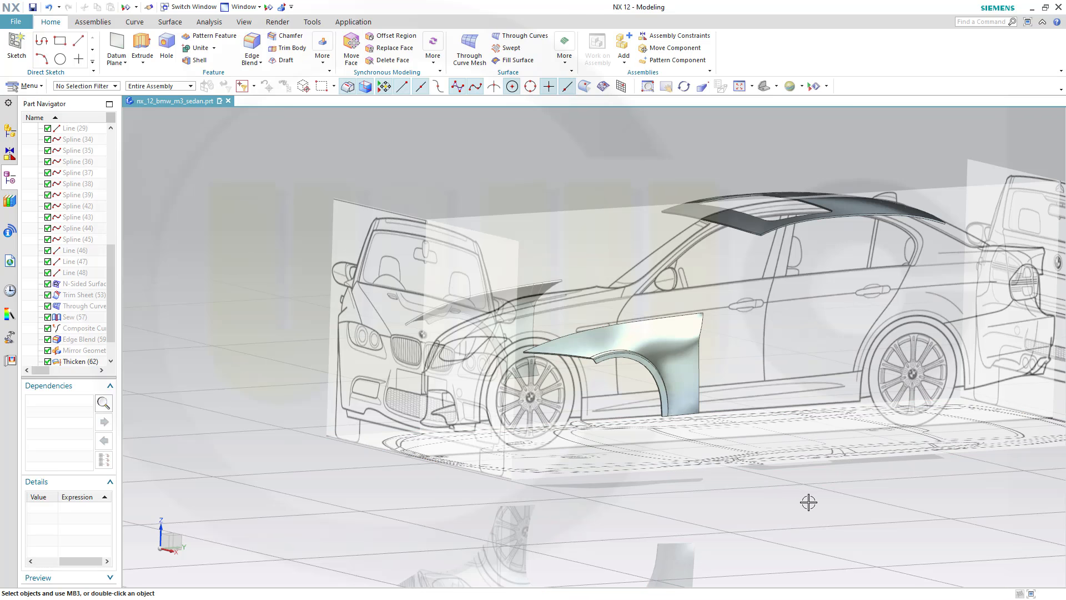
# Step: Examine the finished front fenders and roof panel against the car blueprints in side, top, front and 3D views
pyautogui.hotkey('ctrl', 'alt', 'r')
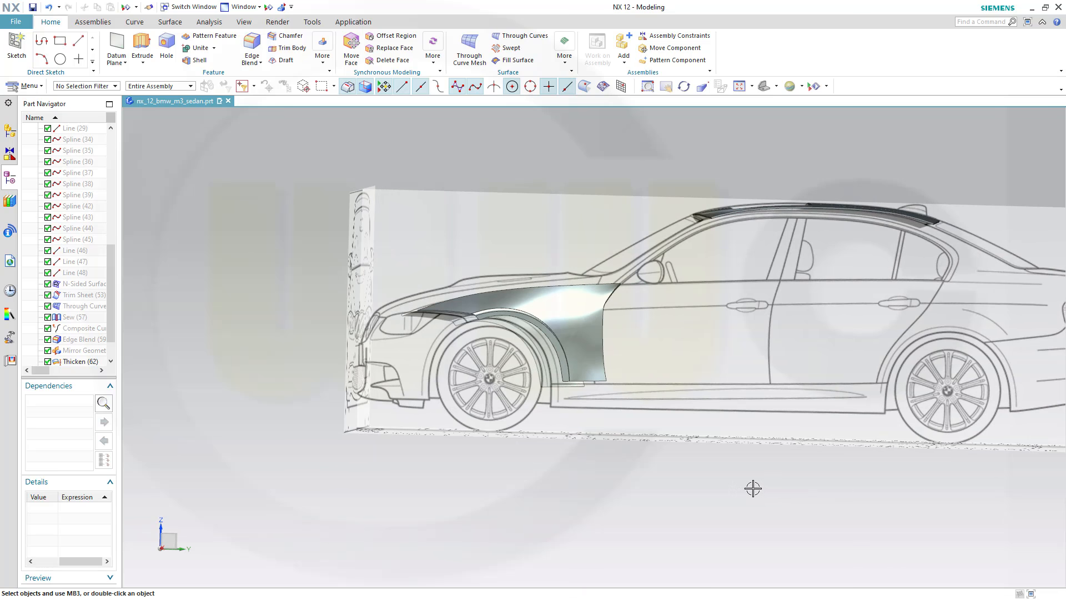
pyautogui.press('F8')
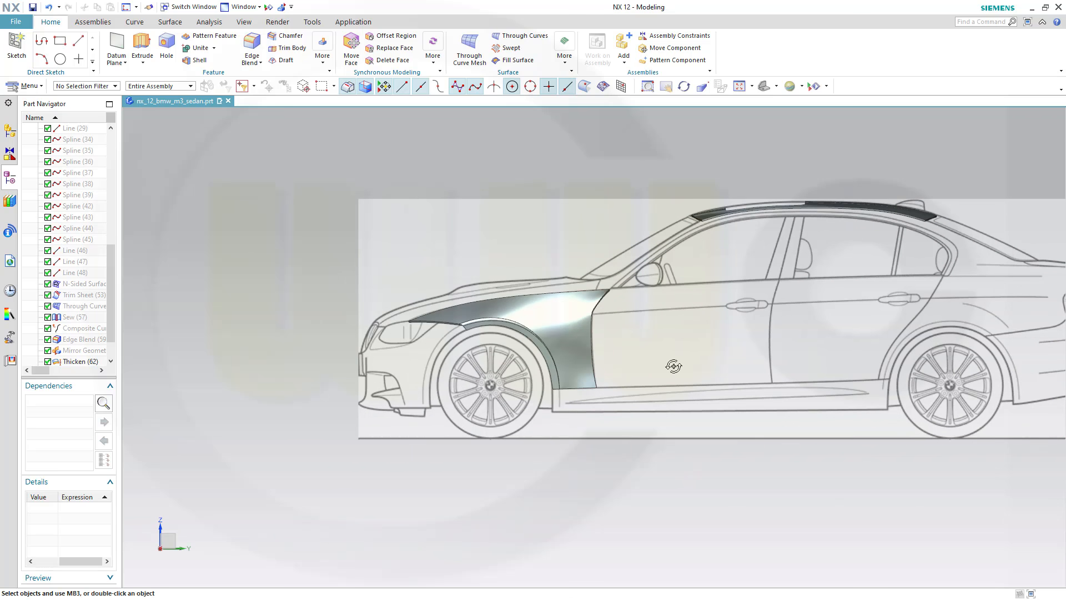
pyautogui.moveTo(674, 366); pyautogui.dragTo(737, 457, button='middle')
pyautogui.press('F8')
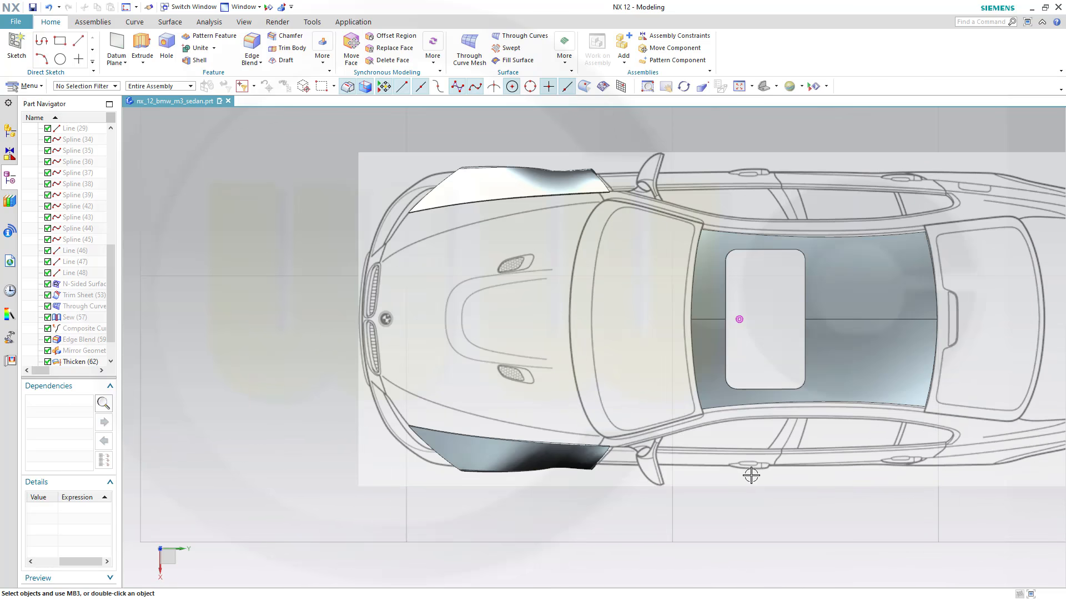
pyautogui.moveTo(631, 440); pyautogui.dragTo(874, 461, button='middle')
pyautogui.press('F8')
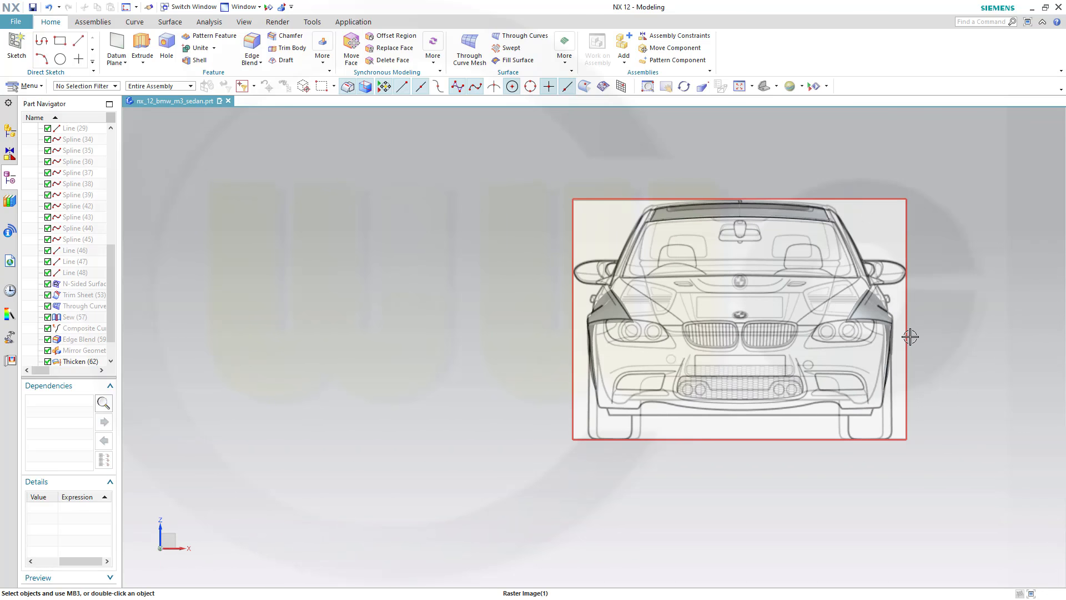
pyautogui.moveTo(908, 336); pyautogui.dragTo(667, 371, button='middle')
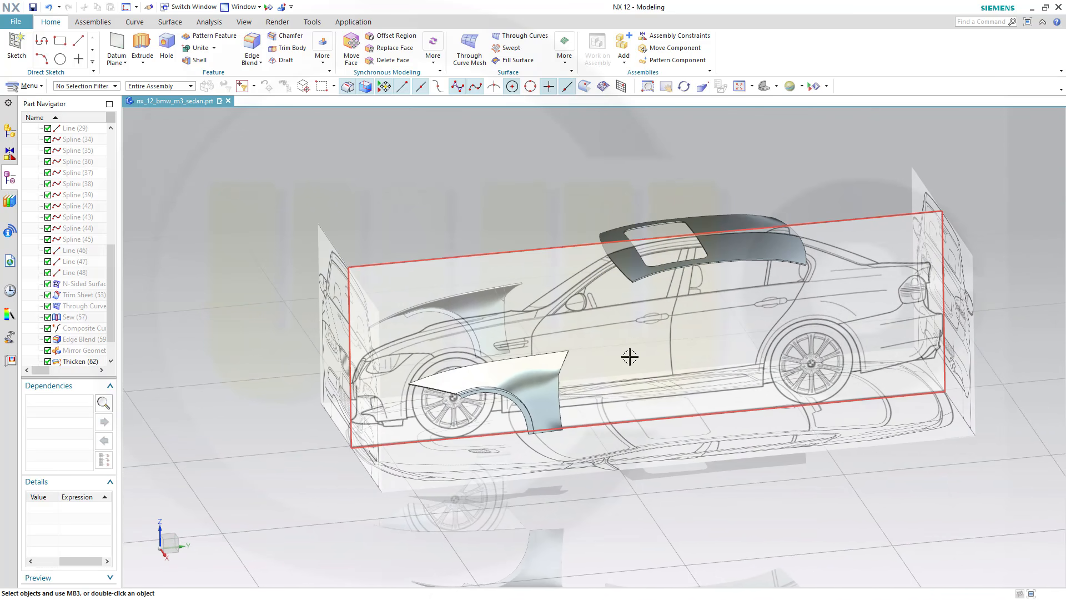
pyautogui.scroll(2, 627, 404)
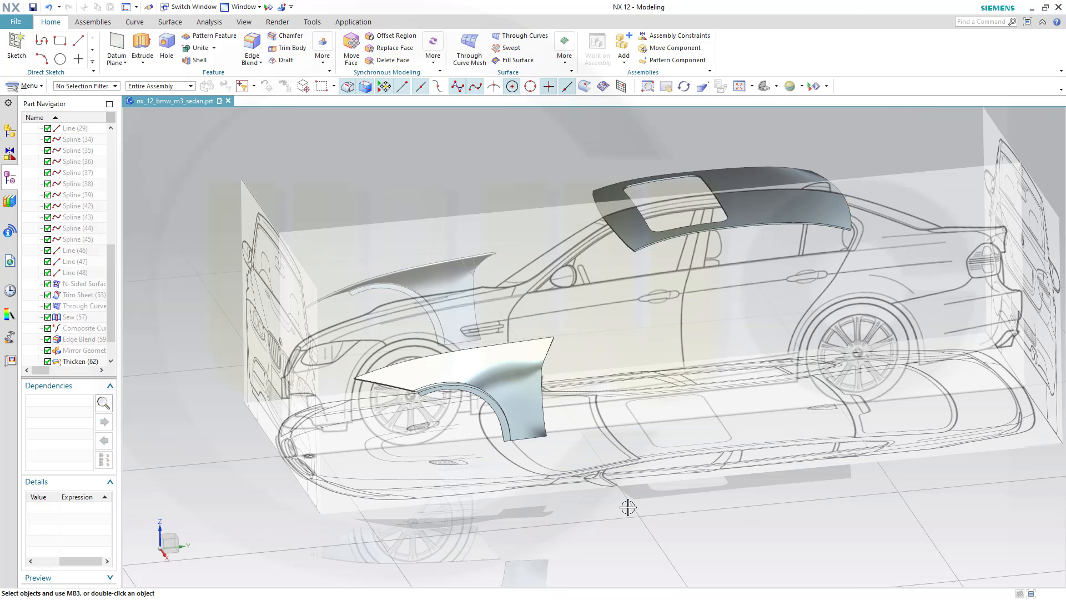
pyautogui.moveTo(636, 502); pyautogui.dragTo(669, 495, button='middle')
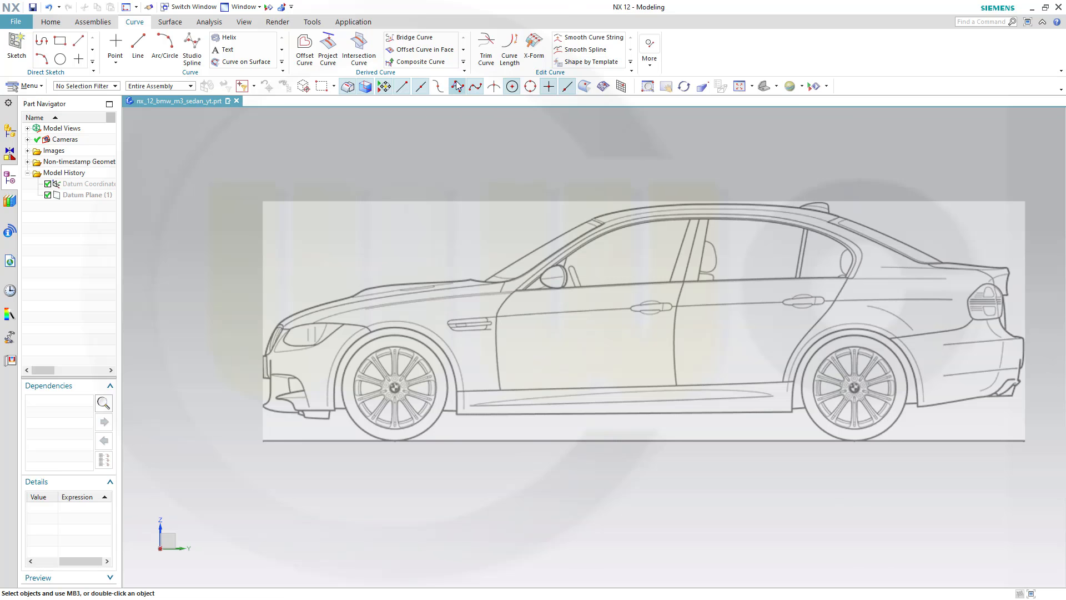
pyautogui.click(464, 63)
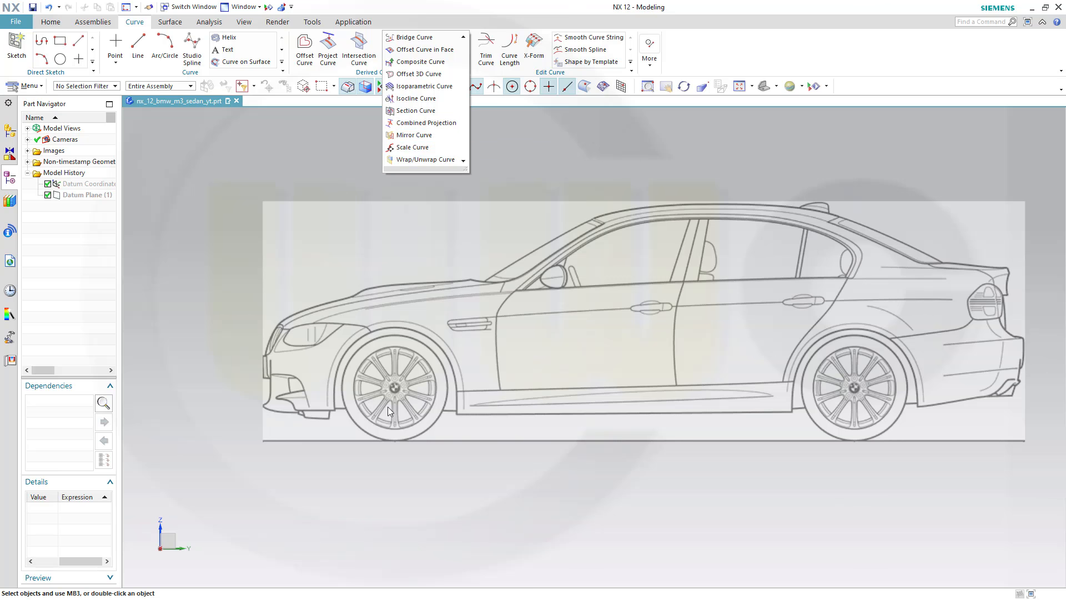
pyautogui.click(301, 305)
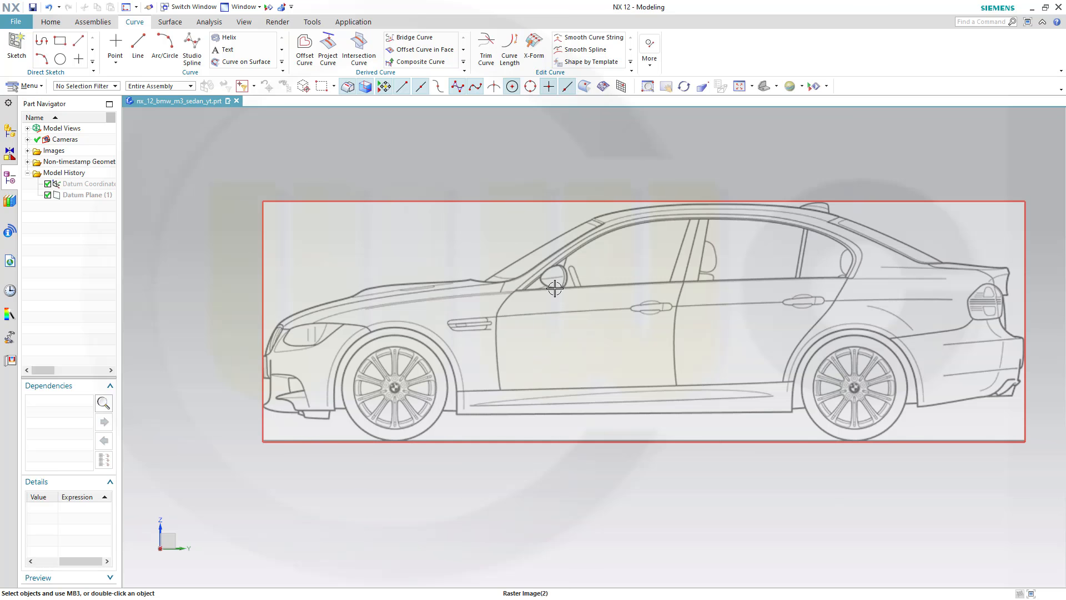
# Step: Draw a degree 2 Studio Spline through four points along the fender's upper crease in the side blueprint, from the headlight to the front door corner
pyautogui.scroll(1, 533, 283)
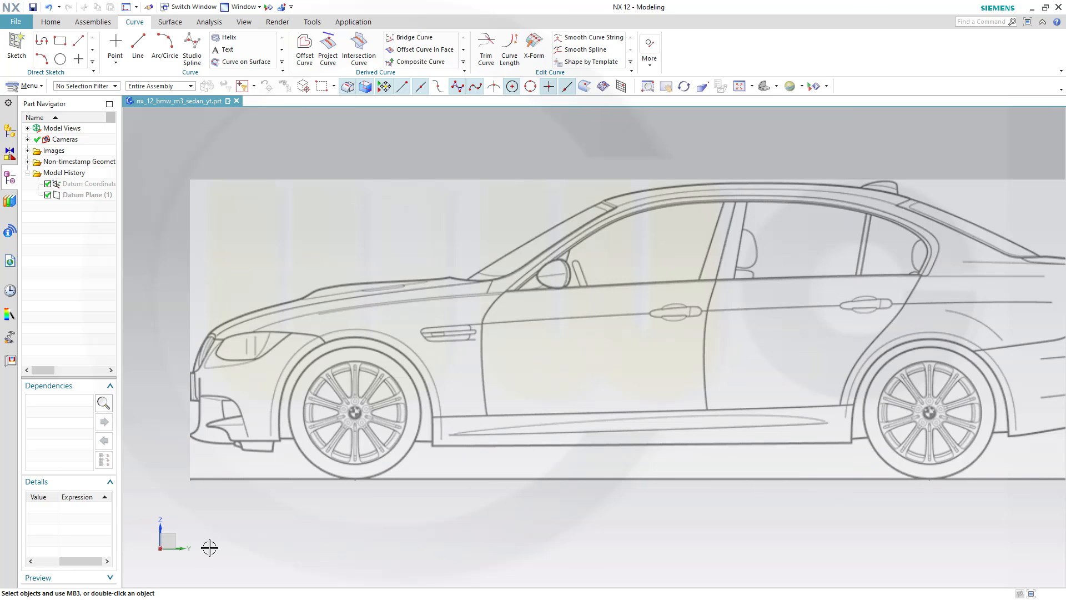
pyautogui.click(192, 47)
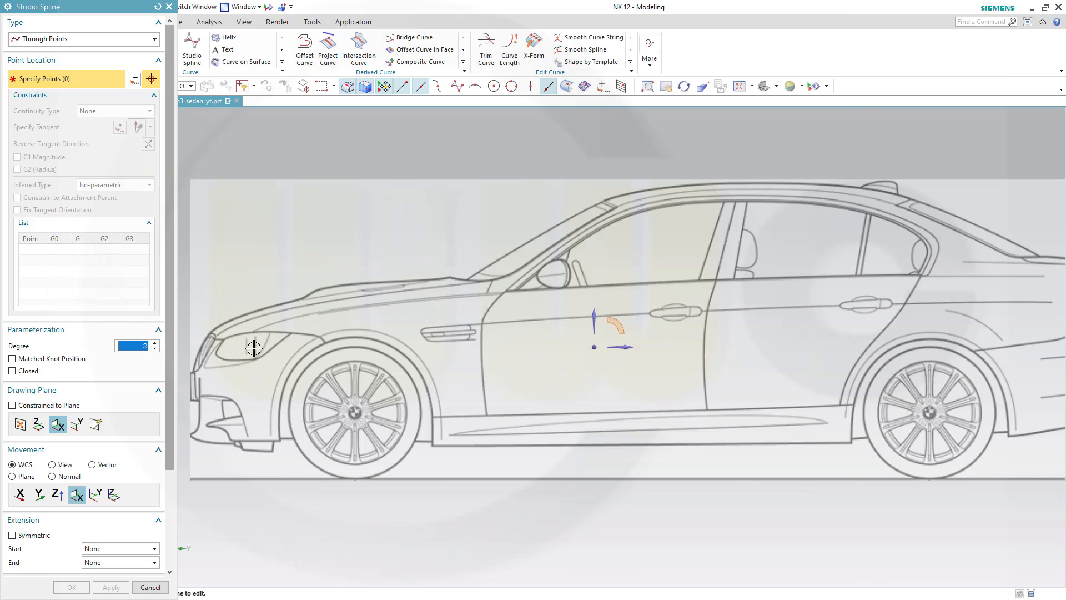
pyautogui.scroll(2, 264, 344)
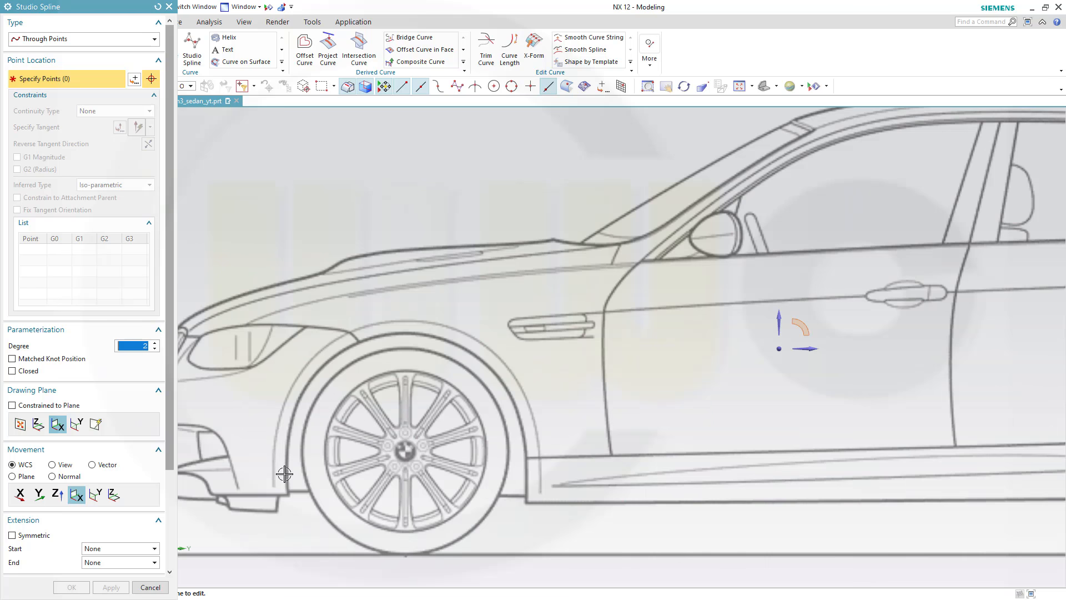
pyautogui.click(244, 325)
pyautogui.click(365, 291)
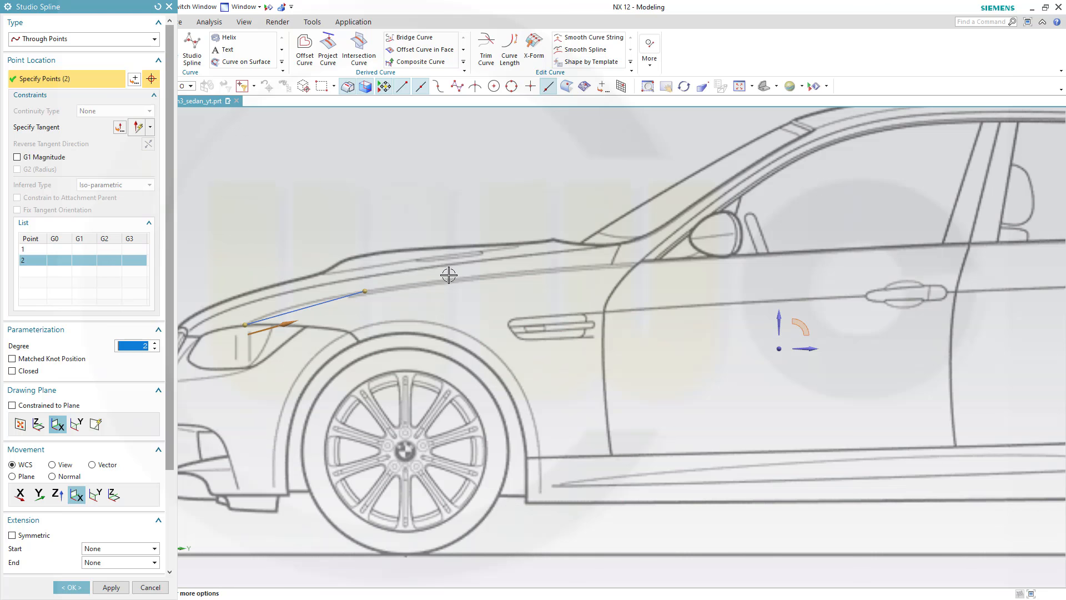
pyautogui.click(534, 269)
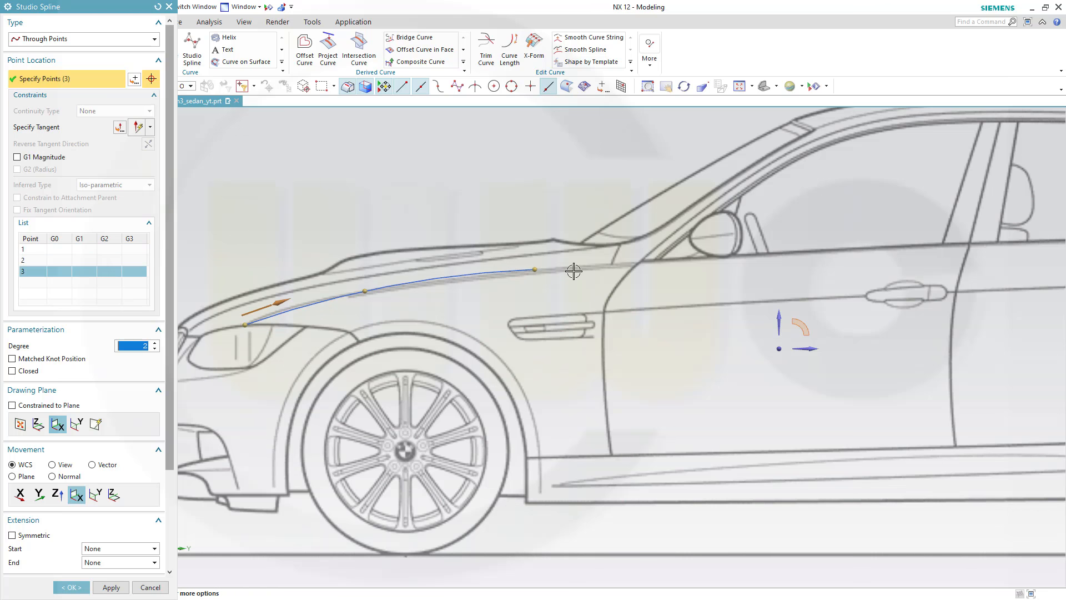
pyautogui.click(637, 263)
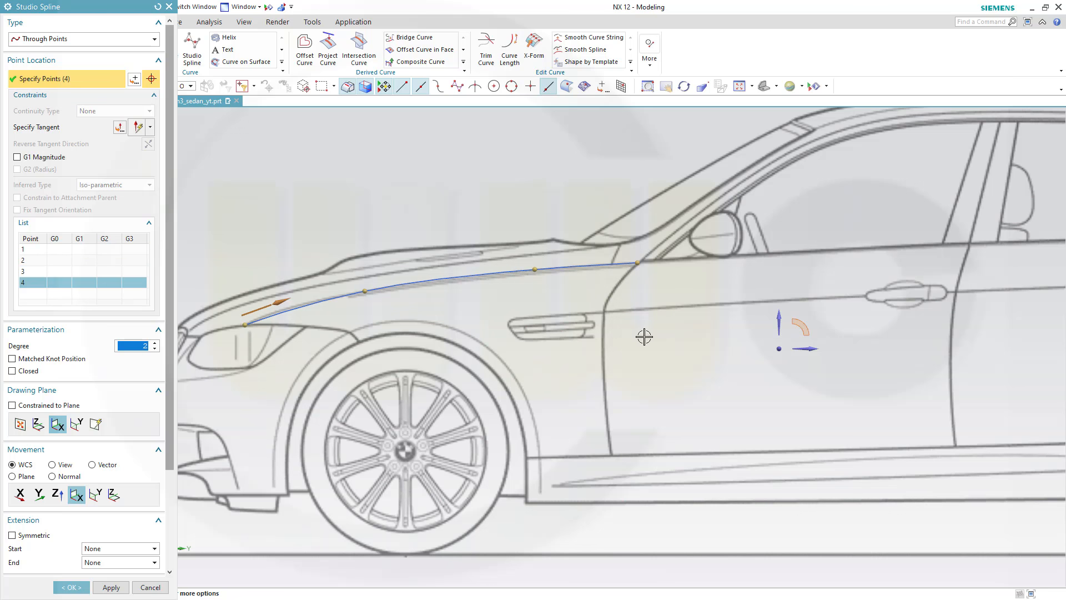
pyautogui.click(82, 591)
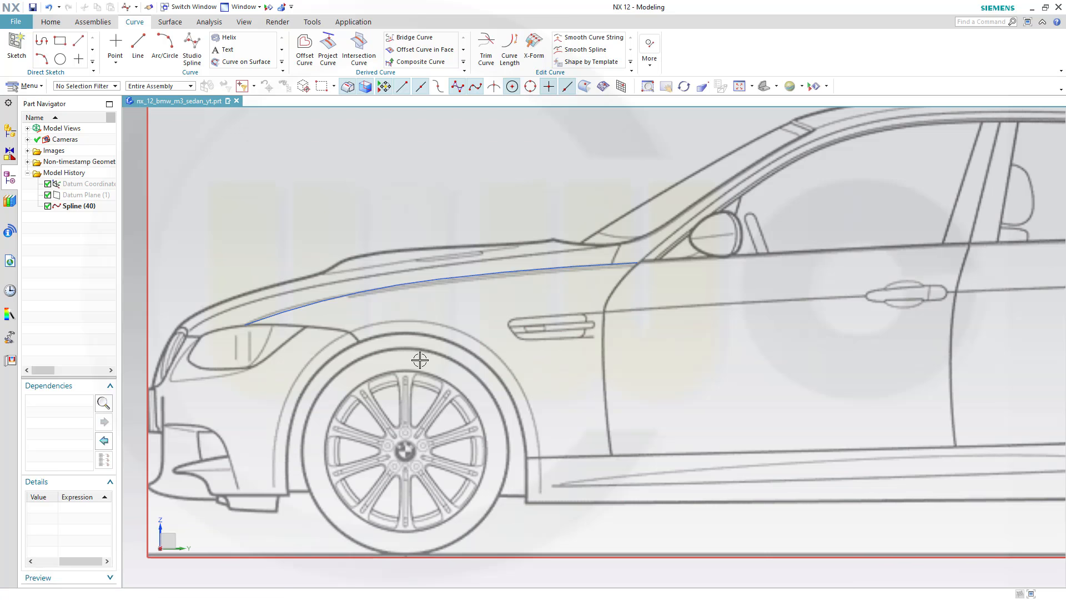
# Step: Copy the fender crease spline 770 mm along the XC axis with Move Object, placing it at the fender's side in the top-view blueprint
pyautogui.moveTo(439, 350); pyautogui.dragTo(461, 400, button='middle')
pyautogui.scroll(-5, 611, 435)
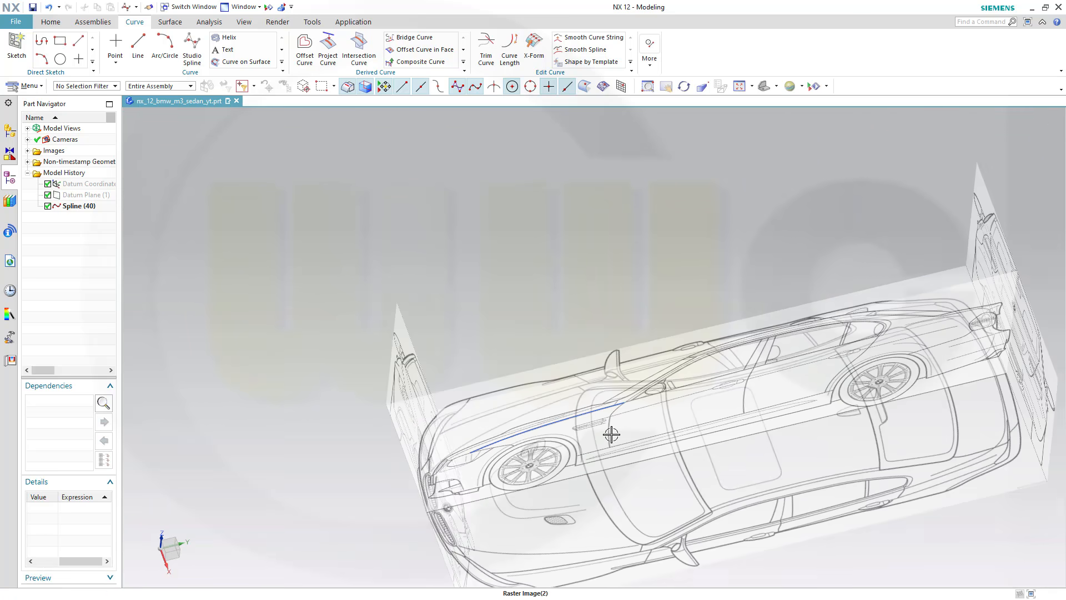
pyautogui.moveTo(651, 468)
pyautogui.mouseDown(button='middle')
pyautogui.moveTo(658, 494)
pyautogui.moveTo(633, 500)
pyautogui.moveTo(662, 493)
pyautogui.moveTo(669, 478)
pyautogui.mouseUp(button='middle')
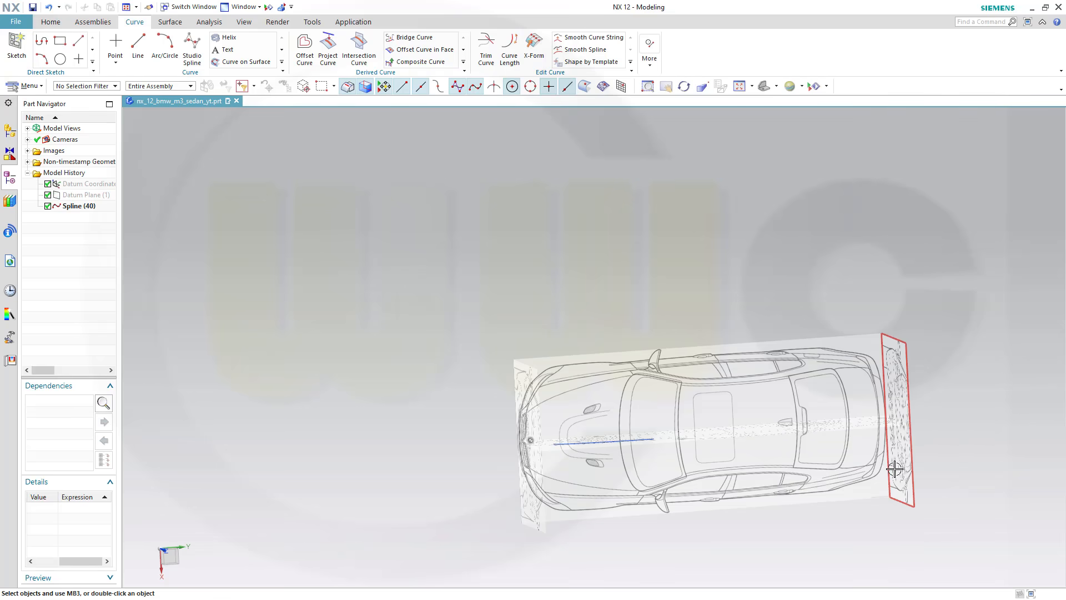
pyautogui.keyDown('shift'); pyautogui.moveTo(903, 471); pyautogui.dragTo(847, 405, button='middle'); pyautogui.keyUp('shift')
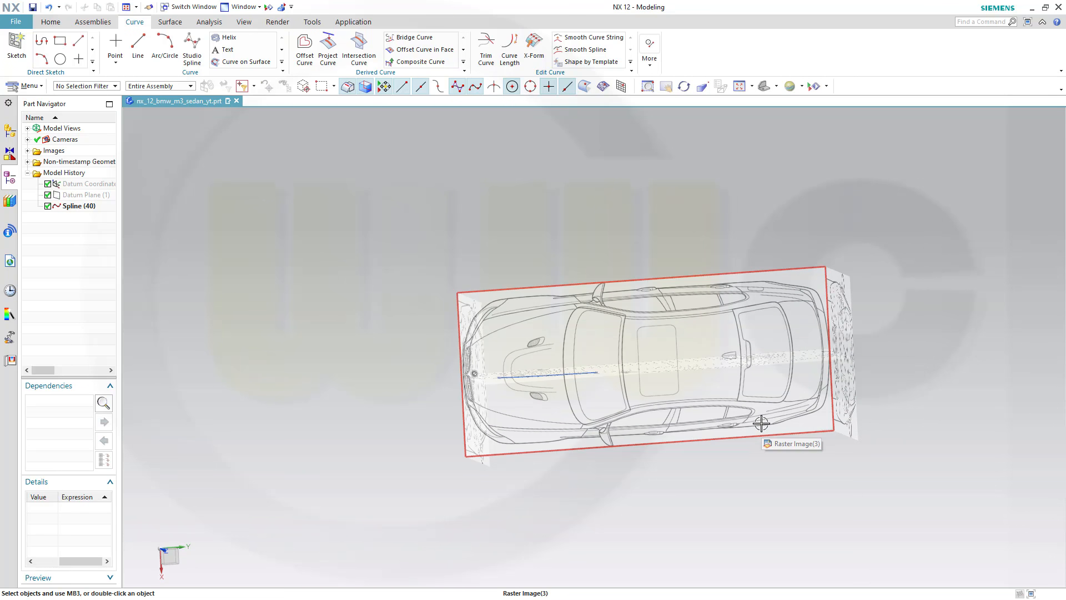
pyautogui.press('F8')
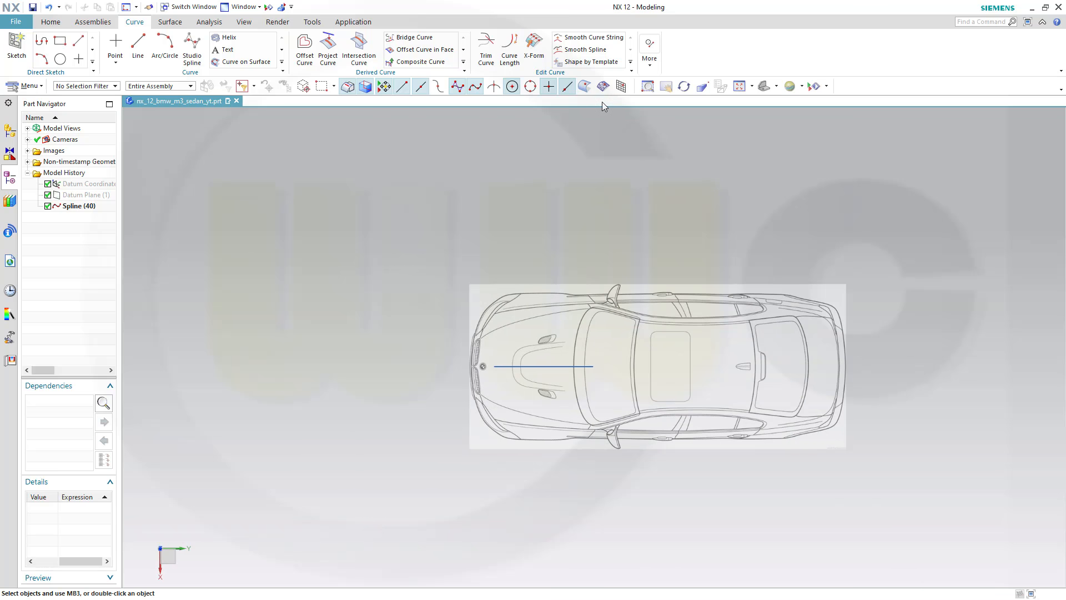
pyautogui.click(739, 86)
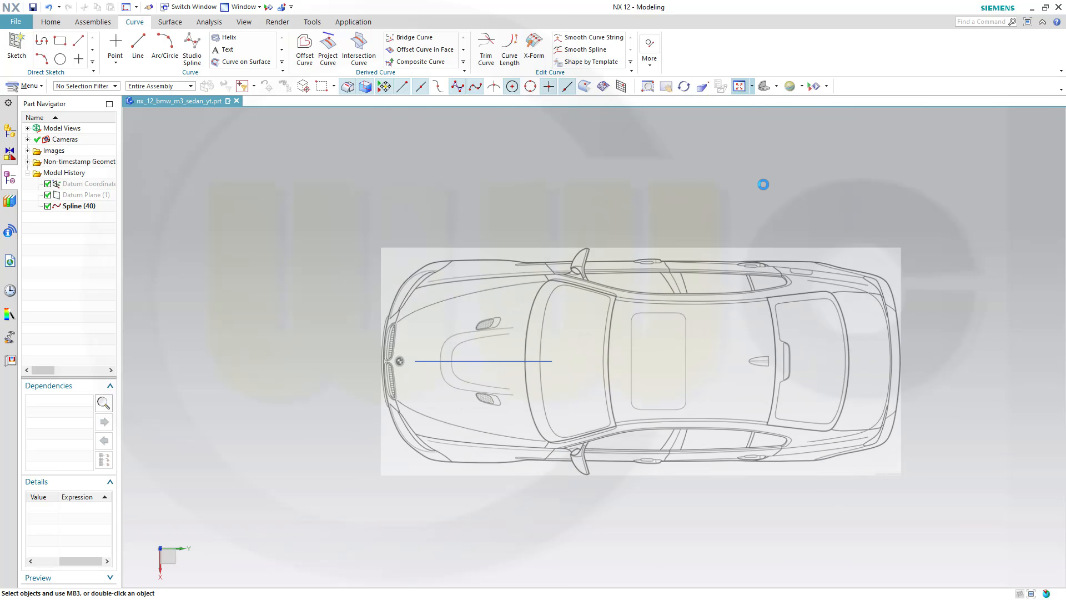
pyautogui.scroll(-2, 361, 352)
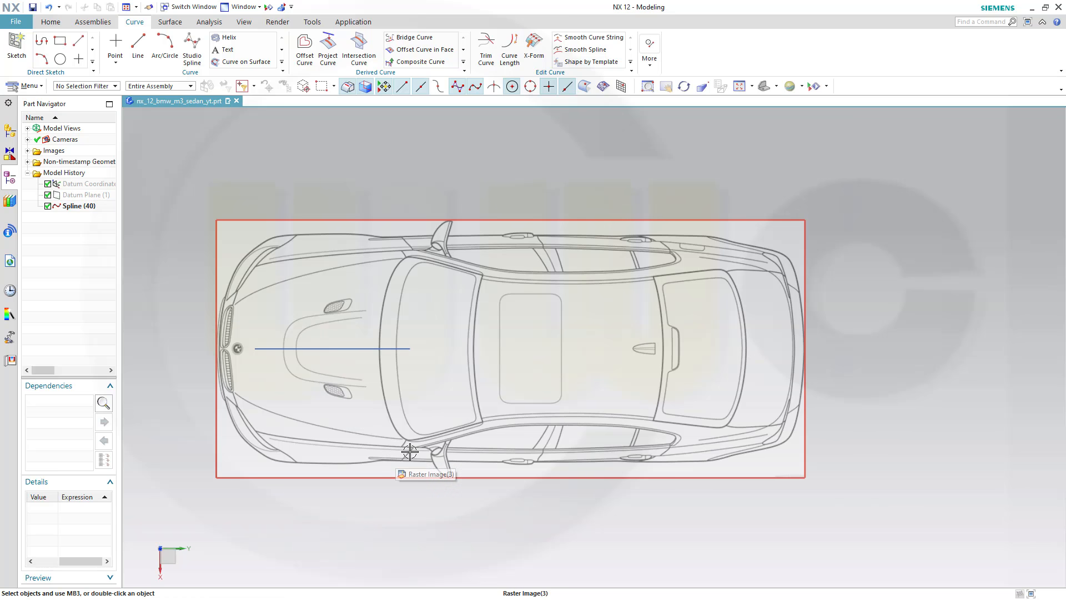
pyautogui.click(268, 347)
pyautogui.rightClick(268, 348)
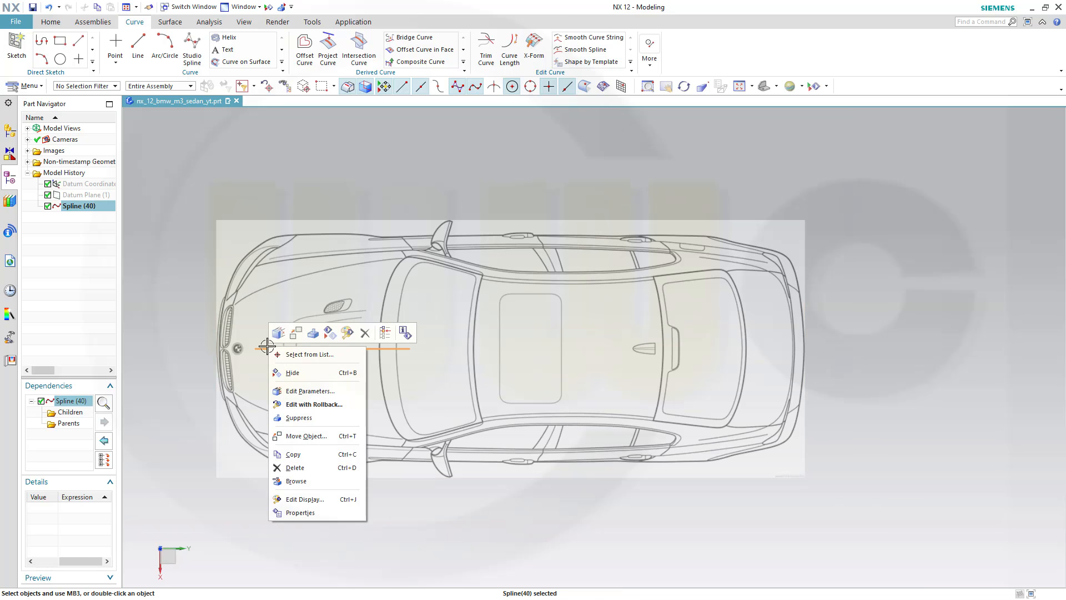
pyautogui.click(315, 435)
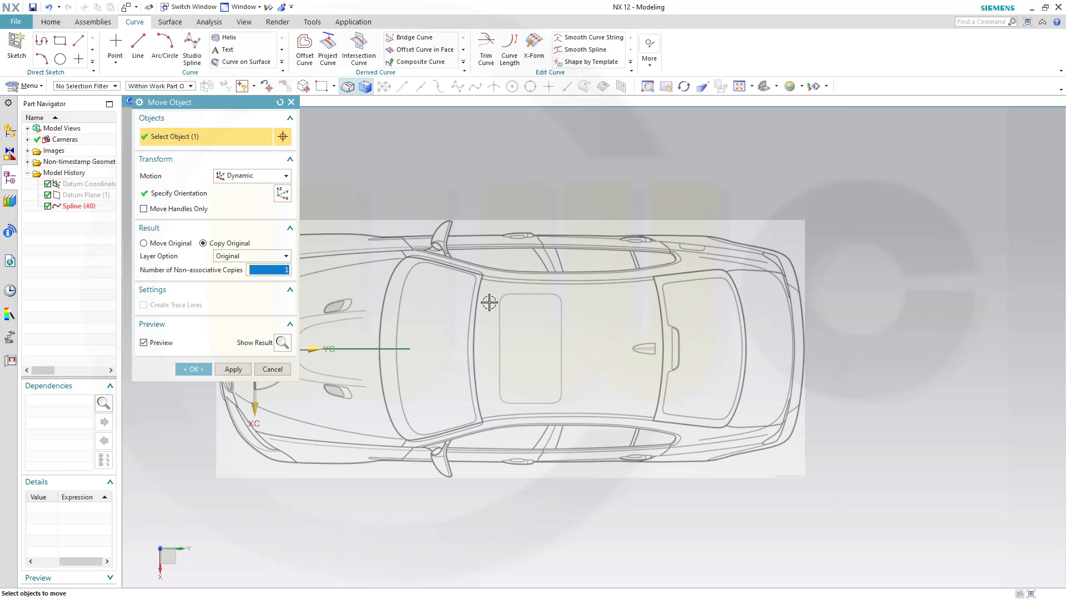
pyautogui.keyDown('shift'); pyautogui.moveTo(489, 302); pyautogui.dragTo(562, 297, button='middle'); pyautogui.keyUp('shift')
pyautogui.keyDown('shift'); pyautogui.moveTo(506, 344); pyautogui.dragTo(603, 322, button='middle'); pyautogui.keyUp('shift')
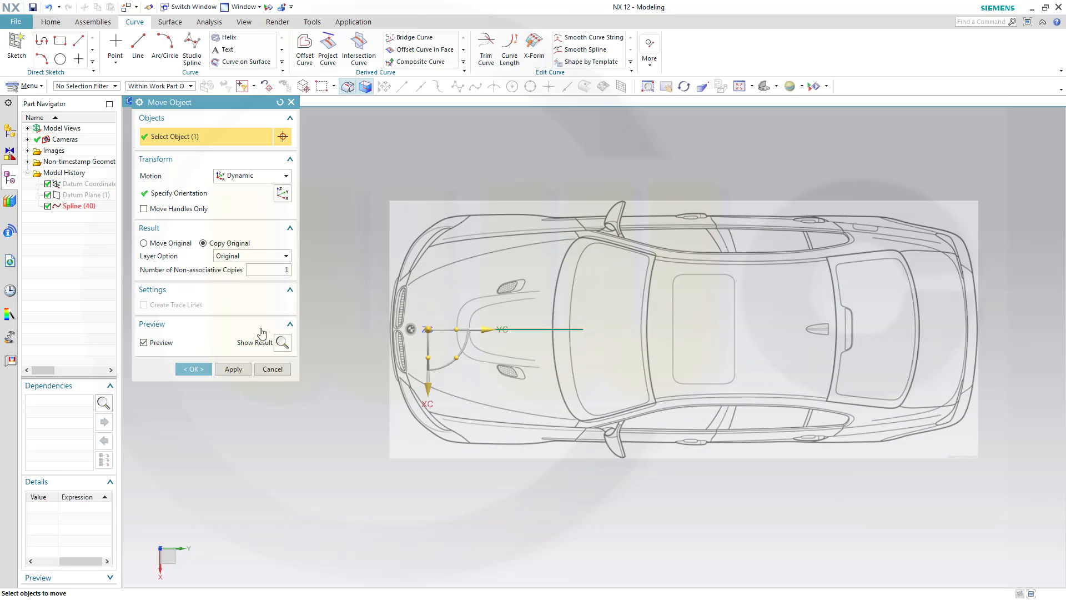
pyautogui.scroll(2, 421, 454)
pyautogui.scroll(1, 417, 454)
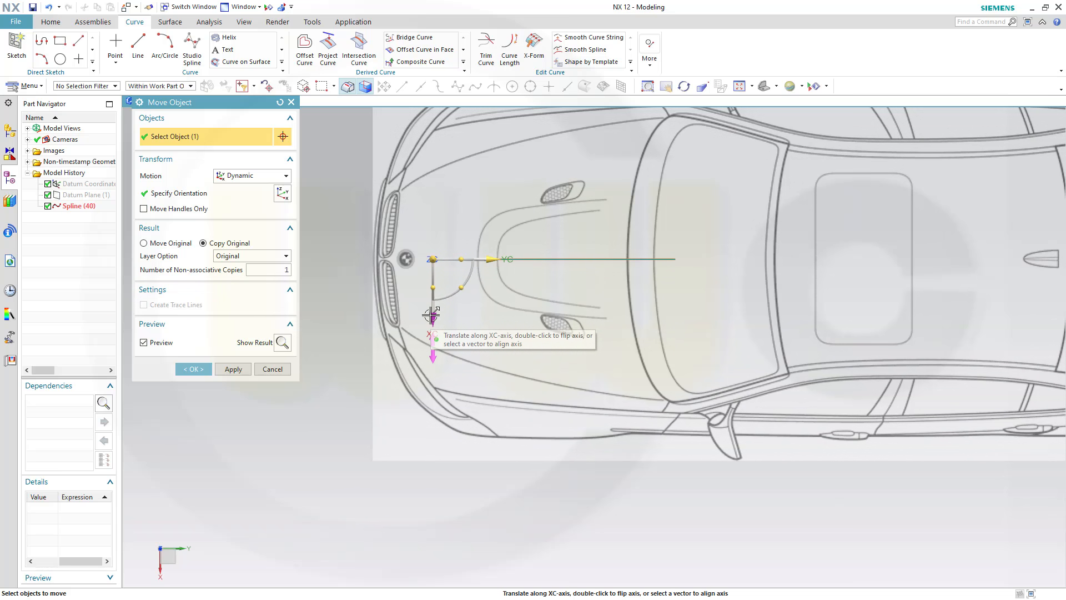
pyautogui.moveTo(430, 318); pyautogui.dragTo(433, 466)
pyautogui.click(432, 413)
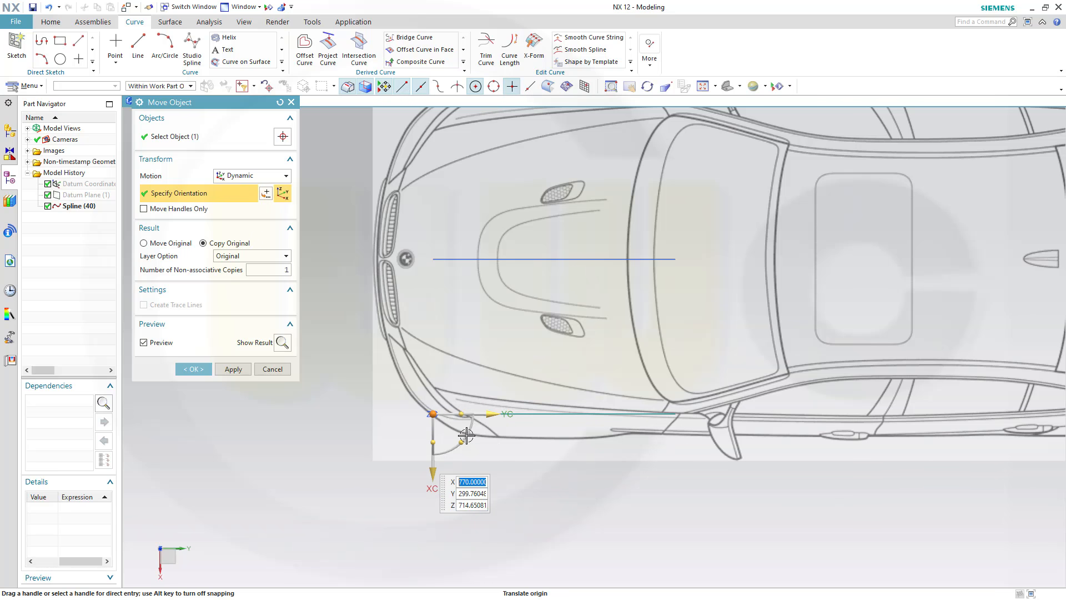
pyautogui.click(189, 369)
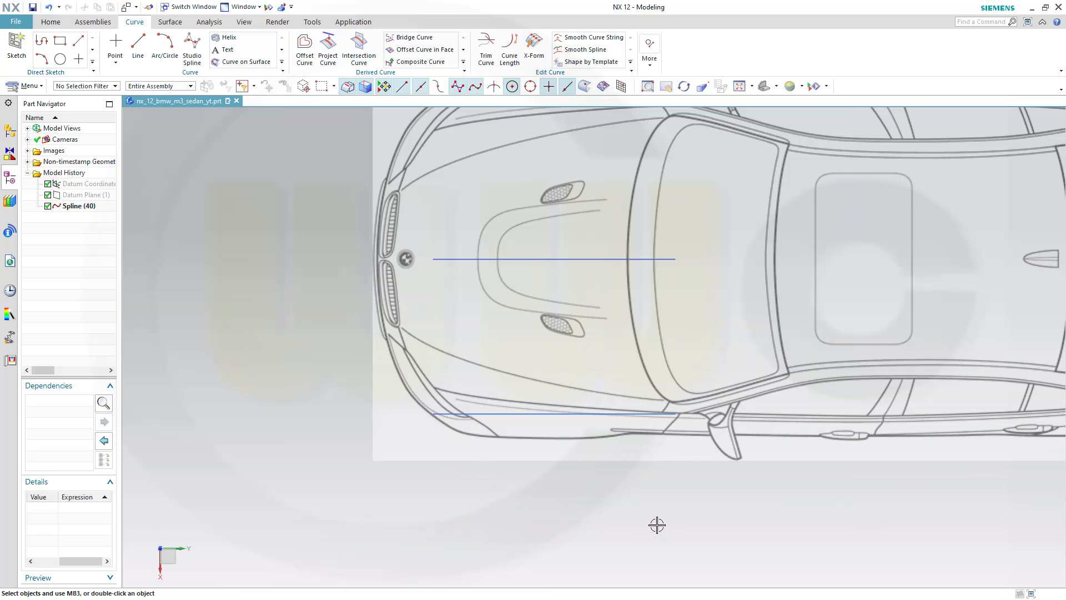
# Step: Edit the copied fender spline with the XC-YC drawing plane and XC-axis movement, shifting its front end point -140 mm along XC
pyautogui.doubleClick(497, 416)
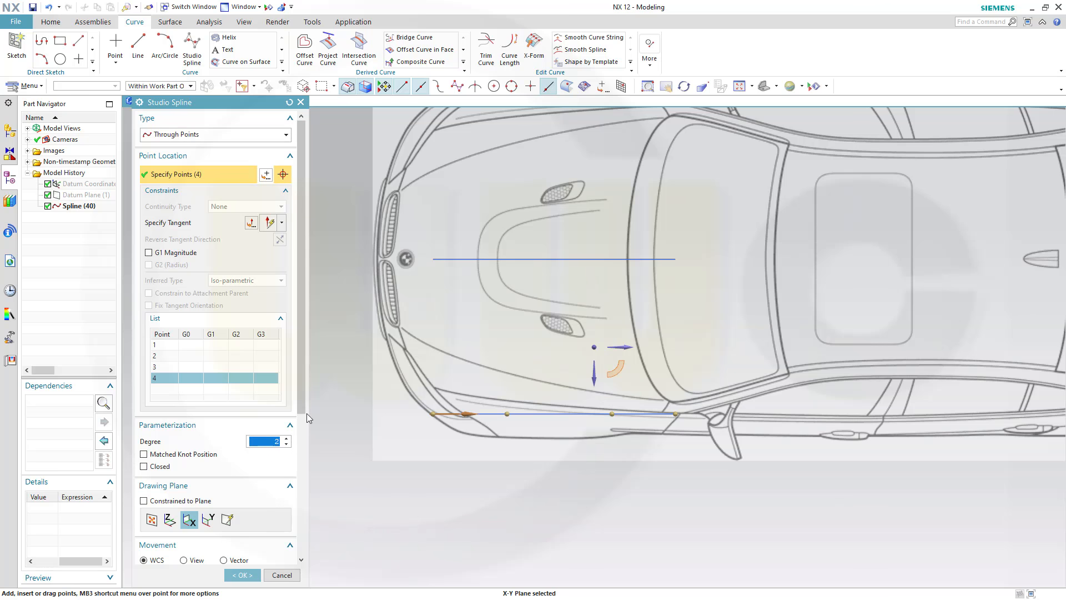
pyautogui.moveTo(302, 405); pyautogui.dragTo(297, 482)
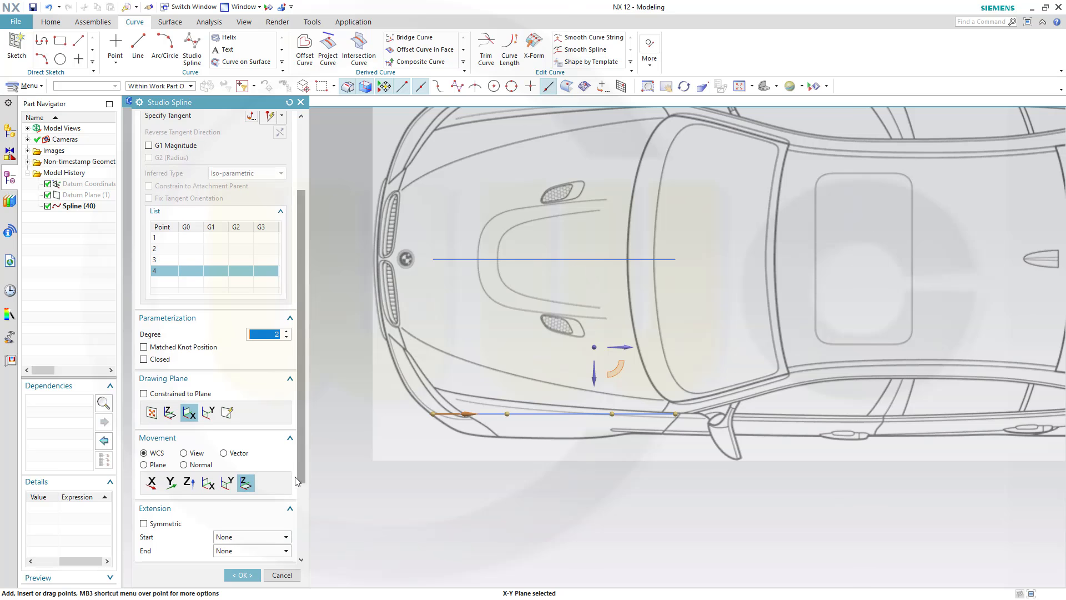
pyautogui.click(245, 484)
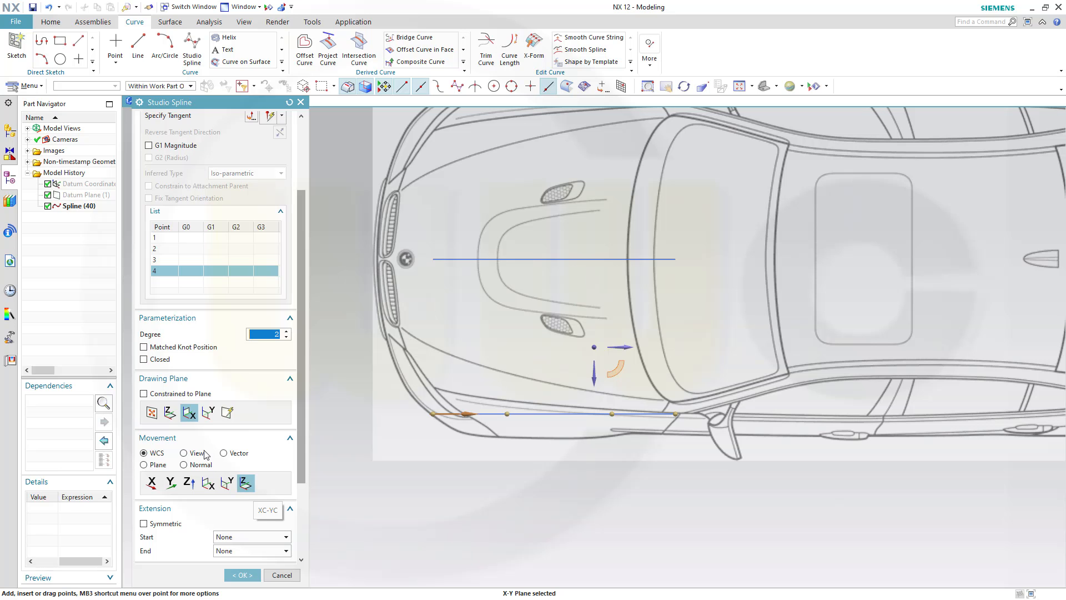
pyautogui.click(170, 413)
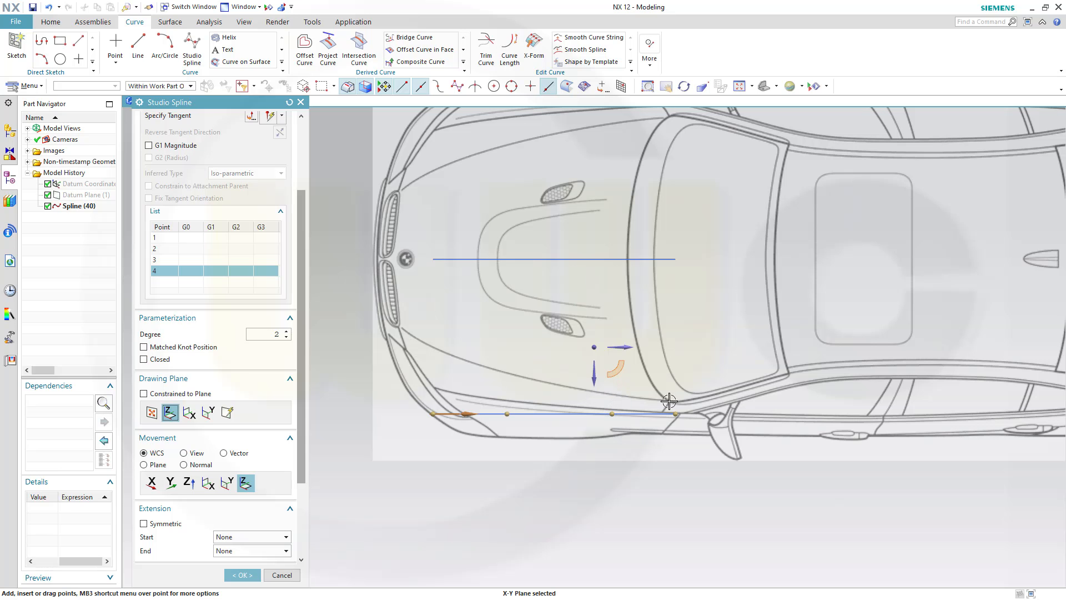
pyautogui.click(594, 379)
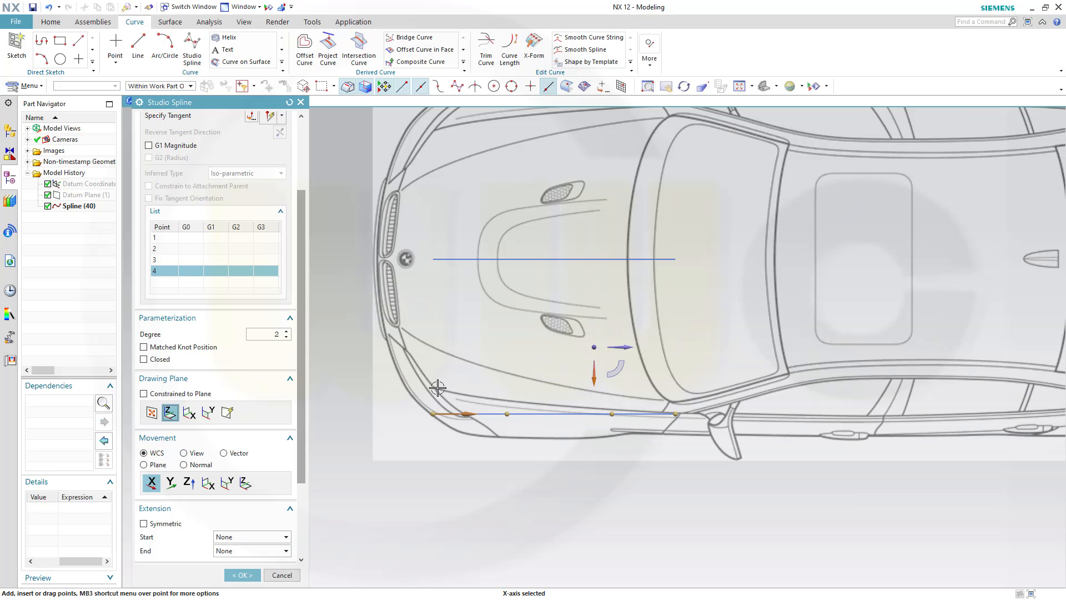
pyautogui.click(433, 412)
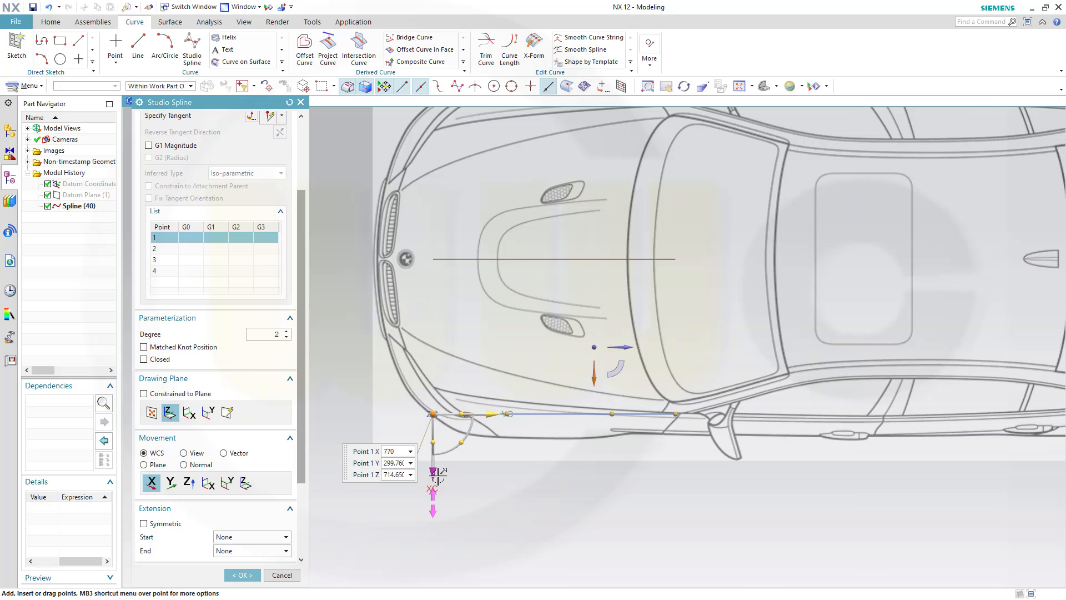
pyautogui.moveTo(432, 476); pyautogui.dragTo(432, 448)
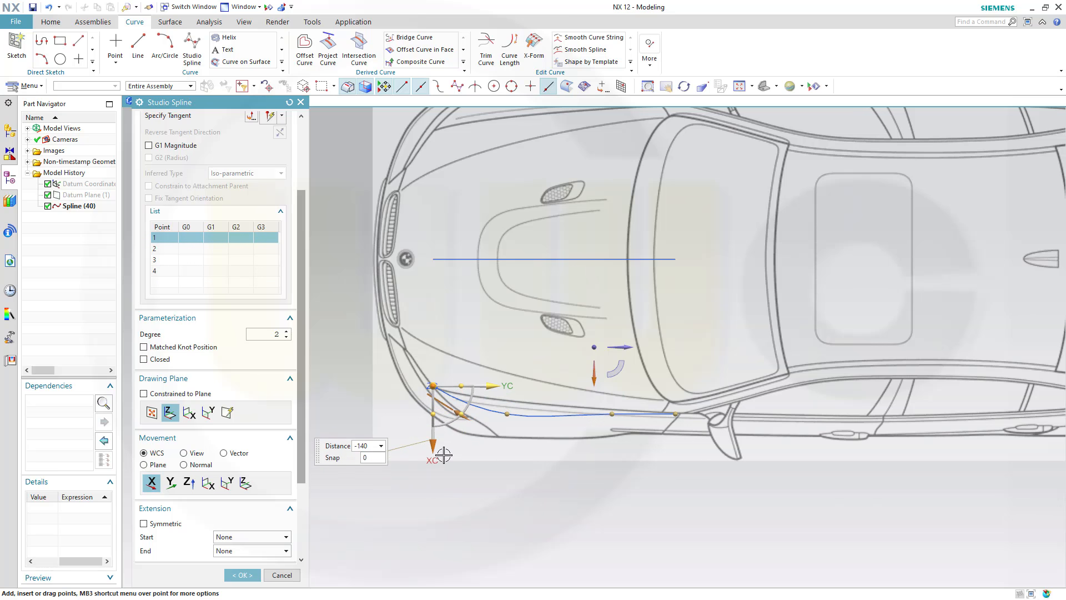
# Step: Shift the copied spline's second point -60 mm and third point -20 mm along XC to follow the fender crease in the top-view blueprint
pyautogui.click(506, 414)
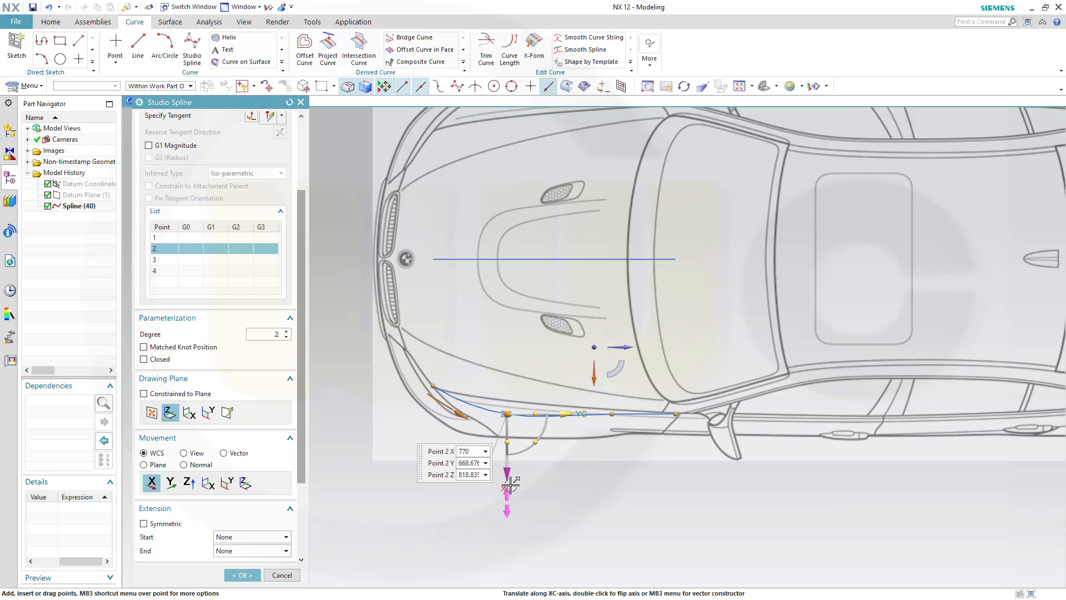
pyautogui.moveTo(506, 473); pyautogui.dragTo(507, 460)
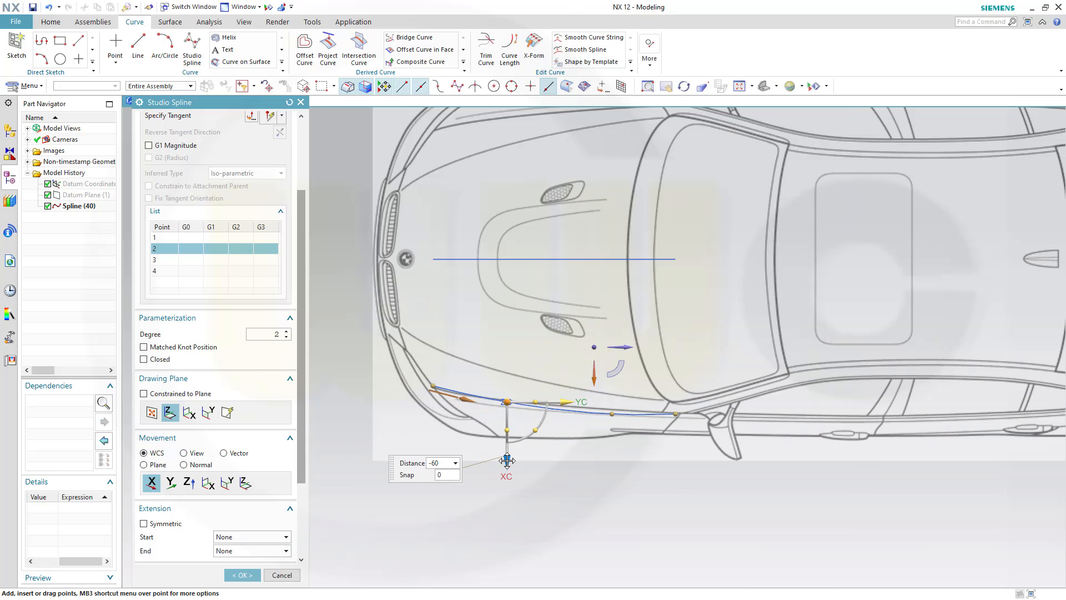
pyautogui.click(608, 415)
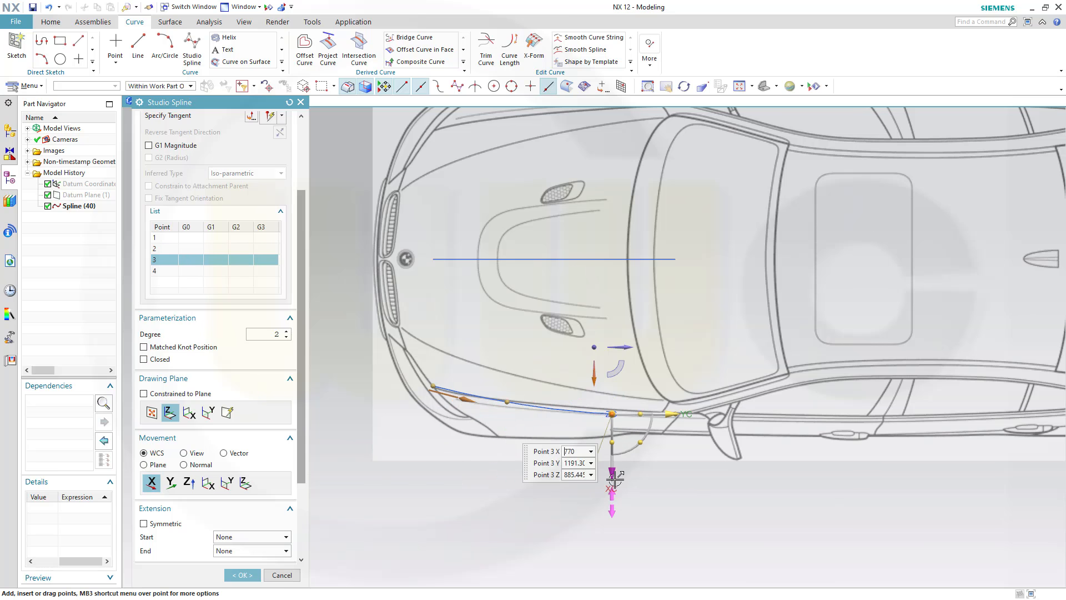
pyautogui.moveTo(611, 481); pyautogui.dragTo(612, 472)
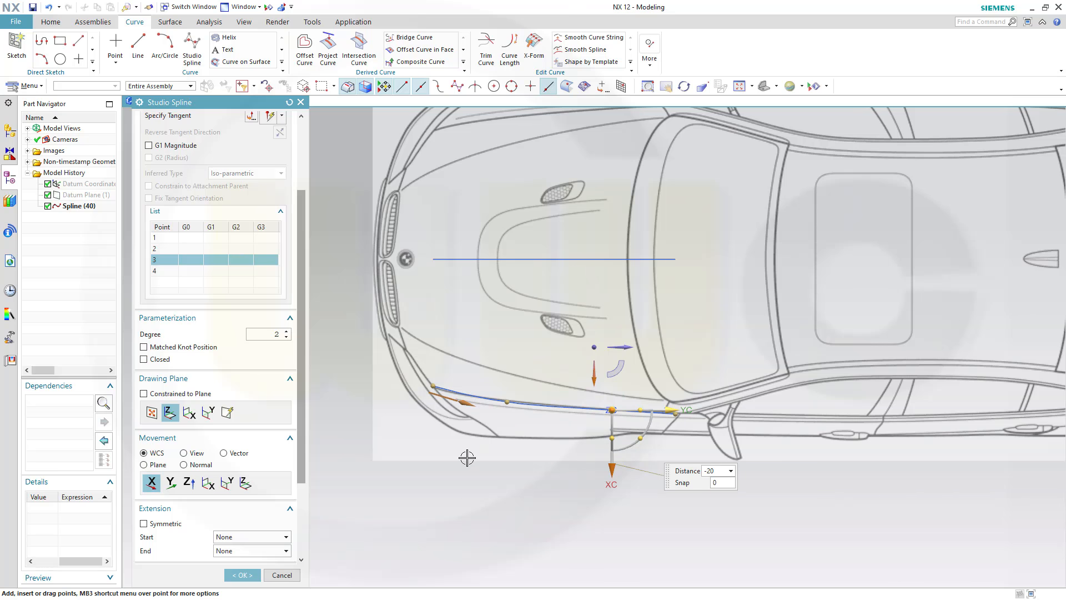
# Step: Refine the spline's fit to the top-view crease by shifting point 2 another -5 mm and point 1 by 10 mm along XC
pyautogui.click(507, 401)
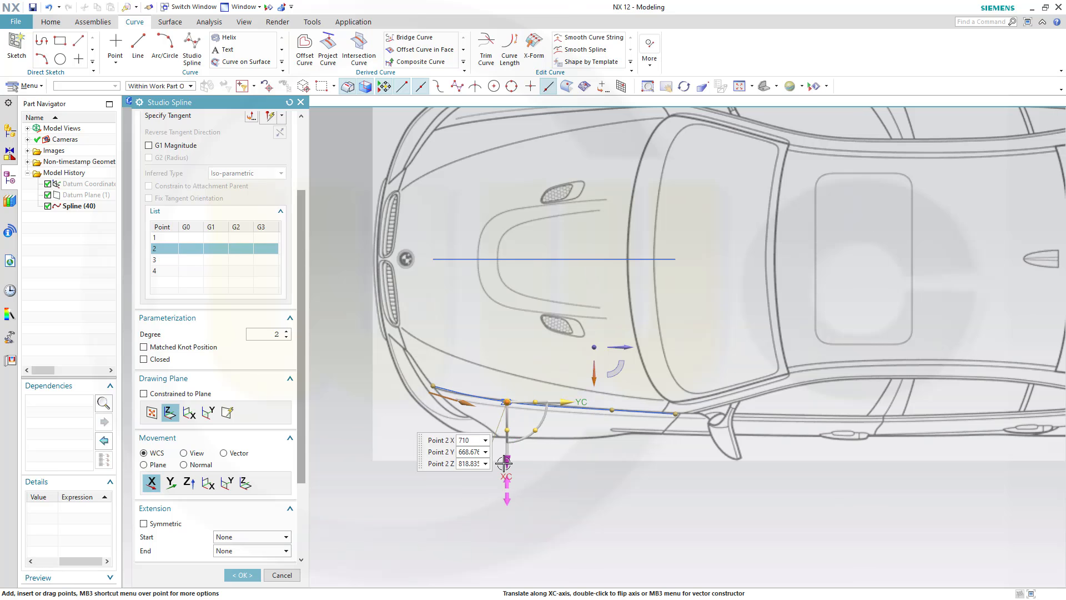
pyautogui.moveTo(507, 461); pyautogui.dragTo(505, 460)
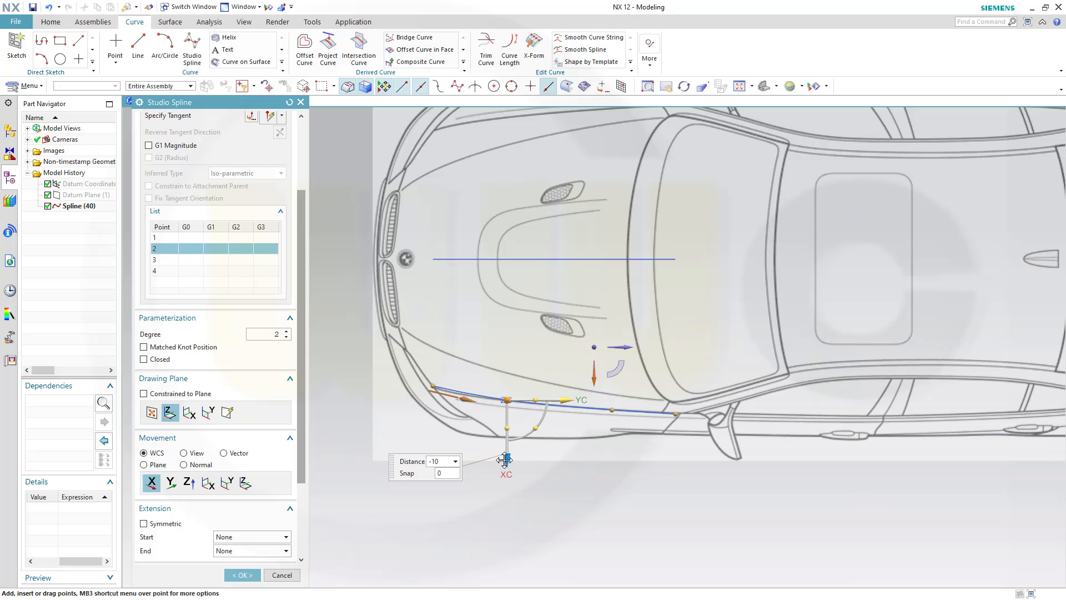
pyautogui.scroll(3, 522, 447)
pyautogui.scroll(1, 453, 392)
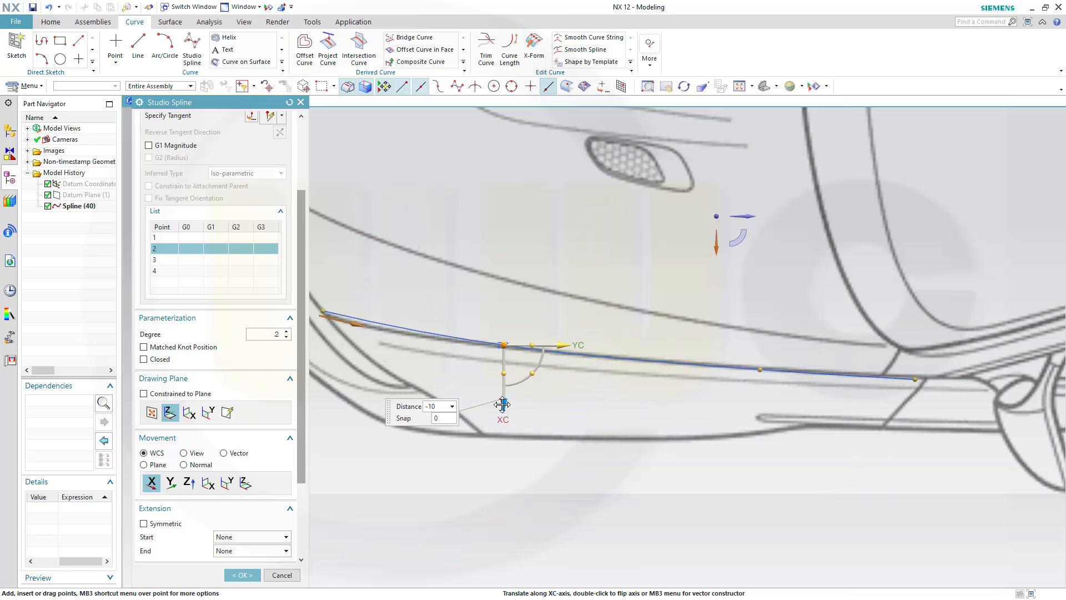
pyautogui.moveTo(500, 406); pyautogui.dragTo(499, 407)
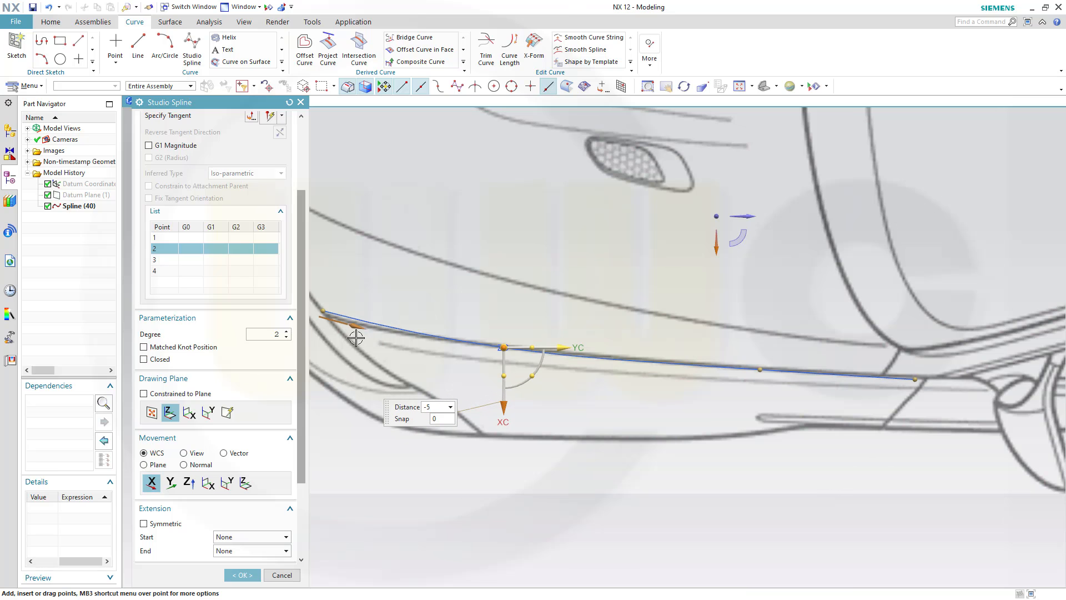
pyautogui.click(323, 310)
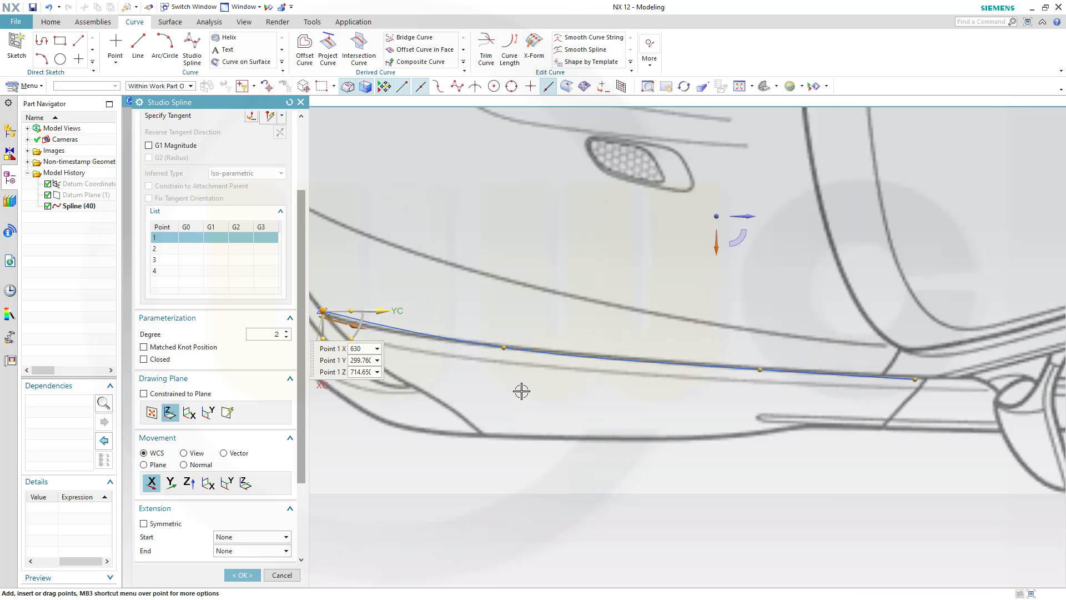
pyautogui.keyDown('shift'); pyautogui.moveTo(519, 387); pyautogui.dragTo(637, 409, button='middle'); pyautogui.keyUp('shift')
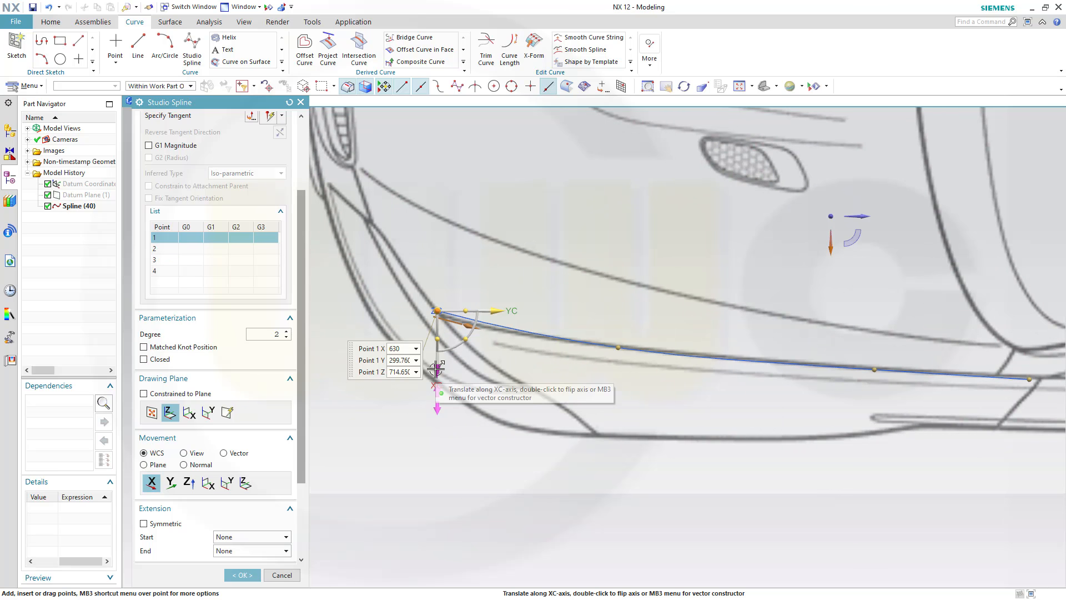
pyautogui.moveTo(436, 368); pyautogui.dragTo(434, 374)
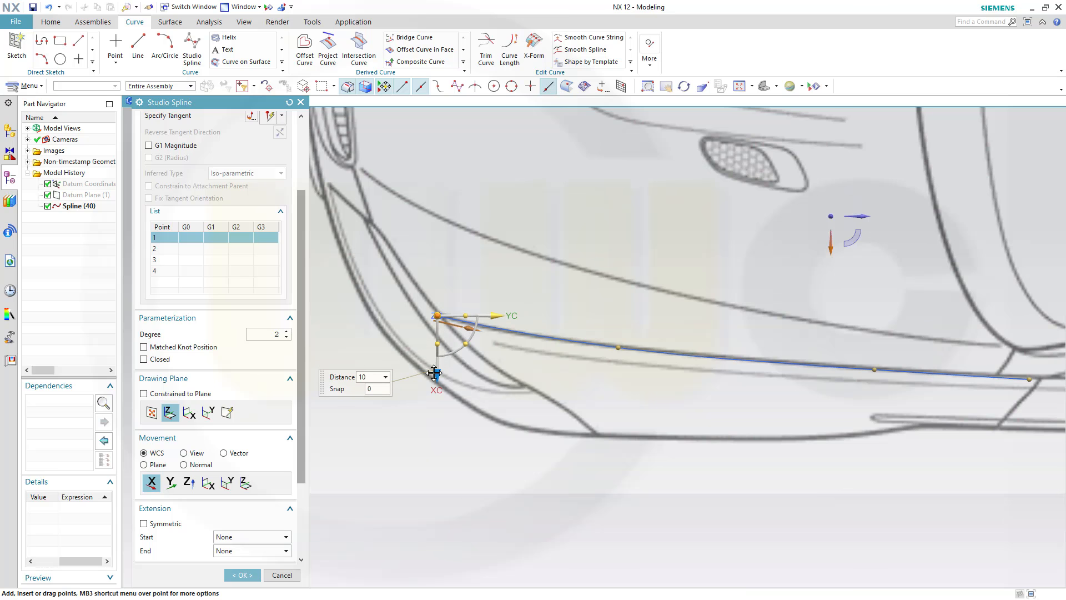
# Step: Shift the spline's rear end point 10 mm along YC and -10 mm along XC, and accept the edited spline
pyautogui.keyDown('shift'); pyautogui.moveTo(841, 432); pyautogui.dragTo(632, 432, button='middle'); pyautogui.keyUp('shift')
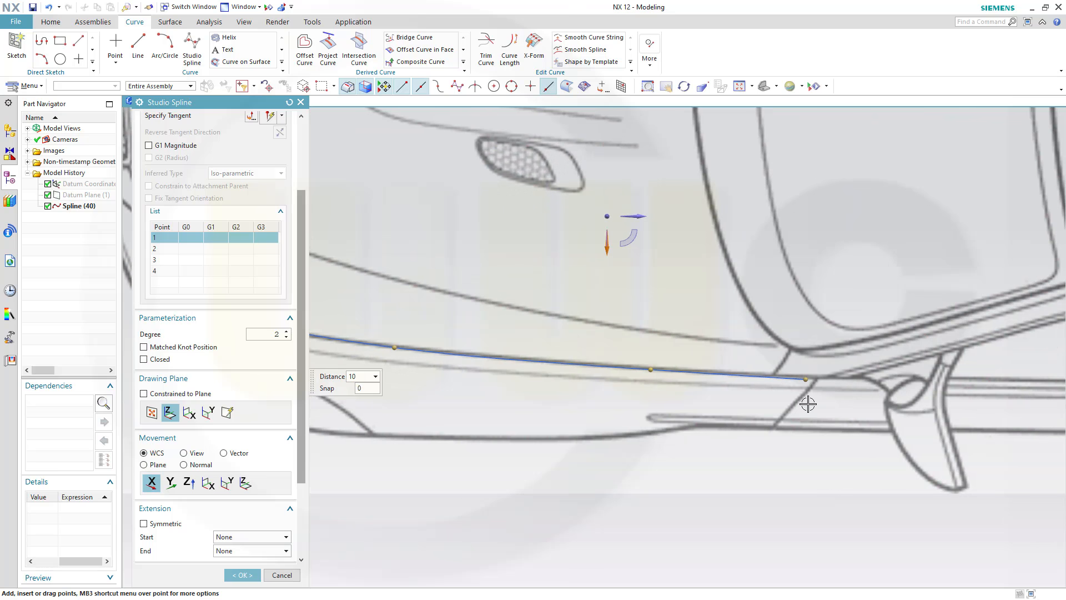
pyautogui.click(805, 379)
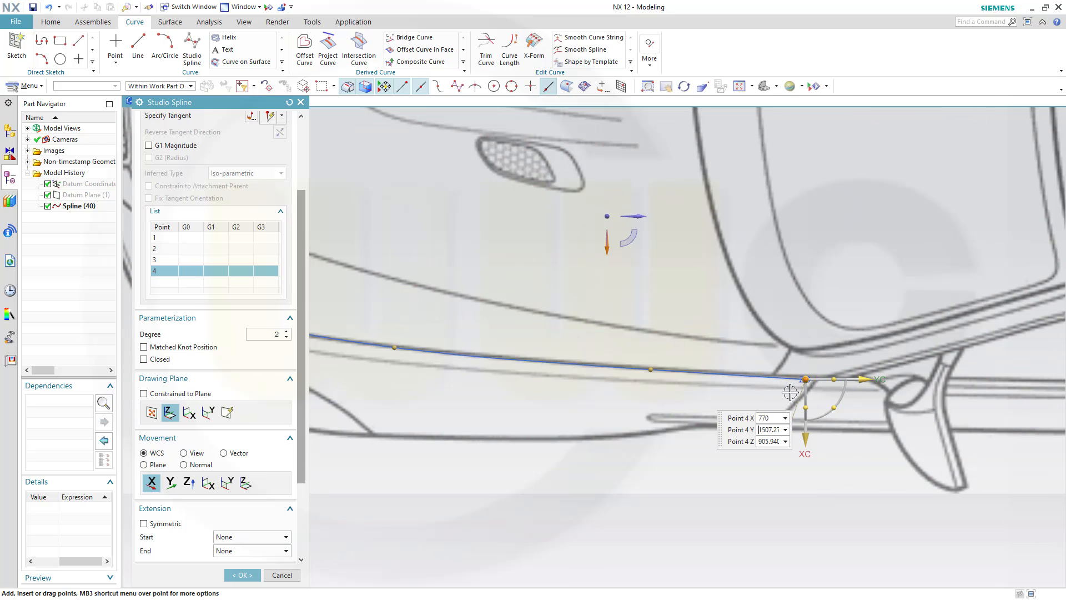
pyautogui.moveTo(862, 379); pyautogui.dragTo(867, 380)
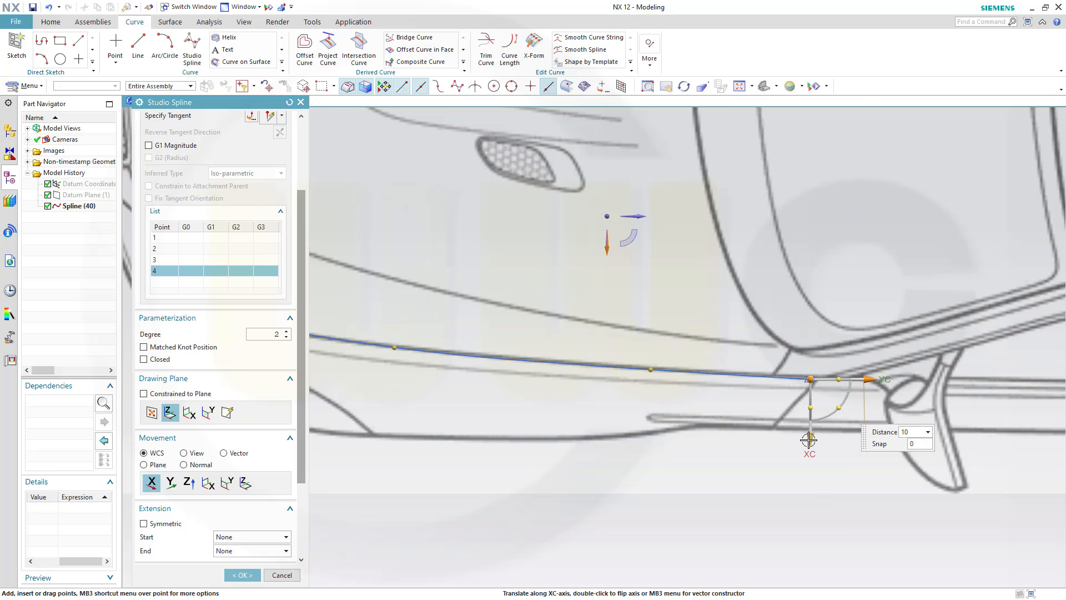
pyautogui.moveTo(808, 440); pyautogui.dragTo(810, 435)
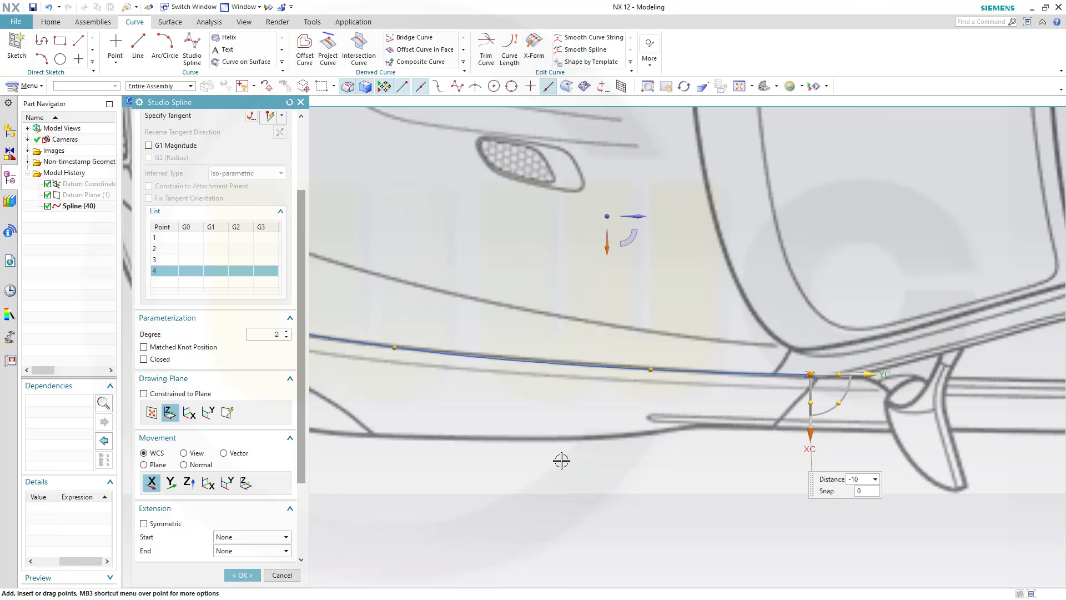
pyautogui.click(256, 574)
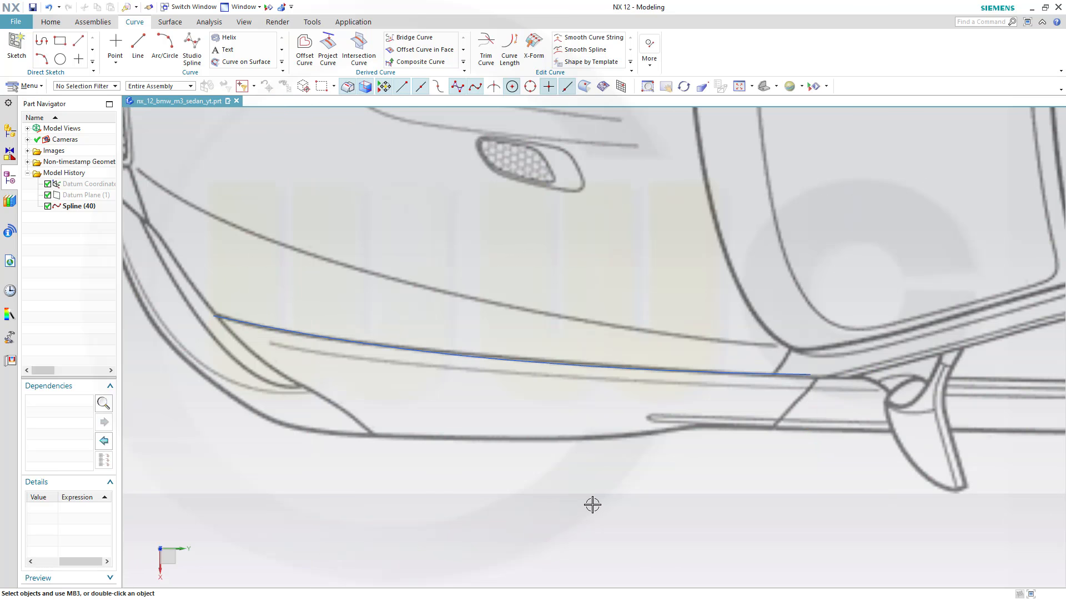
# Step: Examine how the edited fender spline matches the crease in the side, top and front blueprints, checking its ends closely in the front view
pyautogui.scroll(-5, 594, 500)
pyautogui.scroll(1, 622, 494)
pyautogui.moveTo(661, 495); pyautogui.dragTo(666, 438, button='middle')
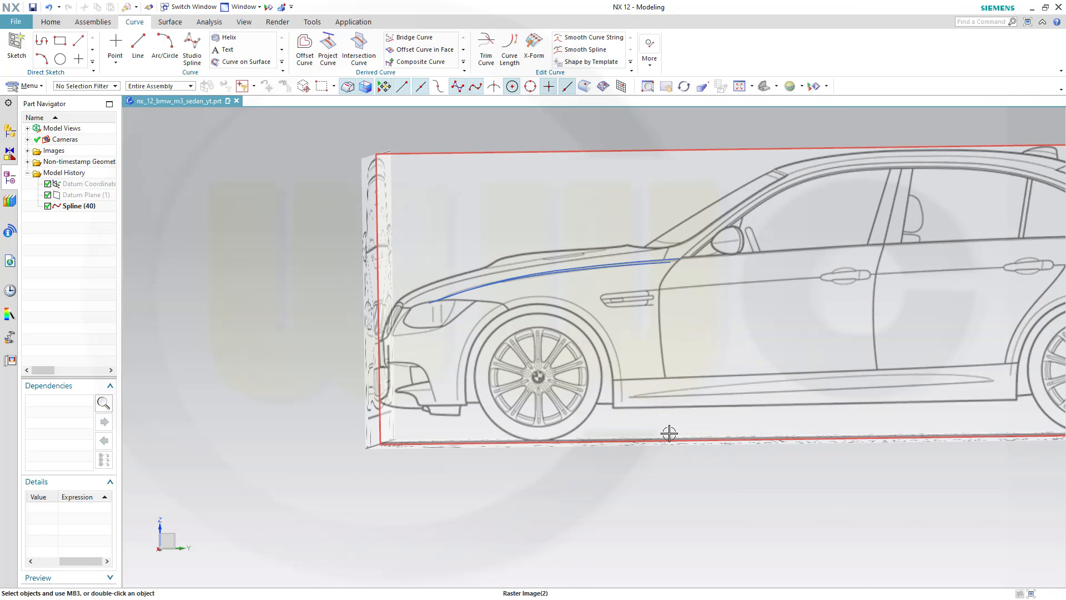
pyautogui.press('F8')
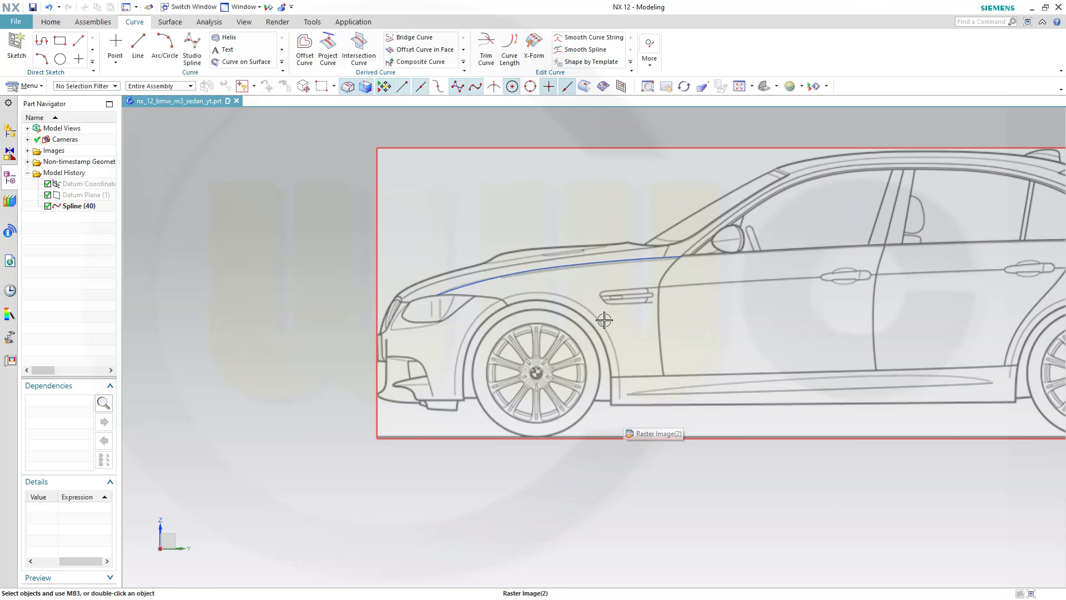
pyautogui.moveTo(689, 297); pyautogui.dragTo(689, 375, button='middle')
pyautogui.press('F8')
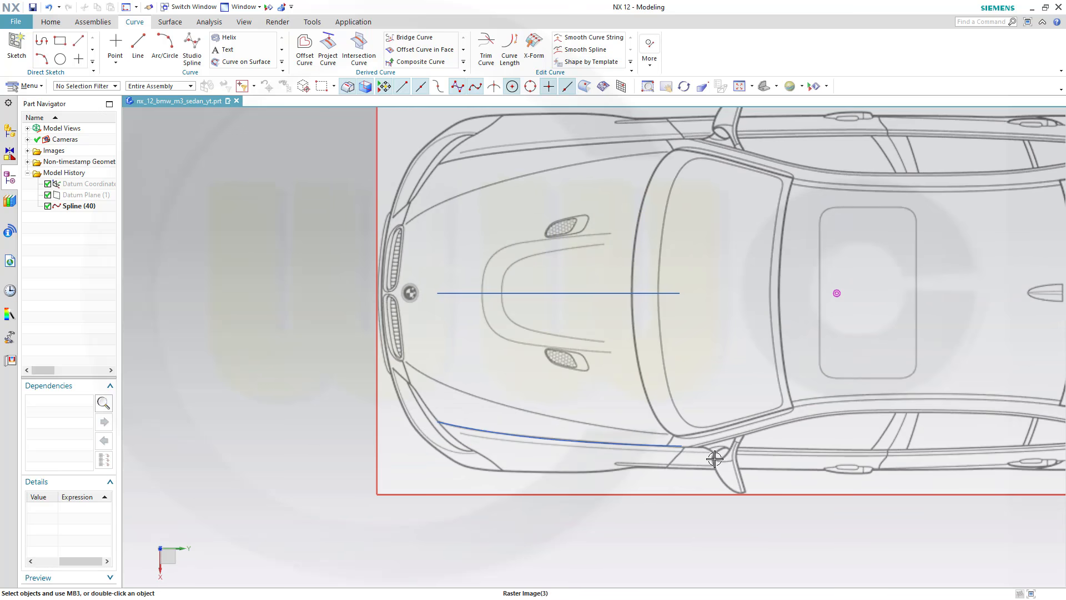
pyautogui.moveTo(711, 469); pyautogui.dragTo(781, 432, button='middle')
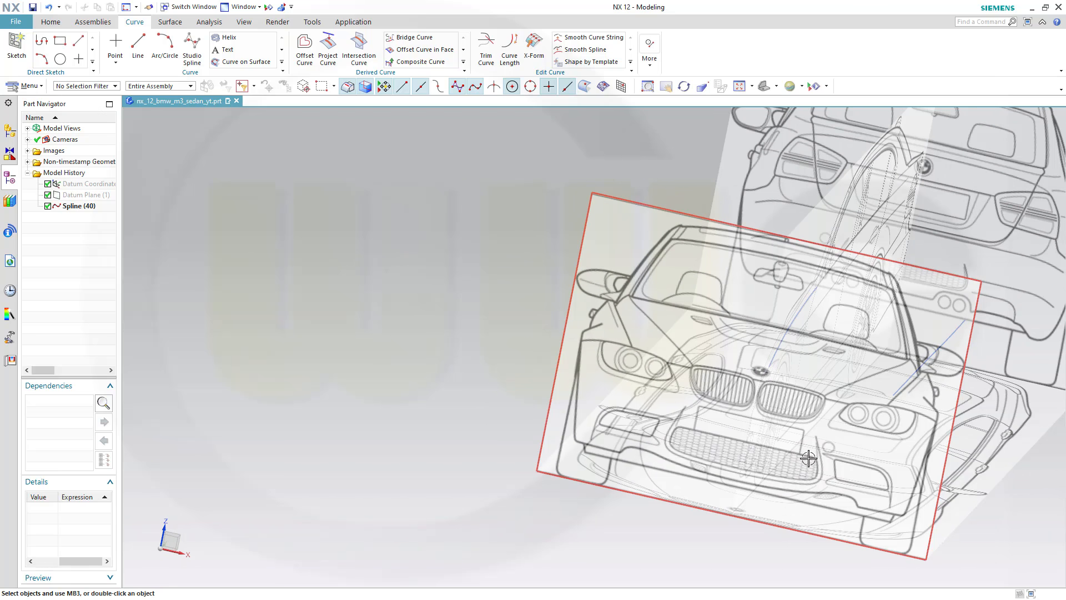
pyautogui.moveTo(877, 480); pyautogui.dragTo(894, 471, button='middle')
pyautogui.press('F8')
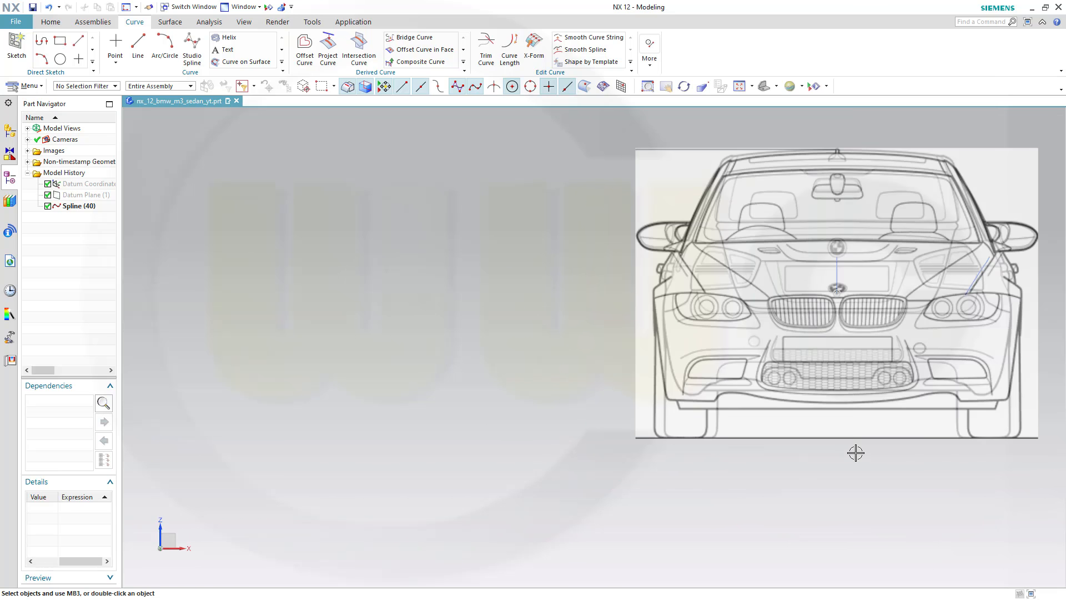
pyautogui.keyDown('shift'); pyautogui.moveTo(947, 400); pyautogui.dragTo(697, 455, button='middle'); pyautogui.keyUp('shift')
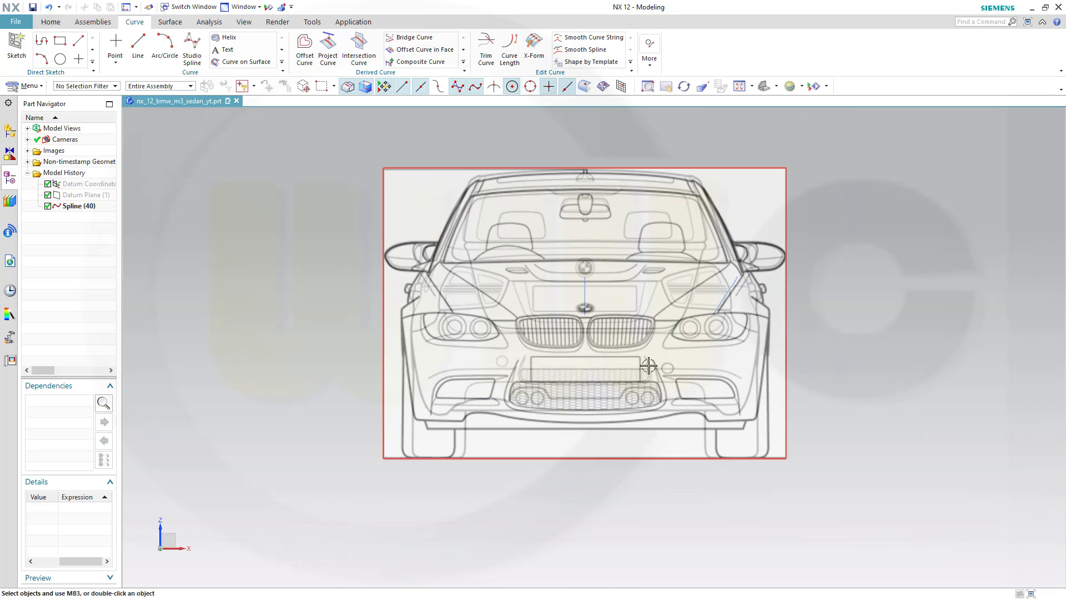
pyautogui.scroll(5, 777, 261)
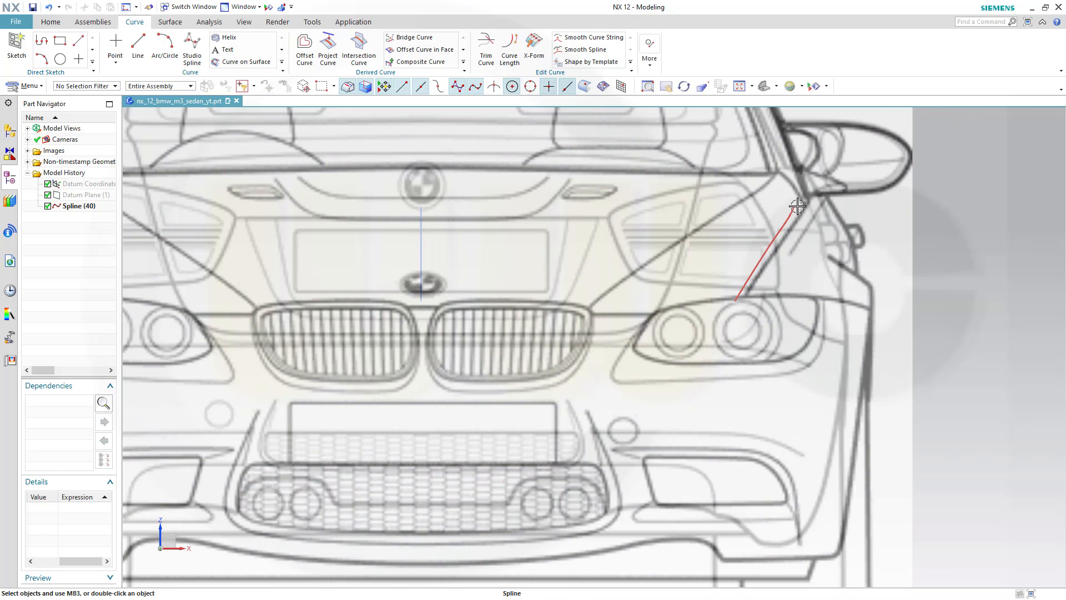
pyautogui.scroll(-3, 783, 222)
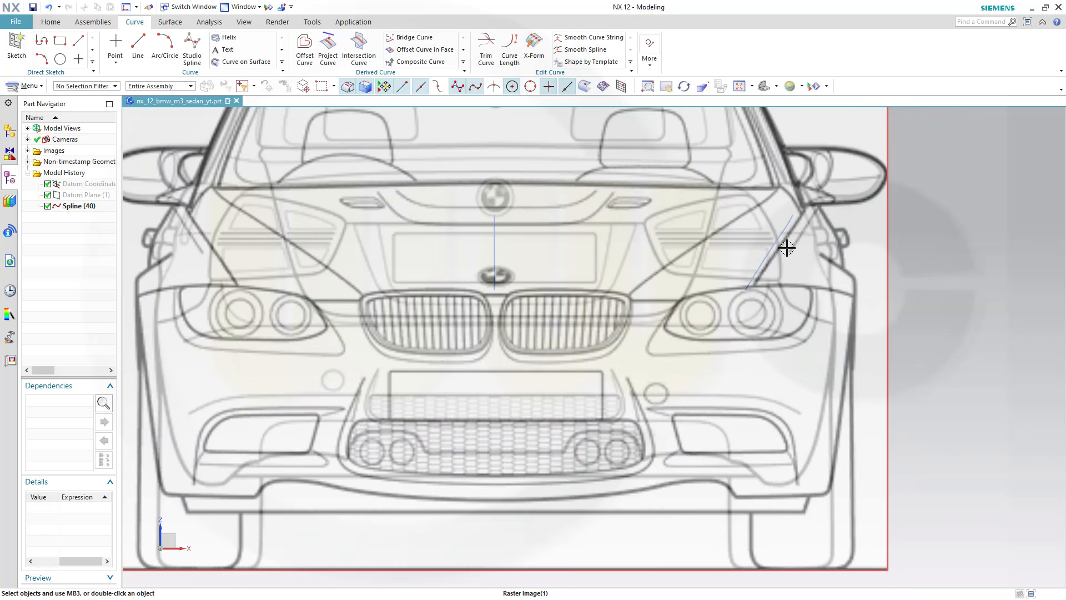
pyautogui.scroll(-2, 606, 349)
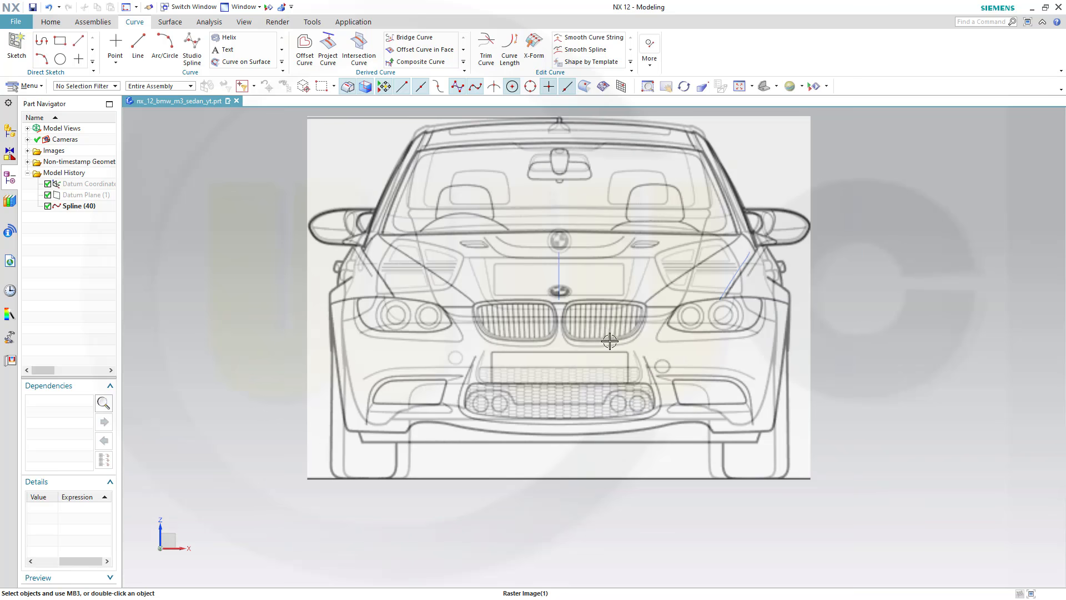
pyautogui.scroll(1, 636, 301)
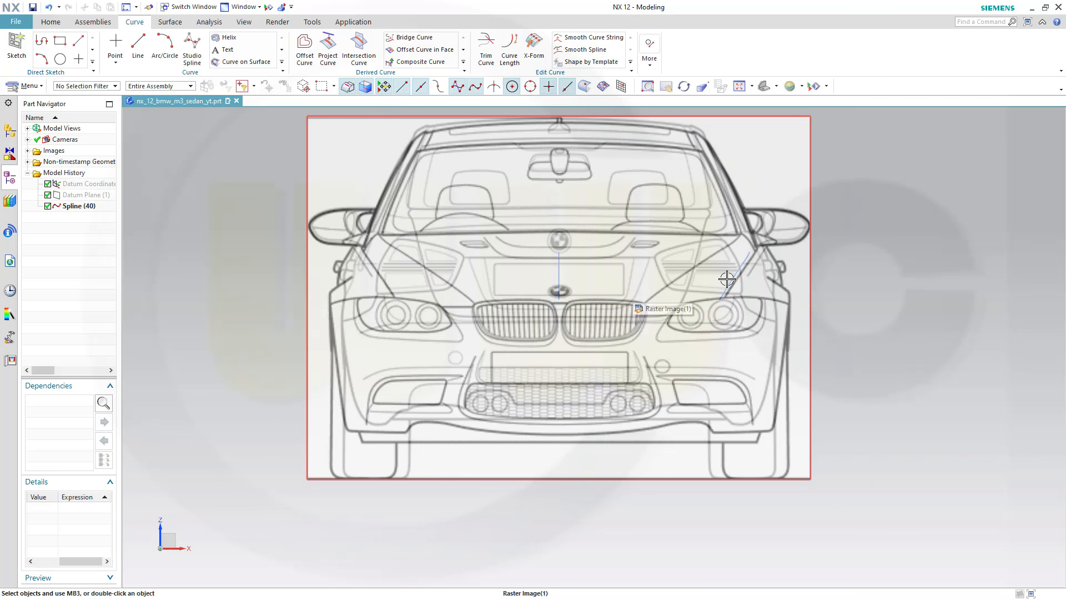
pyautogui.scroll(2, 755, 277)
pyautogui.scroll(1, 734, 232)
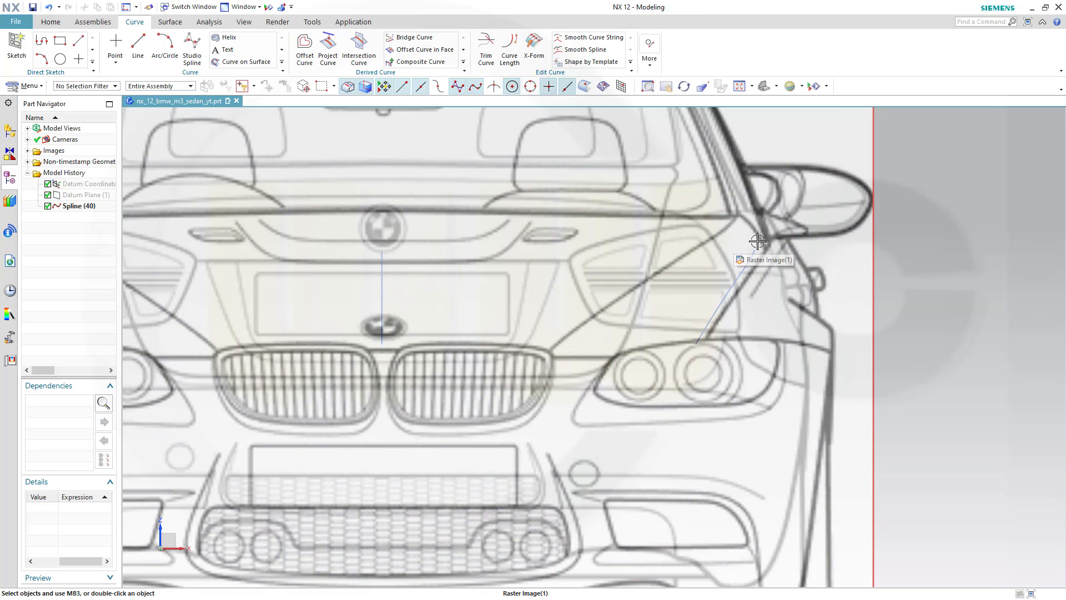
pyautogui.scroll(-4, 754, 250)
pyautogui.moveTo(698, 289); pyautogui.dragTo(649, 332, button='middle')
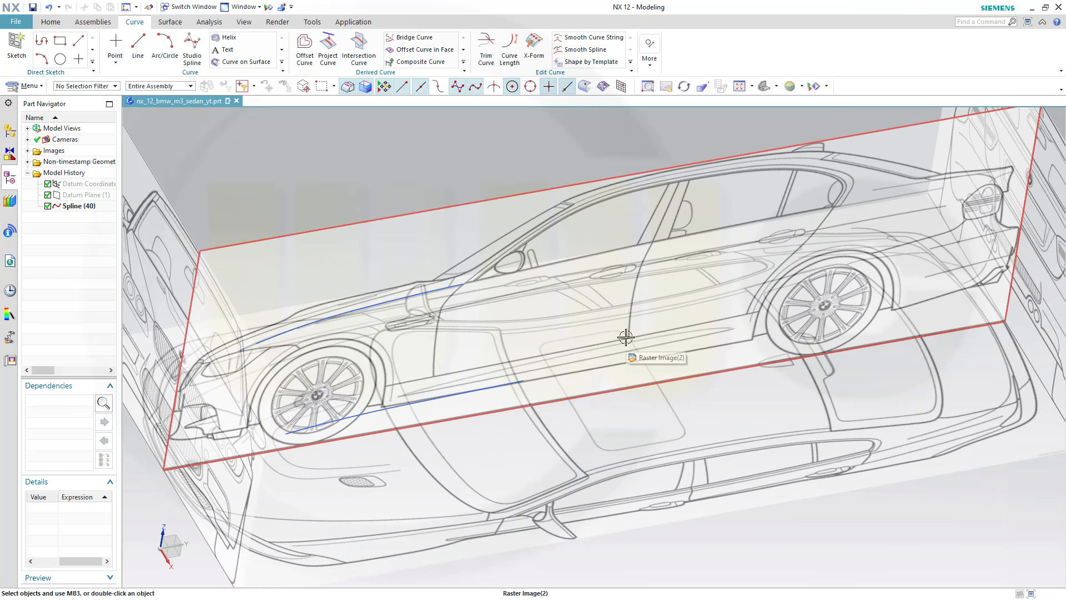
# Step: Save the part and set up a through-points Studio Spline on the YC-ZC drawing plane, facing the side-view blueprint
pyautogui.hotkey('ctrl', 's')
pyautogui.moveTo(447, 353); pyautogui.dragTo(438, 335, button='middle')
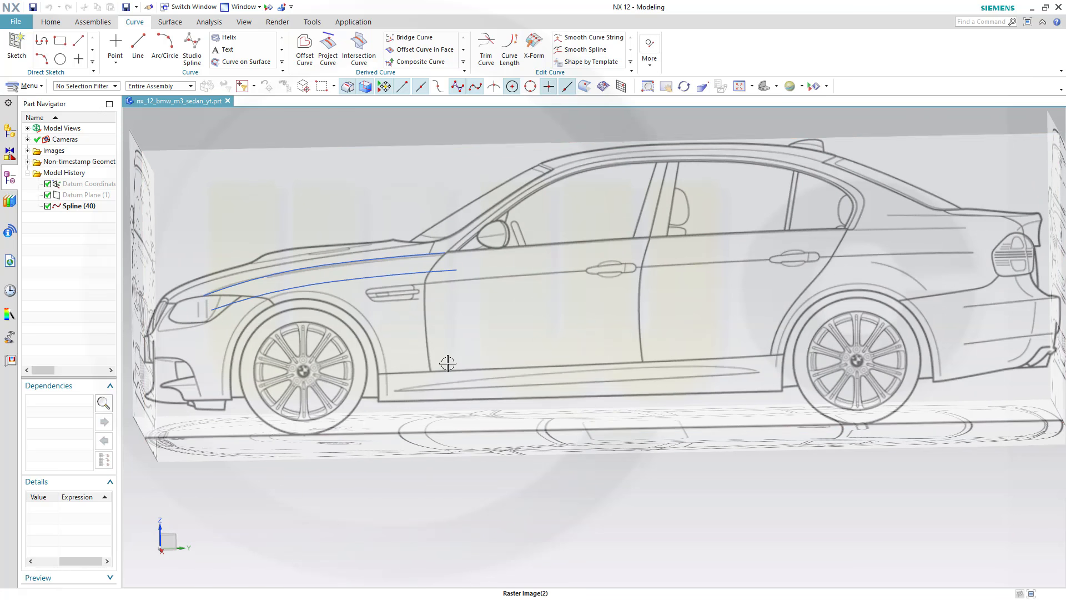
pyautogui.click(443, 487)
pyautogui.press('F8')
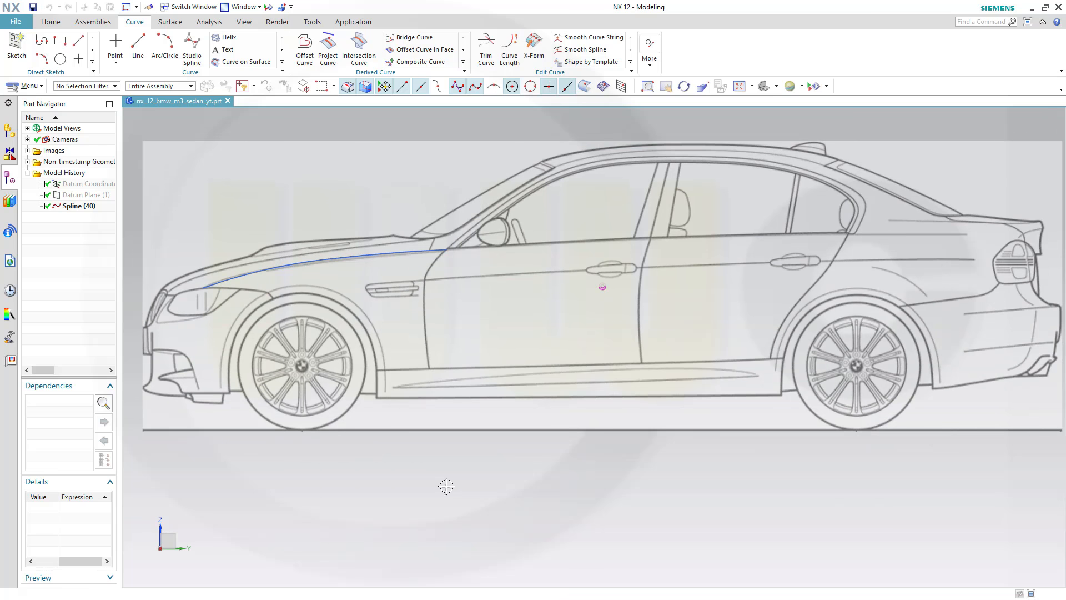
pyautogui.scroll(3, 289, 347)
pyautogui.scroll(1, 280, 344)
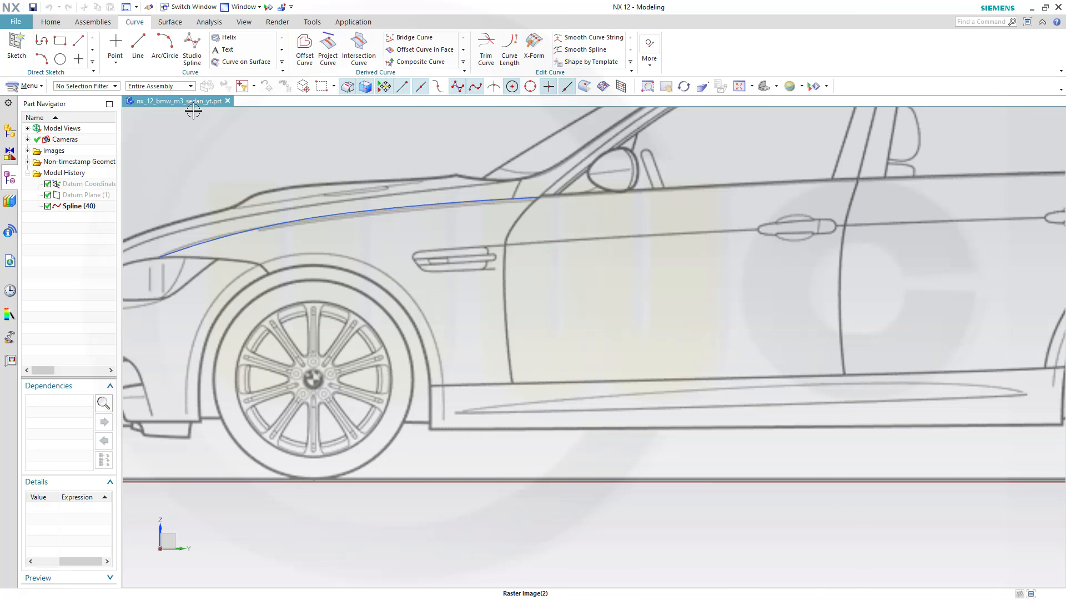
pyautogui.click(187, 50)
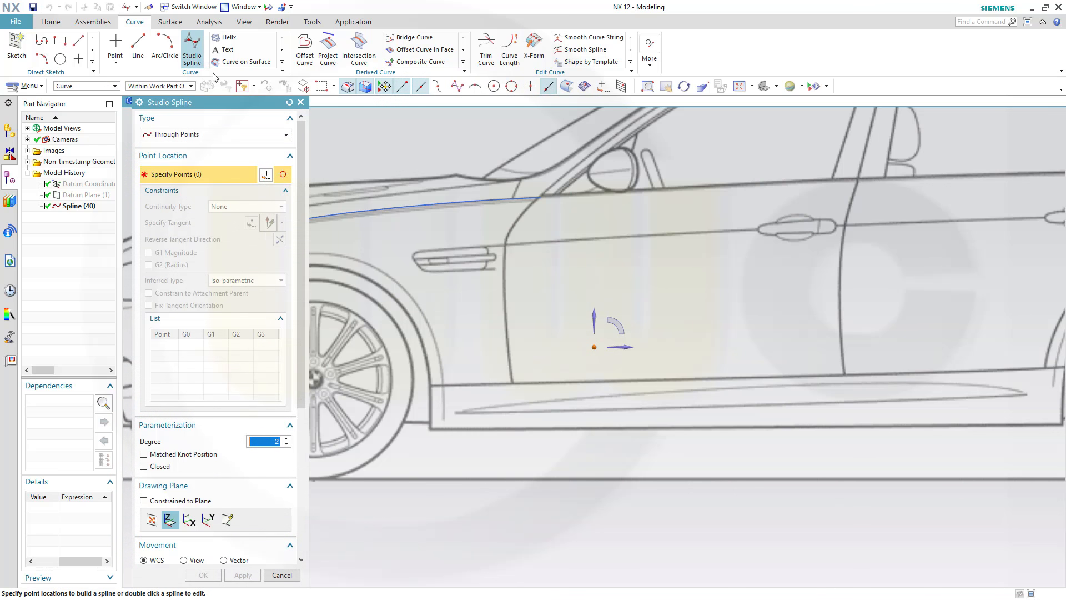
pyautogui.moveTo(236, 104); pyautogui.dragTo(154, 101)
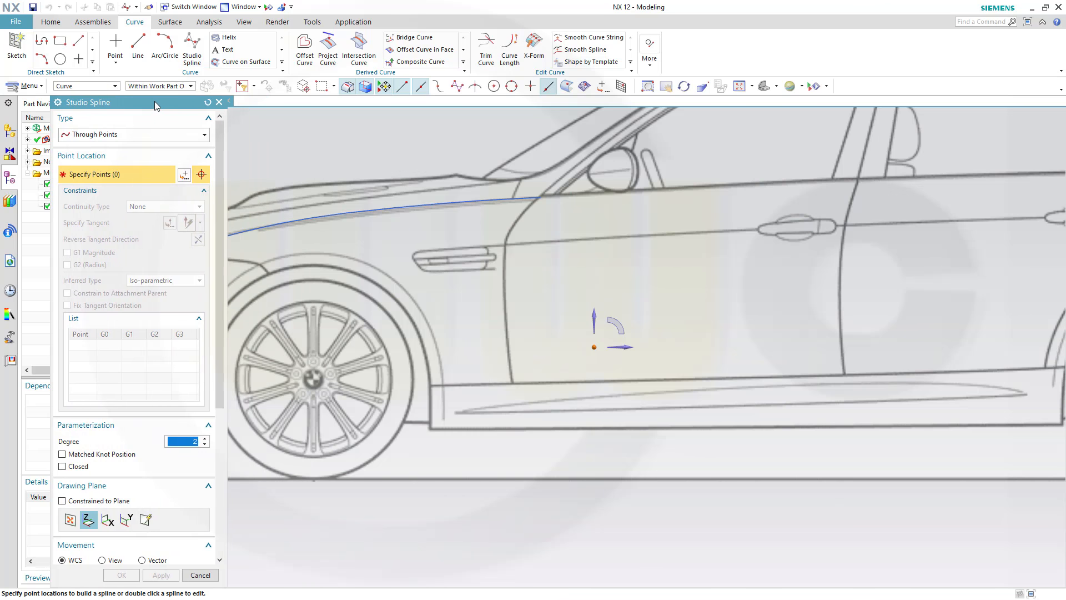
pyautogui.click(616, 326)
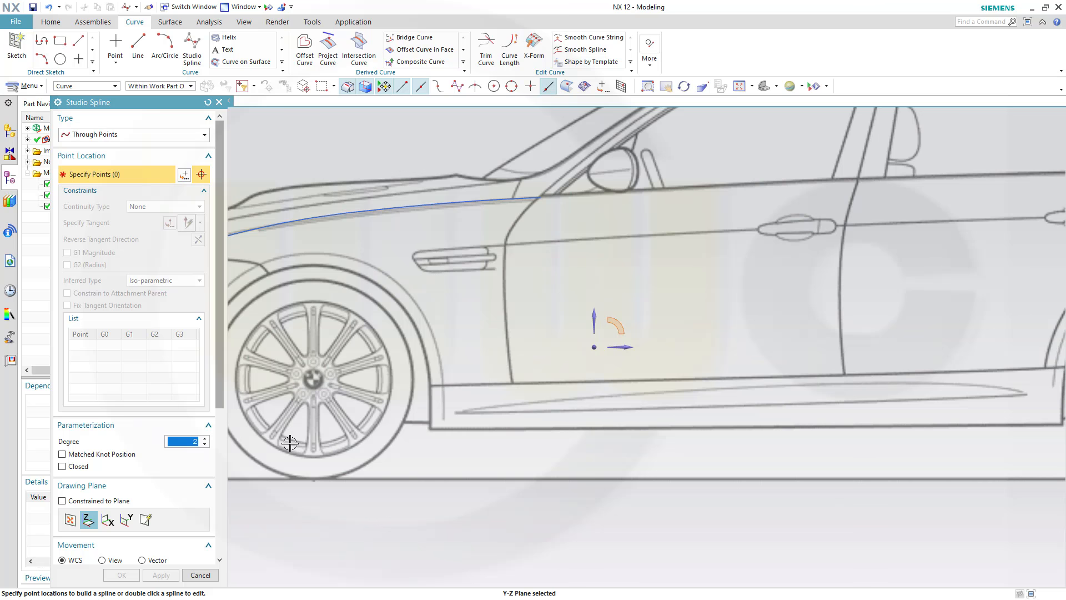
pyautogui.scroll(-2, 192, 528)
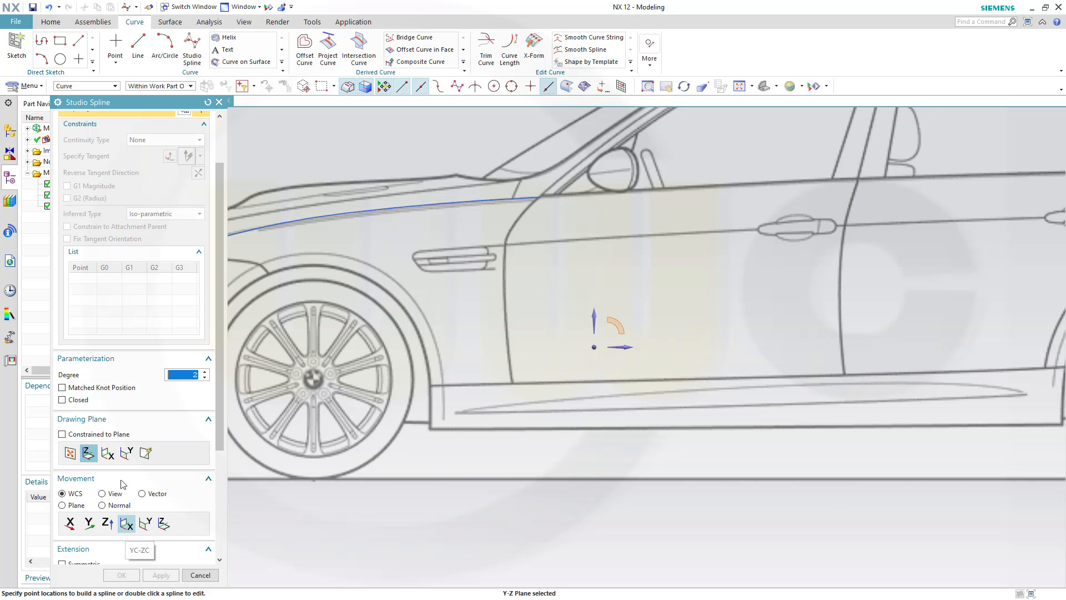
pyautogui.click(108, 453)
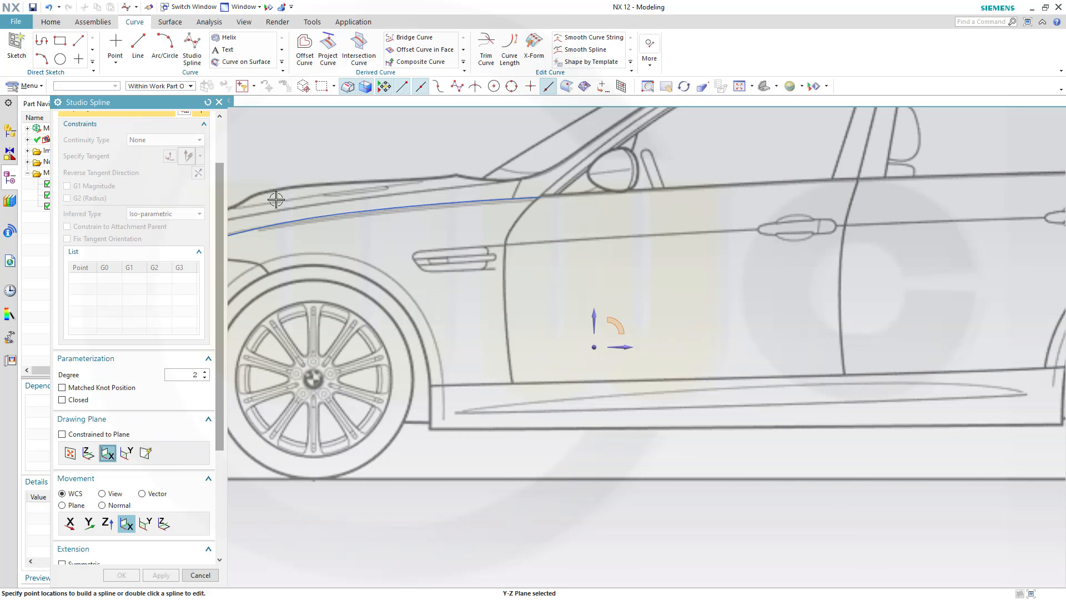
# Step: Draw a six-point spline along the front wheel arch's outer flare line, from the bumper seam to the sill's upper edge, and apply it
pyautogui.scroll(2, 257, 267)
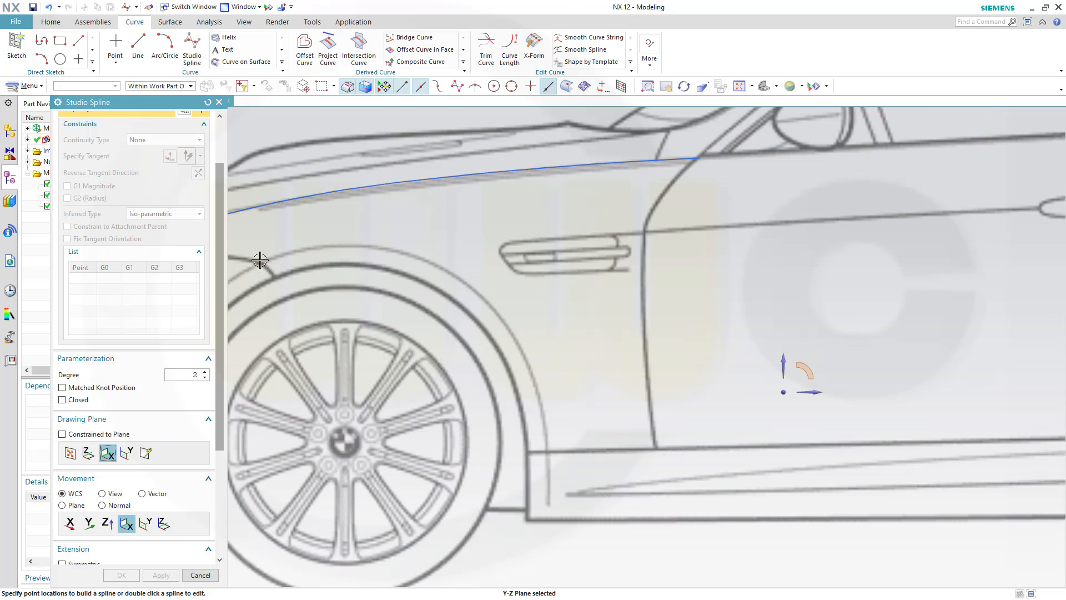
pyautogui.click(259, 263)
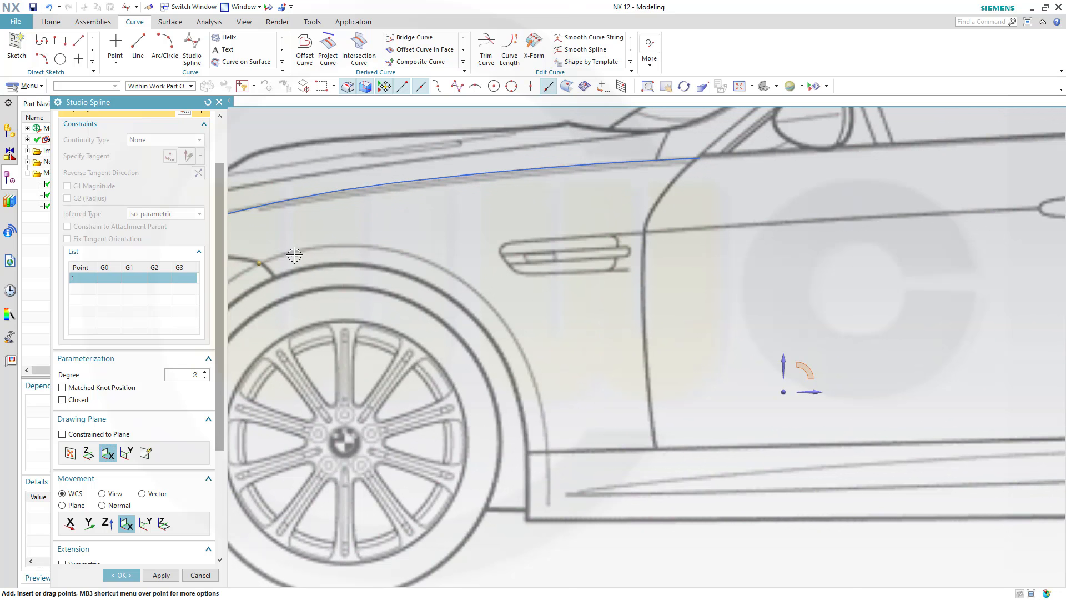
pyautogui.click(340, 245)
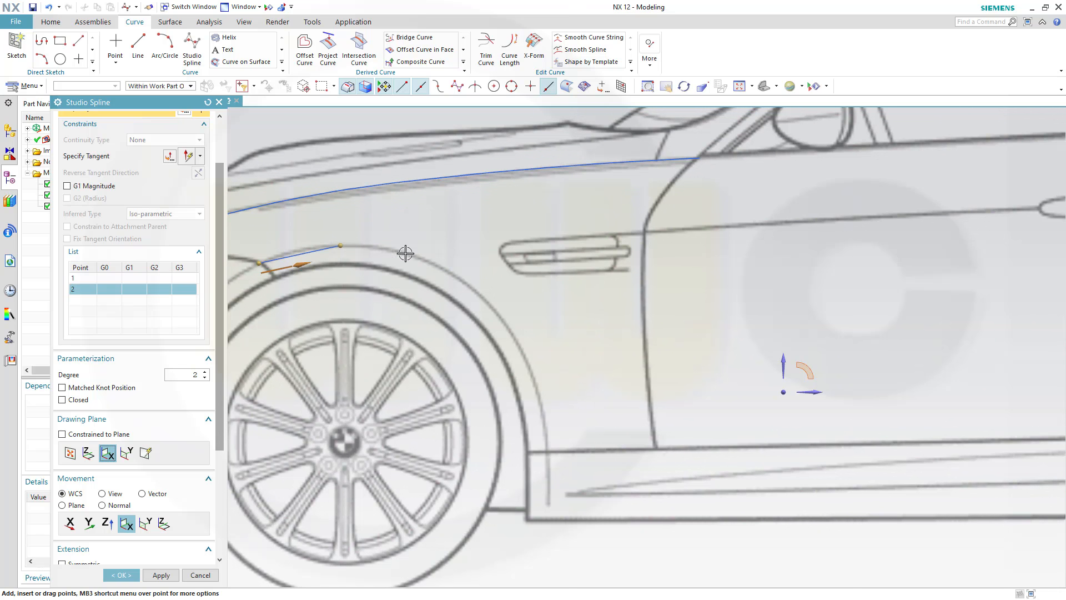
pyautogui.click(434, 265)
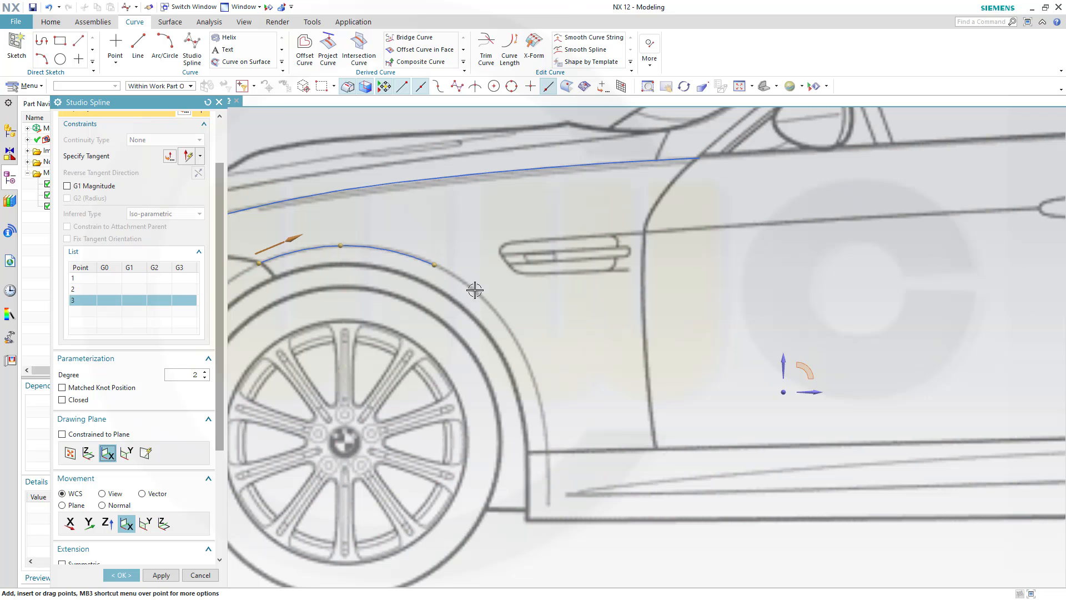
pyautogui.click(502, 320)
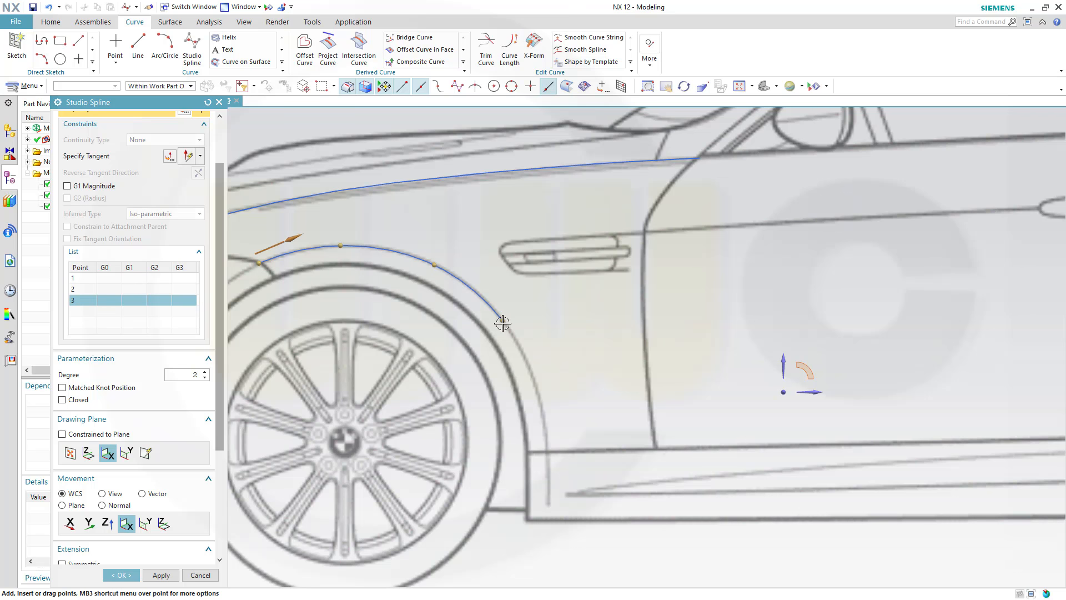
pyautogui.click(537, 388)
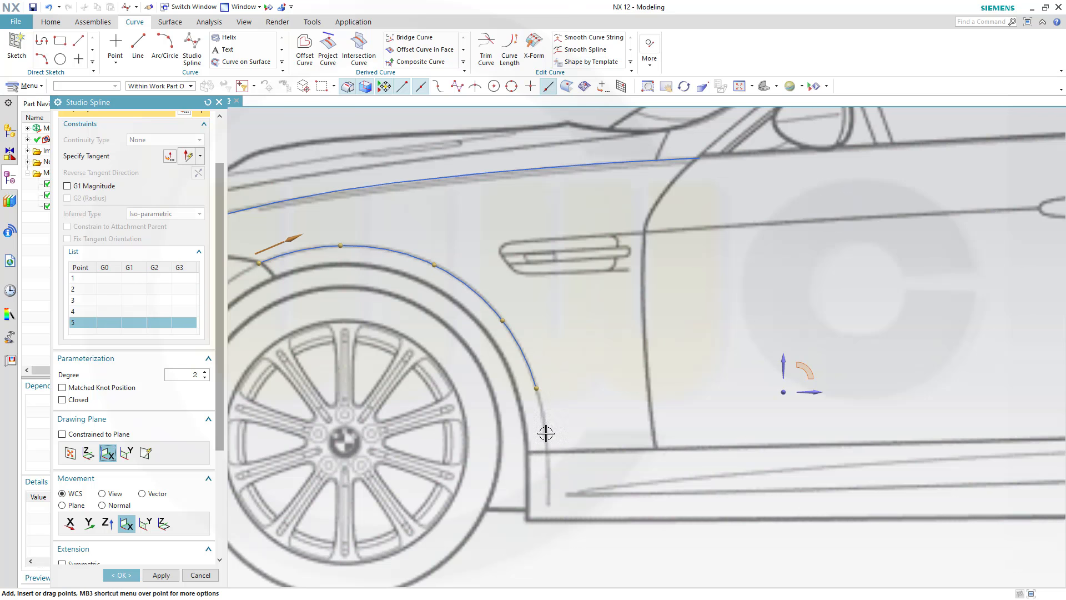
pyautogui.click(546, 451)
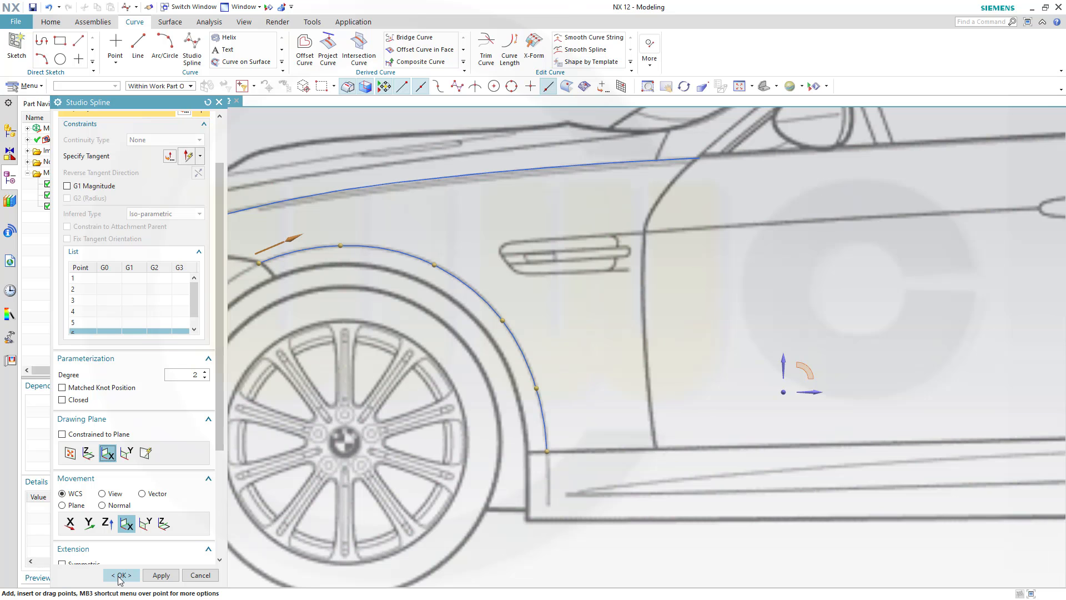
pyautogui.click(159, 576)
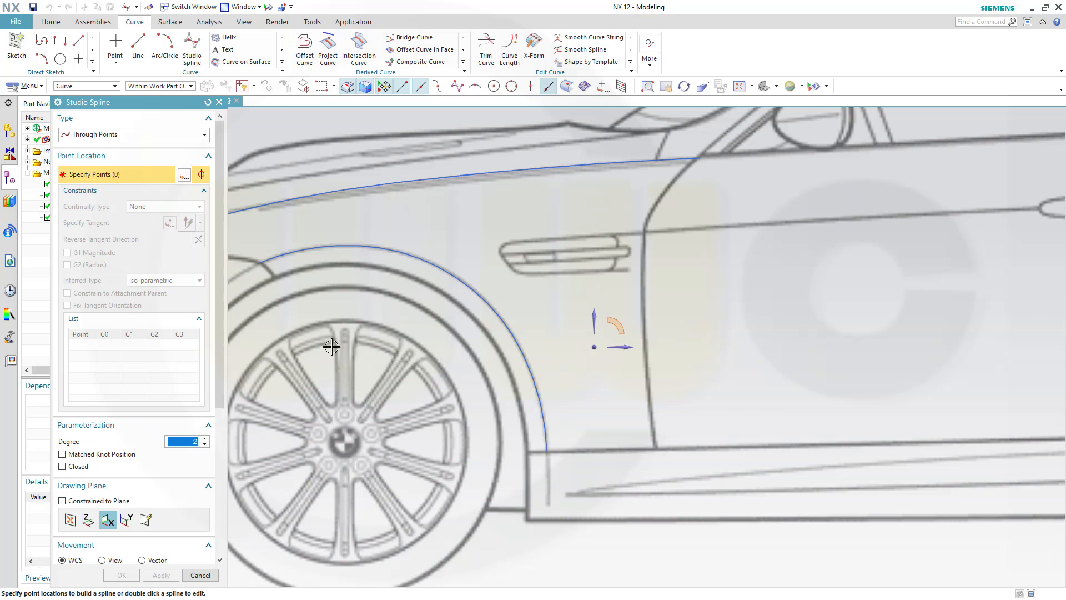
# Step: Draw a six-point spline along the front wheel arch's inner edge, from bumper seam to sill, shift its fifth point slightly rearward, and accept it
pyautogui.click(275, 278)
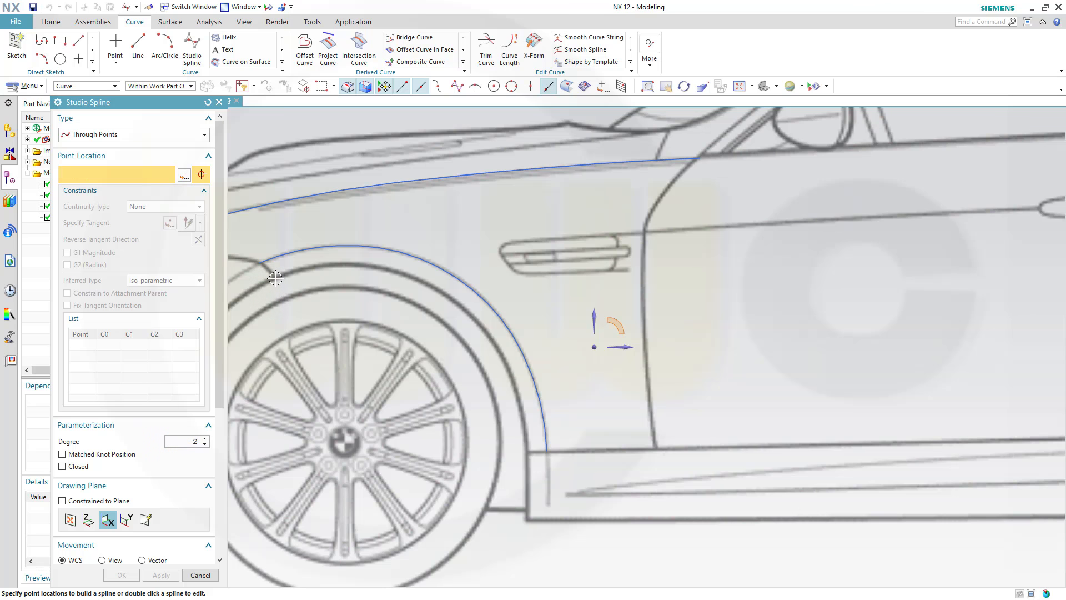
pyautogui.click(344, 264)
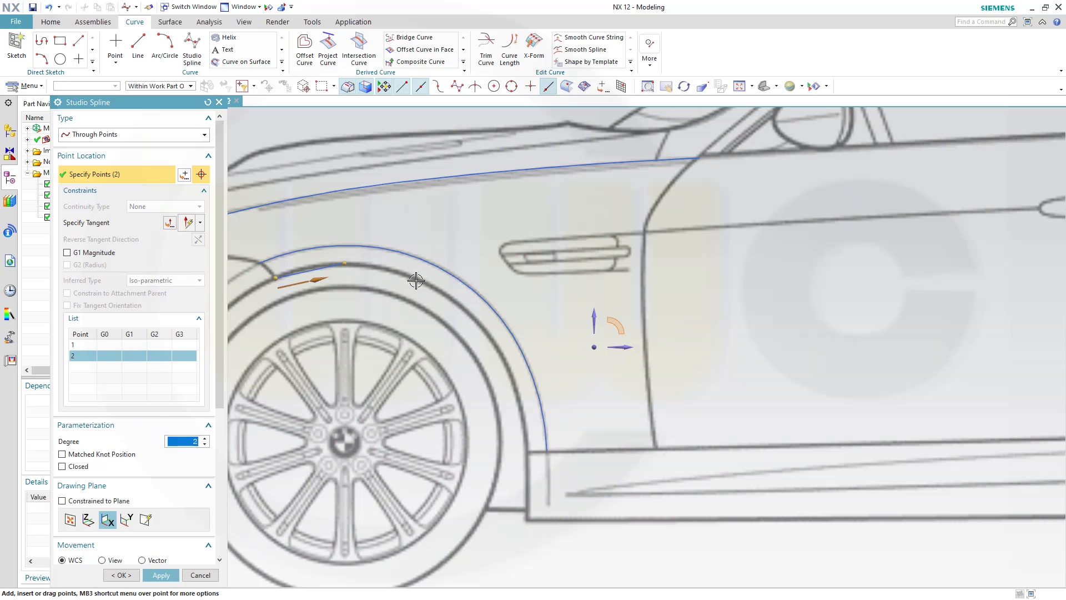
pyautogui.click(418, 279)
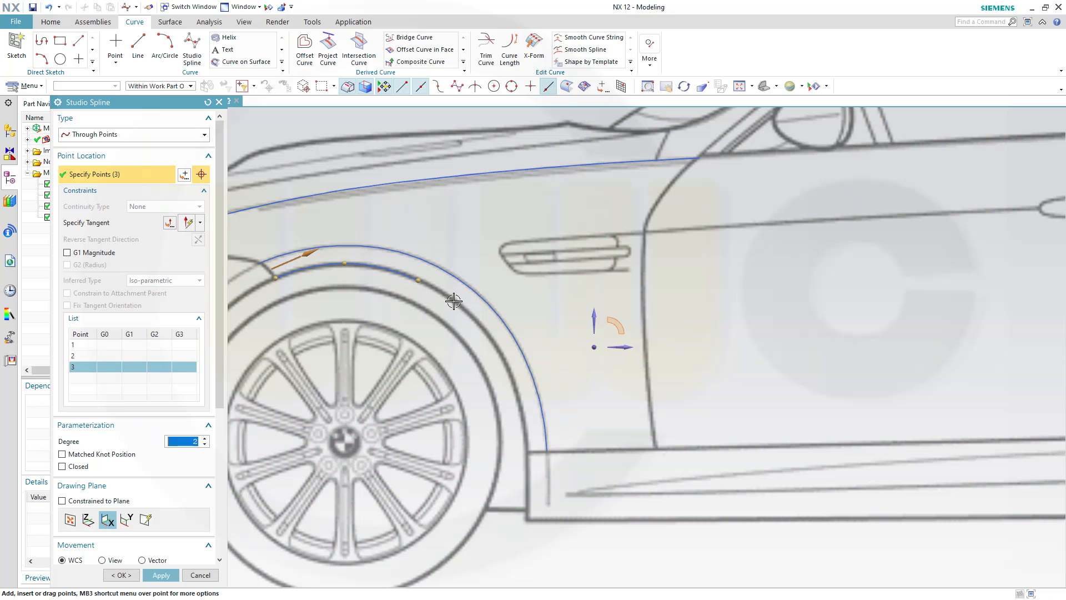
pyautogui.click(480, 324)
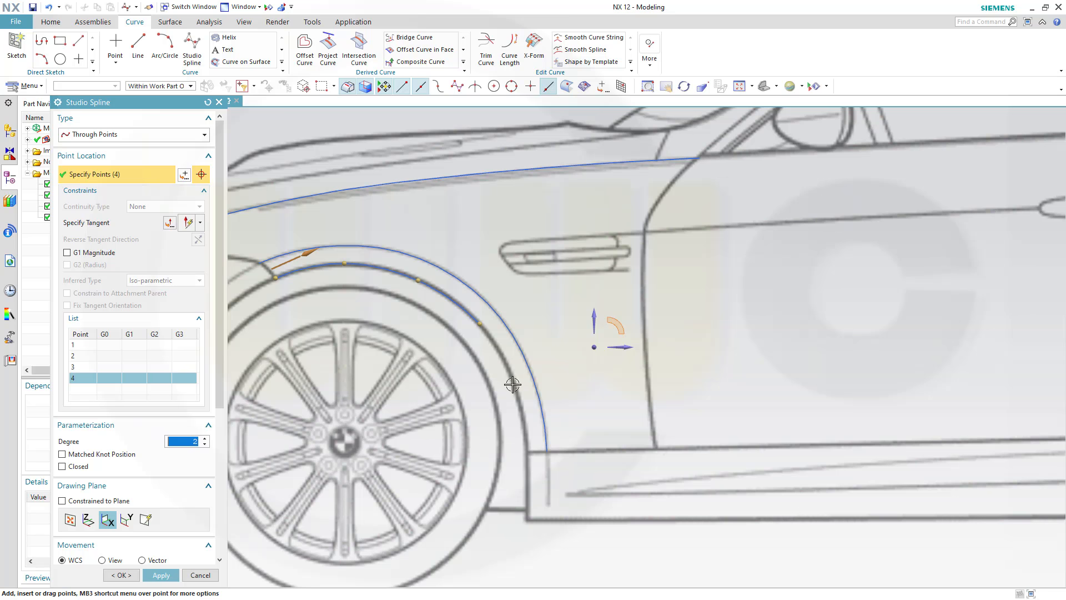
pyautogui.click(512, 384)
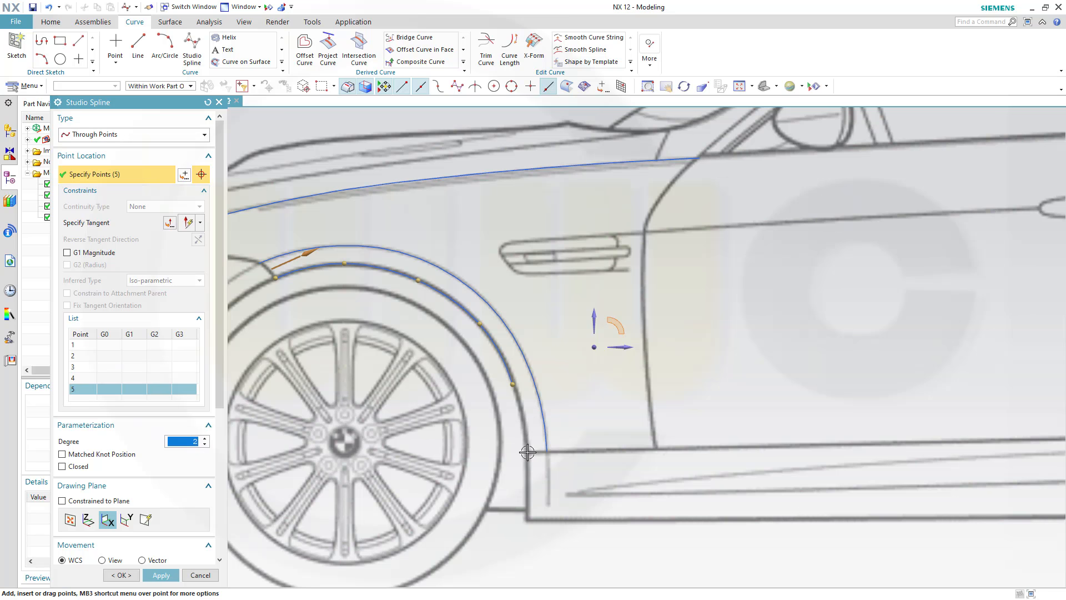
pyautogui.click(528, 452)
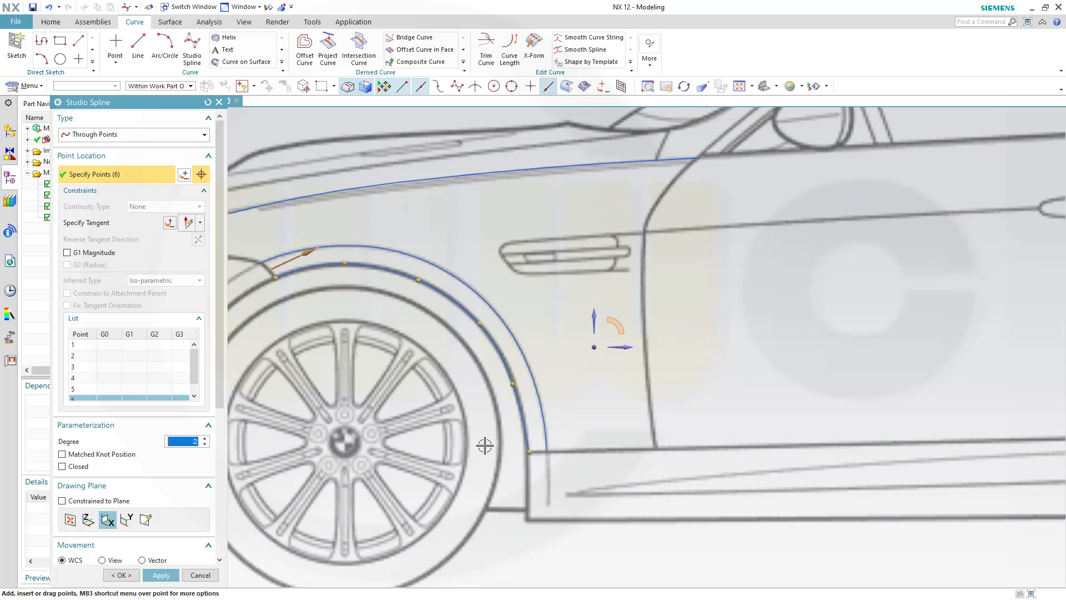
pyautogui.click(512, 385)
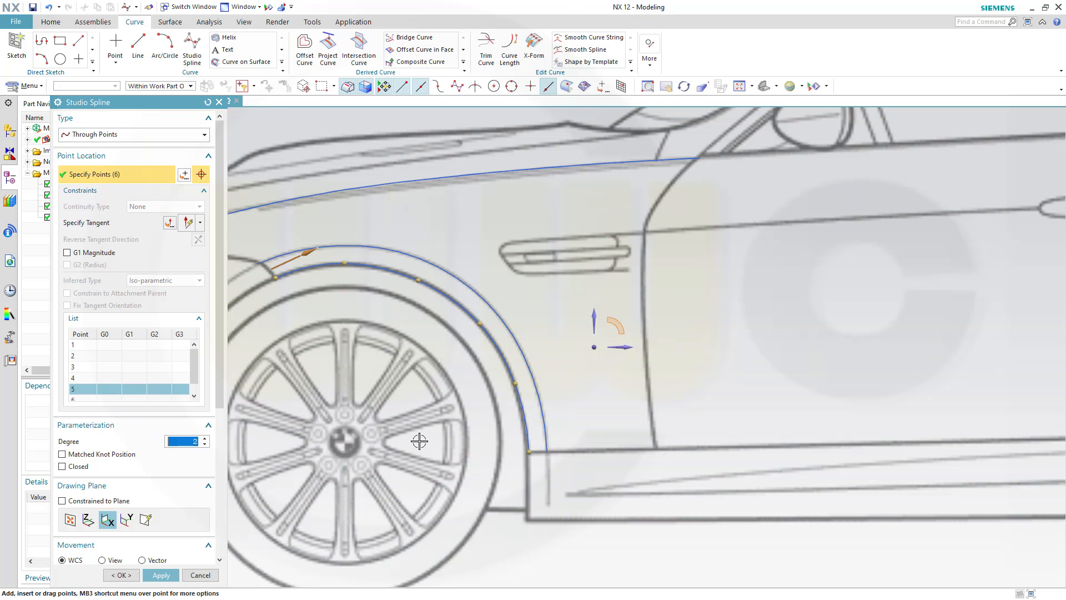
pyautogui.click(121, 575)
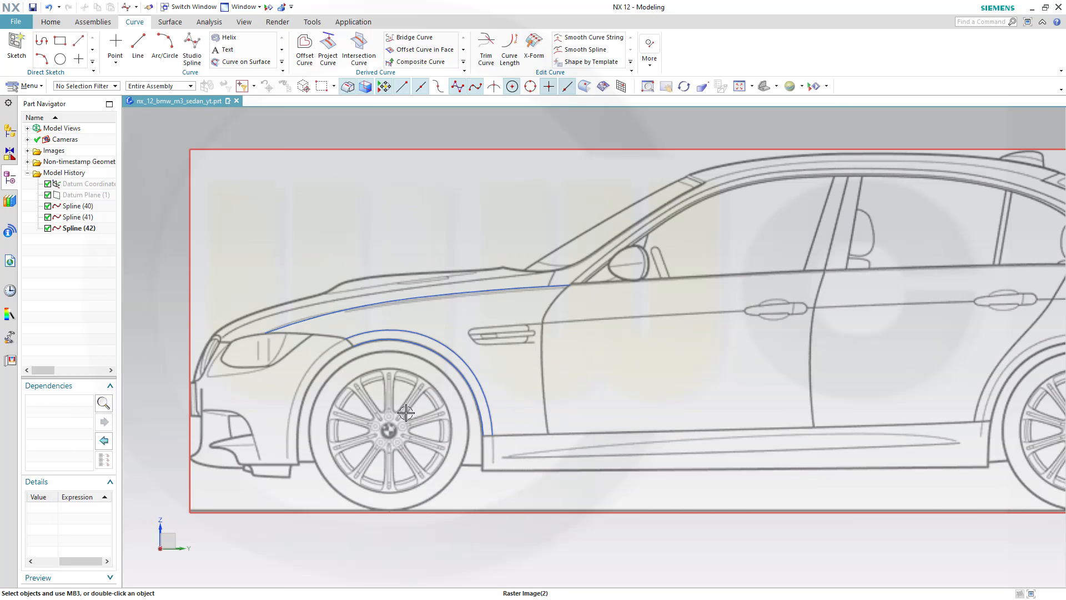
# Step: Hide the rear-view blueprint image behind the front view
pyautogui.moveTo(406, 412); pyautogui.dragTo(472, 425, button='middle')
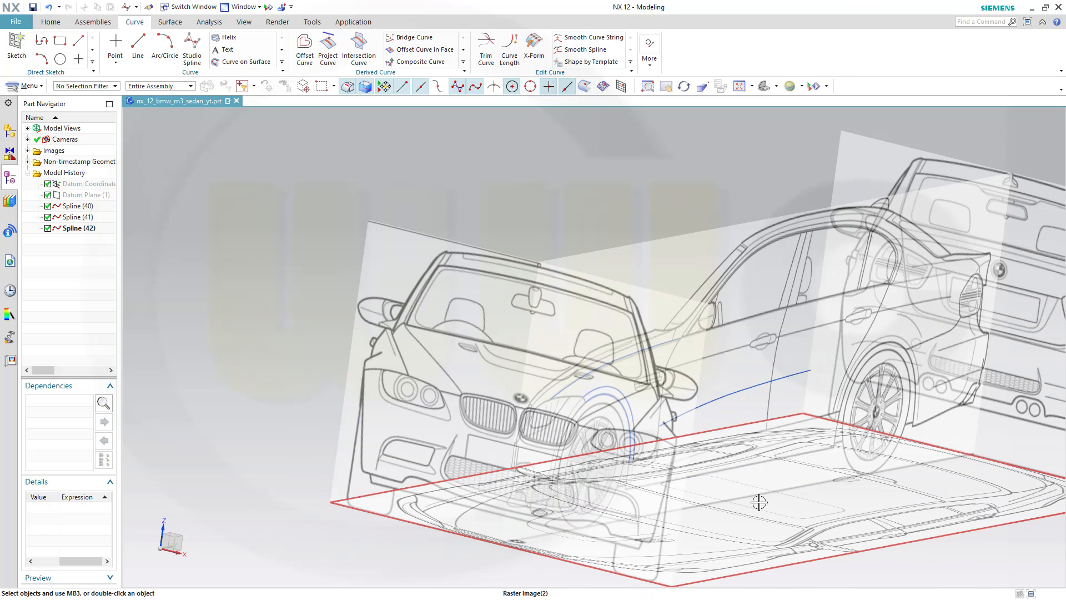
pyautogui.moveTo(489, 244); pyautogui.dragTo(547, 227, button='middle')
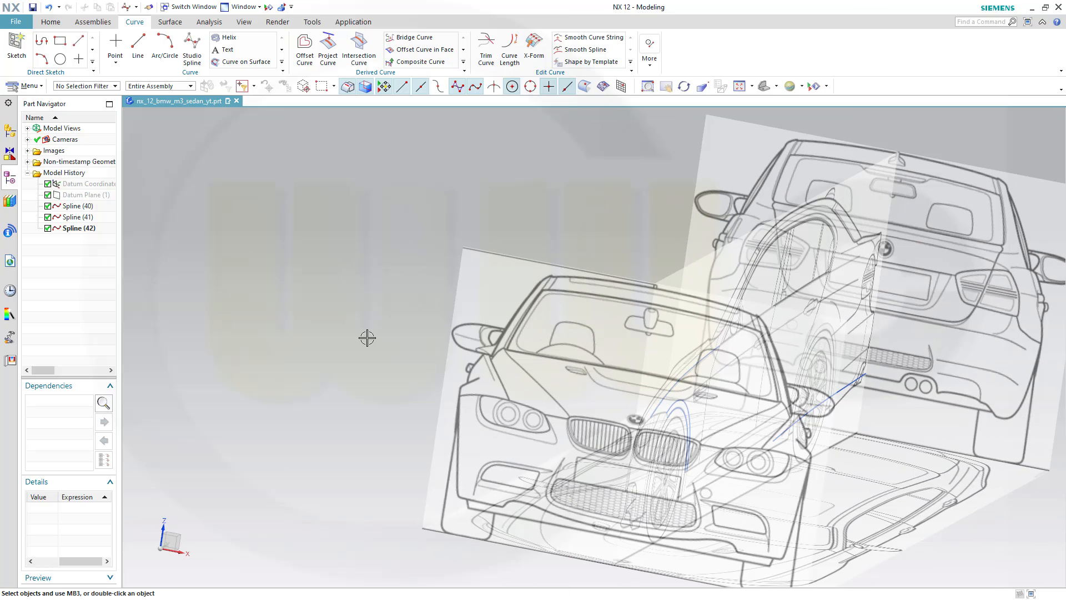
pyautogui.hotkey('ctrl', 'alt', 'f')
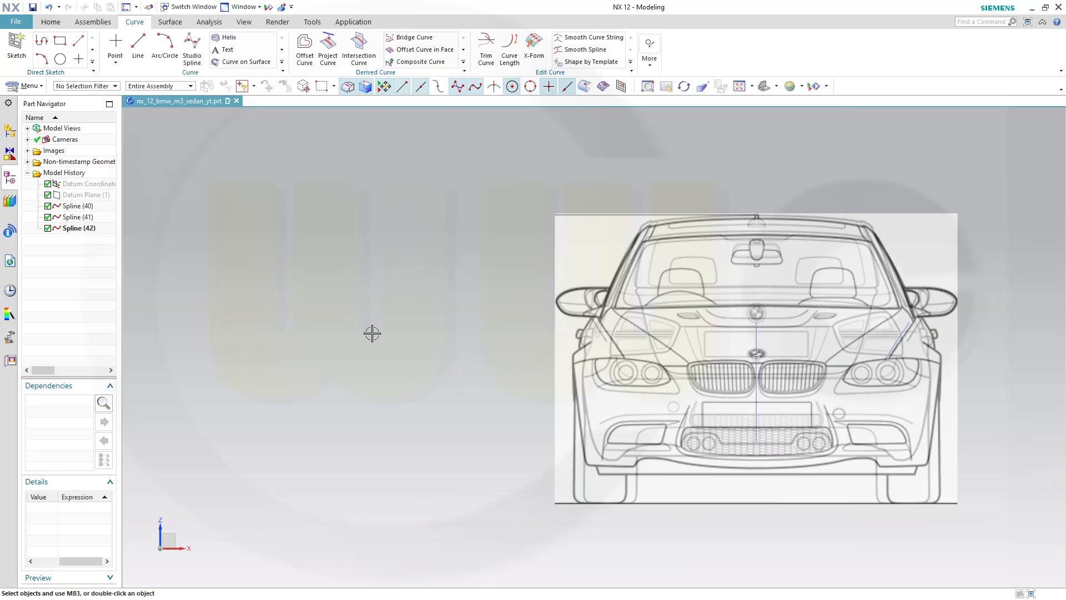
pyautogui.scroll(2, 996, 380)
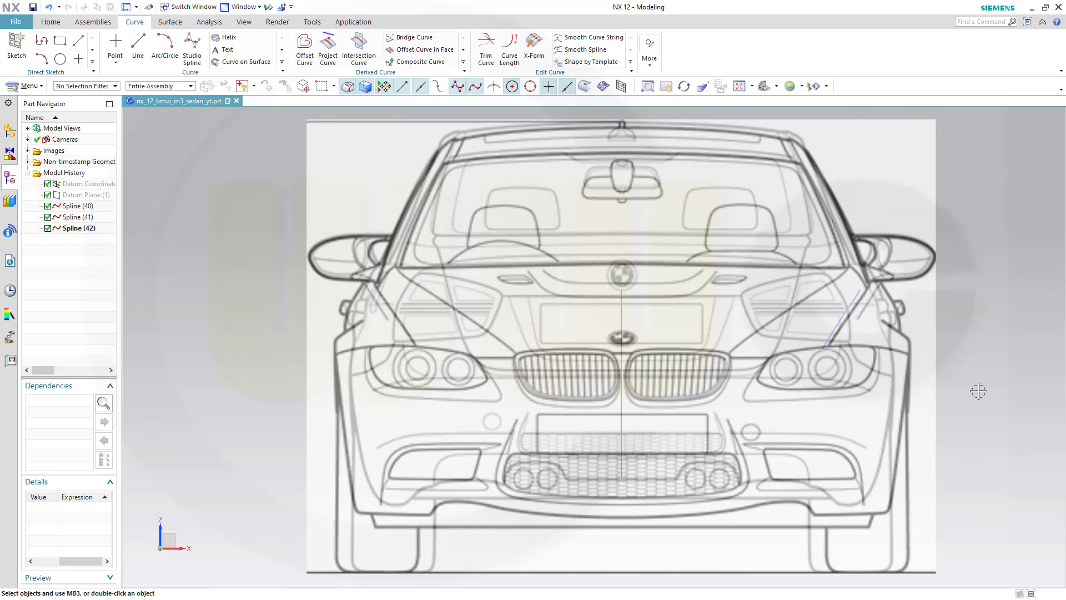
pyautogui.moveTo(978, 391); pyautogui.dragTo(910, 289, button='middle')
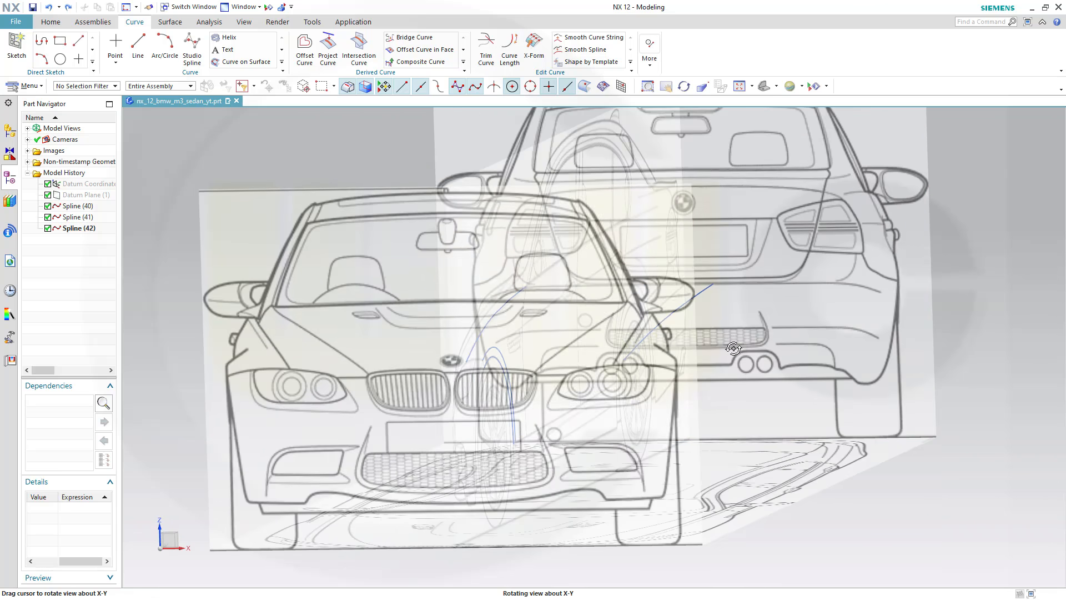
pyautogui.click(917, 283)
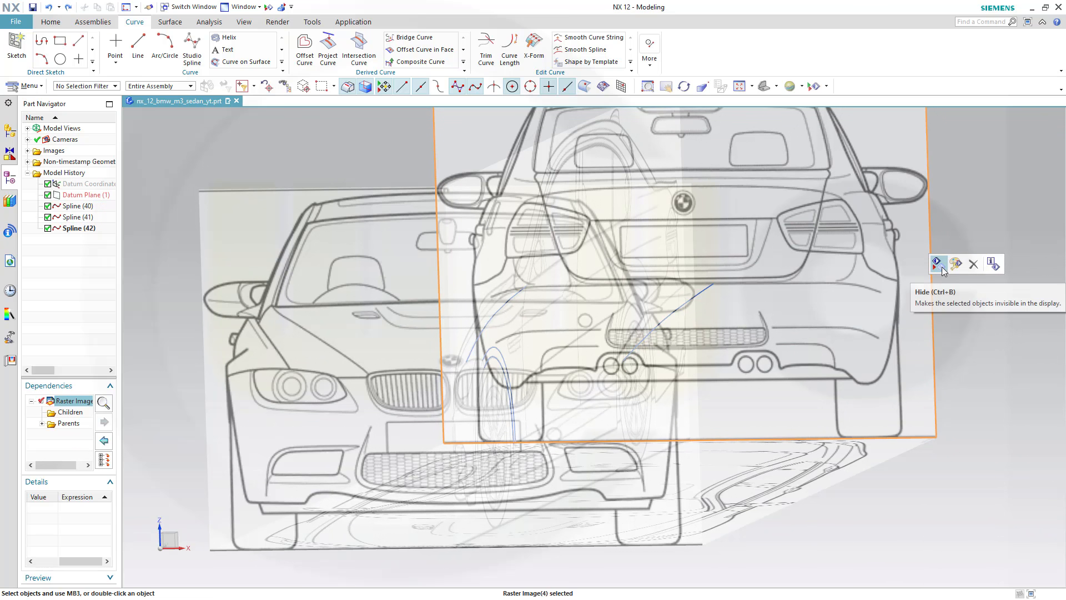
pyautogui.moveTo(942, 271); pyautogui.dragTo(715, 364, button='middle')
# Step: Draw an associative line about 640 mm long on the YC plane at offset 0, following the fender's outer edge in the front view
pyautogui.scroll(4, 705, 368)
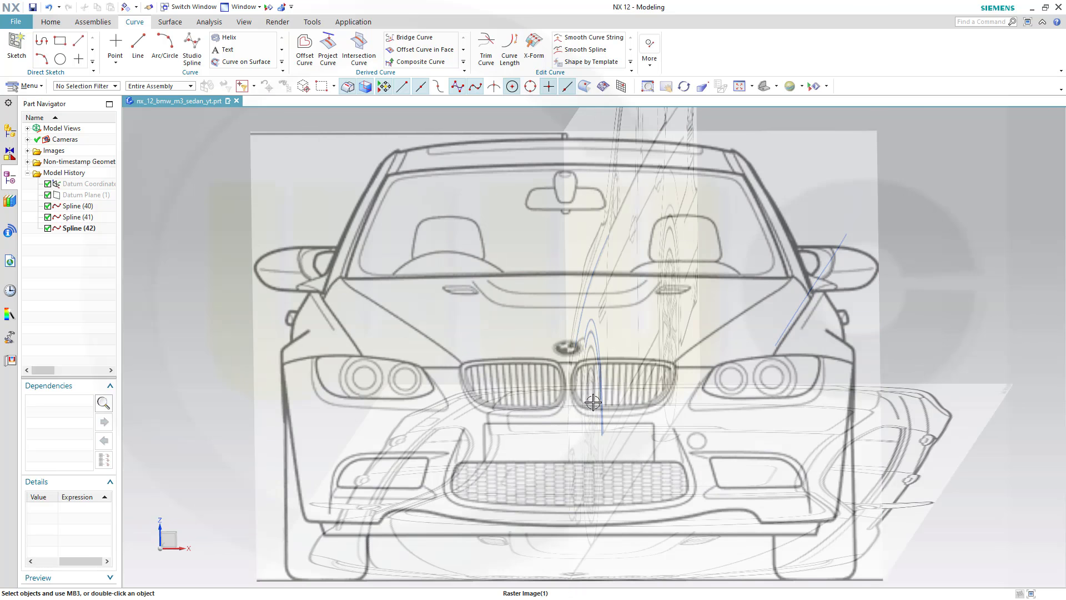
pyautogui.scroll(-5, 700, 369)
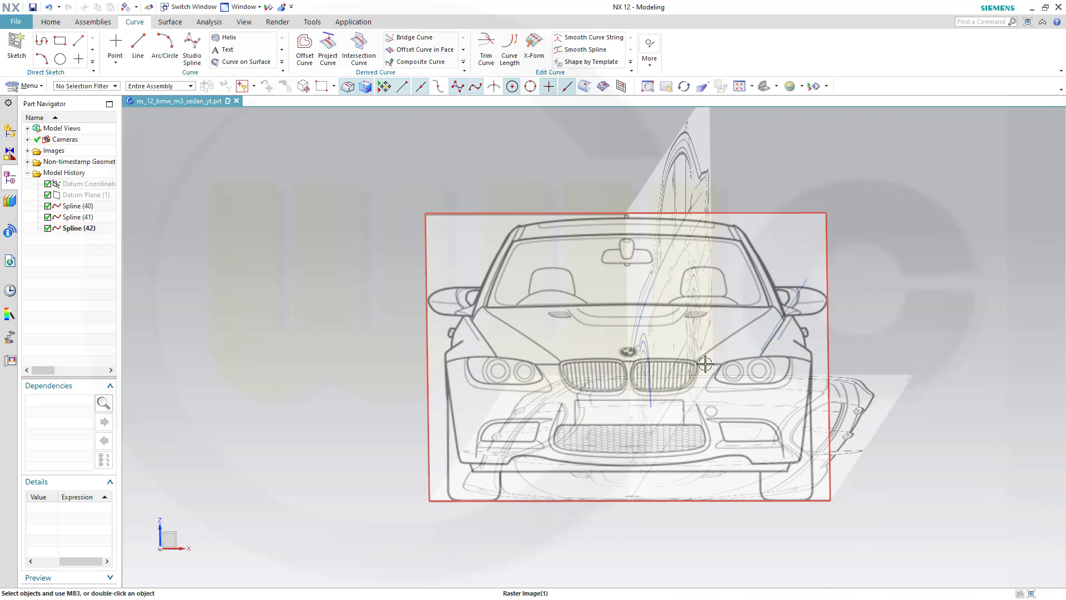
pyautogui.moveTo(716, 360); pyautogui.dragTo(751, 344, button='middle')
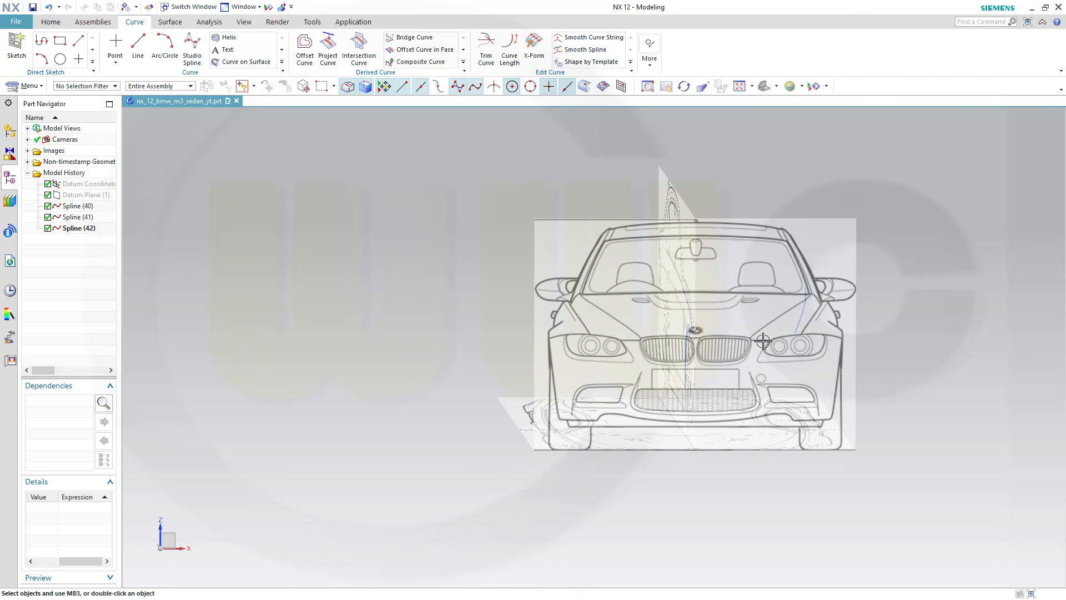
pyautogui.press('F8')
pyautogui.scroll(3, 837, 209)
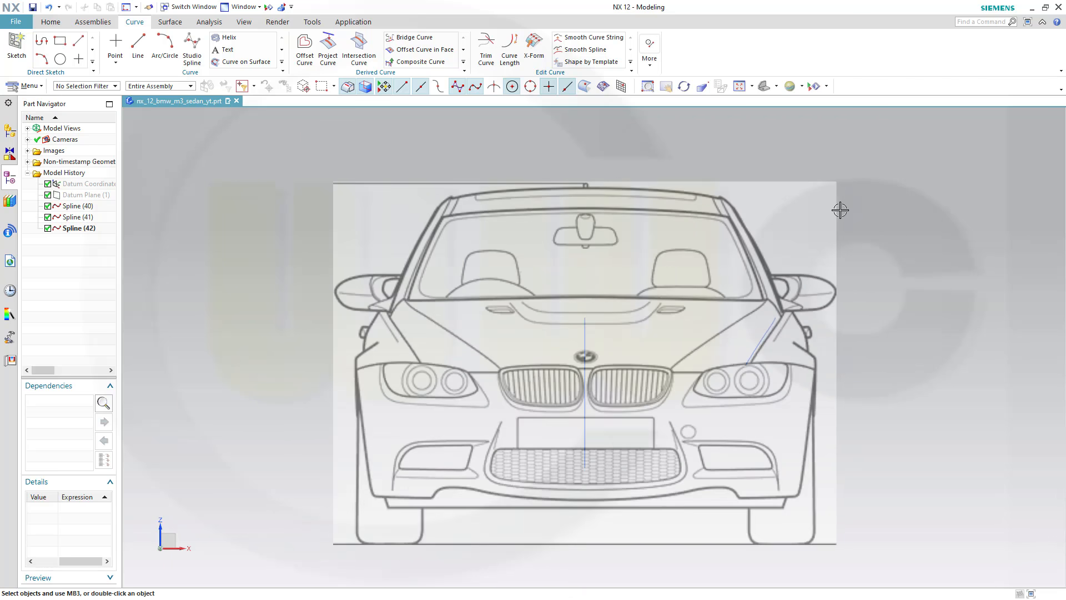
pyautogui.click(136, 47)
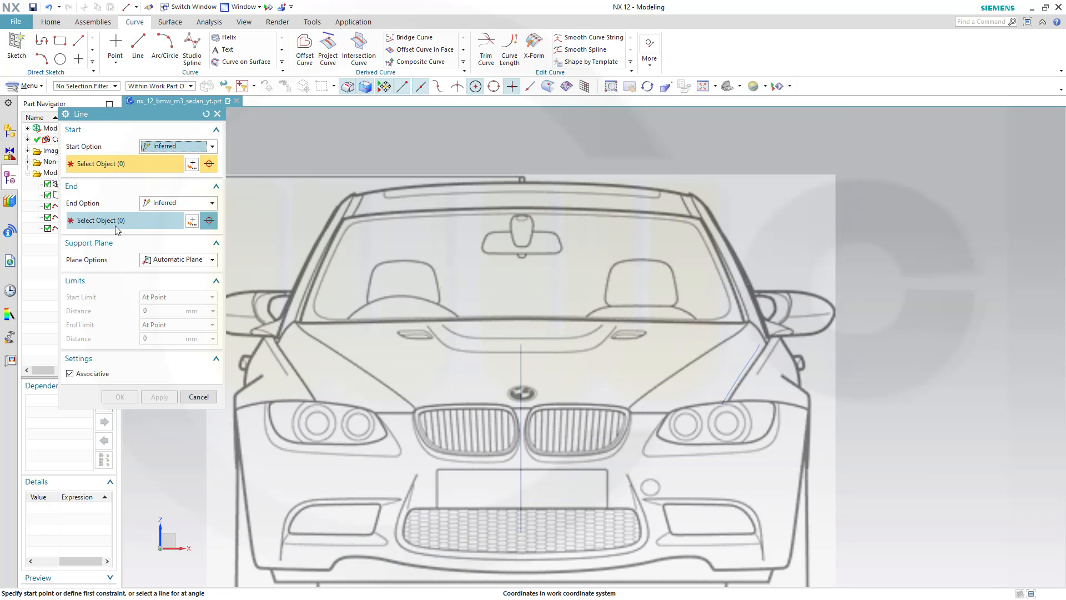
pyautogui.click(212, 260)
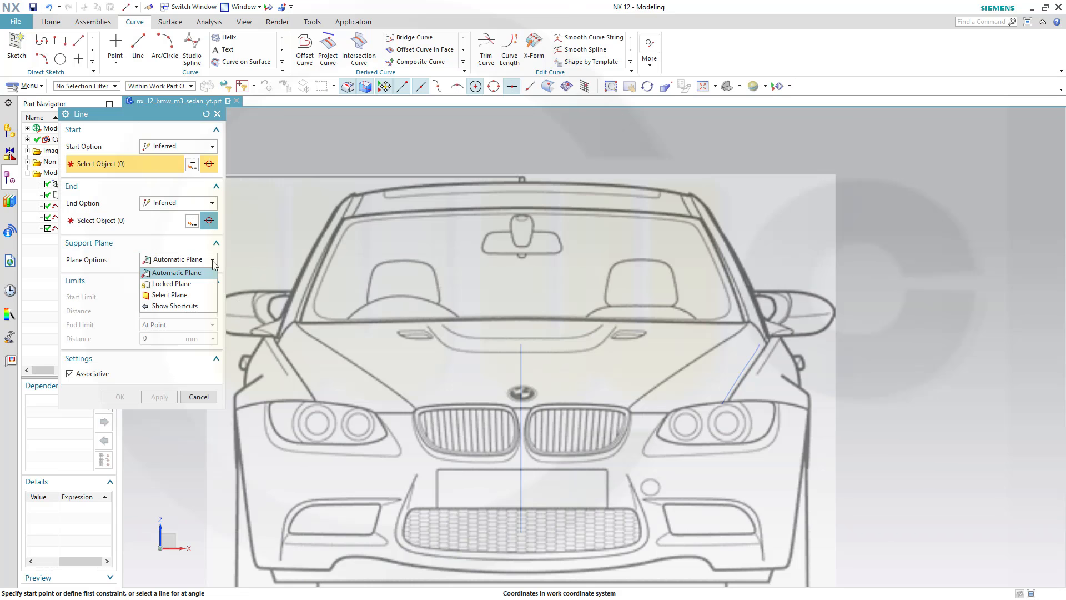
pyautogui.click(186, 295)
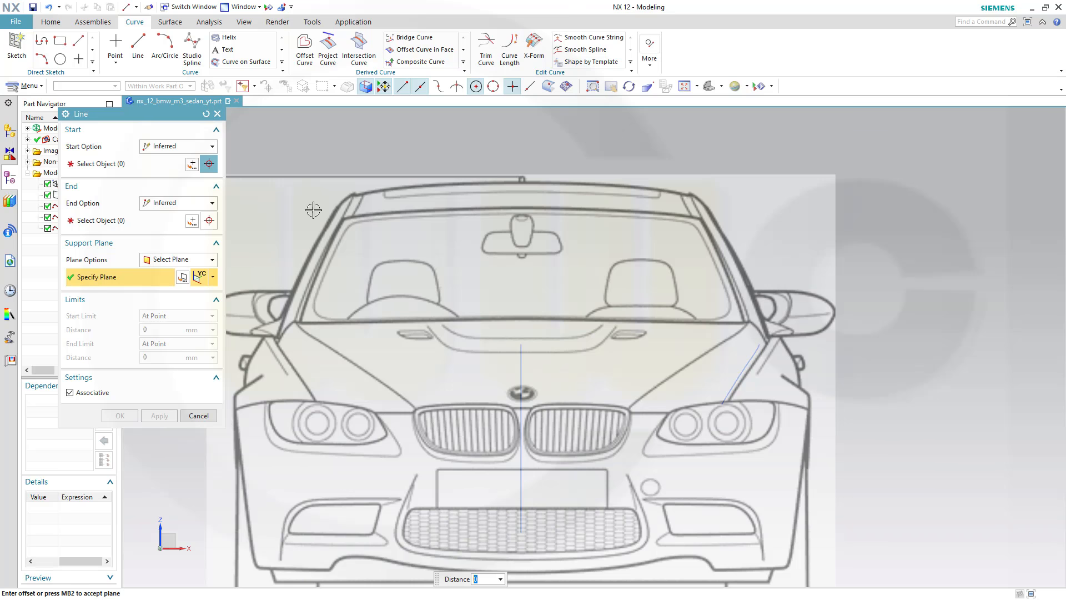
pyautogui.middleClick(125, 161)
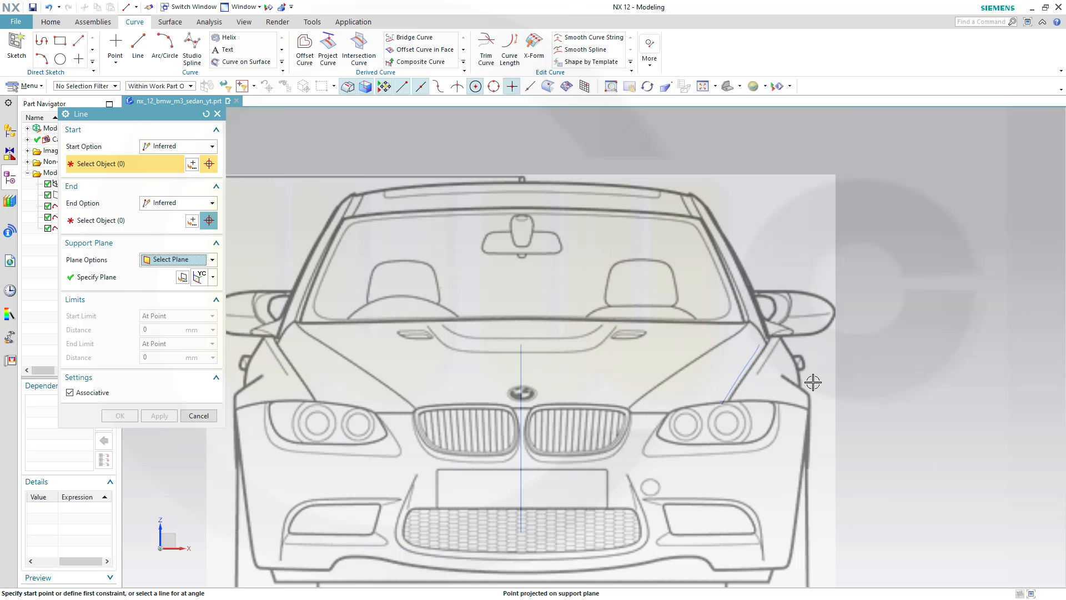
pyautogui.click(811, 382)
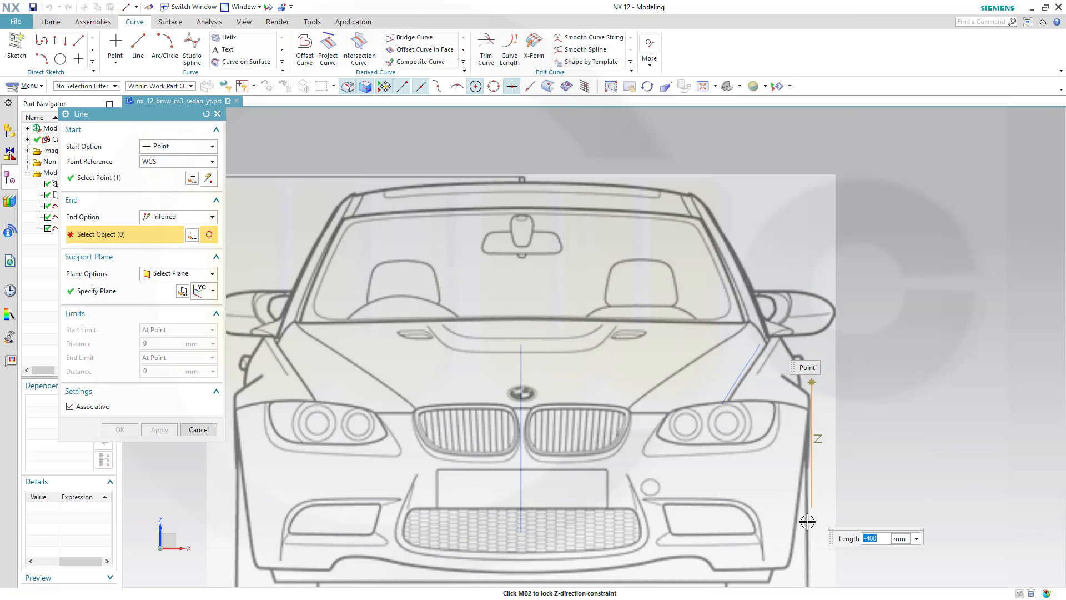
pyautogui.click(785, 582)
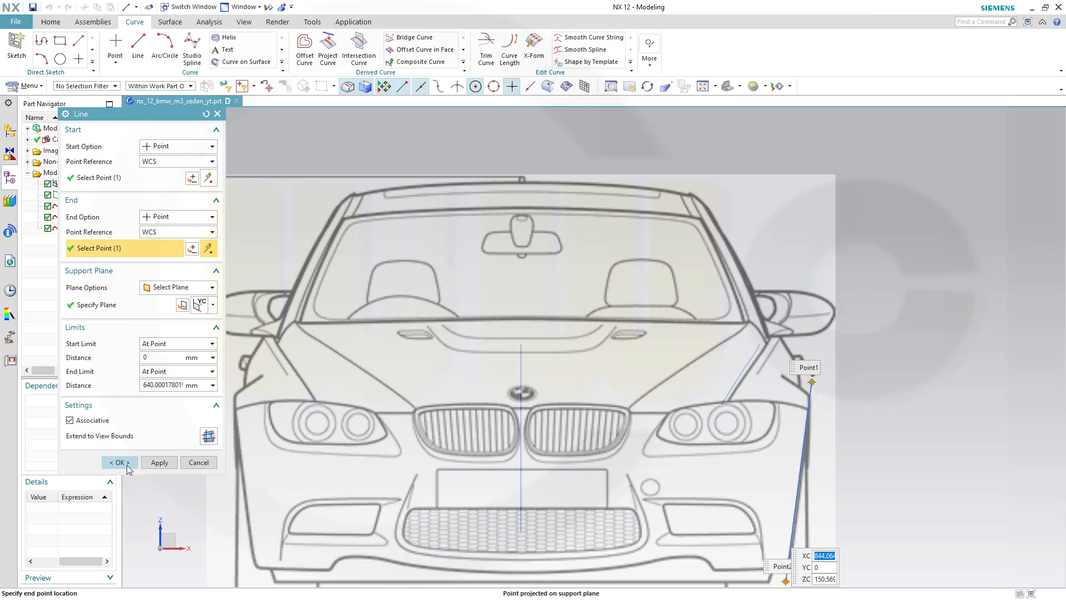
pyautogui.click(120, 461)
# Step: Copy the outer wheel-arch spline along the X axis with Move Object, placing one copy at X 1010 just outside the fender
pyautogui.scroll(3, 496, 419)
pyautogui.scroll(-4, 510, 427)
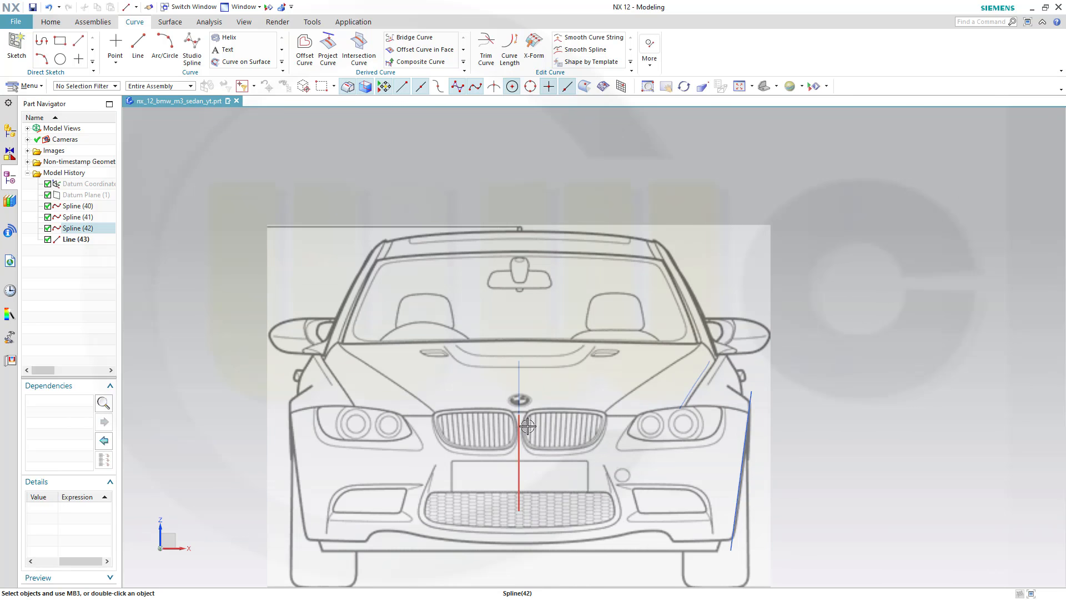
pyautogui.moveTo(521, 419); pyautogui.dragTo(479, 417, button='middle')
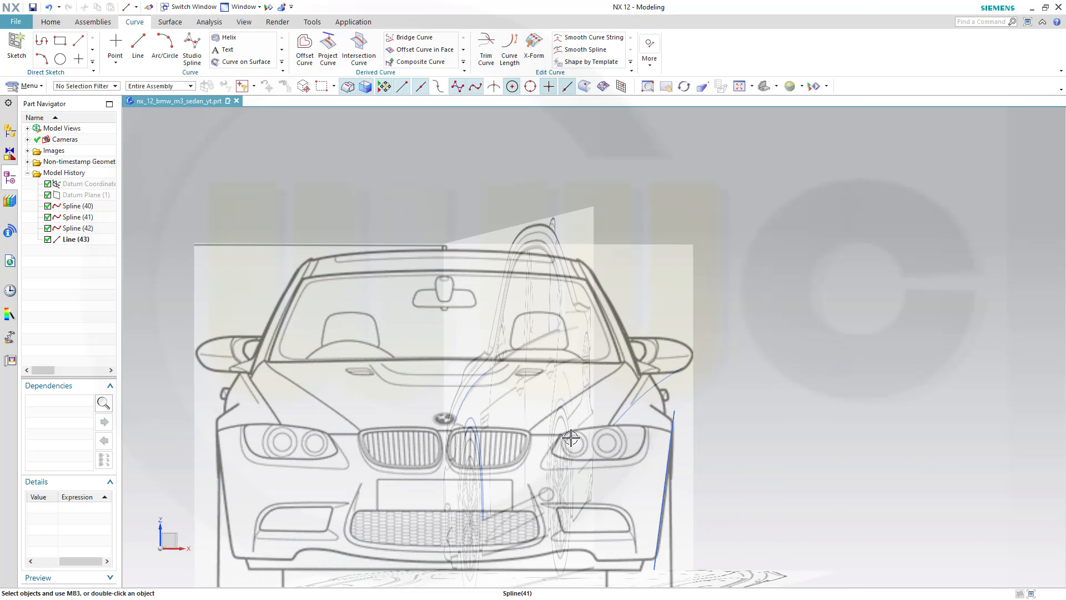
pyautogui.moveTo(547, 469); pyautogui.dragTo(570, 464, button='middle')
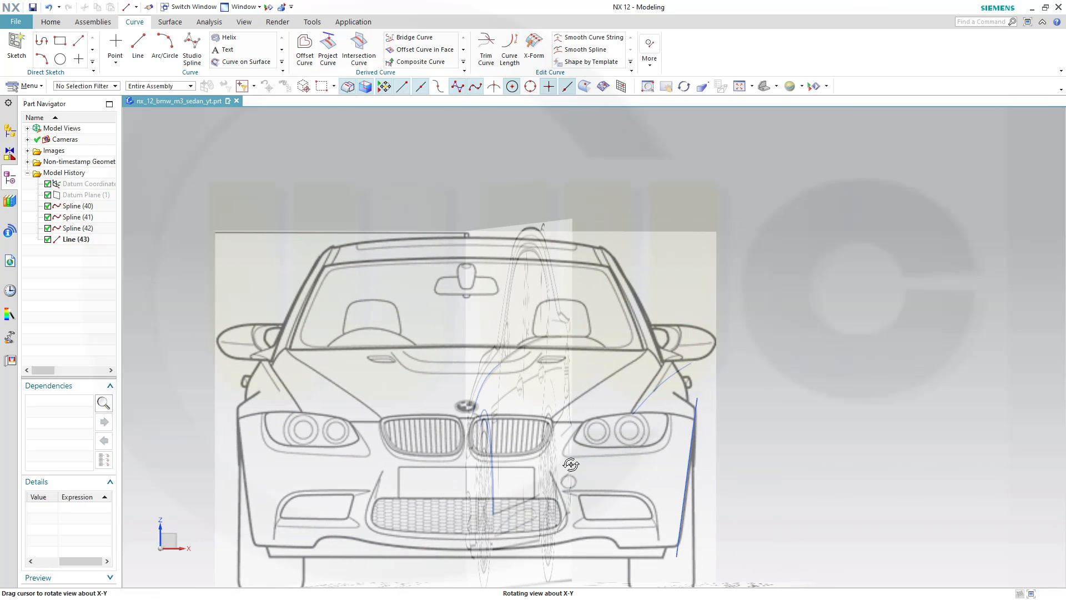
pyautogui.click(491, 411)
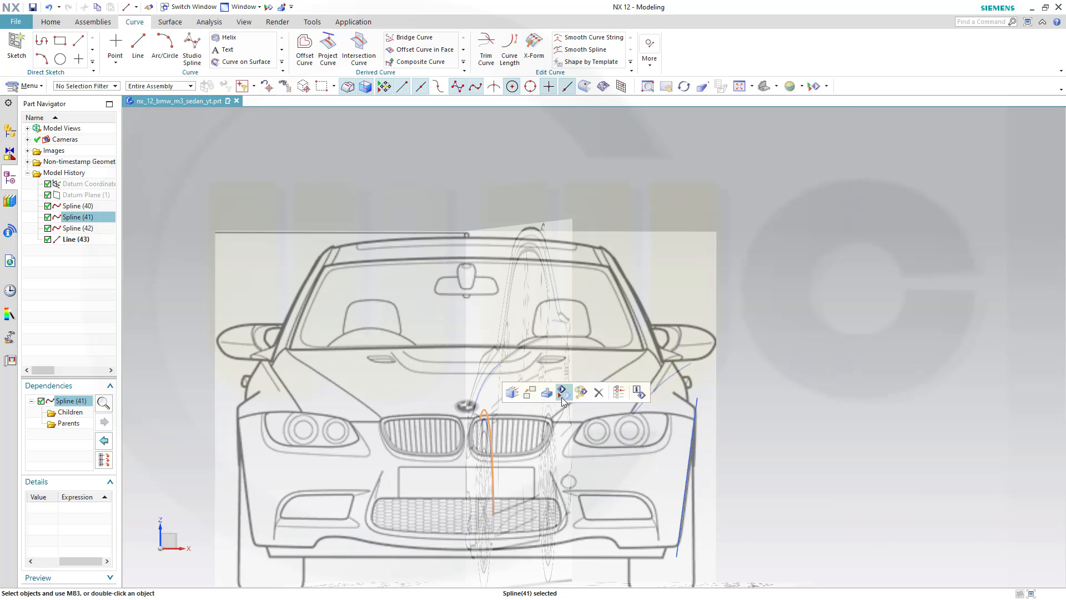
pyautogui.rightClick(488, 413)
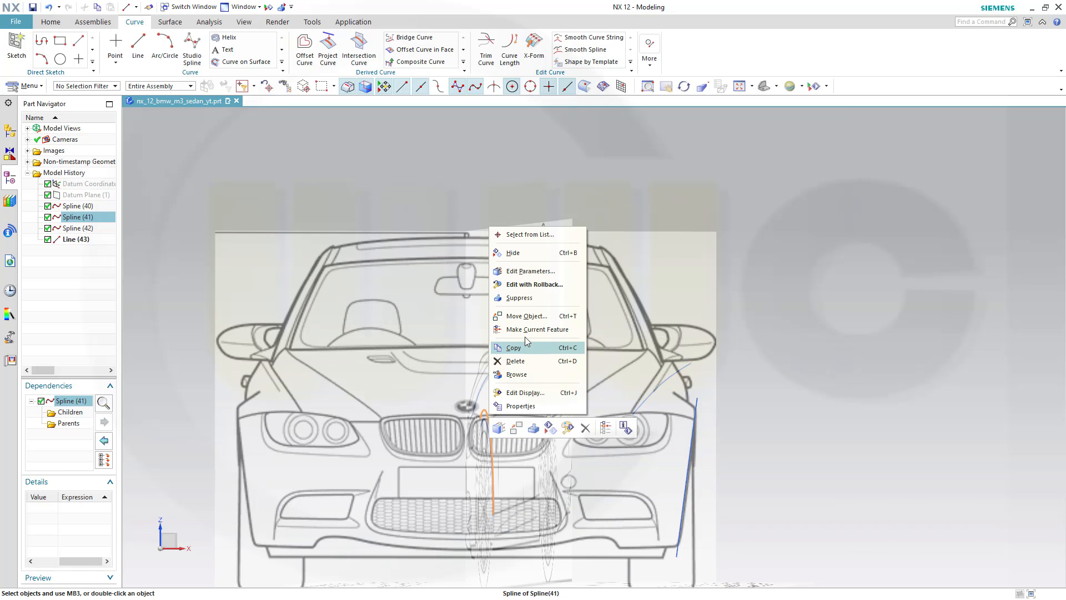
pyautogui.click(630, 356)
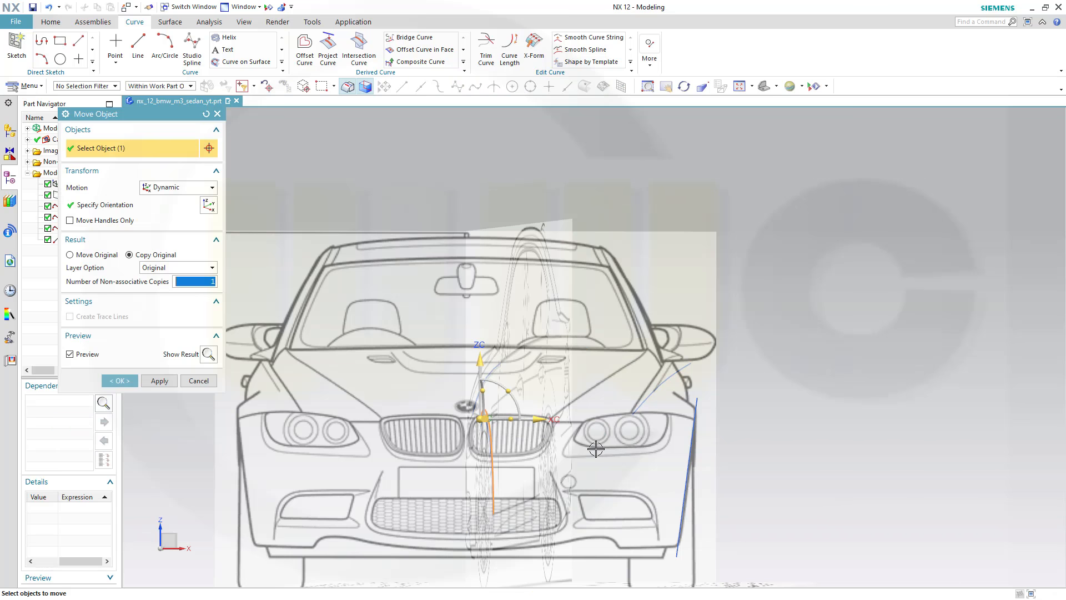
pyautogui.moveTo(596, 449); pyautogui.dragTo(611, 451, button='middle')
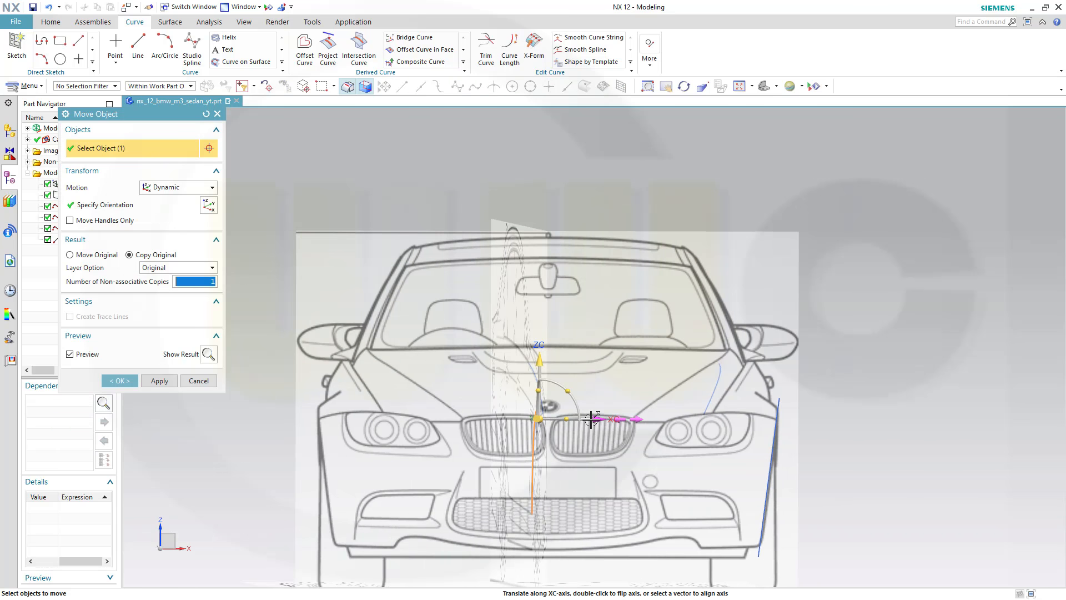
pyautogui.moveTo(588, 419); pyautogui.dragTo(845, 438)
pyautogui.click(792, 419)
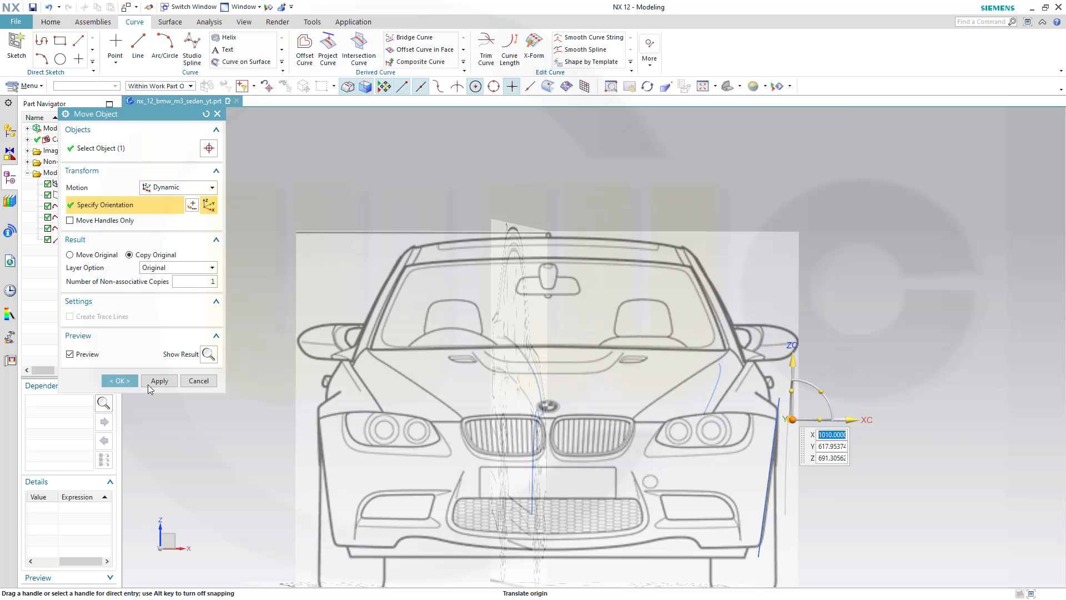
pyautogui.click(119, 380)
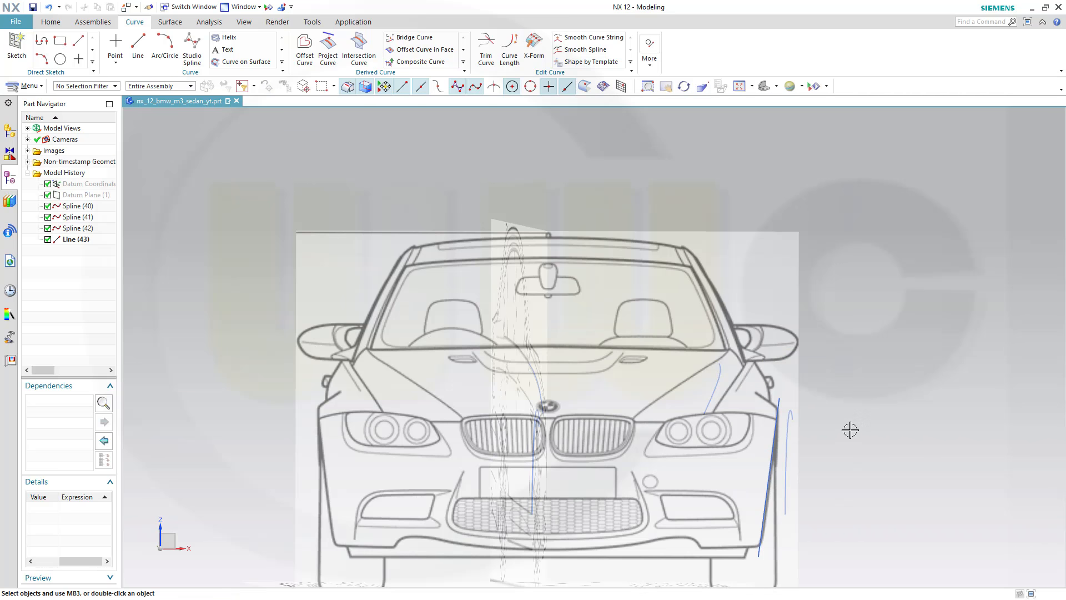
# Step: Set the fender's slanted reference line to magenta with a 2.00 mm width
pyautogui.click(777, 407)
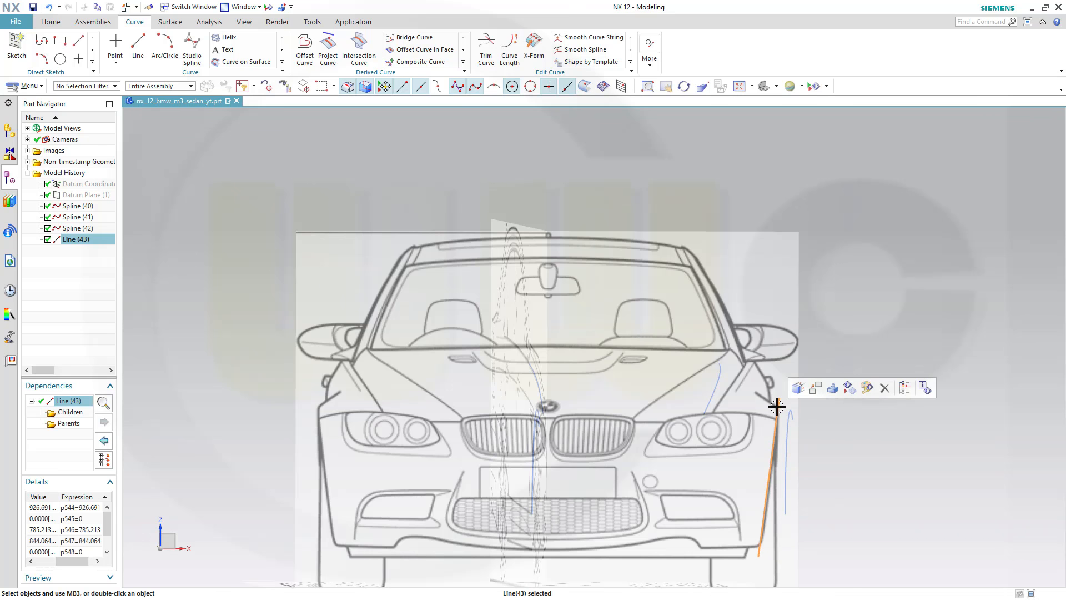
pyautogui.click(867, 387)
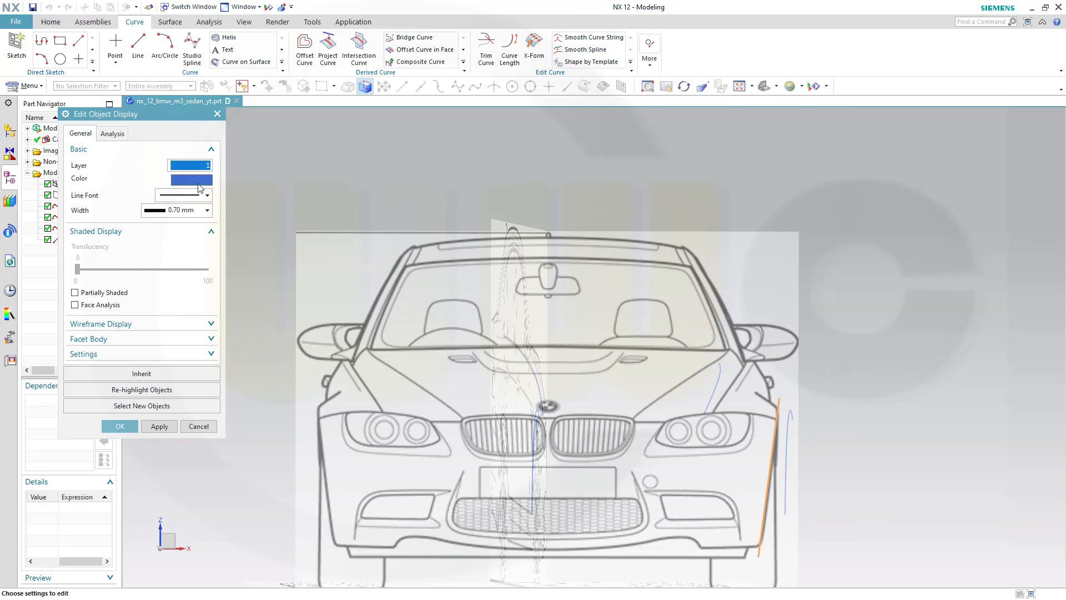
pyautogui.click(188, 181)
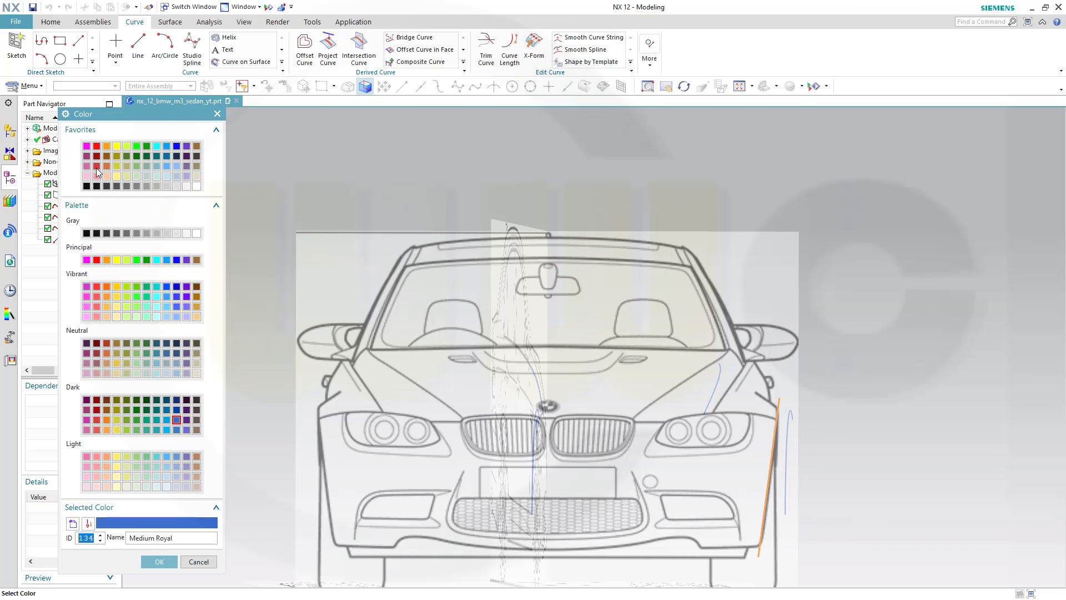
pyautogui.click(87, 148)
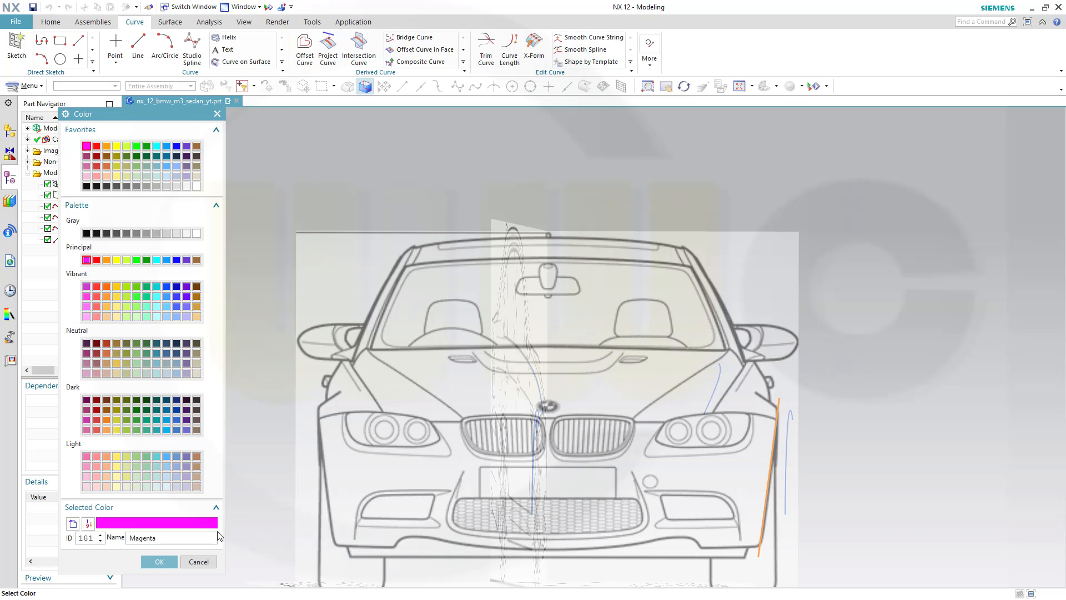
pyautogui.click(159, 562)
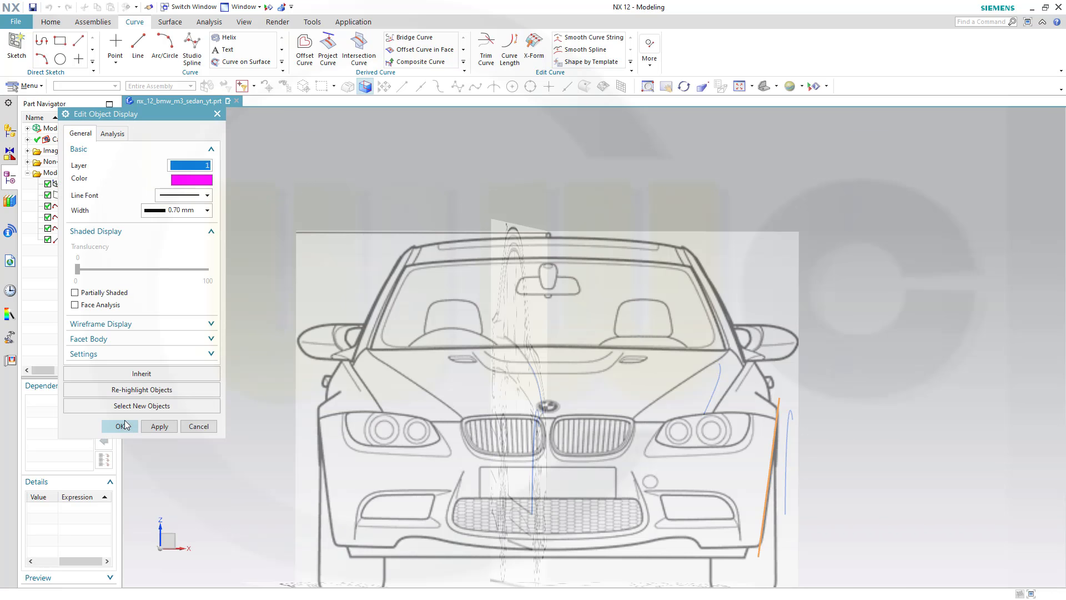
pyautogui.click(206, 210)
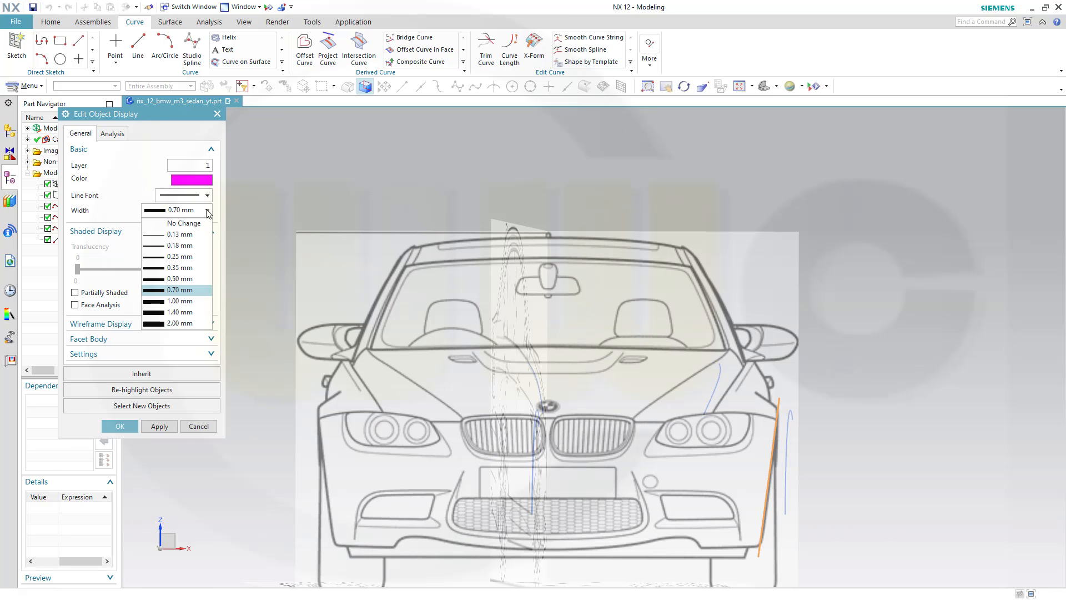
pyautogui.click(177, 322)
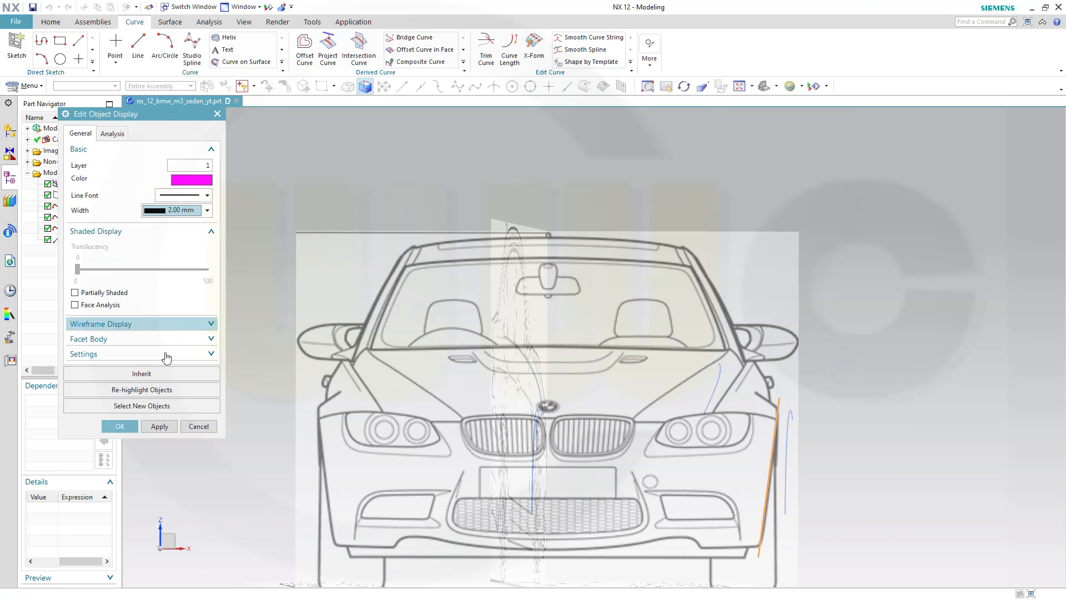
pyautogui.click(119, 426)
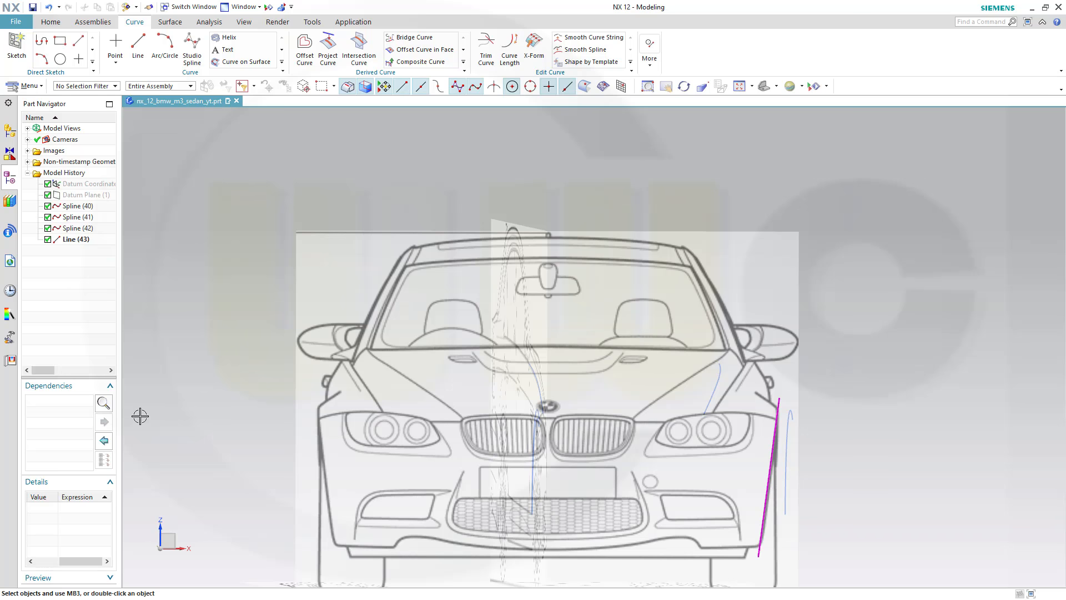
# Step: Edit the copied wheel-arch spline in the front view with point movement along the X-axis vector and the orientation tool turned off
pyautogui.scroll(-1, 833, 500)
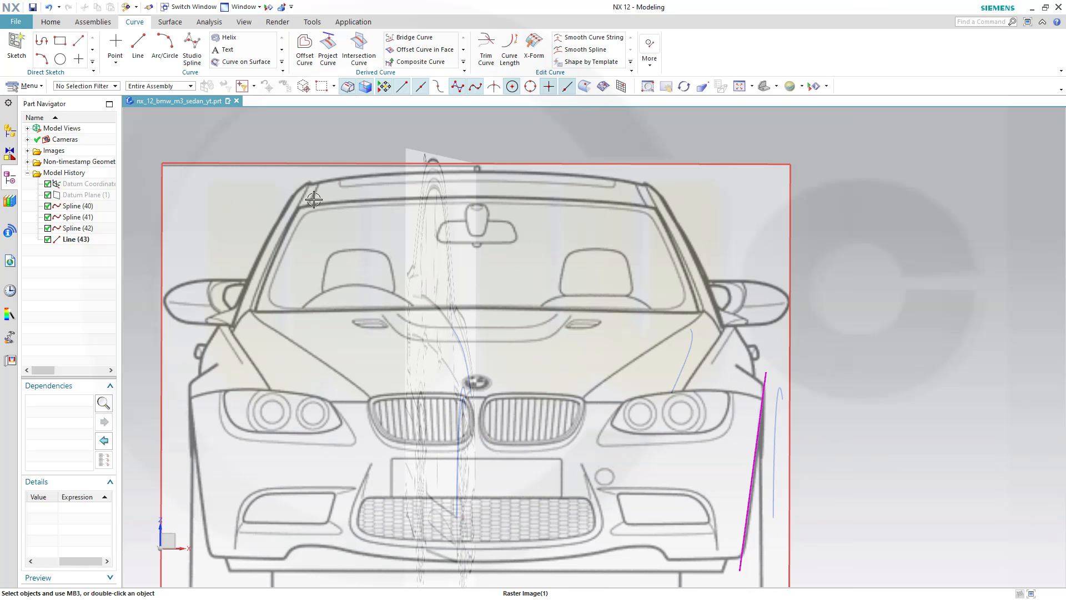
pyautogui.press('F8')
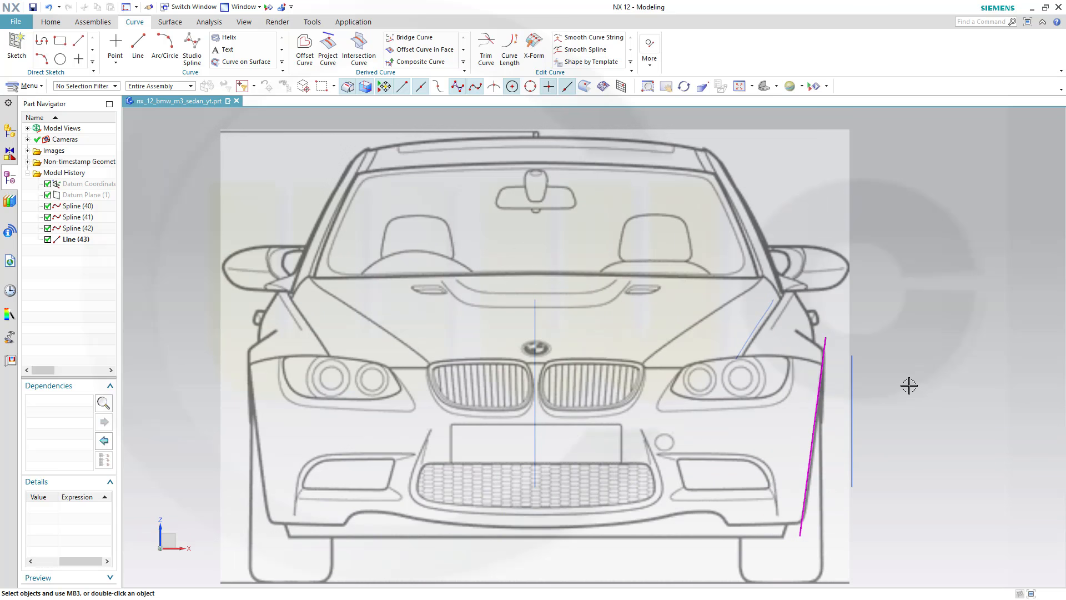
pyautogui.click(853, 414)
pyautogui.doubleClick(853, 414)
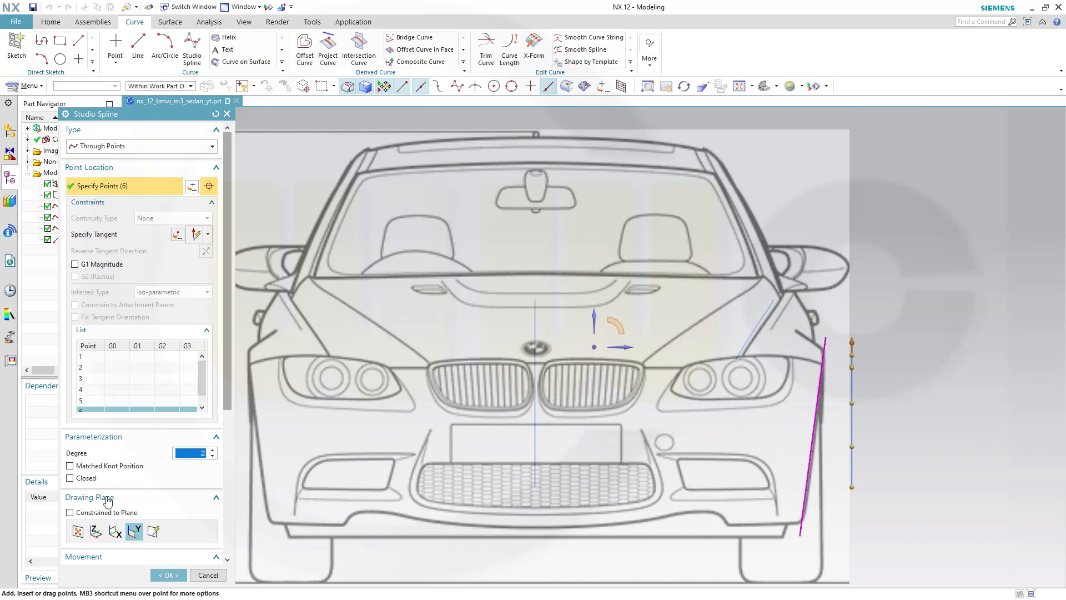
pyautogui.scroll(-3, 108, 501)
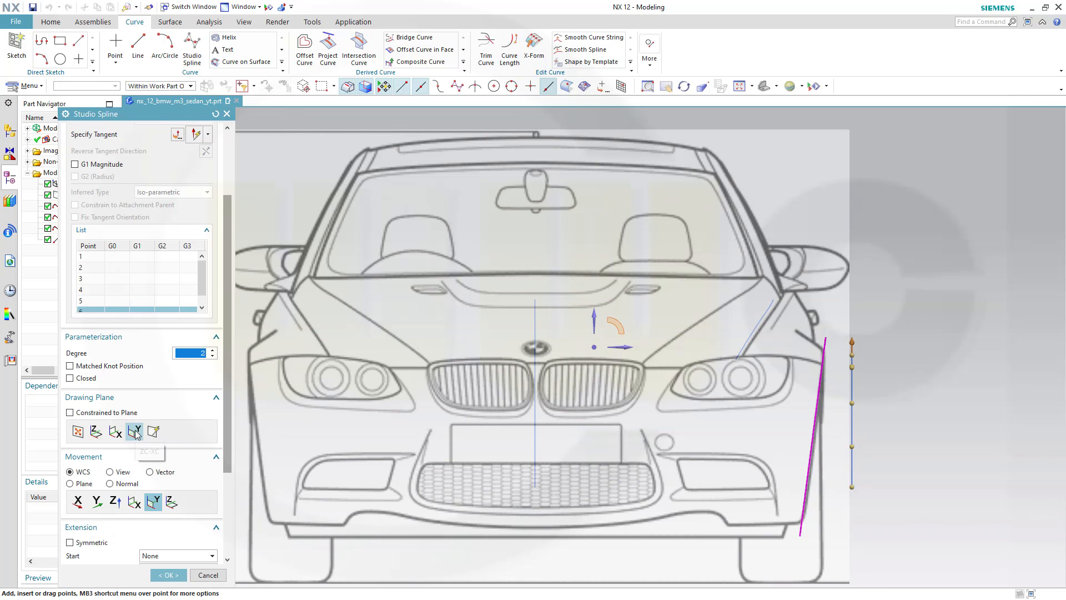
pyautogui.click(153, 501)
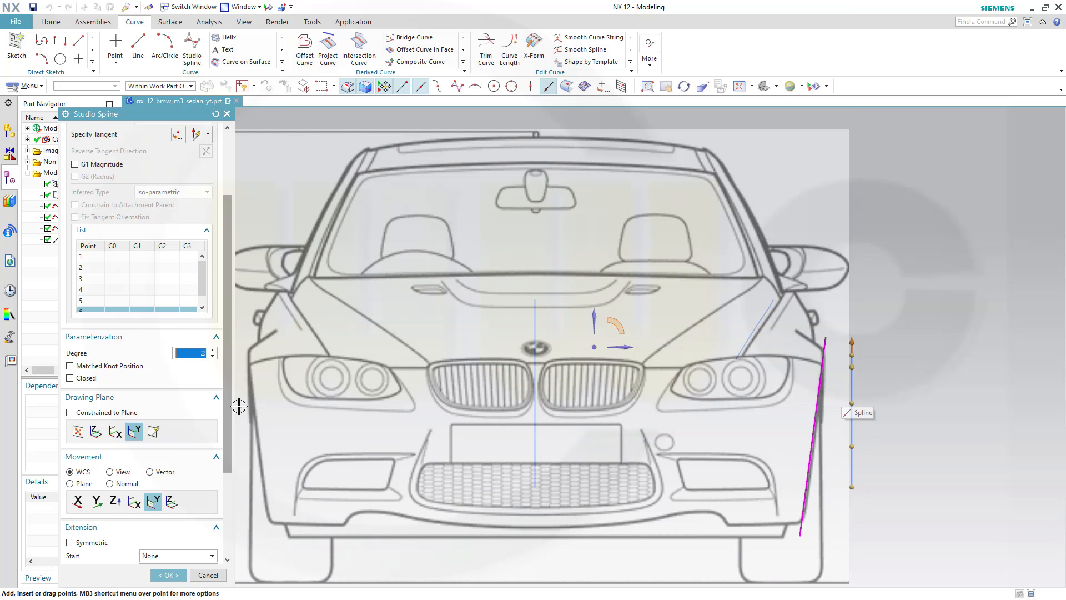
pyautogui.click(149, 473)
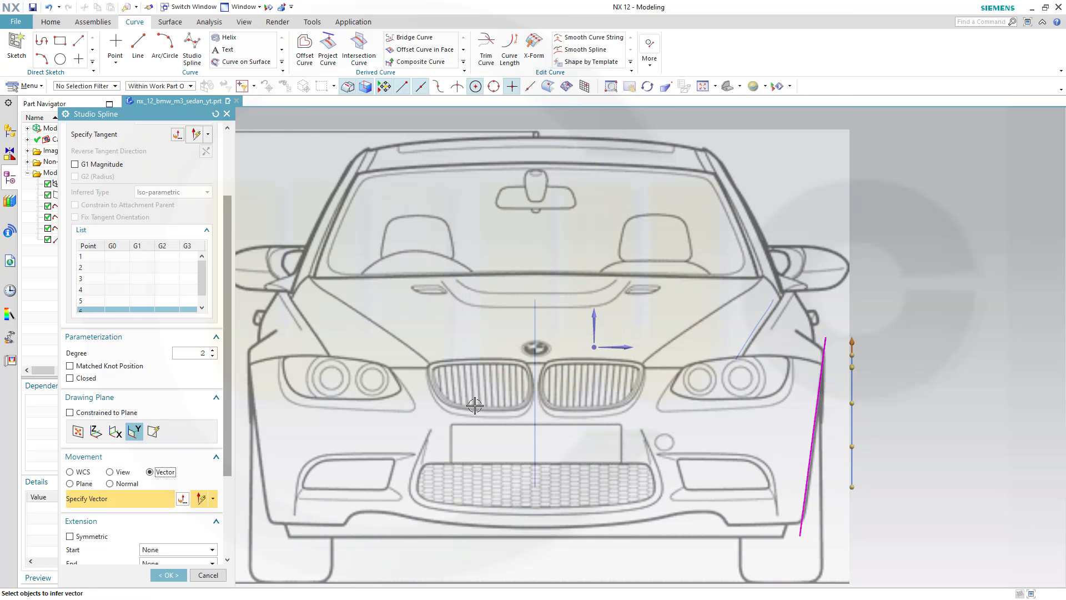
pyautogui.click(623, 346)
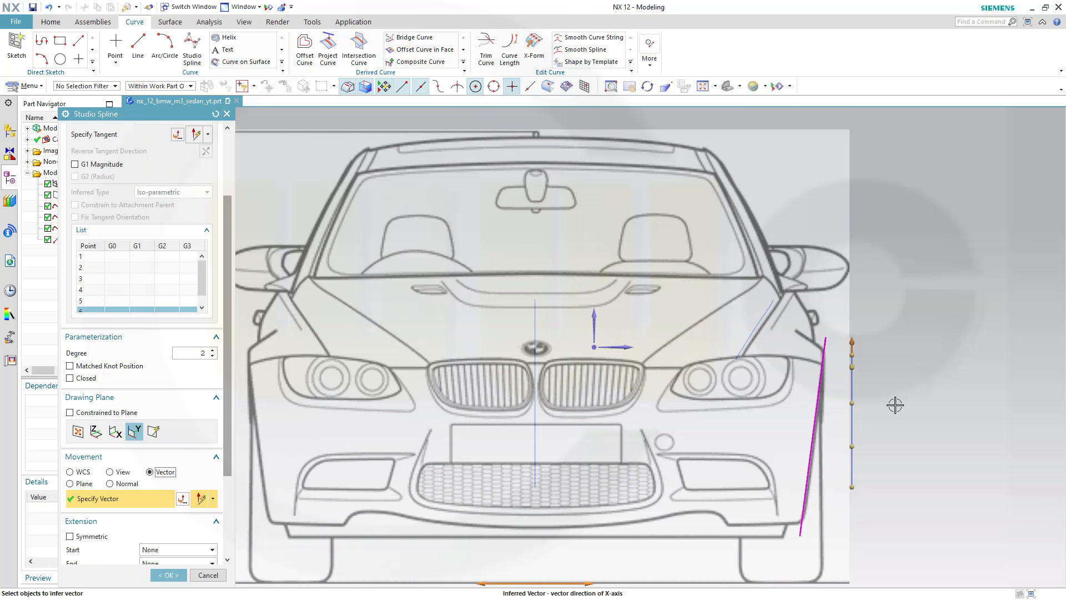
pyautogui.scroll(-2, 161, 461)
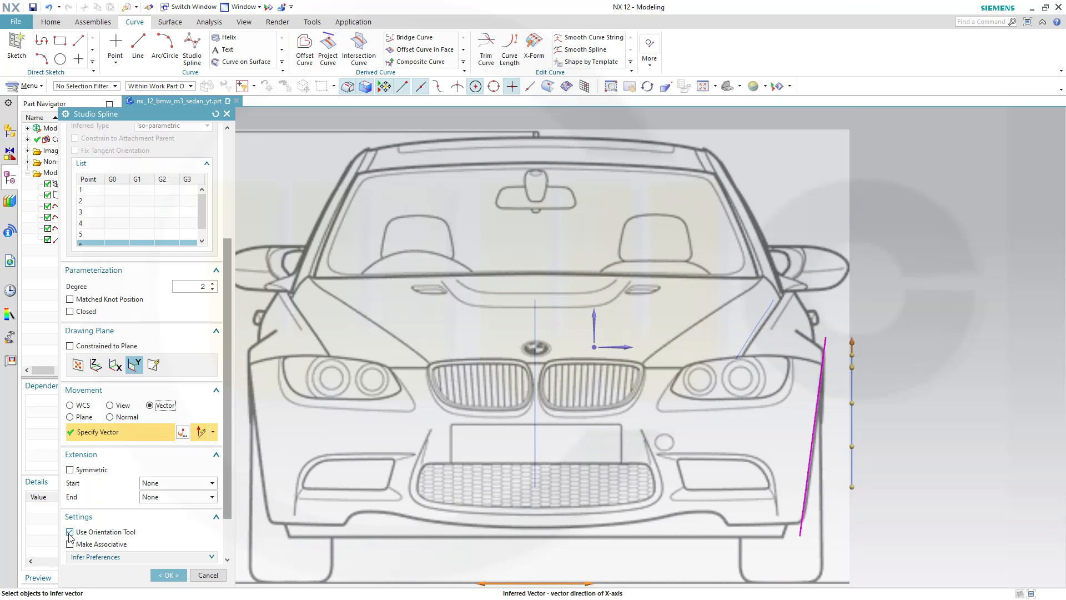
pyautogui.scroll(1, 856, 485)
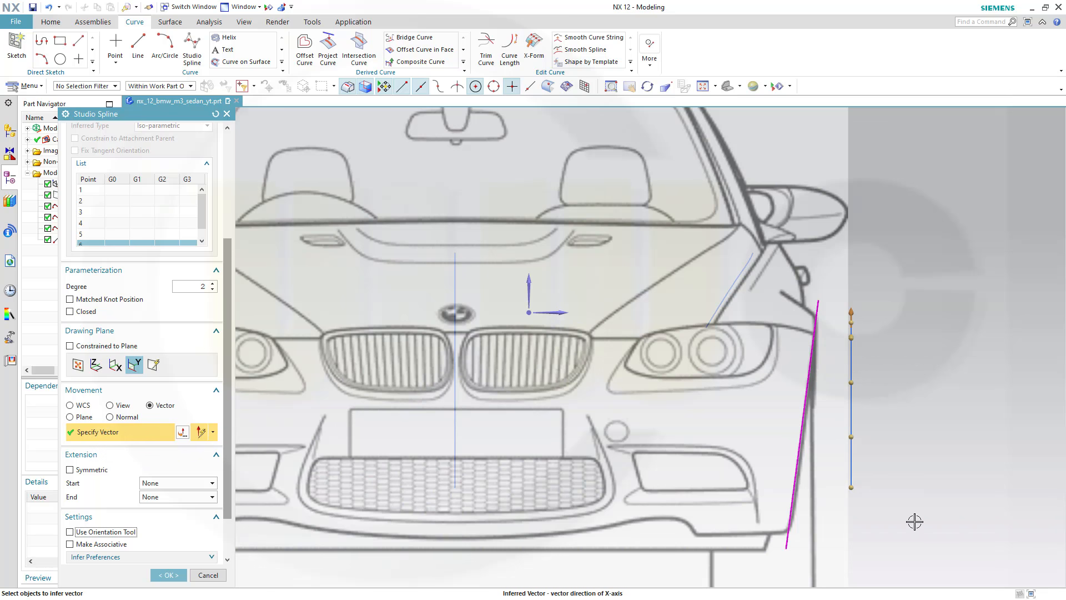
pyautogui.scroll(2, 911, 522)
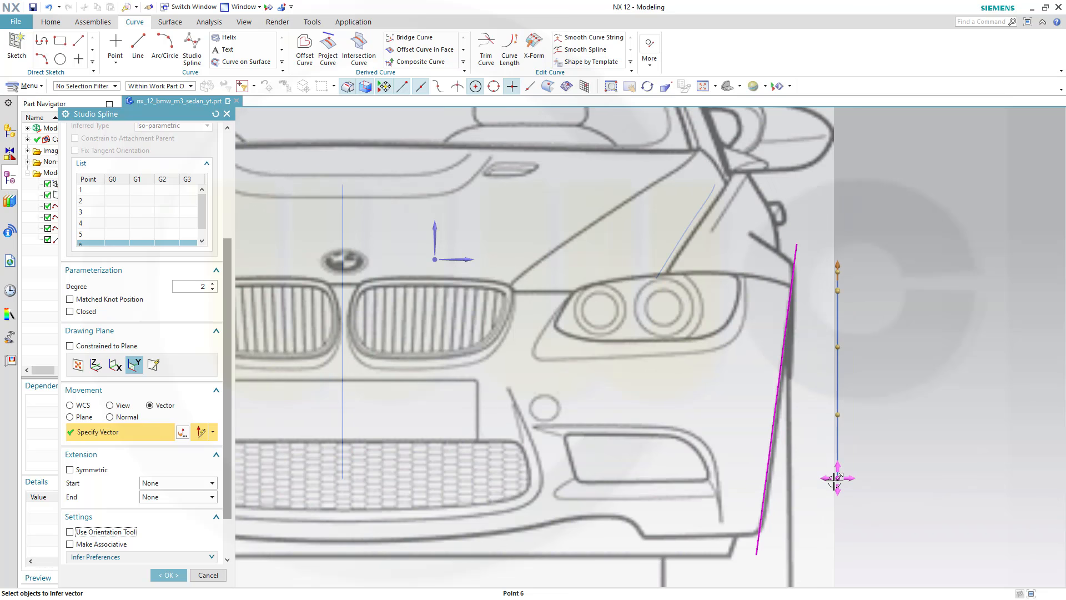
# Step: Shift all six points of the copied wheel-arch spline along X onto the magenta reference line and accept the spline
pyautogui.click(833, 474)
pyautogui.moveTo(832, 471); pyautogui.dragTo(769, 477)
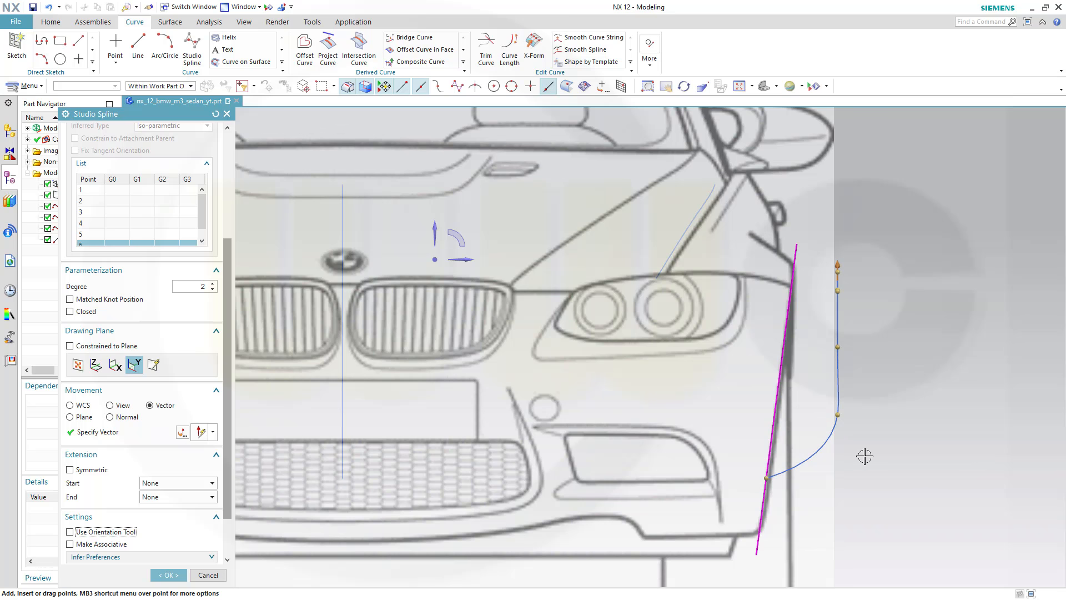
pyautogui.moveTo(836, 414); pyautogui.dragTo(776, 414)
pyautogui.moveTo(843, 347); pyautogui.dragTo(788, 349)
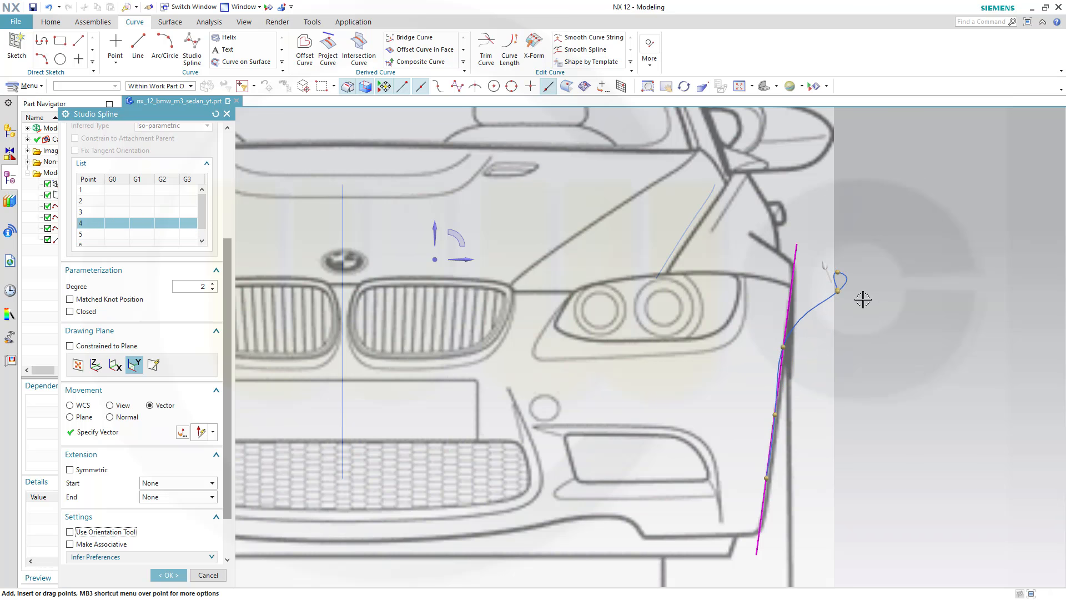
pyautogui.scroll(5, 866, 297)
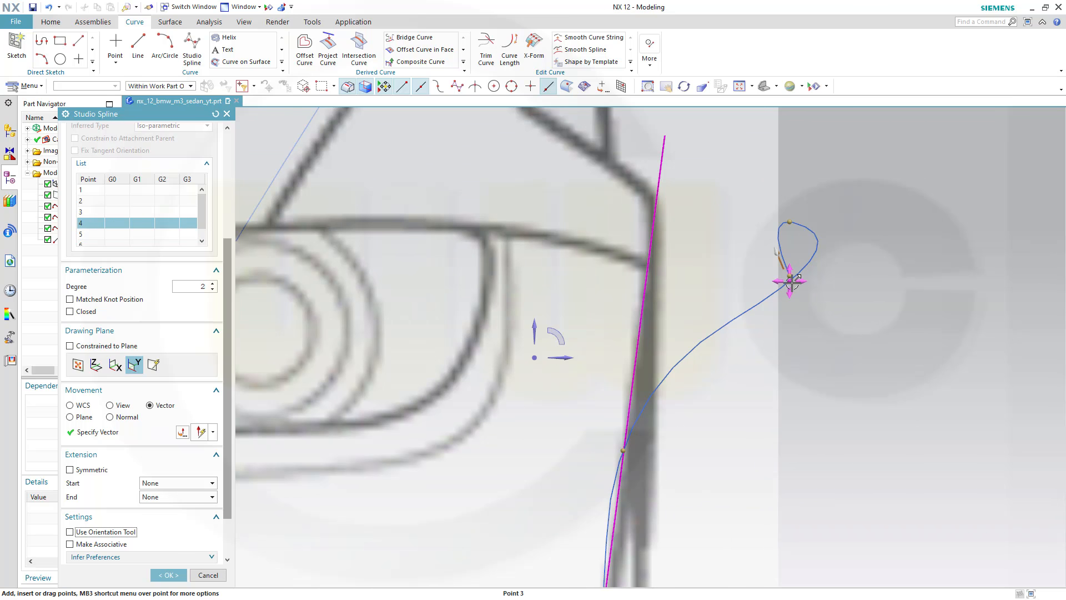
pyautogui.moveTo(790, 278); pyautogui.dragTo(648, 261)
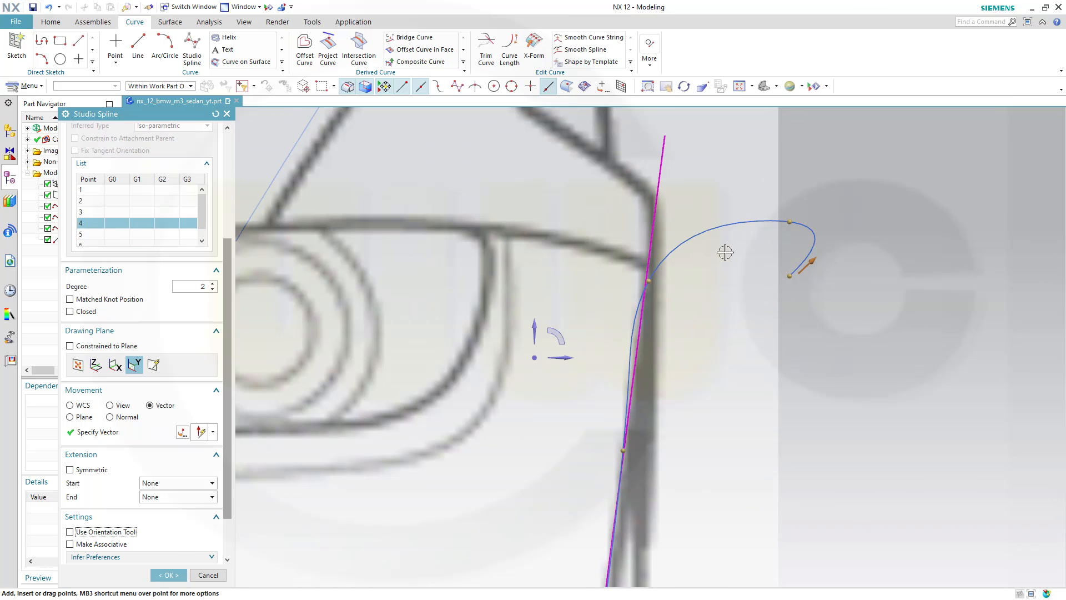
pyautogui.moveTo(789, 222); pyautogui.dragTo(657, 202)
pyautogui.click(784, 268)
pyautogui.moveTo(785, 269); pyautogui.dragTo(641, 273)
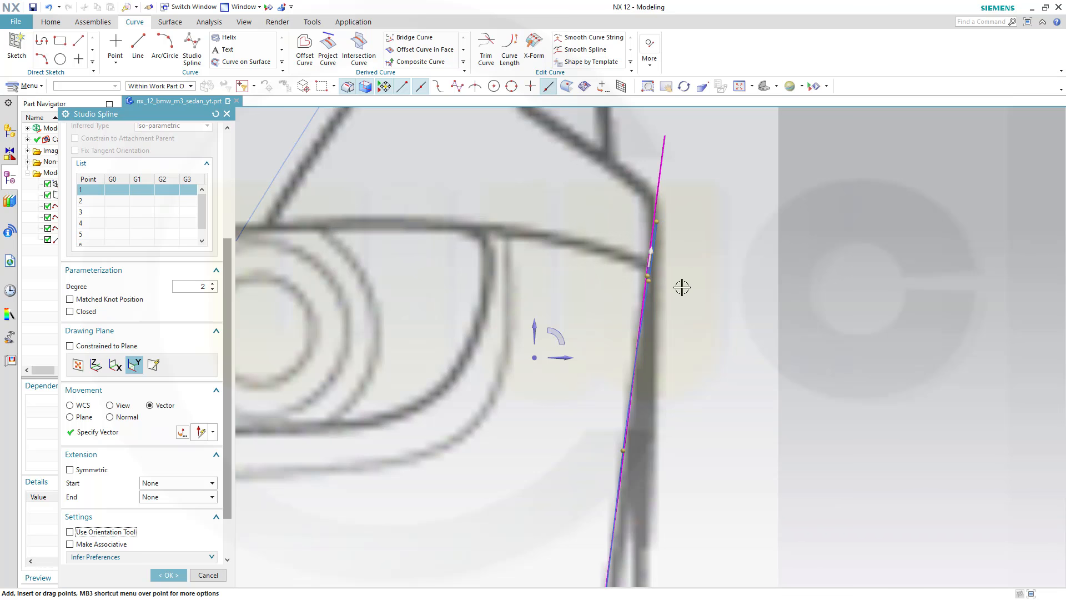
pyautogui.scroll(-3, 682, 288)
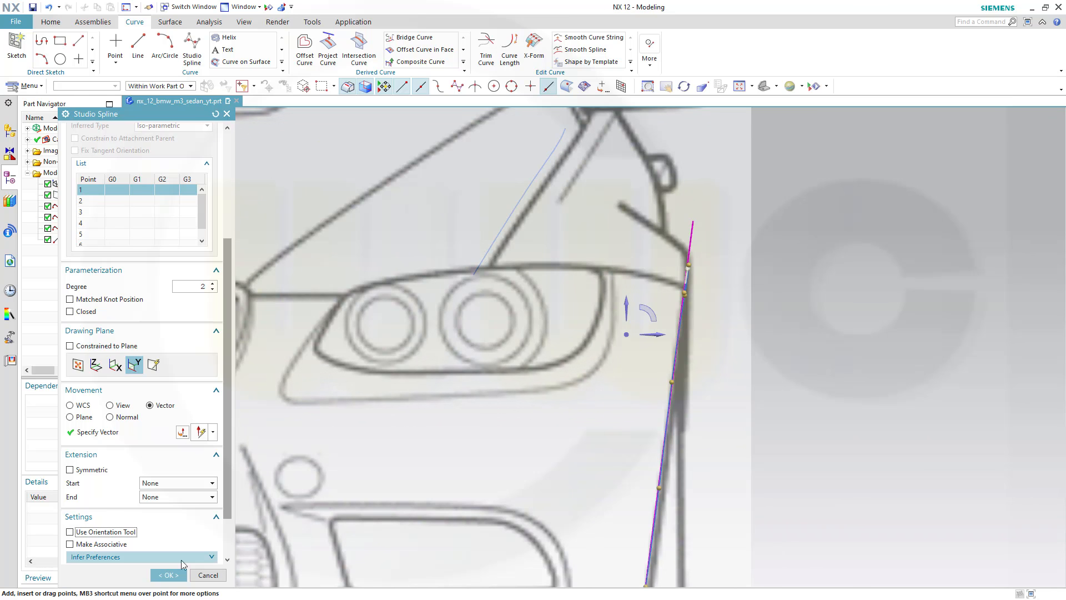
pyautogui.click(168, 574)
# Step: Hide the wheel-arch spline copy that was fitted to the magenta reference line
pyautogui.scroll(-4, 717, 364)
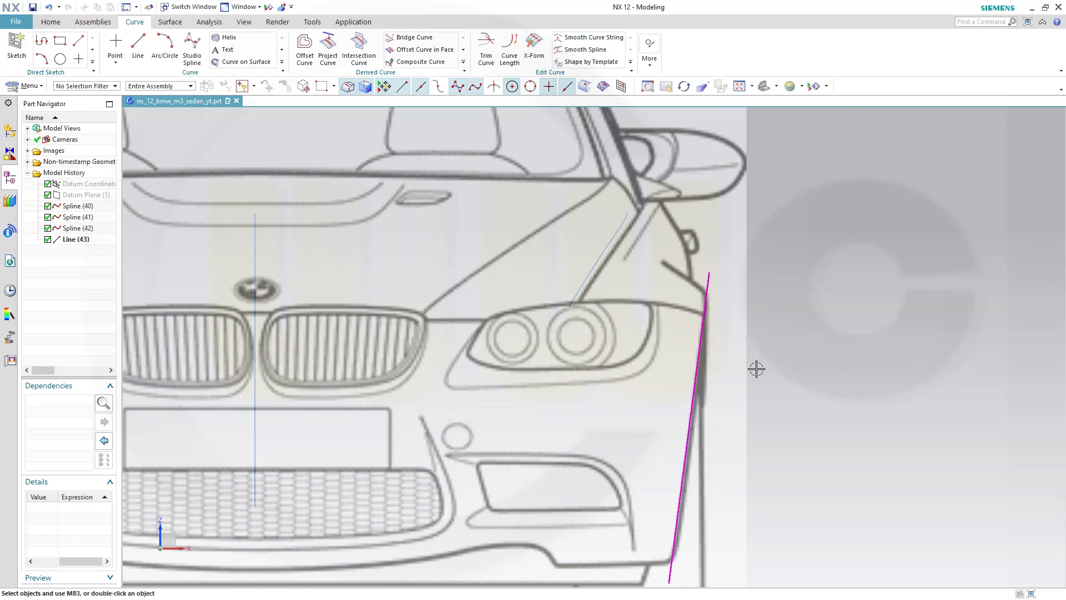
pyautogui.scroll(3, 744, 367)
pyautogui.scroll(2, 602, 392)
pyautogui.scroll(-5, 601, 392)
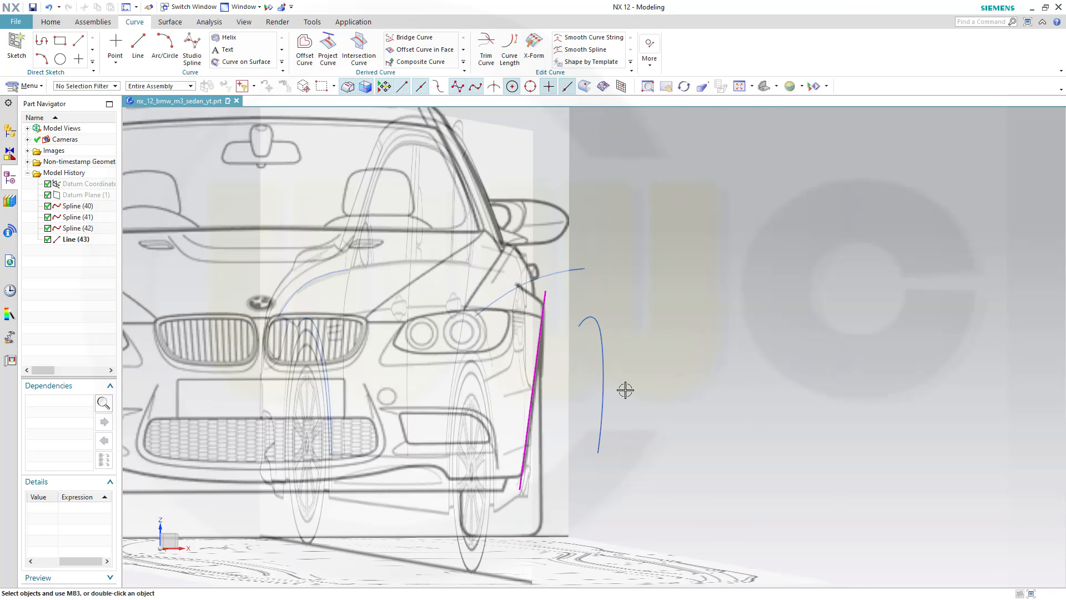
pyautogui.keyDown('shift'); pyautogui.moveTo(673, 381); pyautogui.dragTo(826, 377, button='middle'); pyautogui.keyUp('shift')
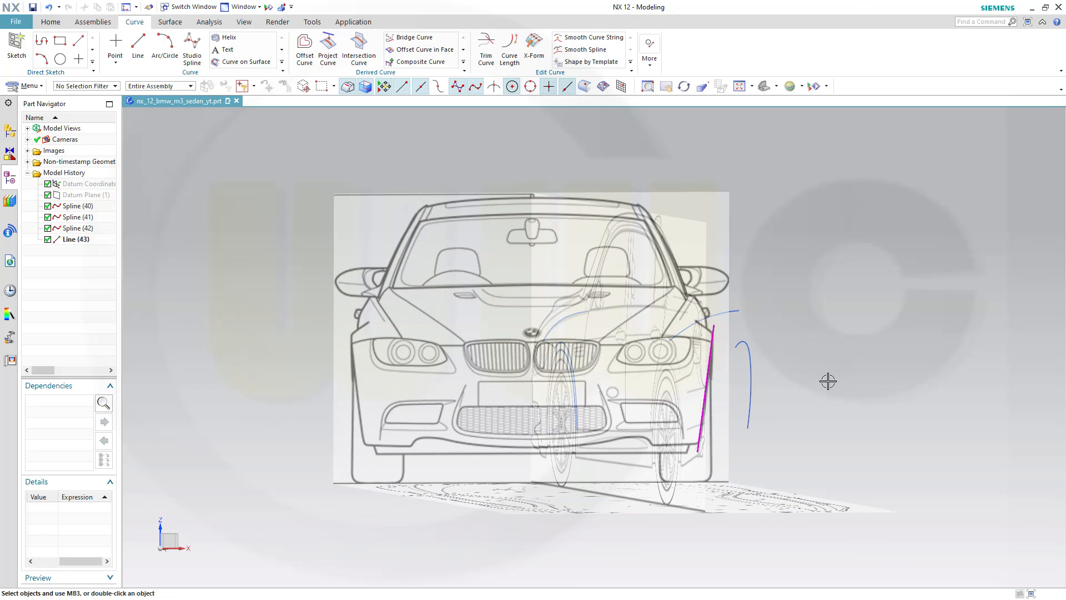
pyautogui.click(755, 382)
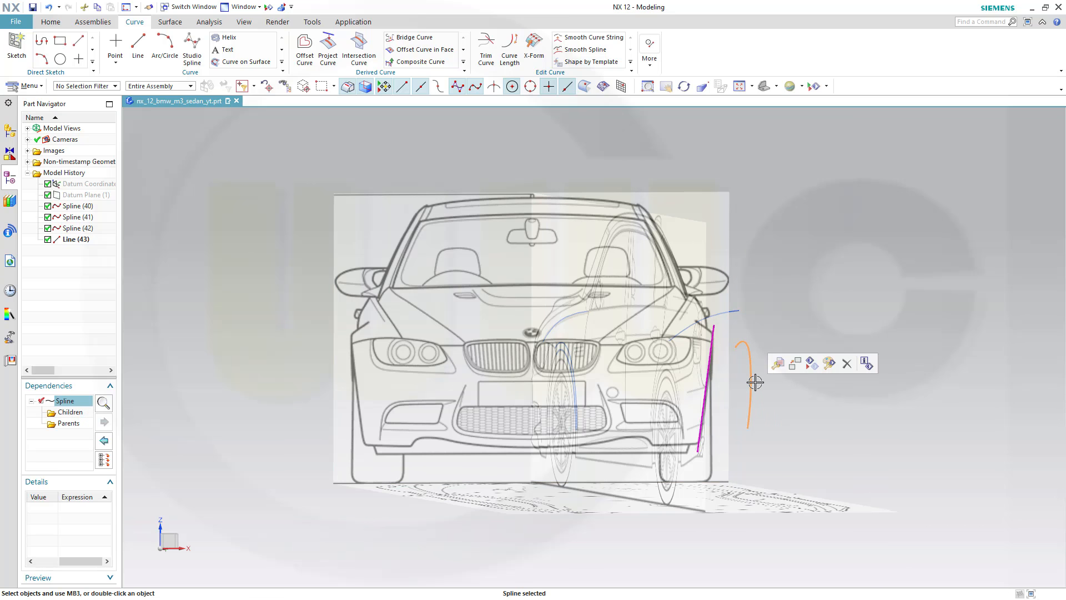
pyautogui.click(814, 367)
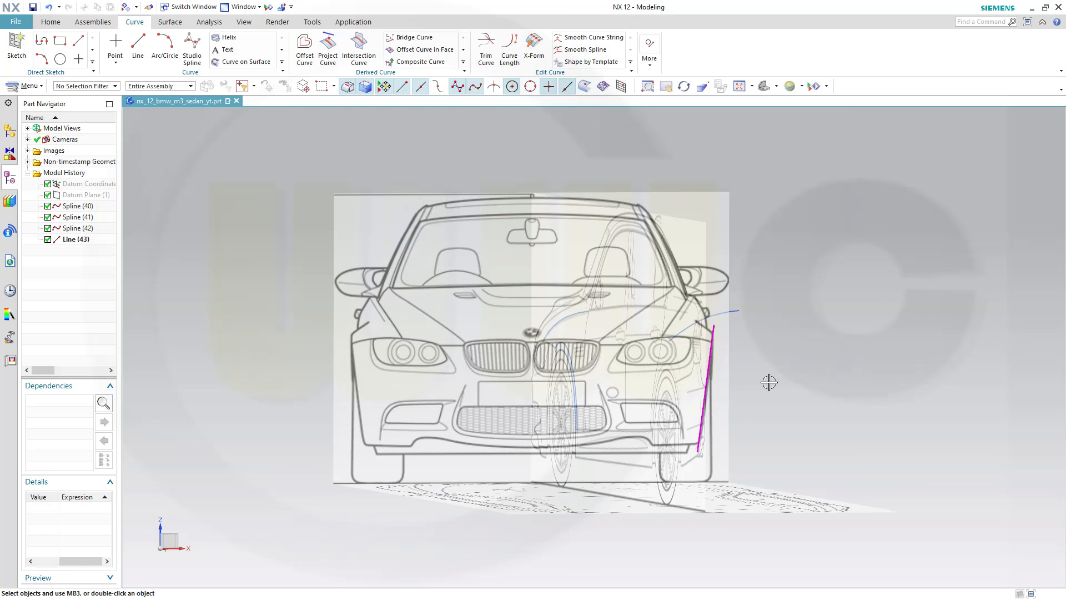
# Step: Copy the original outer wheel-arch spline along the X axis with Move Object, placing one copy at X 1020
pyautogui.moveTo(648, 407); pyautogui.dragTo(641, 416, button='middle')
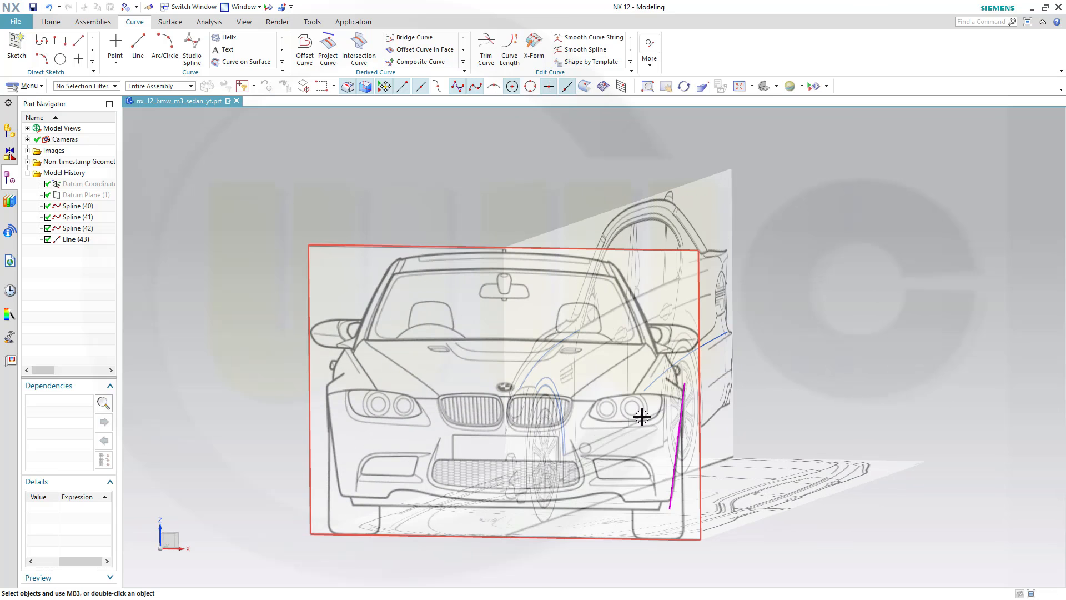
pyautogui.click(550, 390)
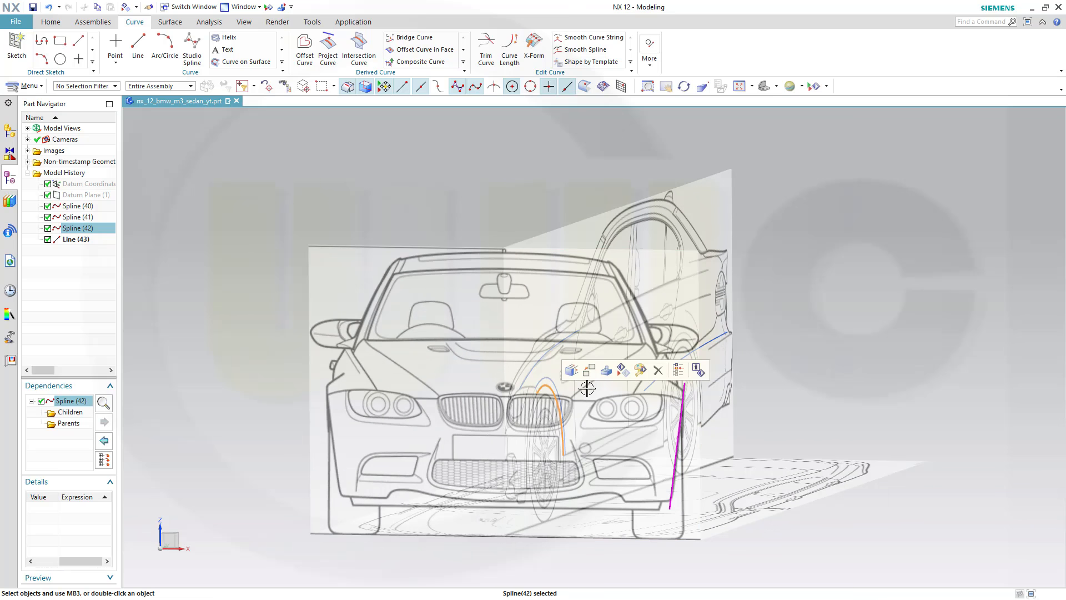
pyautogui.rightClick(554, 391)
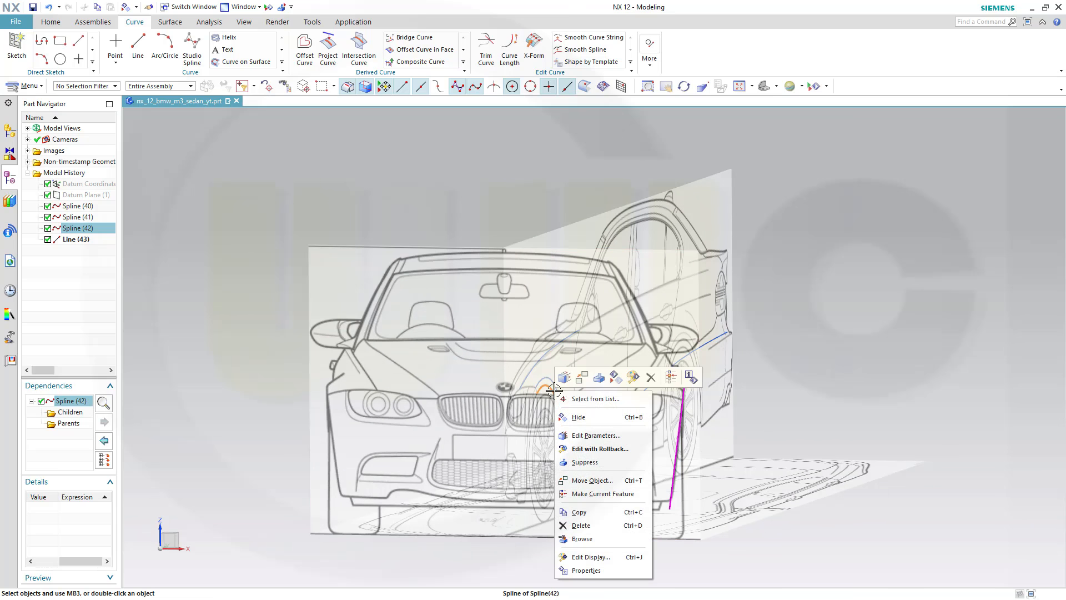
pyautogui.click(589, 480)
pyautogui.middleClick(790, 417)
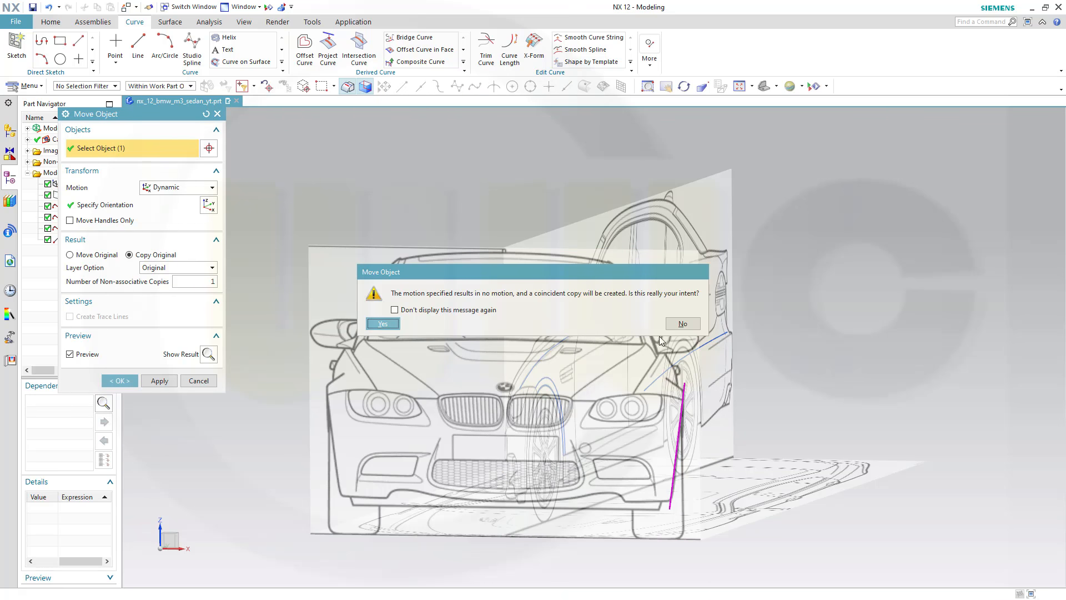
pyautogui.click(690, 329)
pyautogui.moveTo(816, 372); pyautogui.dragTo(830, 370, button='middle')
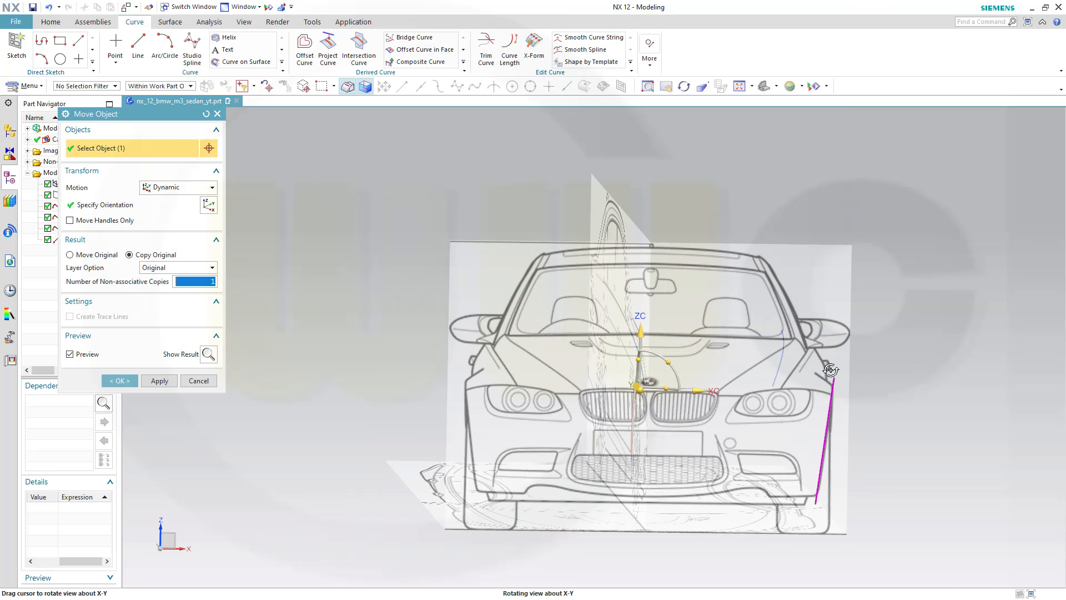
pyautogui.moveTo(698, 390); pyautogui.dragTo(897, 388)
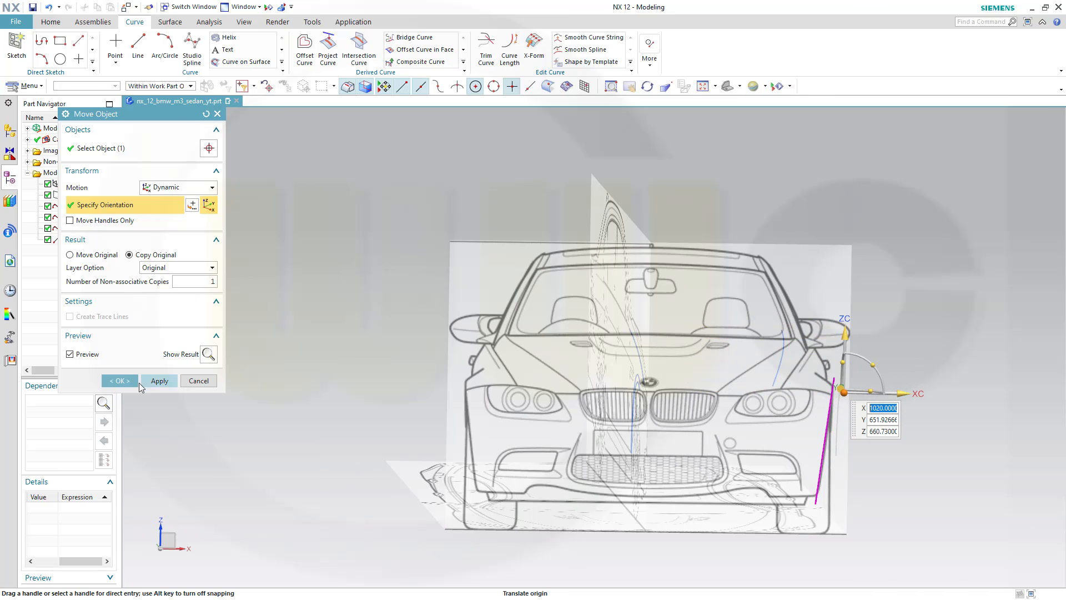
pyautogui.click(119, 380)
# Step: Edit the new wheel-arch spline copy in the front view and restrict its point movement to the X-axis vector
pyautogui.scroll(-3, 867, 450)
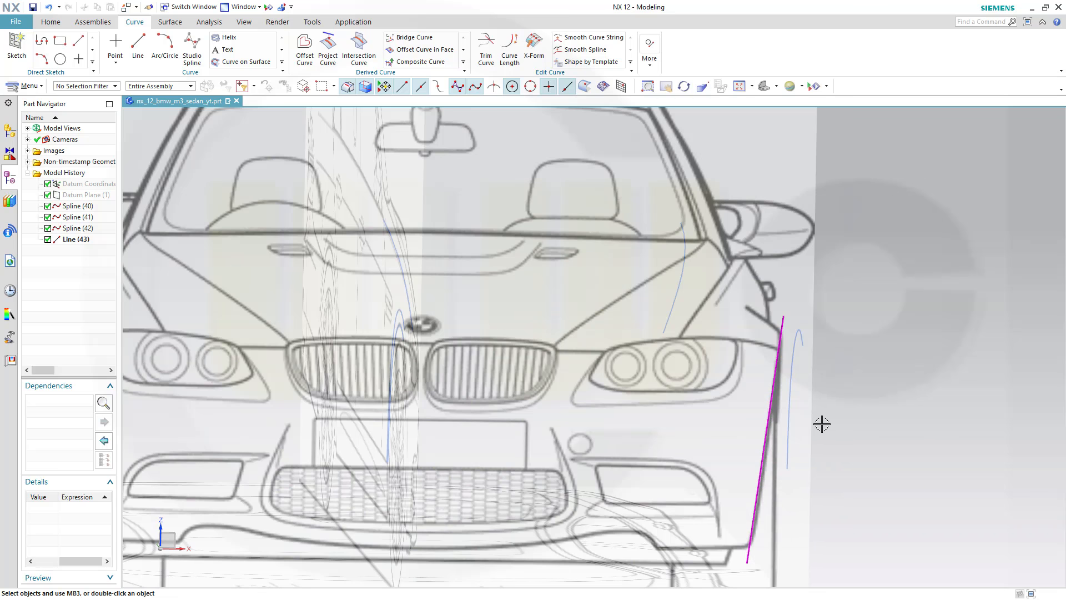
pyautogui.press('F8')
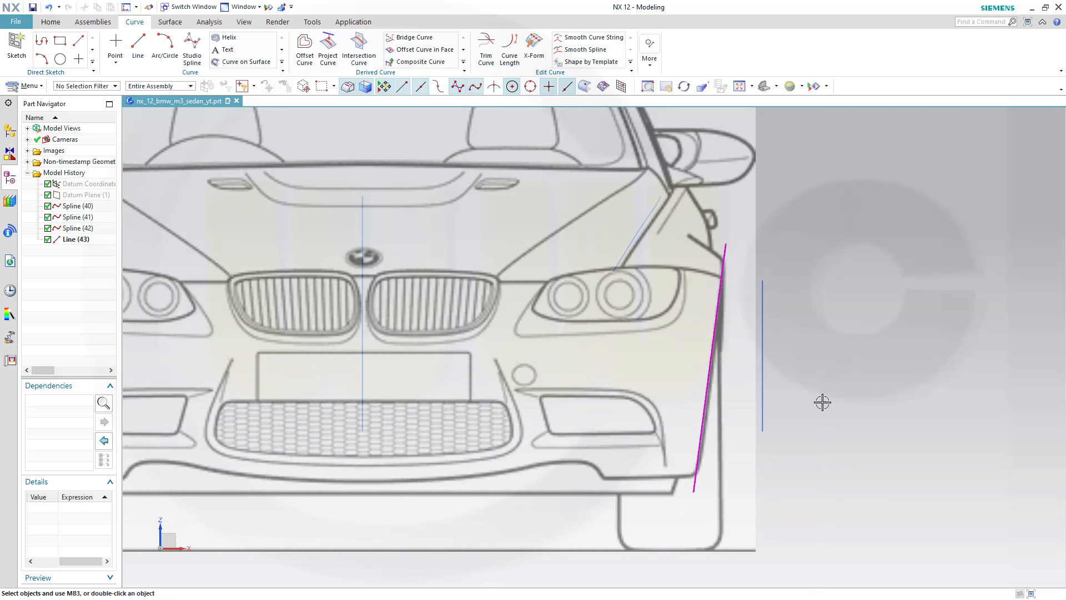
pyautogui.doubleClick(764, 365)
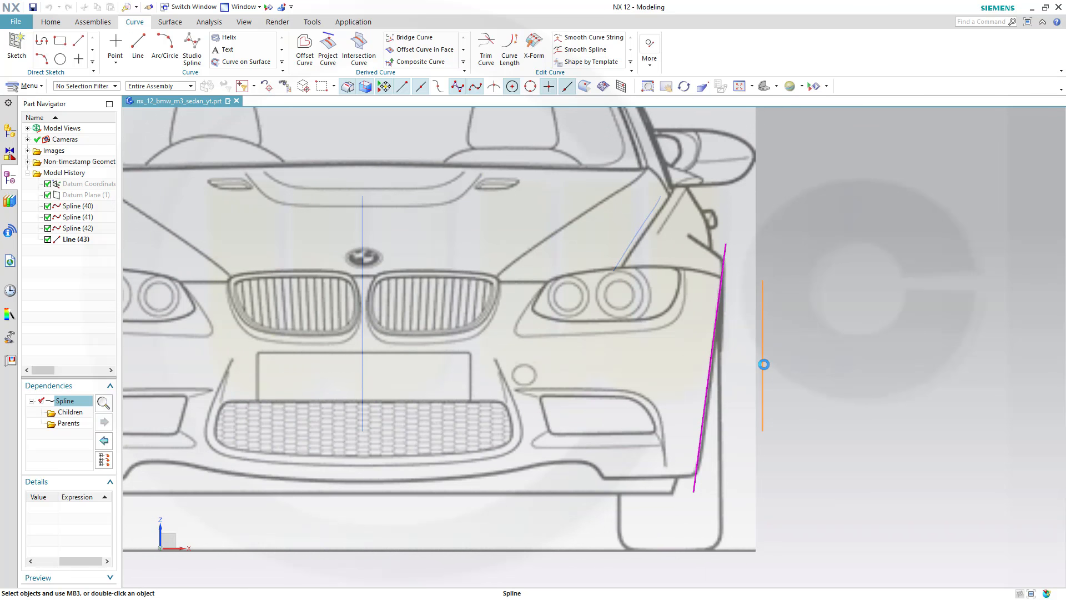
pyautogui.scroll(-2, 159, 409)
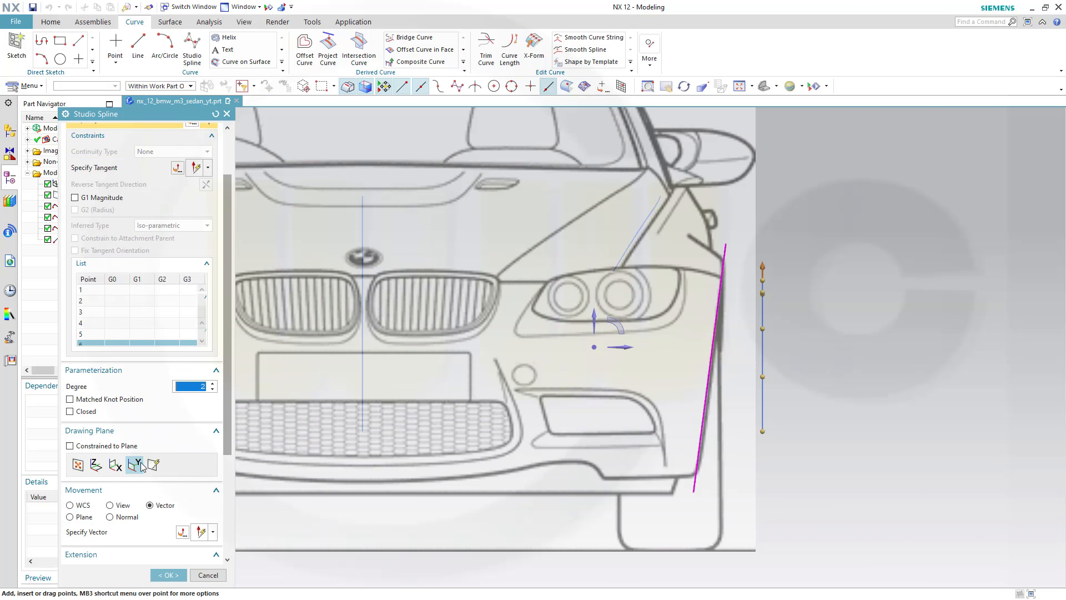
pyautogui.scroll(-1, 144, 465)
pyautogui.scroll(-1, 147, 485)
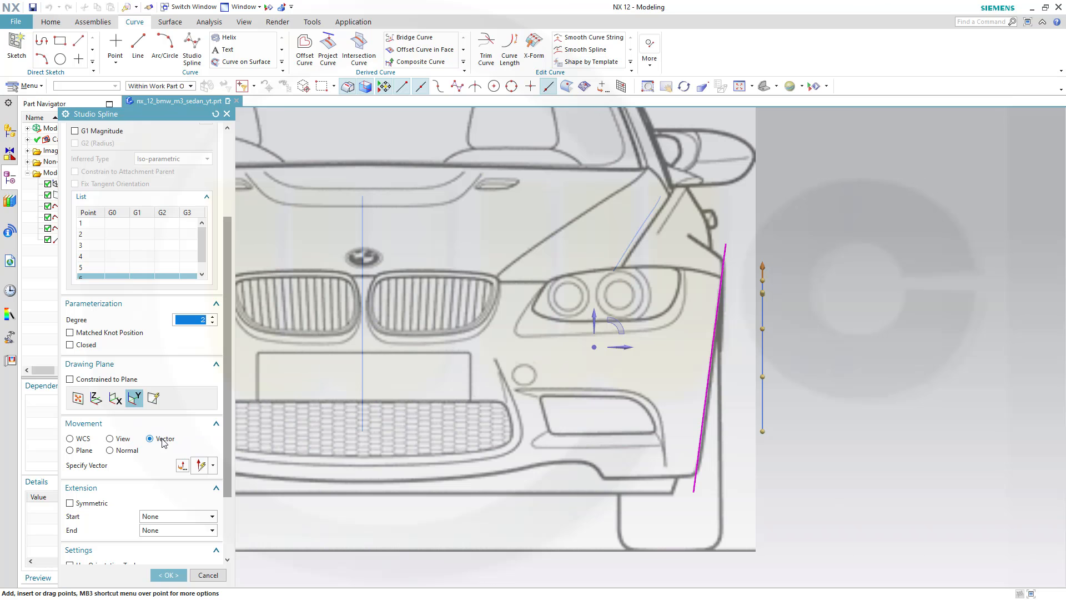
pyautogui.click(134, 466)
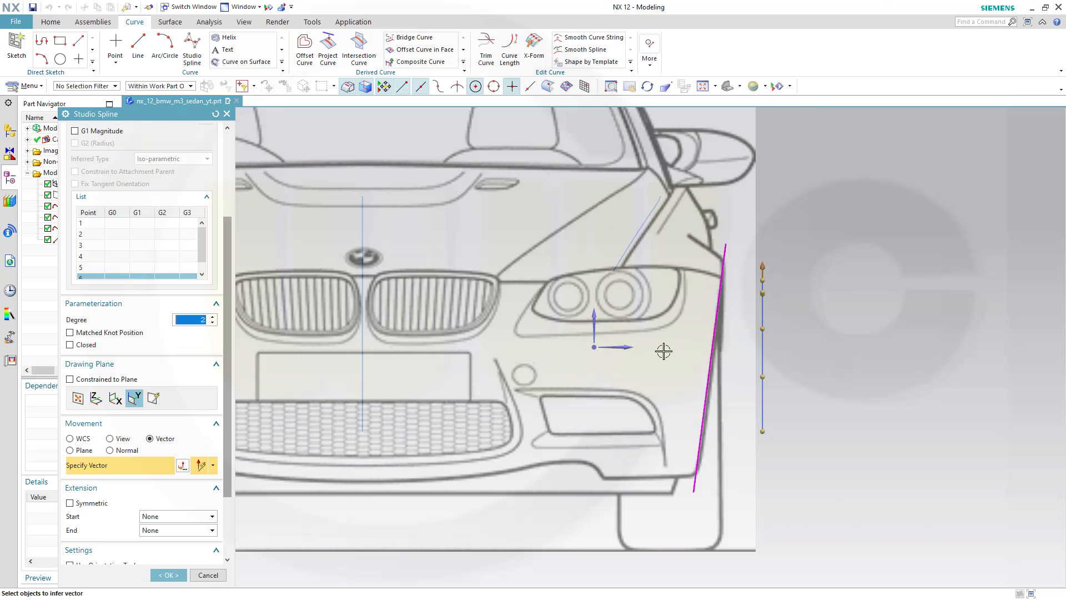
pyautogui.click(626, 347)
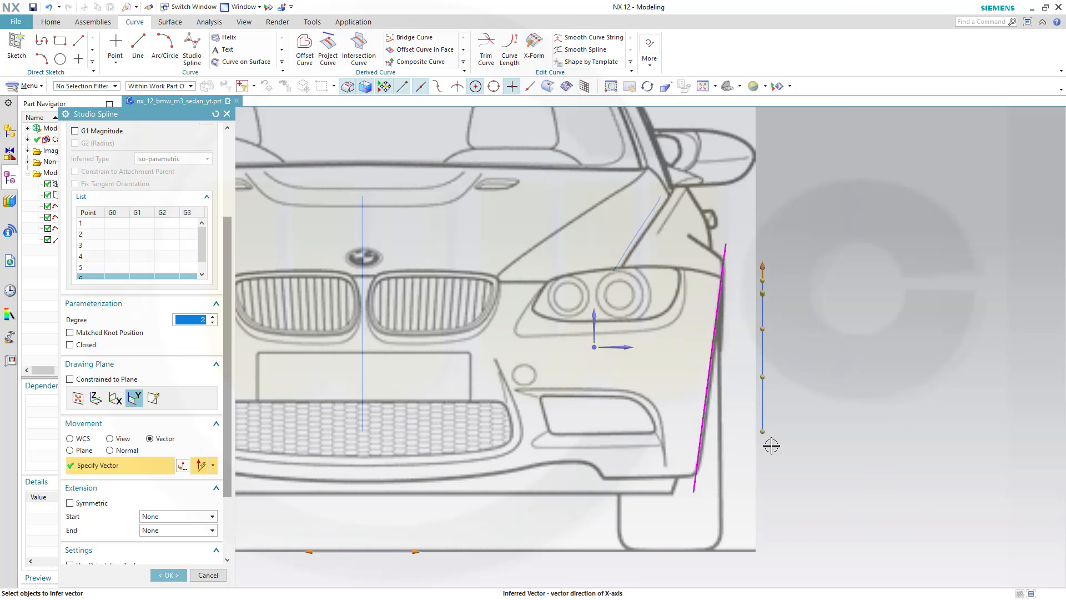
# Step: Pull the points of the new wheel-arch copy at X 1020 along X onto the magenta line in the front view and accept it
pyautogui.moveTo(762, 431); pyautogui.dragTo(702, 431)
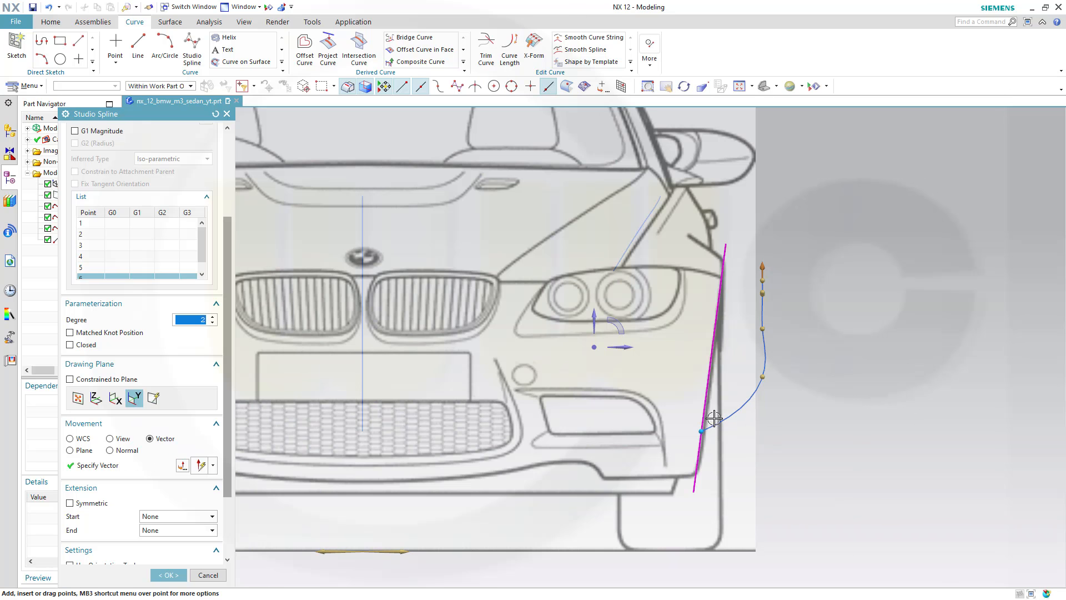
pyautogui.moveTo(762, 377); pyautogui.dragTo(708, 378)
pyautogui.moveTo(762, 329); pyautogui.dragTo(715, 329)
pyautogui.click(760, 293)
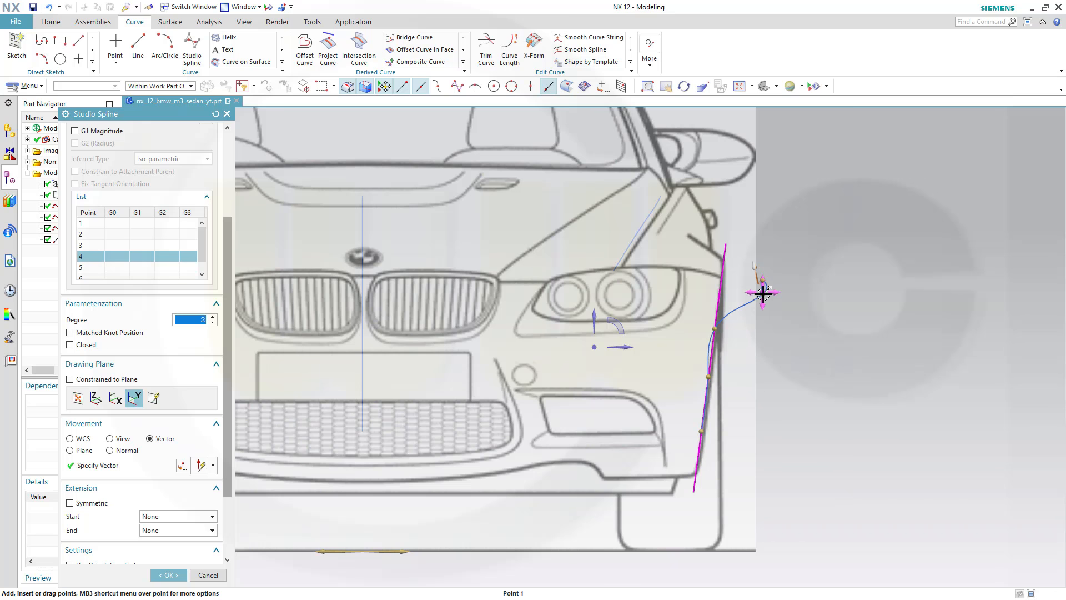
pyautogui.moveTo(753, 294); pyautogui.dragTo(610, 259)
pyautogui.scroll(3, 773, 309)
pyautogui.scroll(2, 773, 309)
pyautogui.click(746, 267)
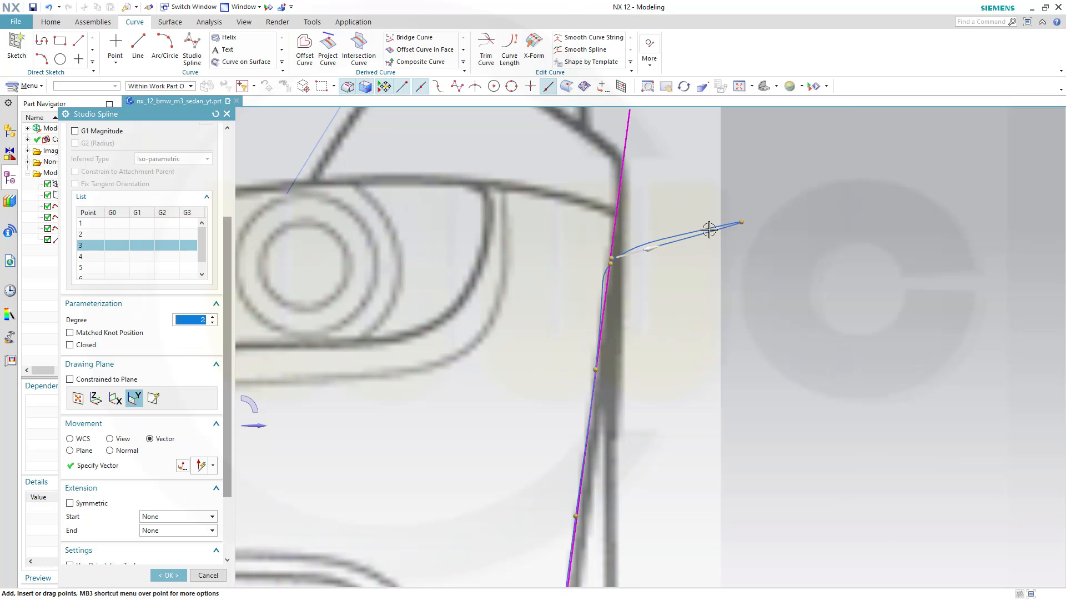
pyautogui.moveTo(740, 221); pyautogui.dragTo(615, 220)
pyautogui.scroll(-5, 666, 344)
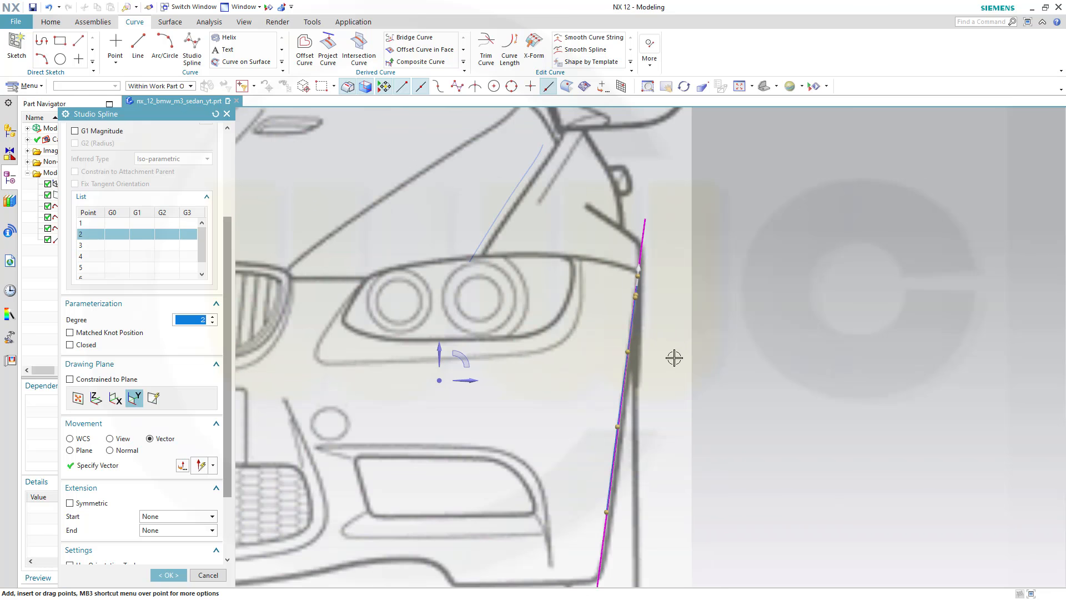
pyautogui.click(176, 575)
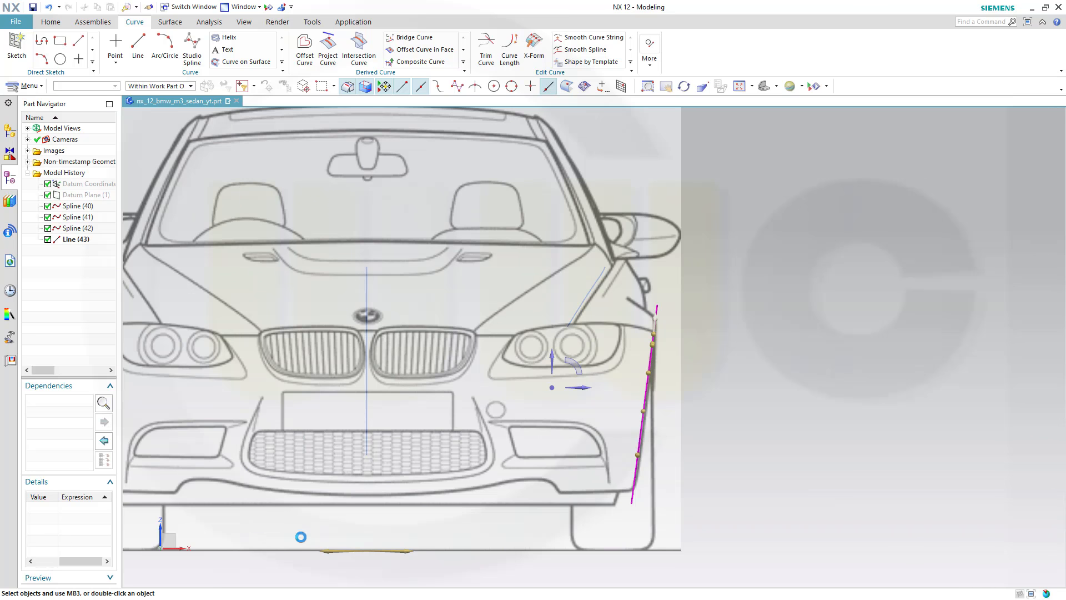
# Step: Show the previously hidden wheel-arch spline copy again
pyautogui.scroll(-4, 550, 441)
pyautogui.moveTo(551, 434); pyautogui.dragTo(503, 433, button='middle')
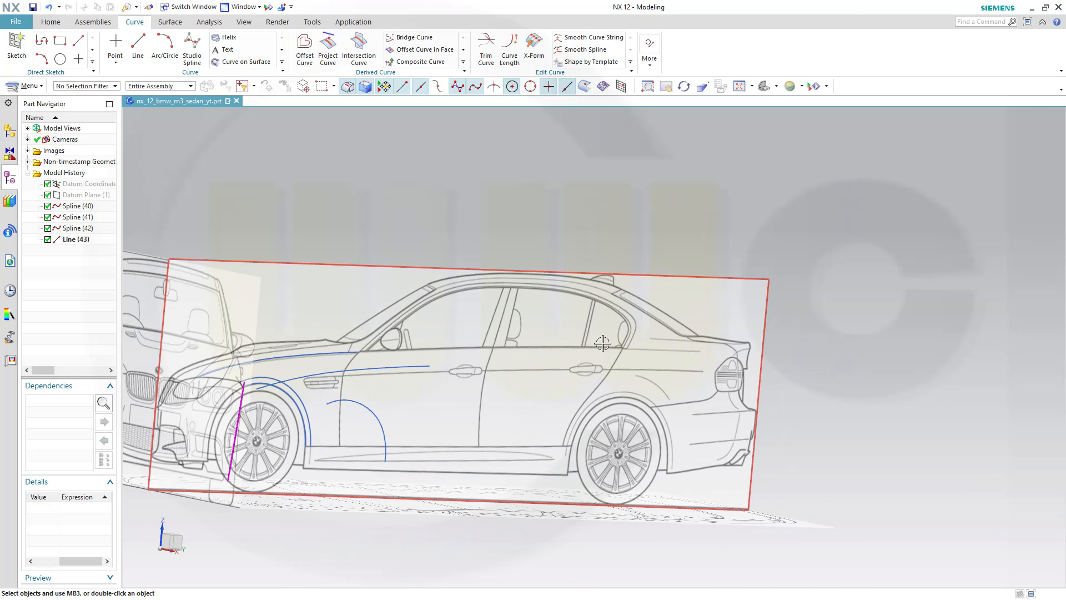
pyautogui.click(816, 88)
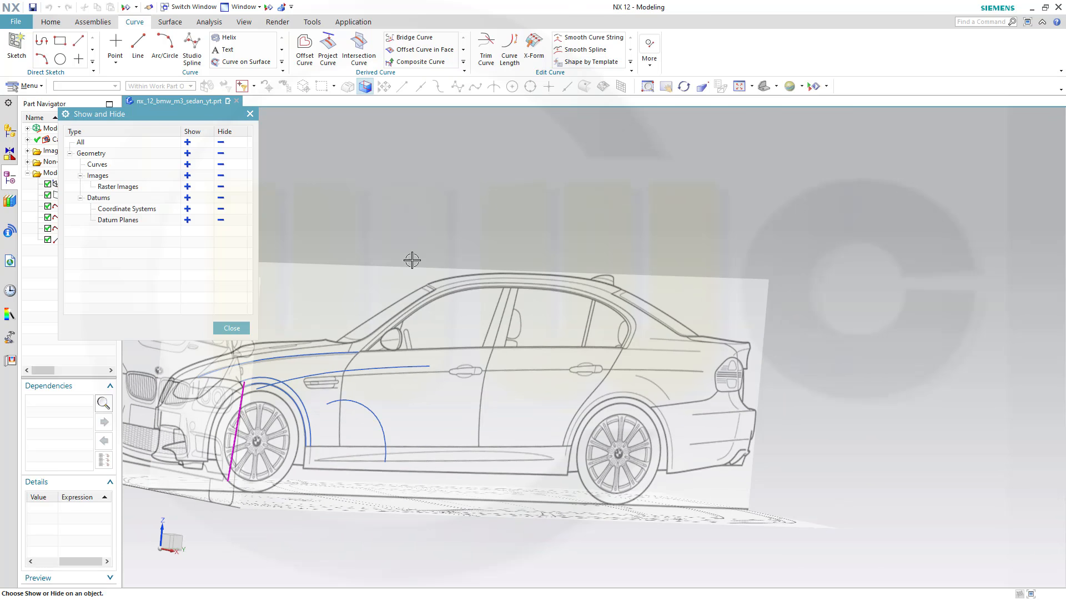
pyautogui.click(231, 328)
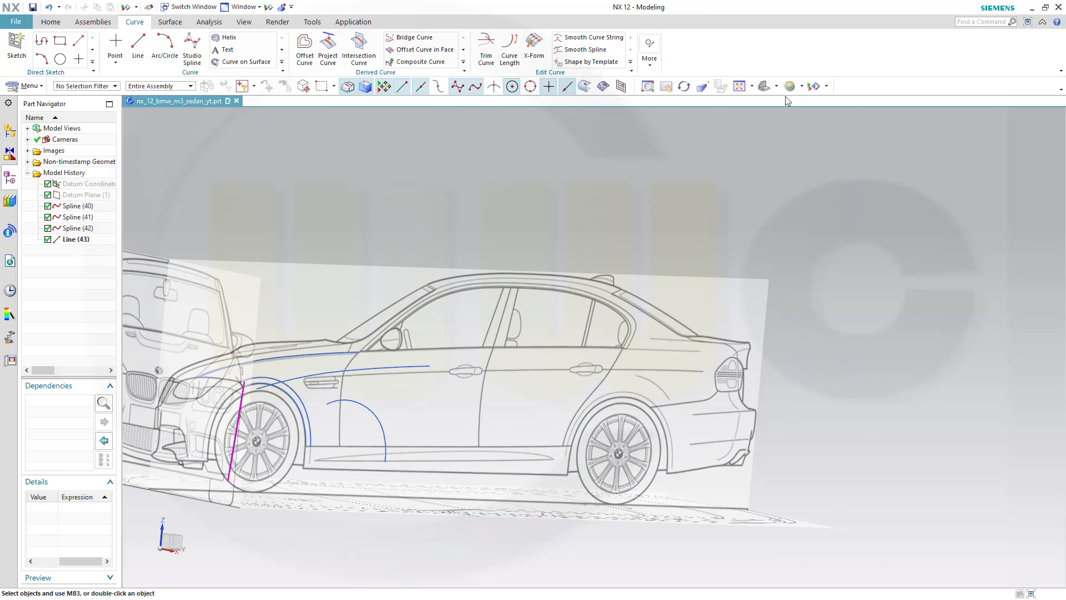
pyautogui.click(828, 87)
pyautogui.click(829, 152)
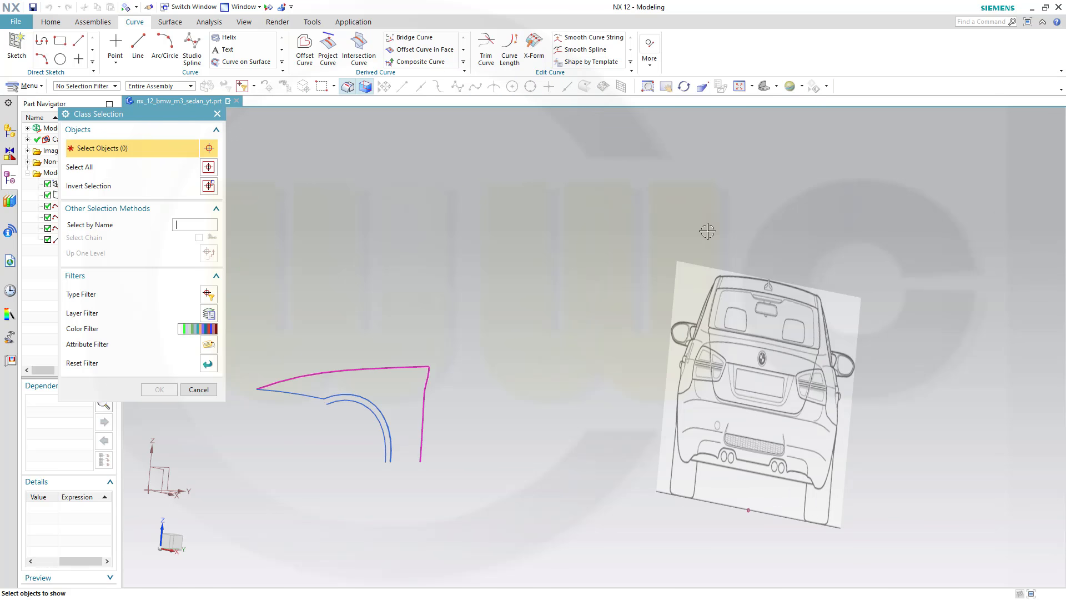
pyautogui.click(380, 409)
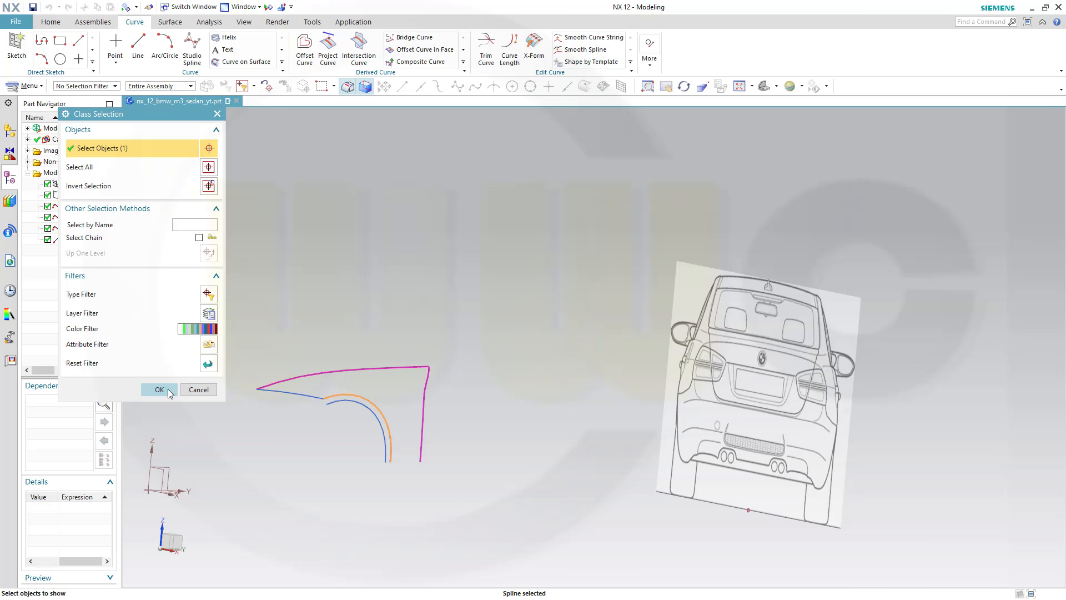
pyautogui.click(159, 389)
# Step: Draw an associative line joining the front ends of the two fitted wheel-arch splines, from the outer to the inner spline
pyautogui.moveTo(372, 327); pyautogui.dragTo(425, 340, button='middle')
pyautogui.moveTo(374, 391); pyautogui.dragTo(405, 315, button='middle')
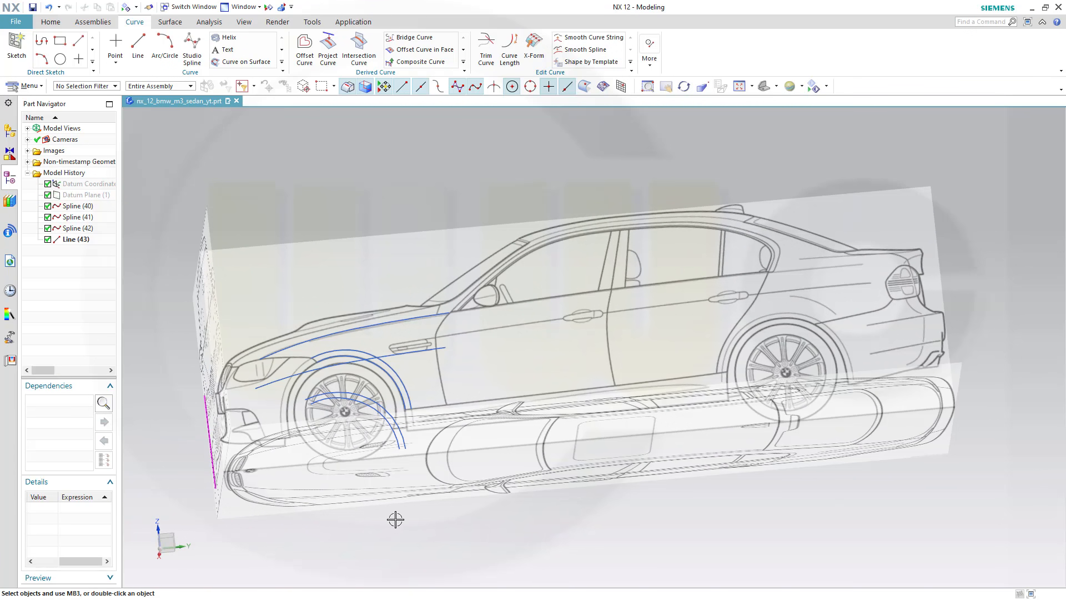
pyautogui.moveTo(410, 515); pyautogui.dragTo(546, 483, button='middle')
pyautogui.scroll(5, 454, 494)
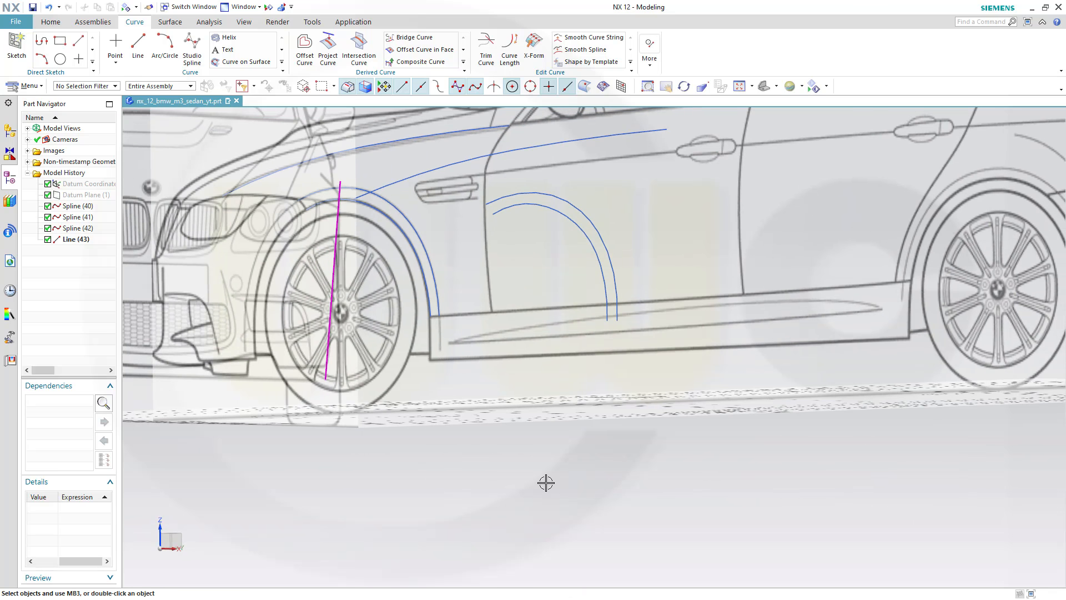
pyautogui.click(137, 47)
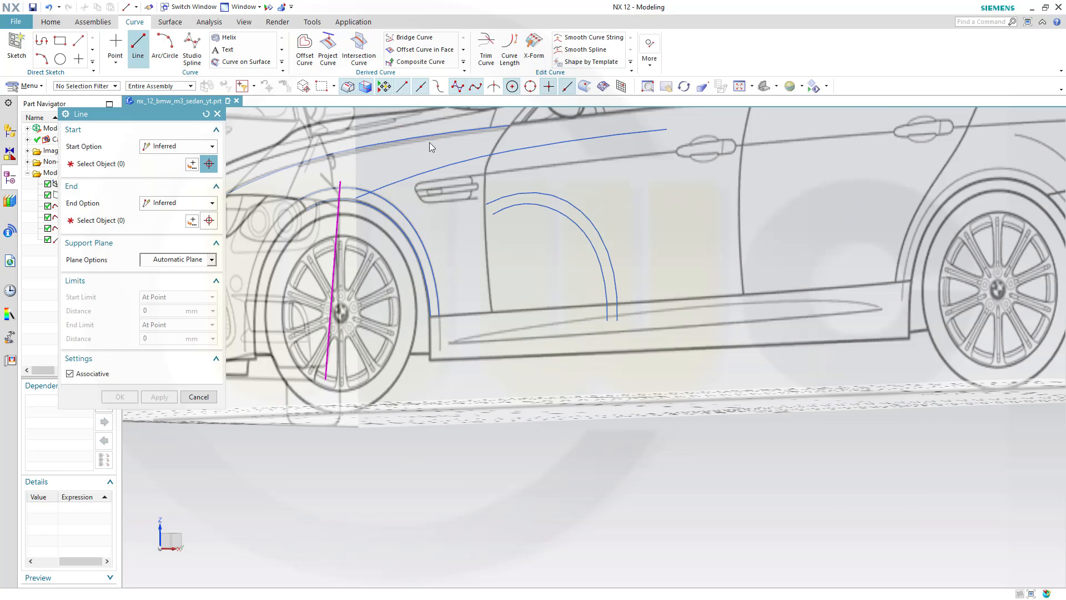
pyautogui.click(485, 204)
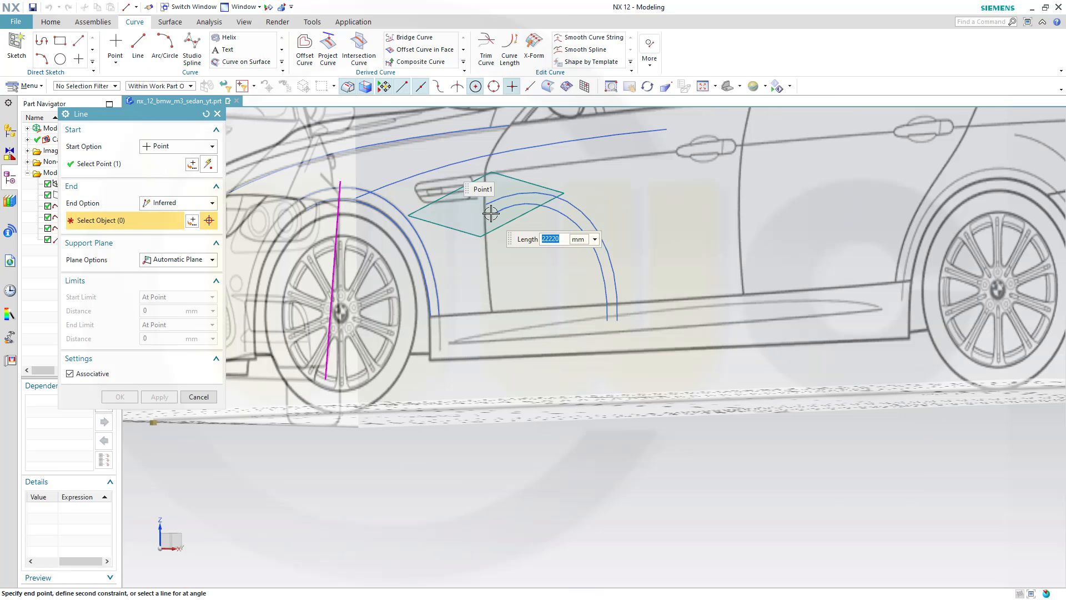
pyautogui.click(489, 231)
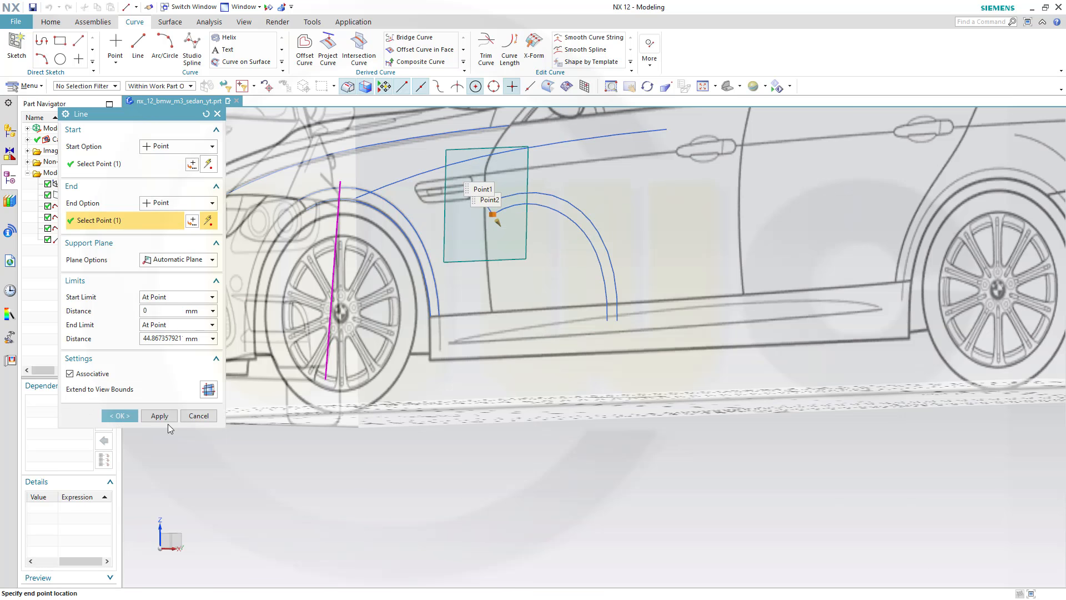
pyautogui.click(159, 416)
# Step: Close the rear lower ends of the two fitted wheel-arch splines with an associative line from the outer to the inner spline
pyautogui.scroll(5, 663, 353)
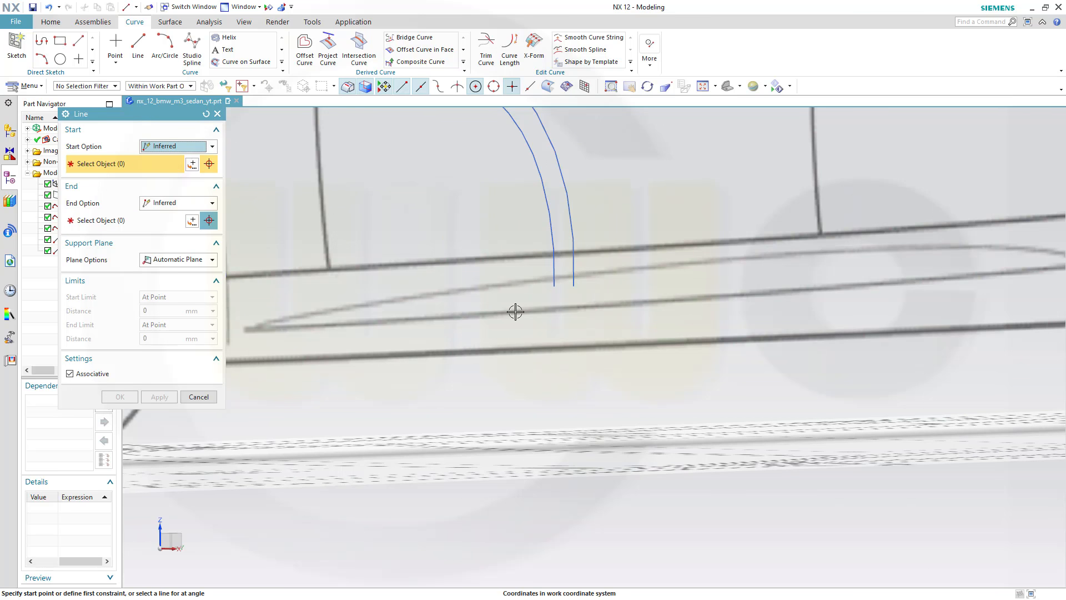
pyautogui.scroll(-2, 474, 287)
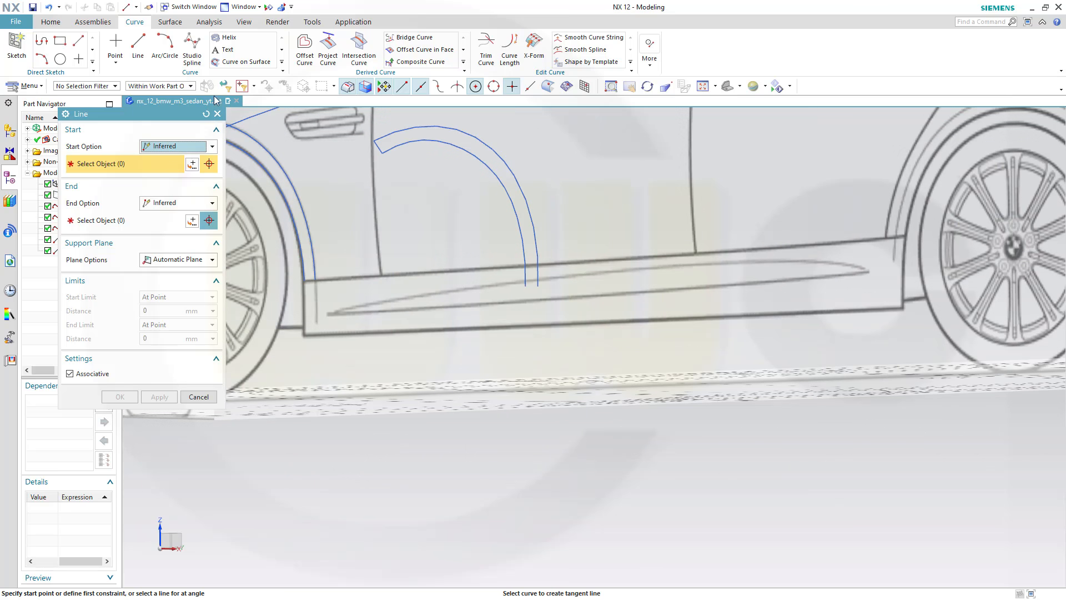
pyautogui.scroll(2, 549, 299)
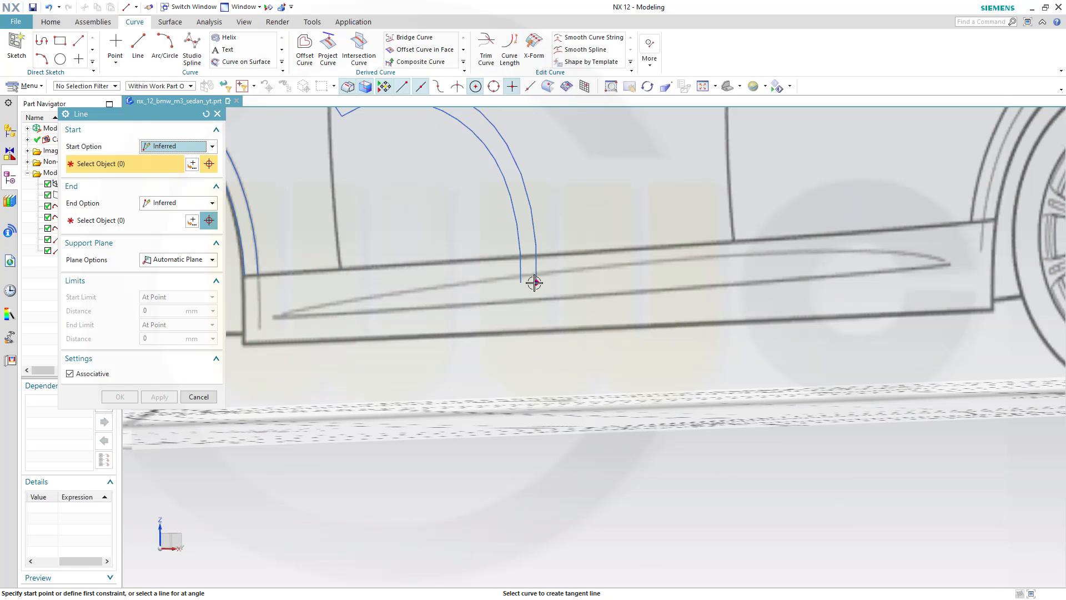
pyautogui.click(536, 283)
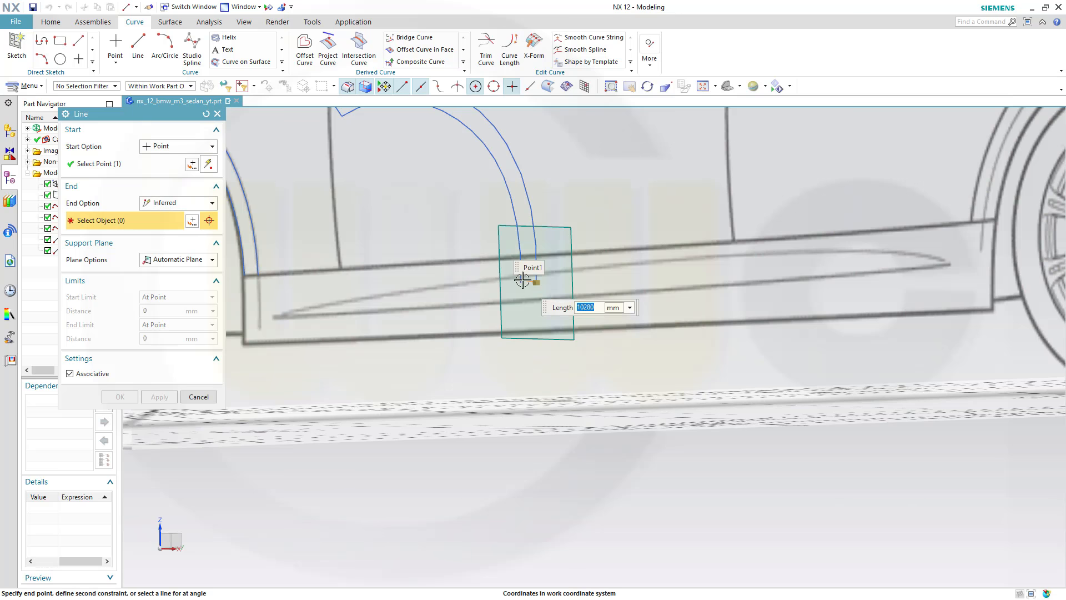
pyautogui.click(521, 282)
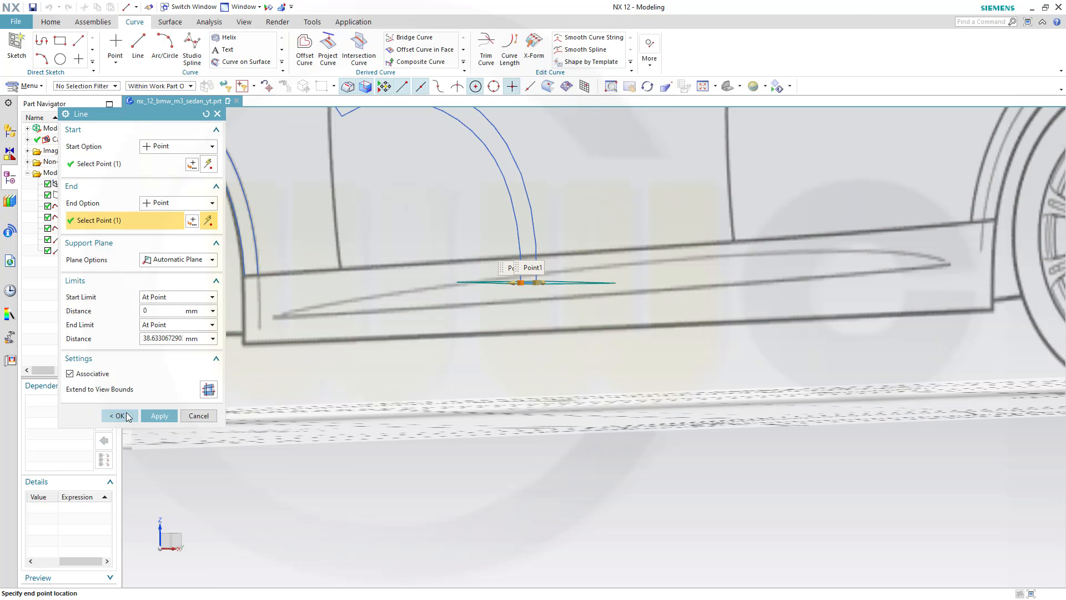
pyautogui.middleClick(379, 393)
pyautogui.hotkey('ctrl', 'f')
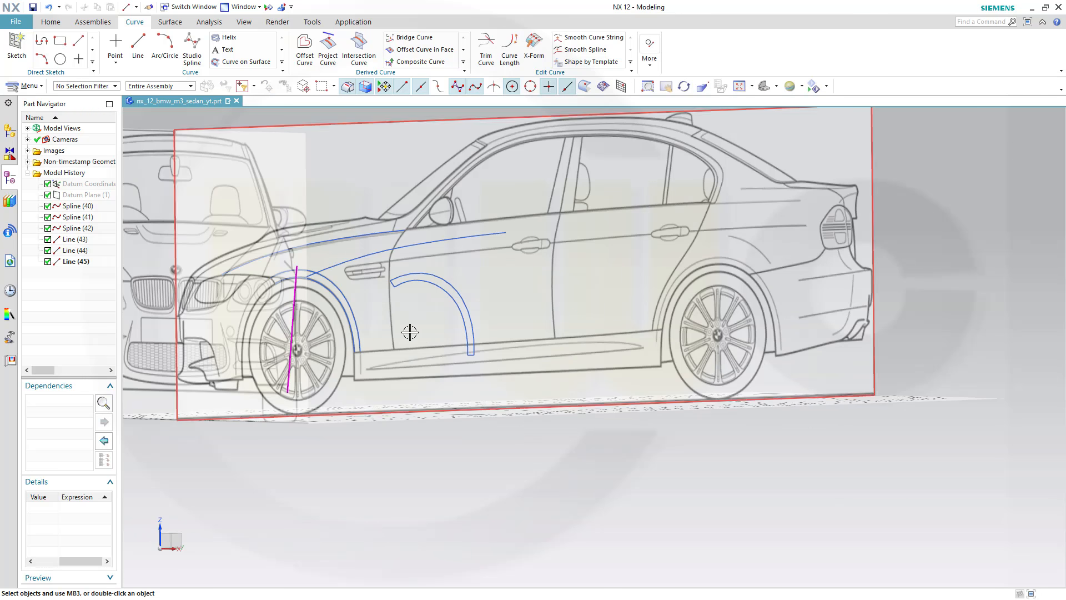
pyautogui.moveTo(409, 331); pyautogui.dragTo(401, 344, button='middle')
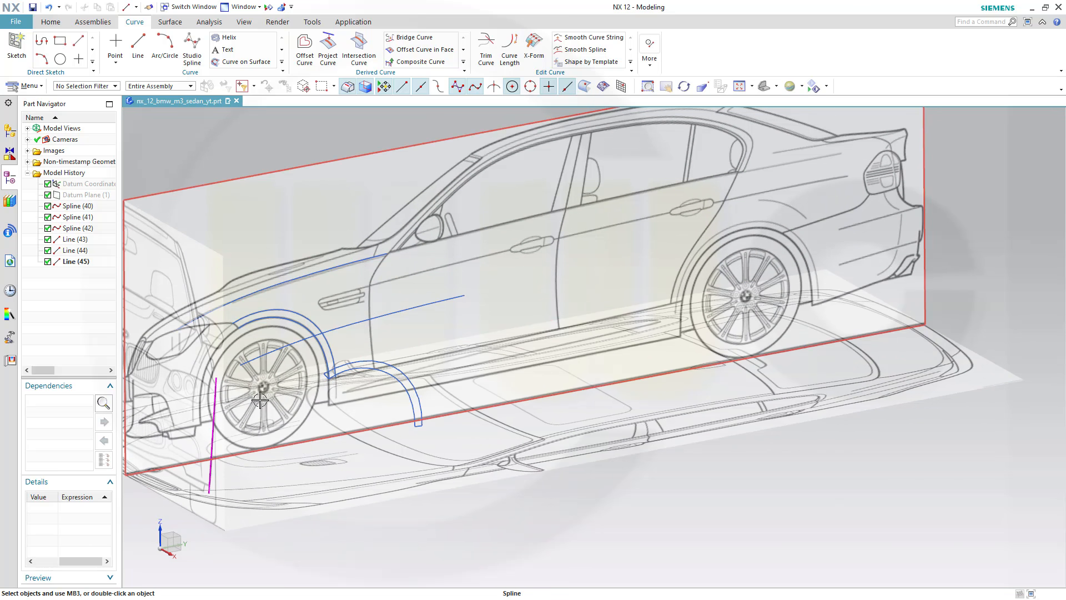
pyautogui.scroll(1, 254, 383)
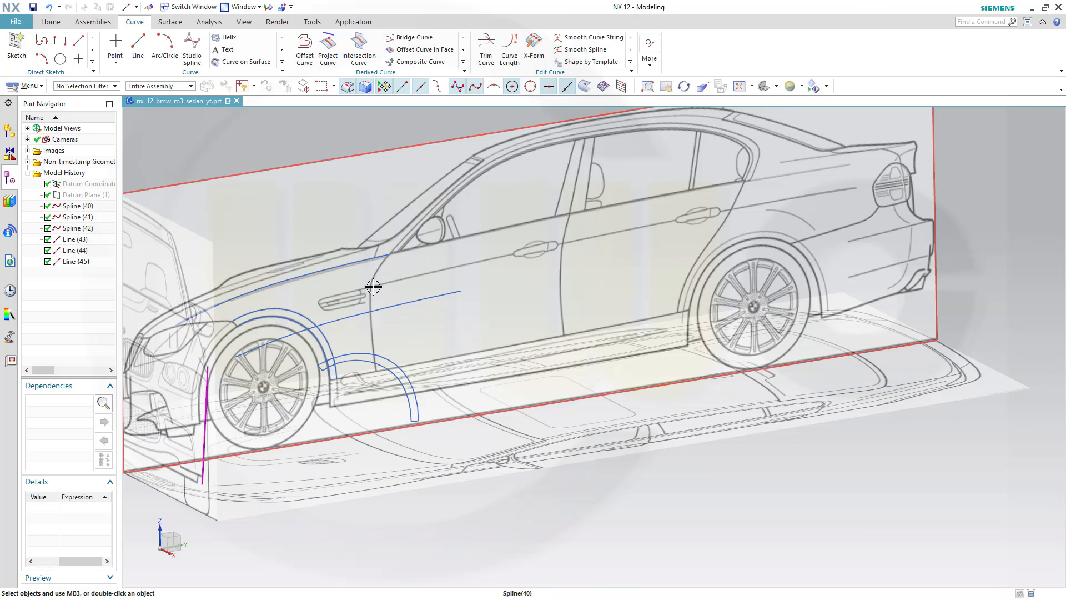
pyautogui.moveTo(588, 511); pyautogui.dragTo(582, 490, button='middle')
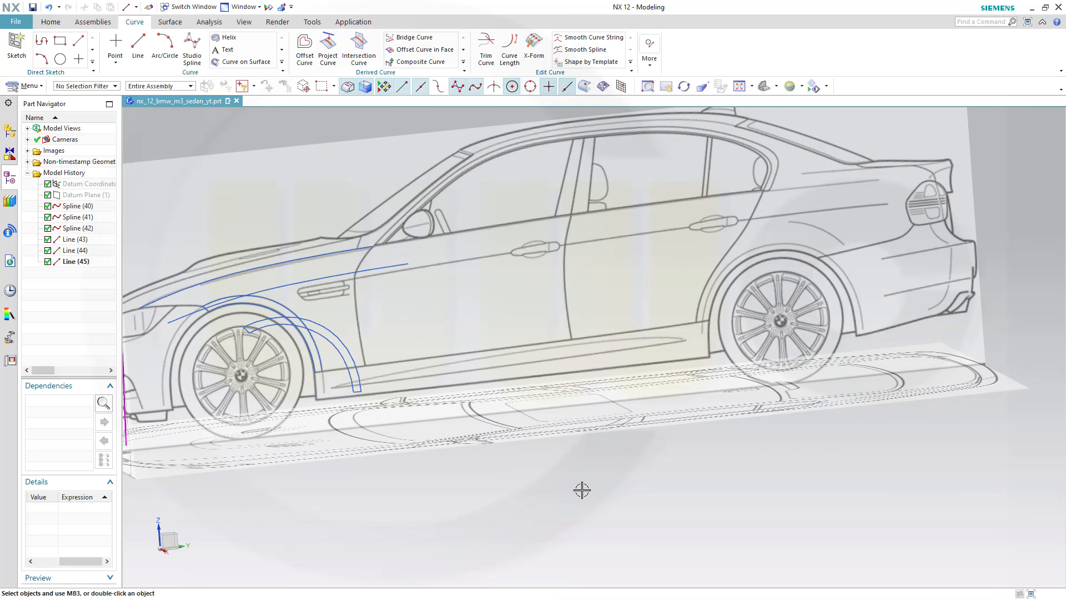
pyautogui.rightClick(583, 489)
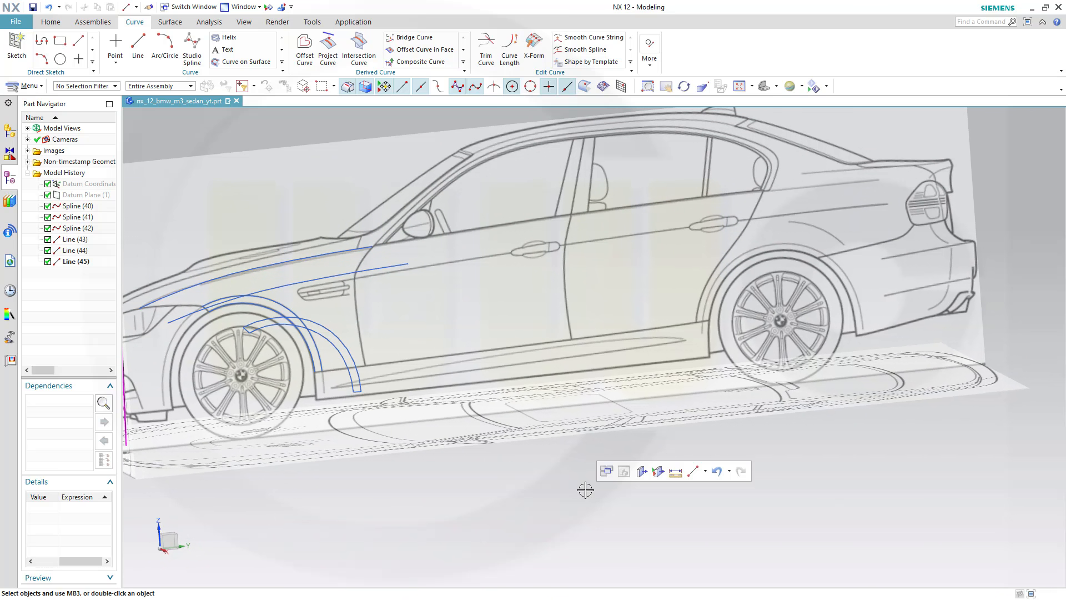
pyautogui.rightClick(497, 473)
pyautogui.moveTo(497, 473); pyautogui.dragTo(497, 473, button='middle')
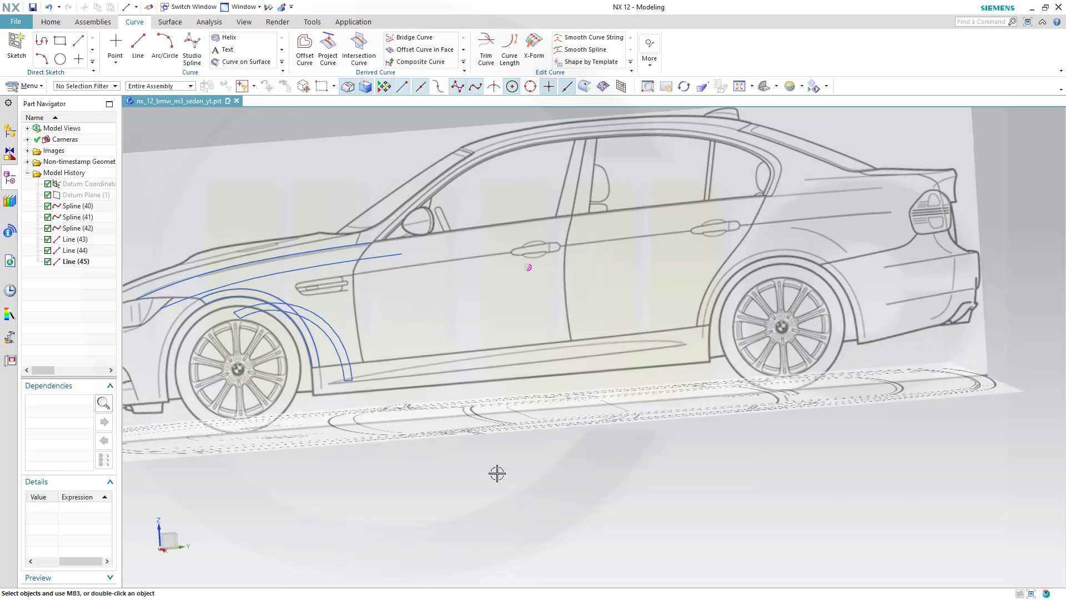
# Step: In the side view, trace the curved upper front door edge from the upper crease curve to the door's horizontal line with a three-point, degree 2 Studio Spline
pyautogui.press('F8')
pyautogui.scroll(-5, 514, 471)
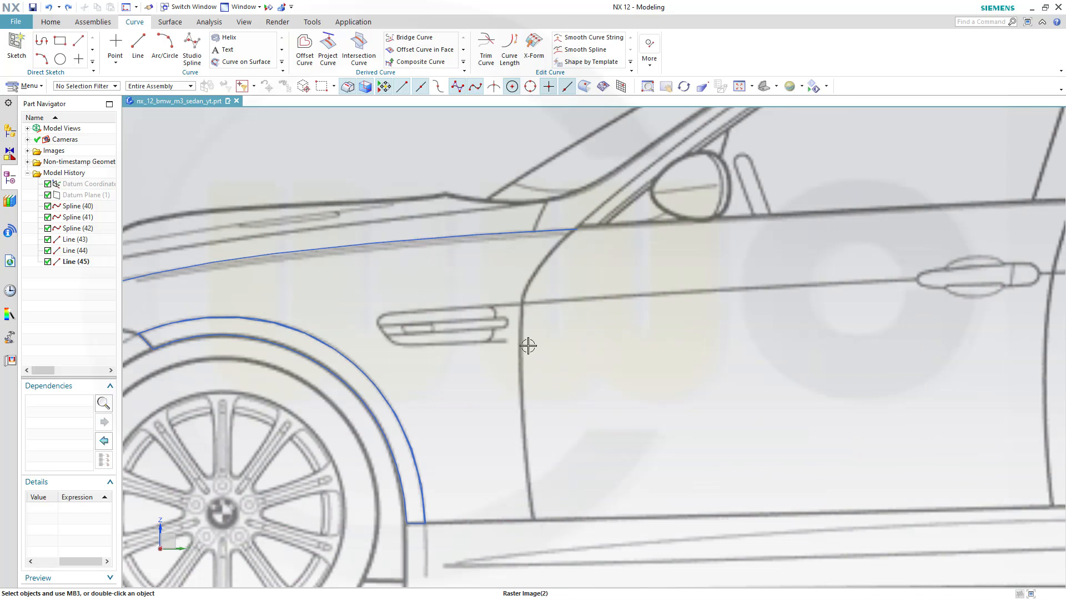
pyautogui.scroll(-2, 528, 345)
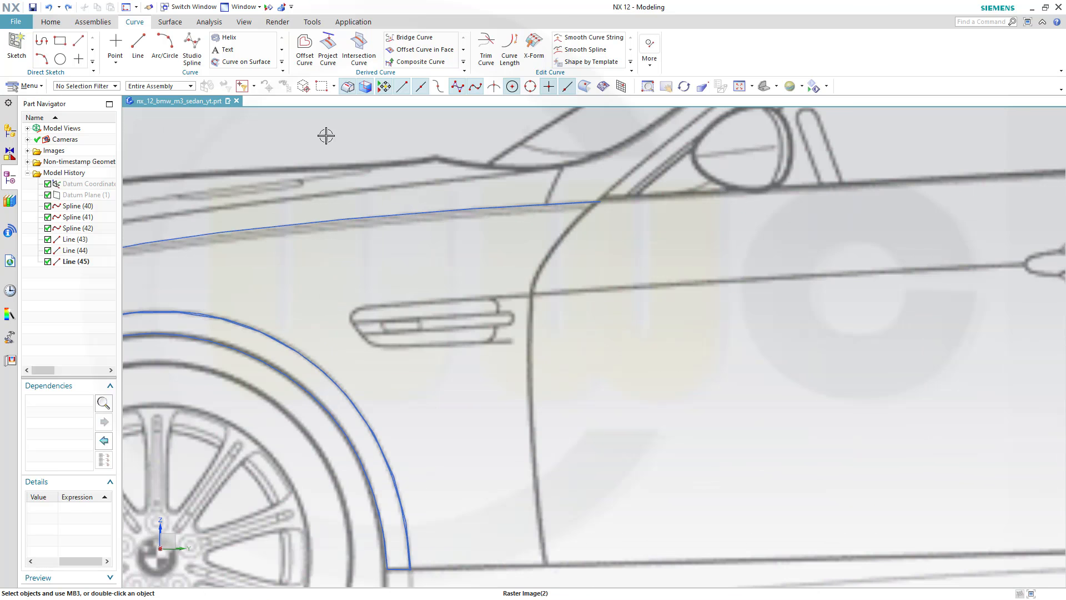
pyautogui.click(192, 49)
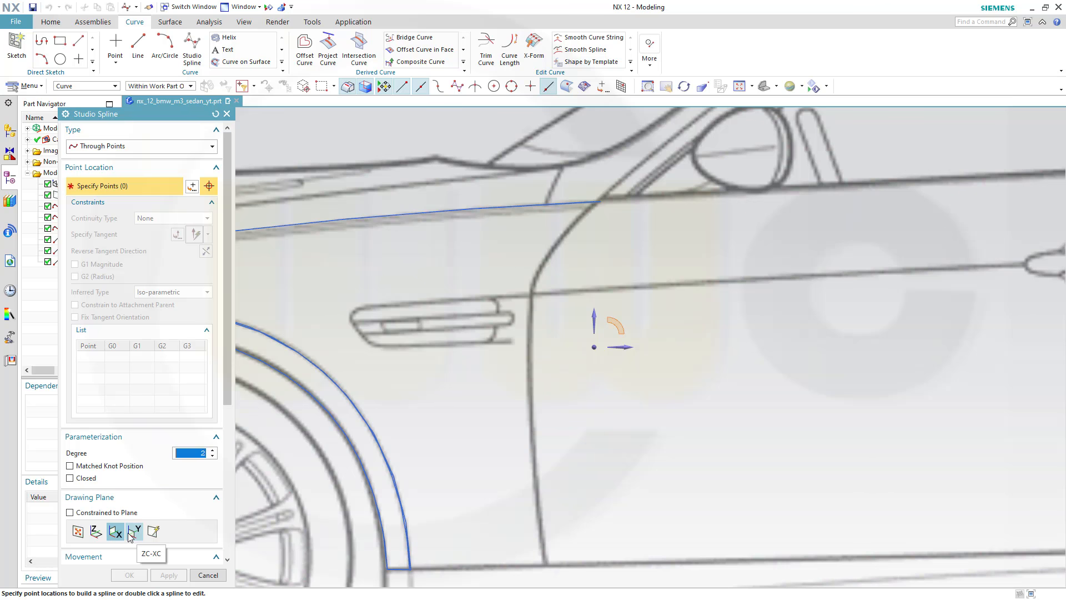
pyautogui.scroll(-3, 148, 489)
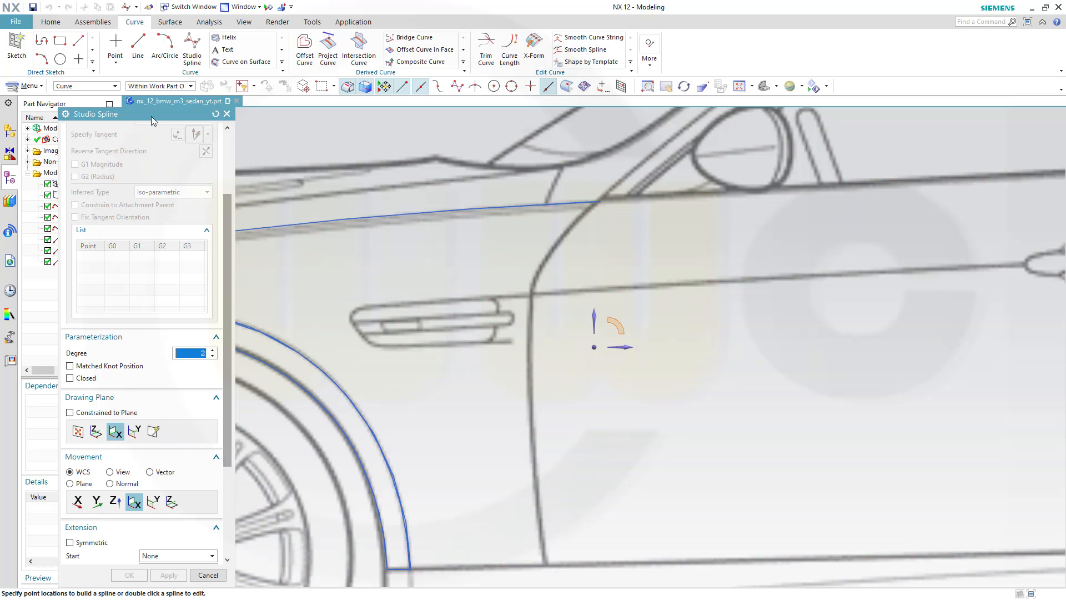
pyautogui.click(601, 202)
pyautogui.click(561, 238)
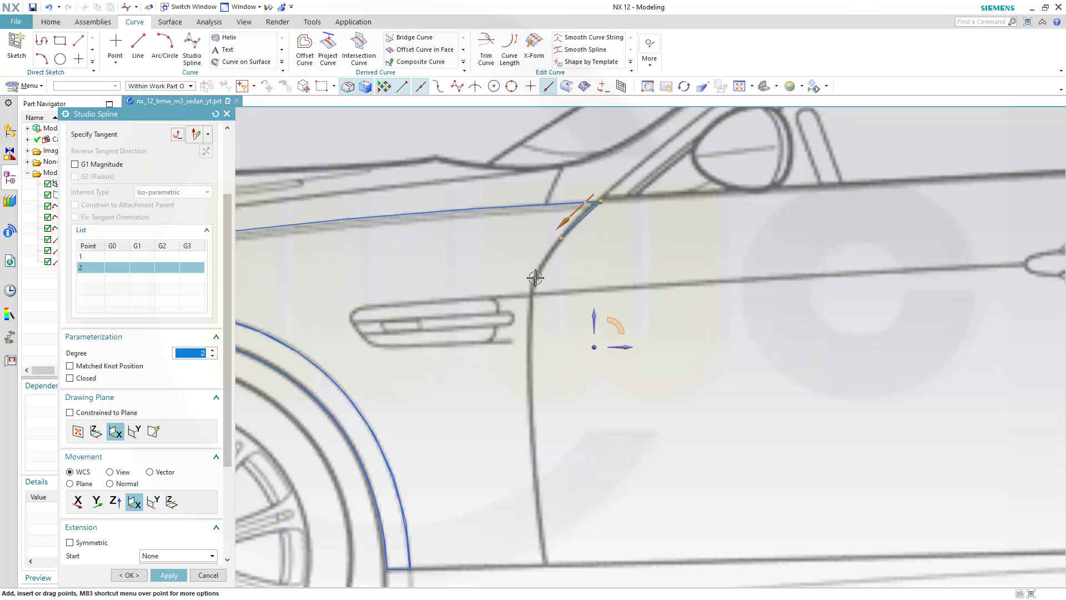
pyautogui.click(531, 294)
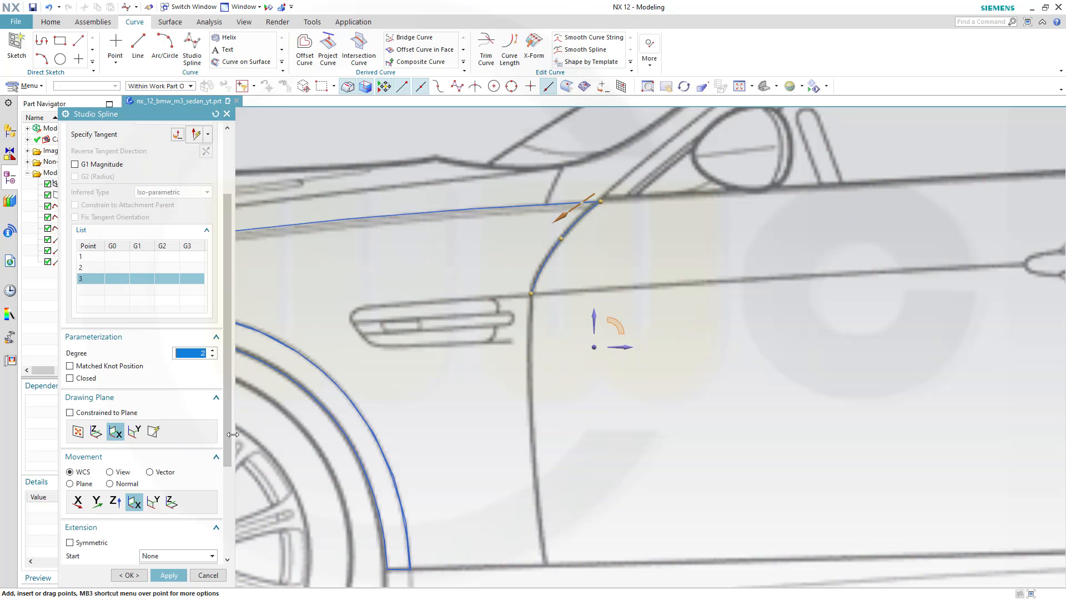
pyautogui.click(169, 574)
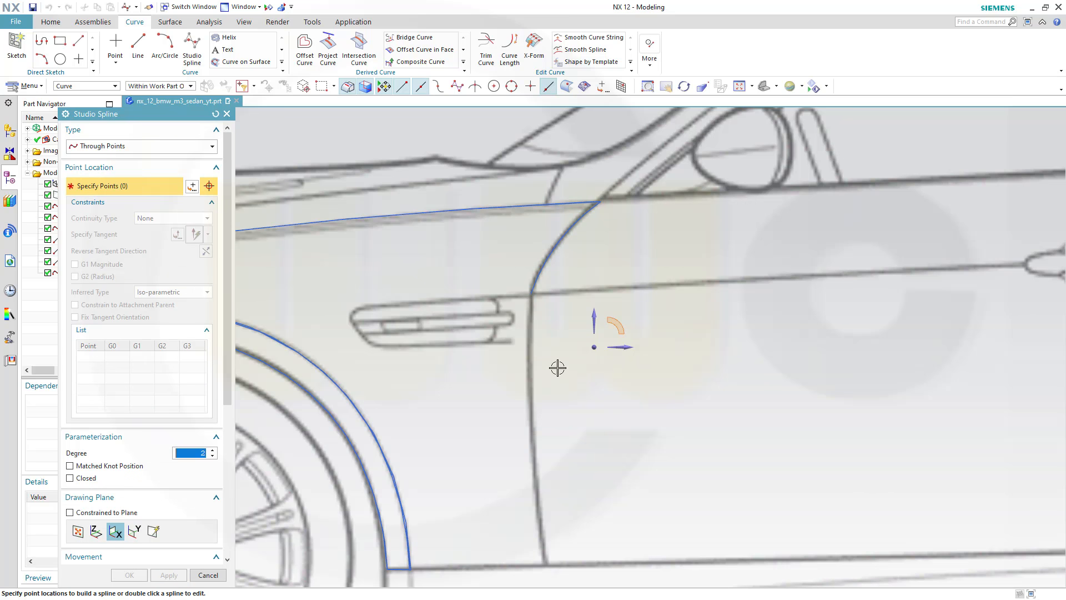
# Step: In the side view, trace the front door edge from the door's horizontal line down to the sill with a four-point, degree 2 Studio Spline
pyautogui.click(530, 294)
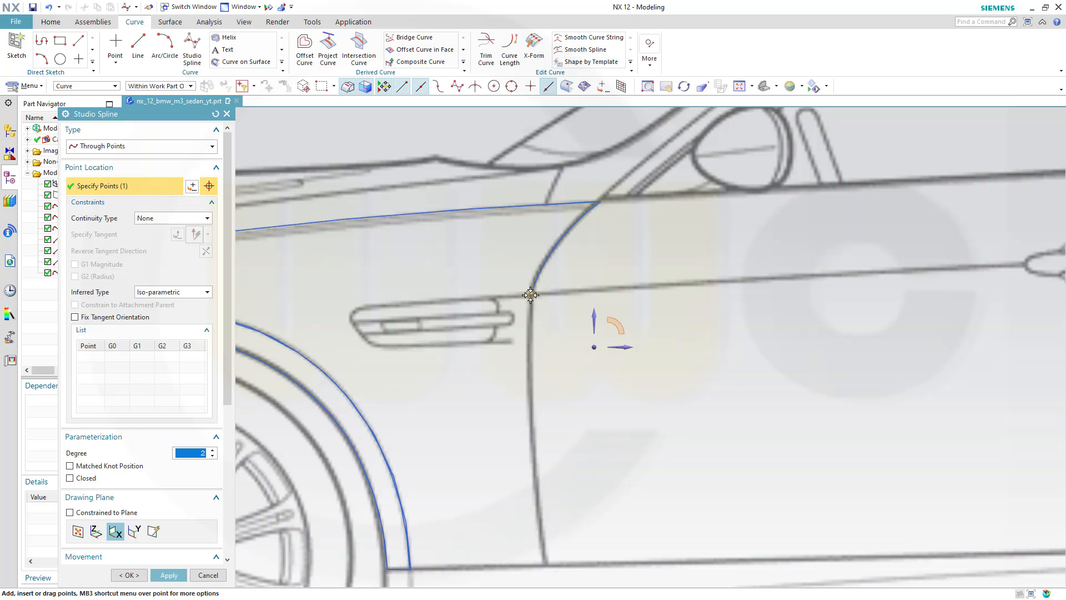
pyautogui.click(530, 383)
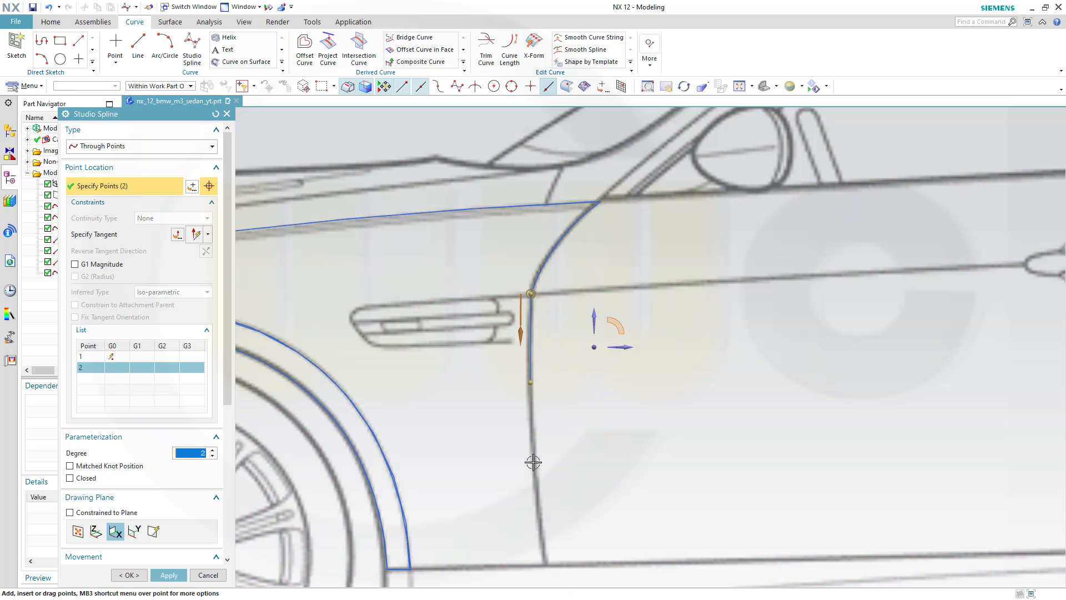
pyautogui.click(535, 478)
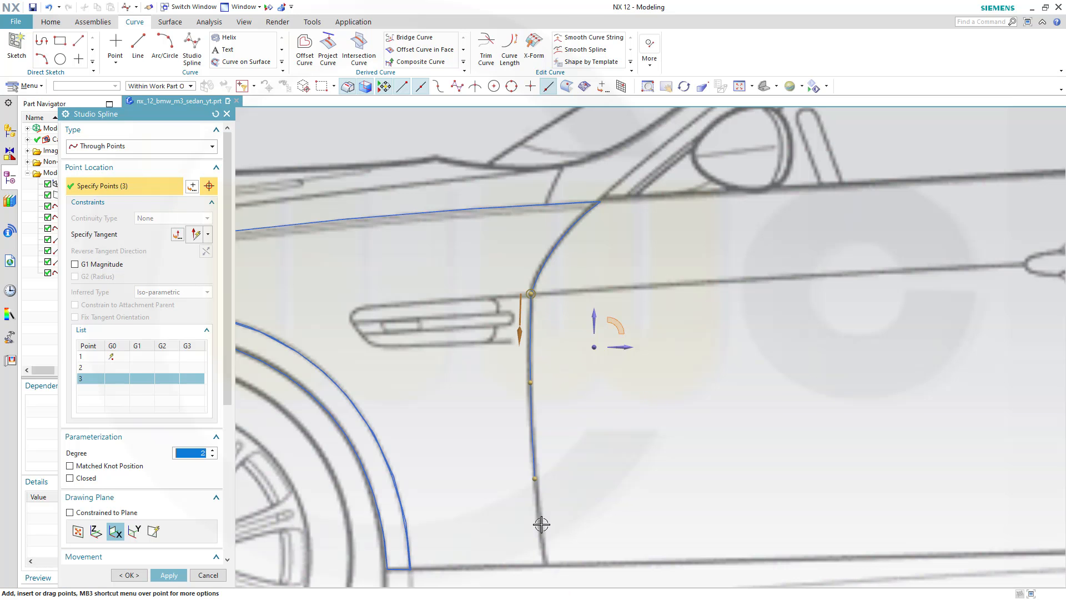
pyautogui.click(545, 566)
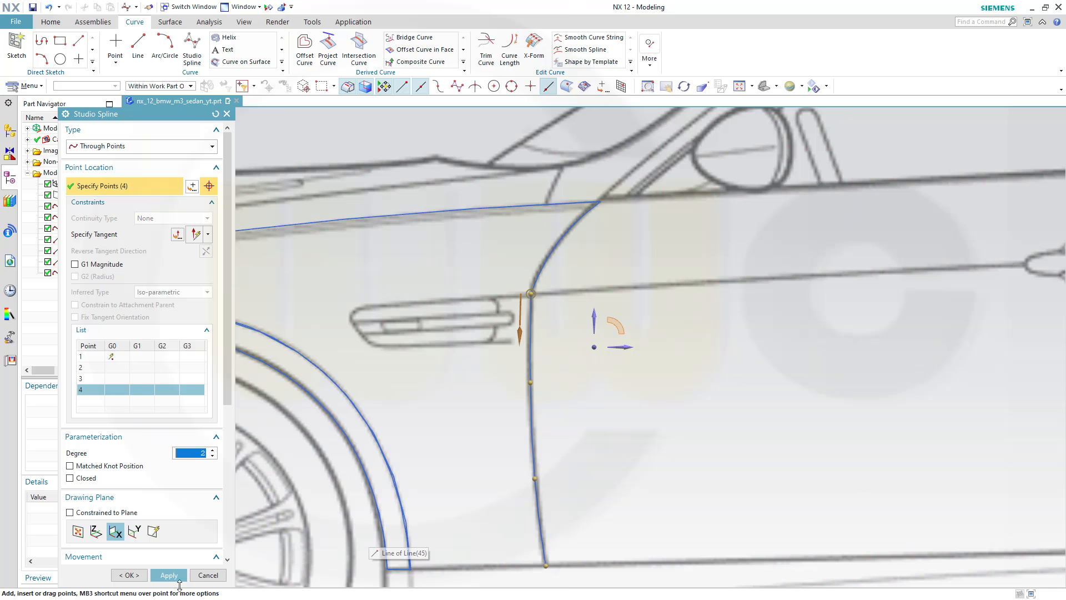
pyautogui.click(129, 576)
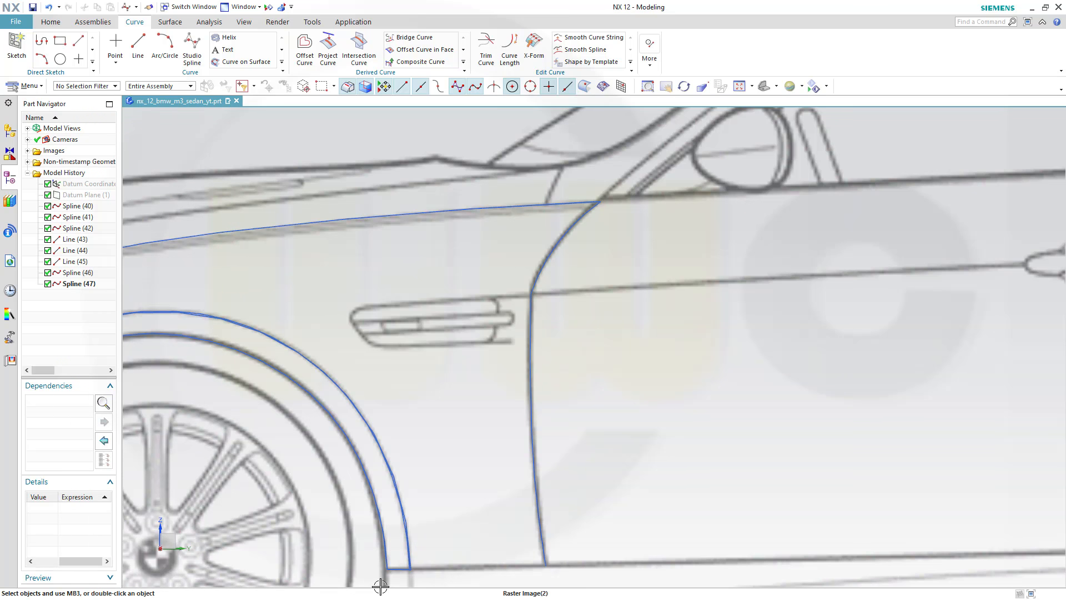
# Step: Delete the line closing the rear lower ends of the two wheel-arch splines
pyautogui.scroll(-3, 380, 586)
pyautogui.scroll(4, 413, 580)
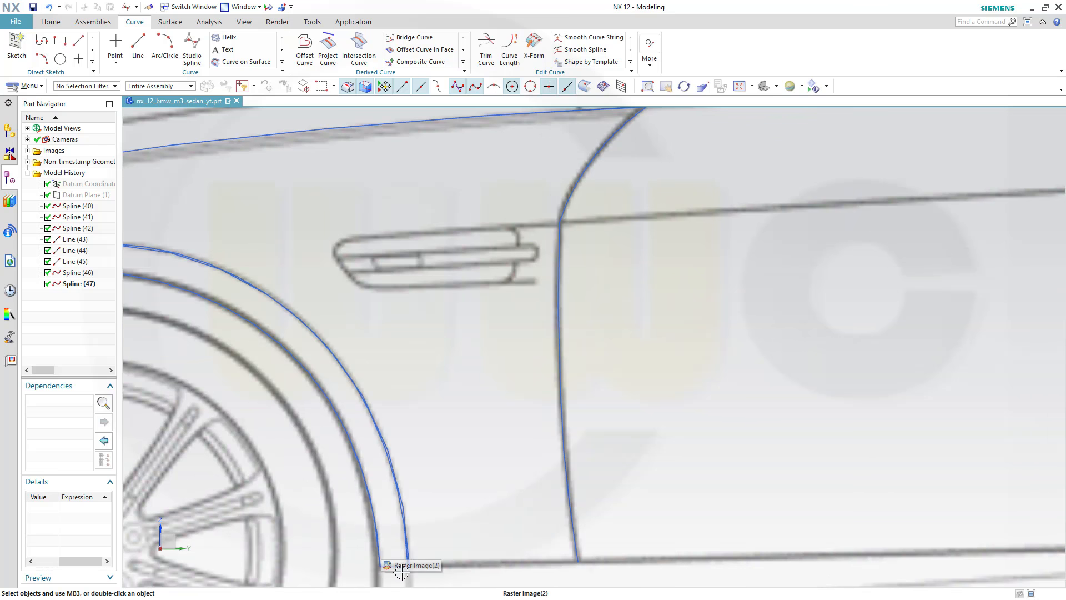
pyautogui.click(393, 569)
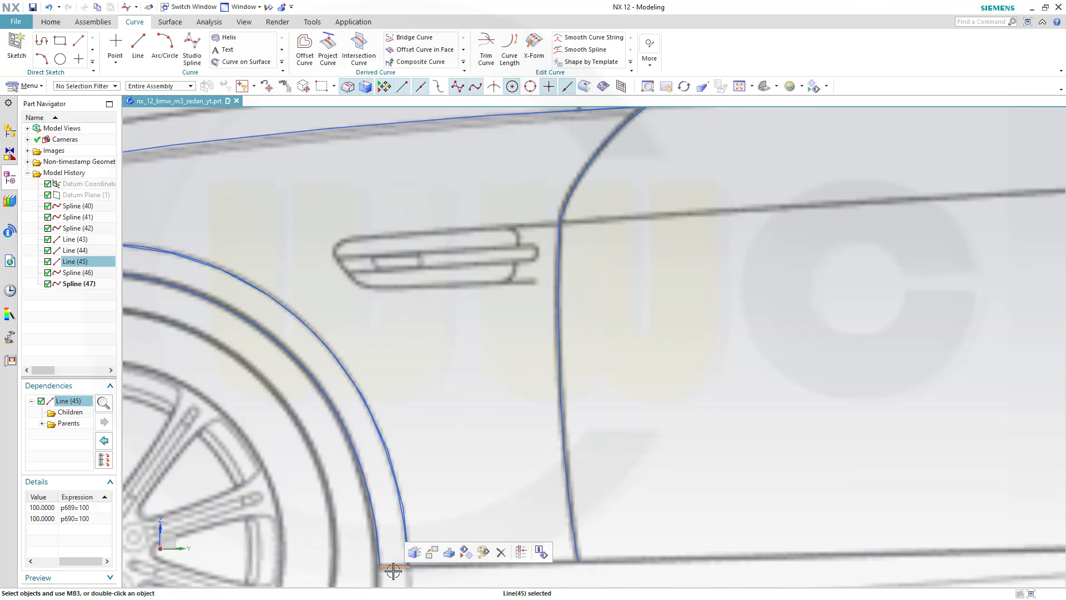
pyautogui.press('Delete')
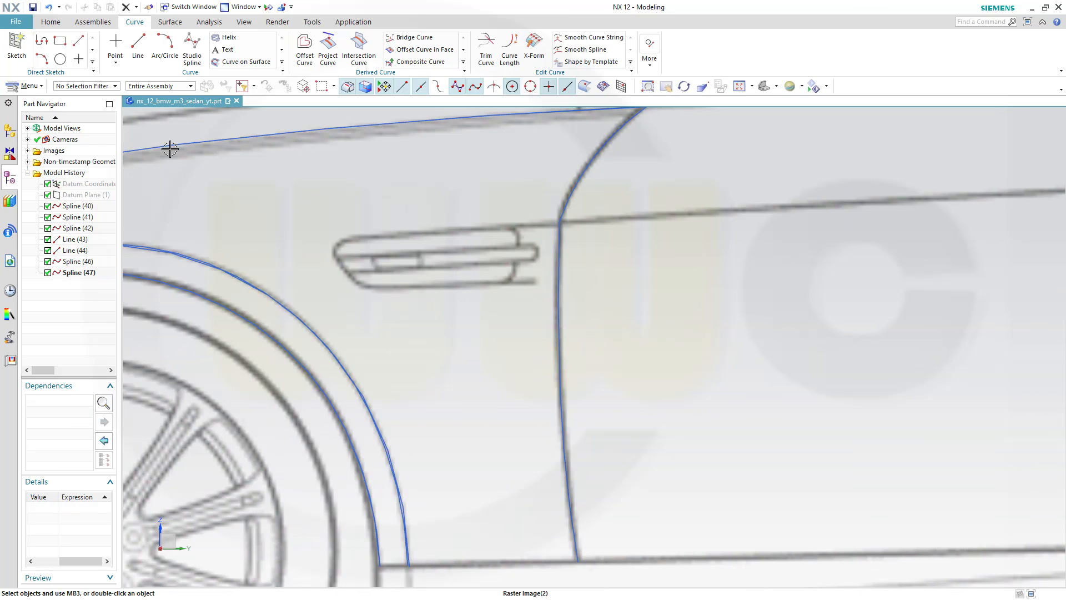
# Step: Close the wheel arch's rear lower end with a two-point, degree 2 Studio Spline from the outer to the inner arch spline's endpoint
pyautogui.click(192, 49)
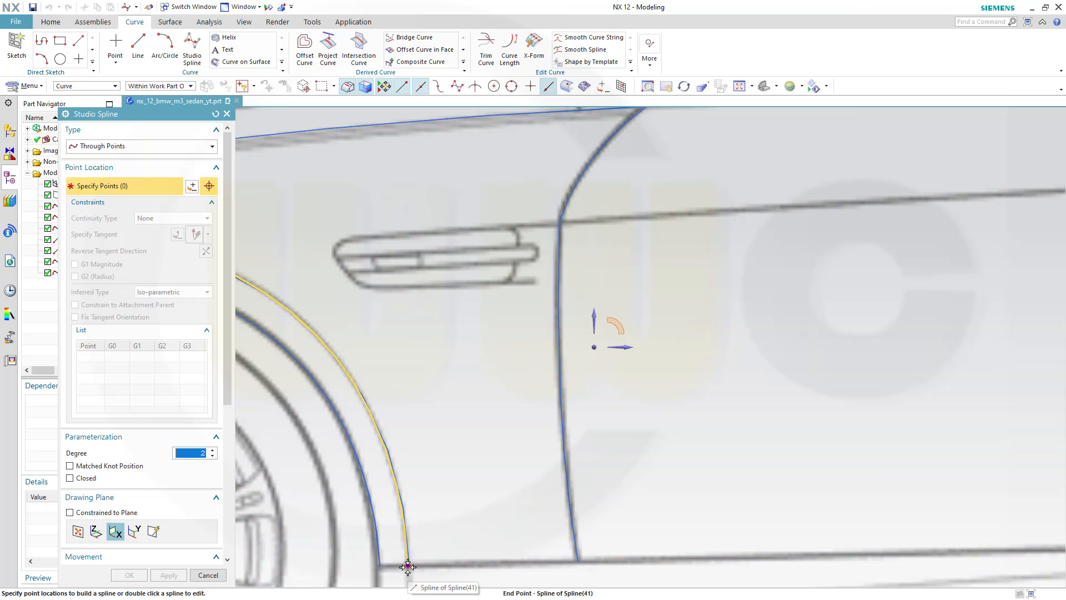
pyautogui.click(408, 567)
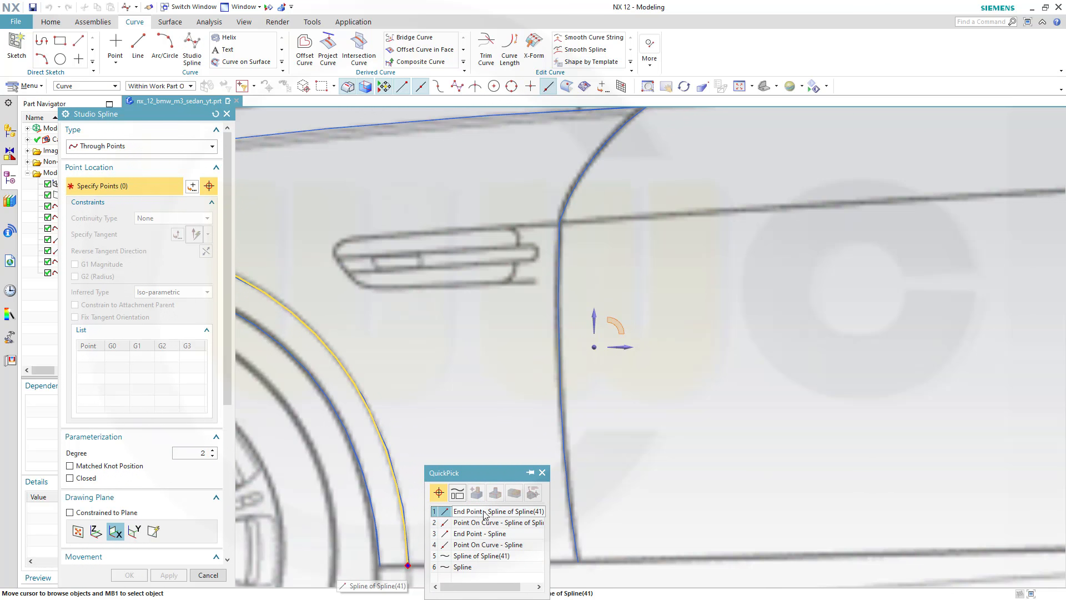
pyautogui.click(380, 564)
pyautogui.click(382, 566)
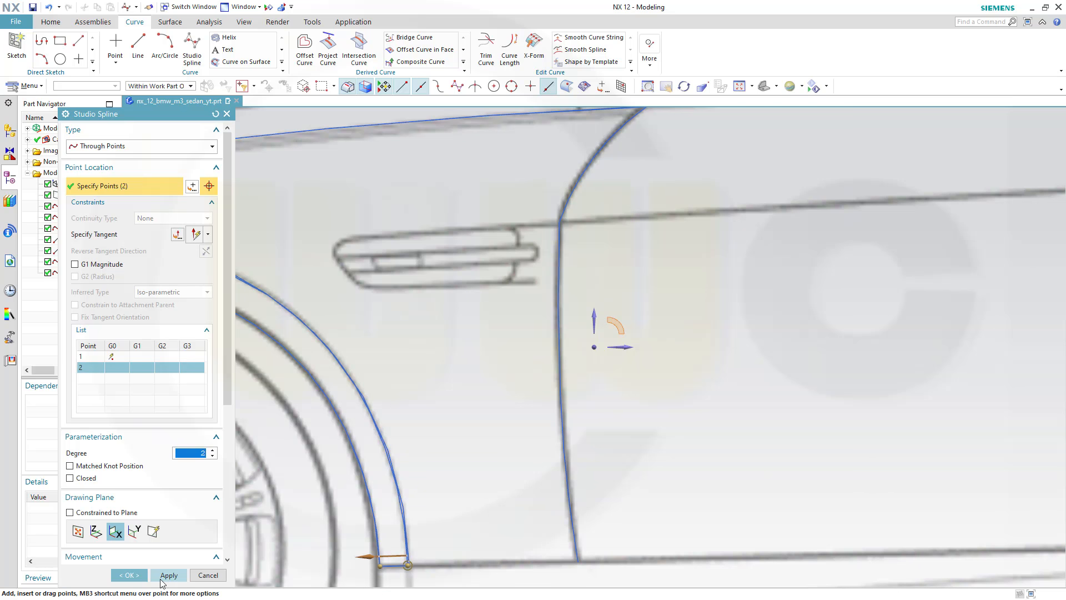
pyautogui.click(132, 575)
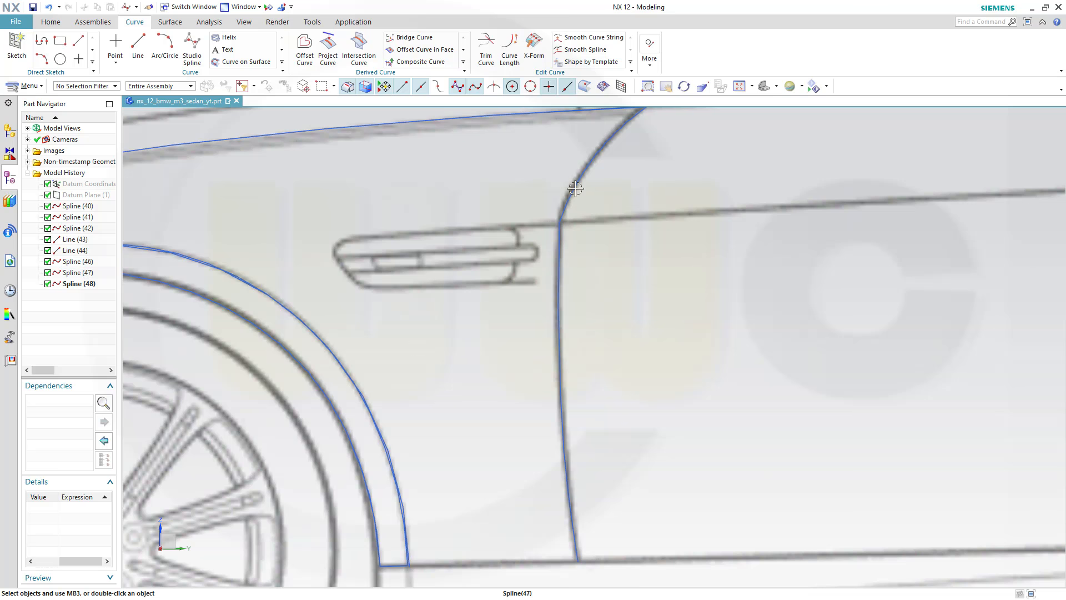
# Step: Give the lower door-edge spline G1 (Tangent) continuity at its upper end point, with a G1 magnitude of 50 mm
pyautogui.click(557, 233)
pyautogui.doubleClick(557, 233)
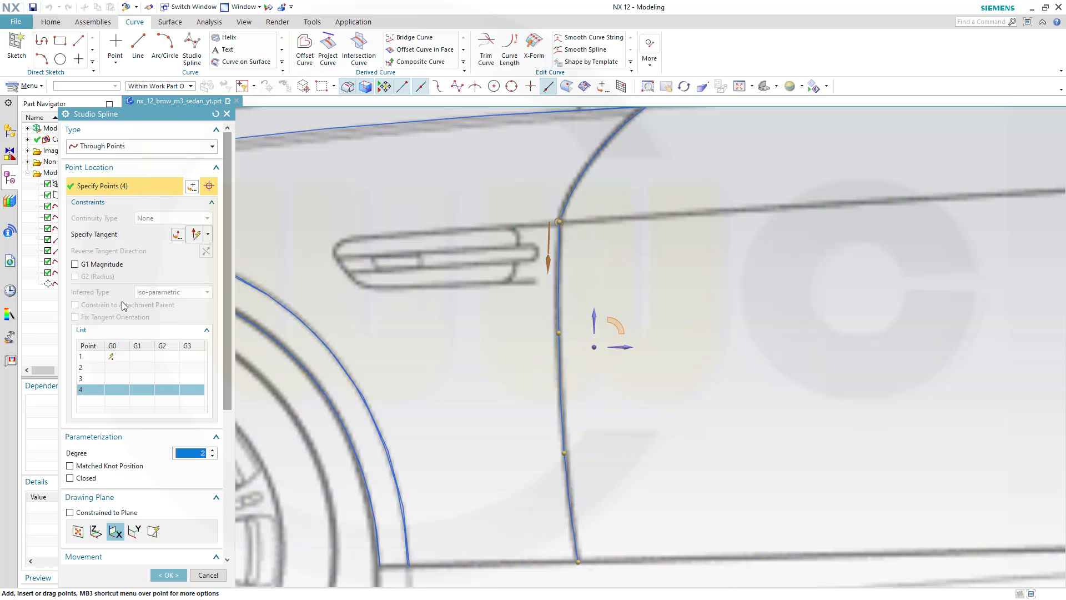
pyautogui.click(90, 359)
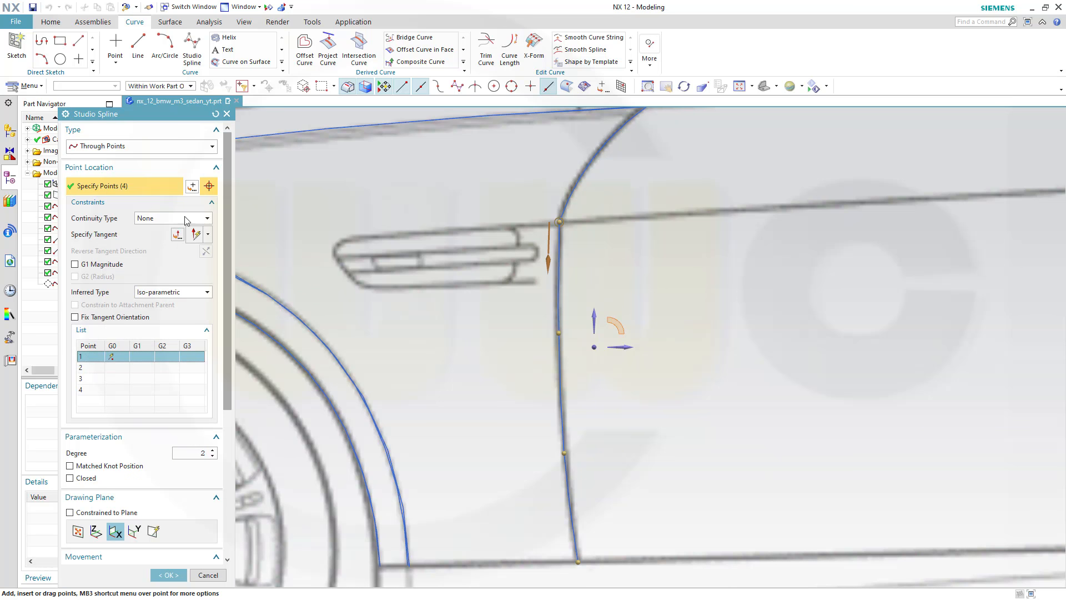
pyautogui.click(208, 218)
pyautogui.click(169, 238)
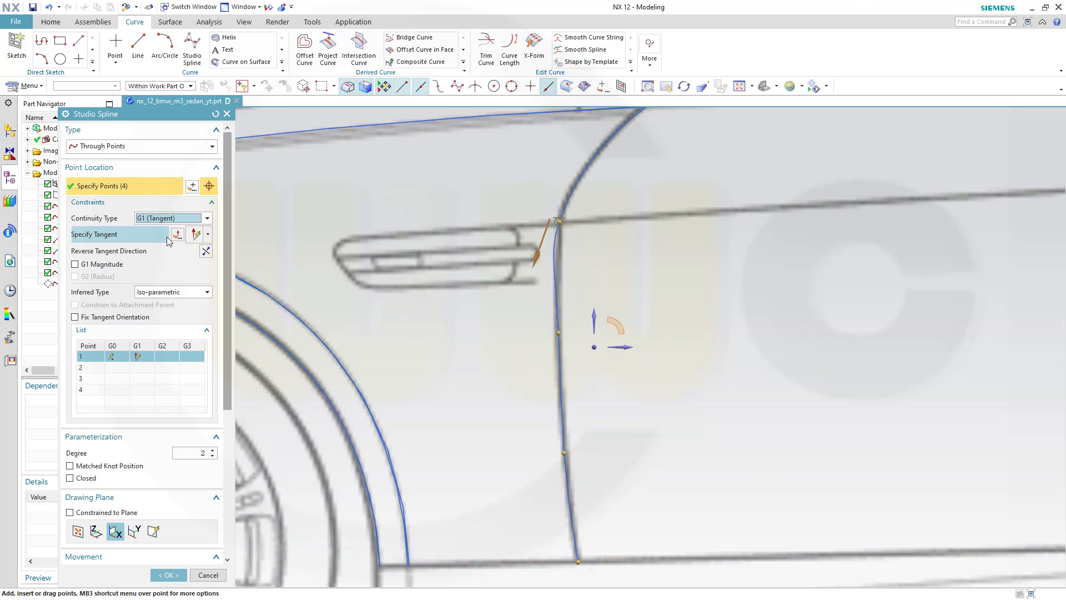
pyautogui.click(109, 240)
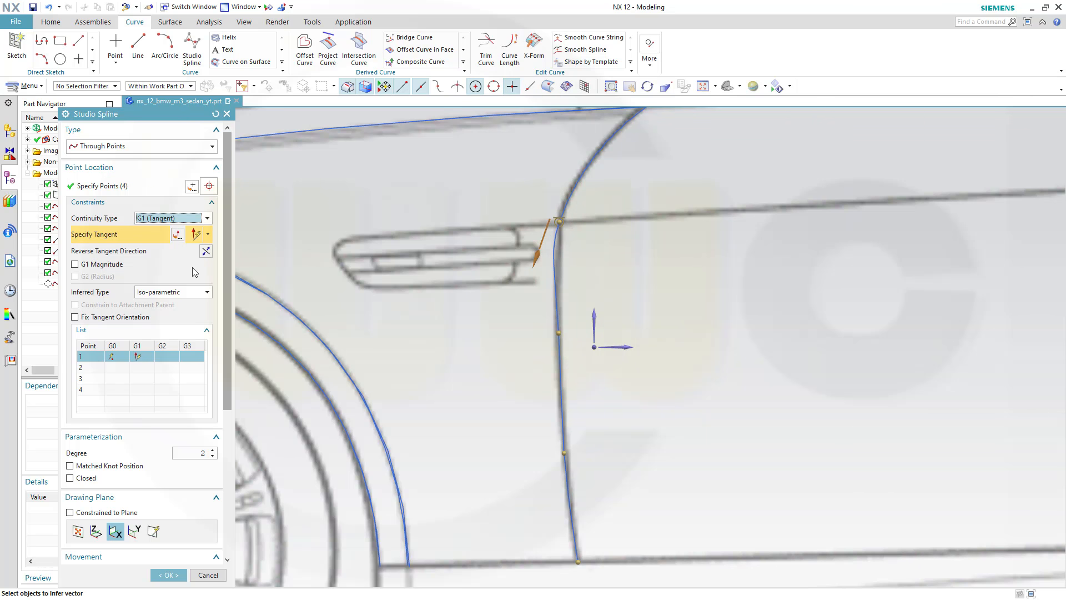
pyautogui.click(74, 265)
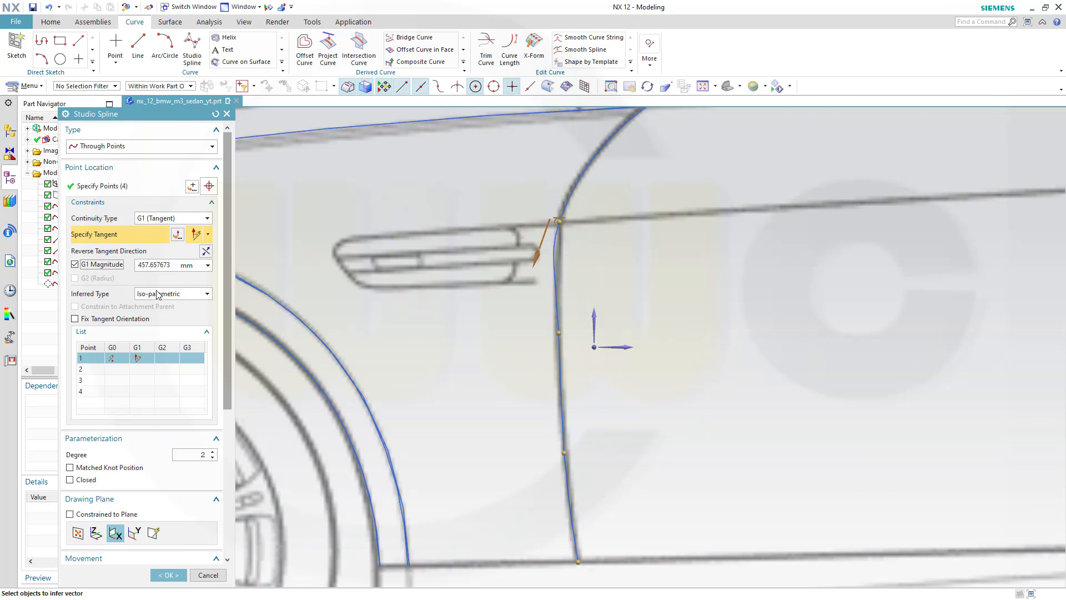
pyautogui.click(178, 264)
pyautogui.write('50')
pyautogui.press('Return')
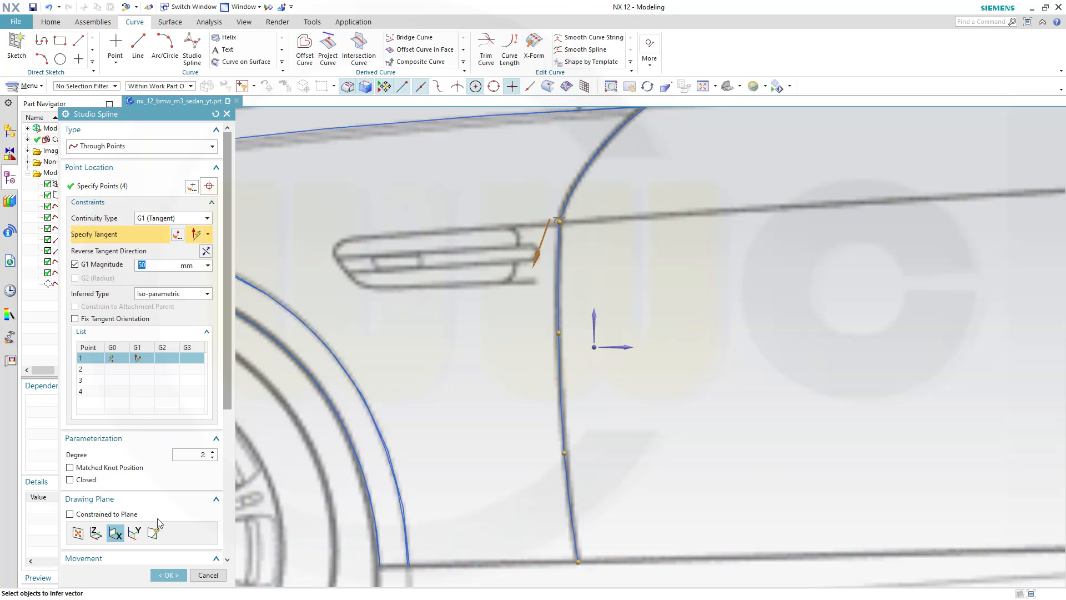
pyautogui.click(168, 575)
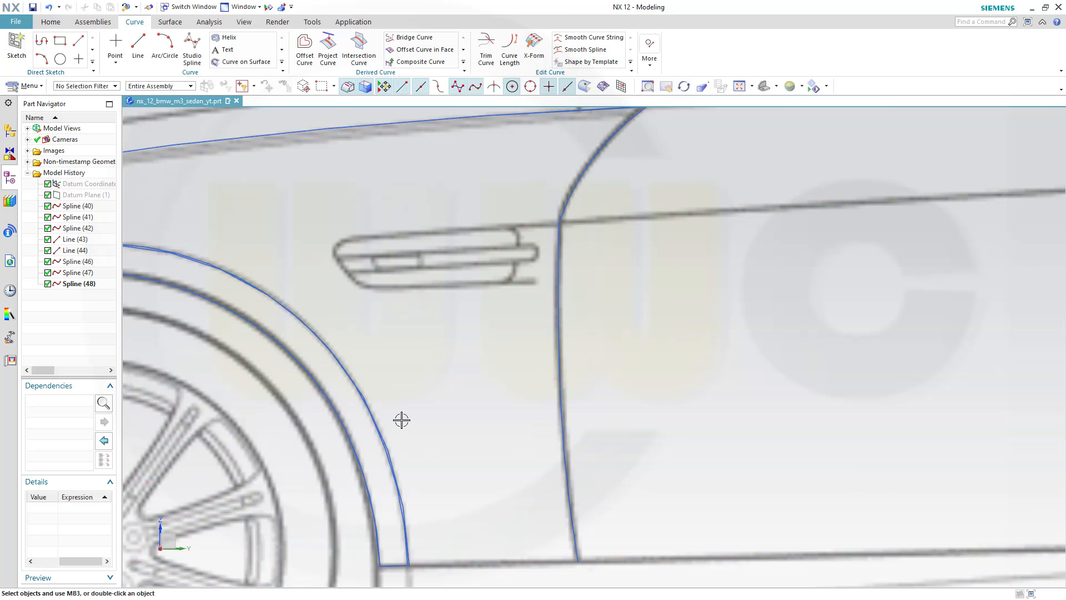
# Step: Draw a two-point, degree 2 Studio Spline along the sill from the door edge's lower end to the outer wheel-arch end, with G1 (Tangent) continuity there
pyautogui.scroll(-3, 401, 421)
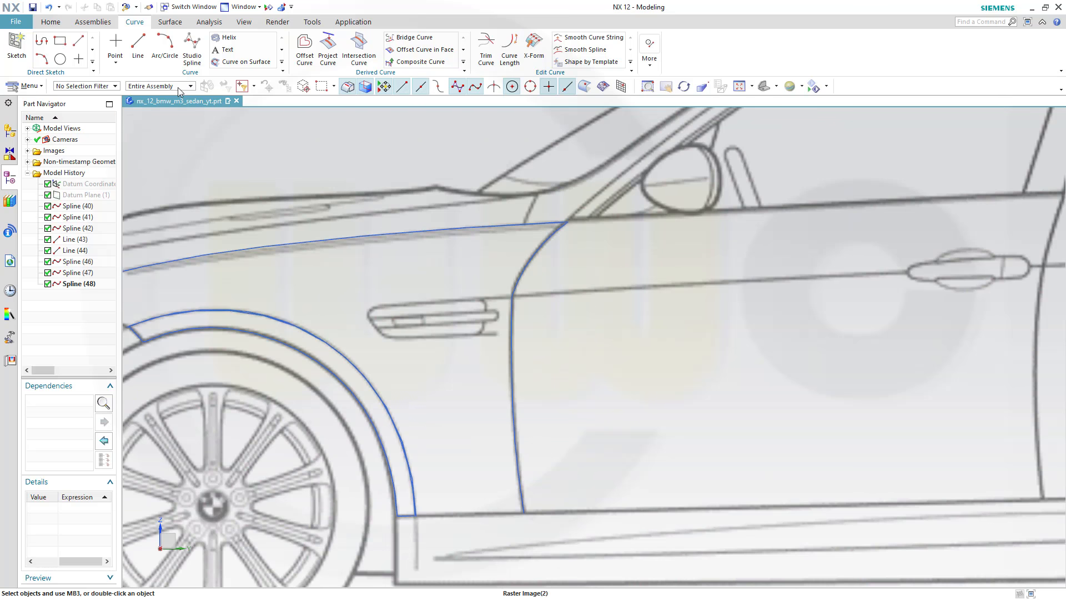
pyautogui.click(190, 45)
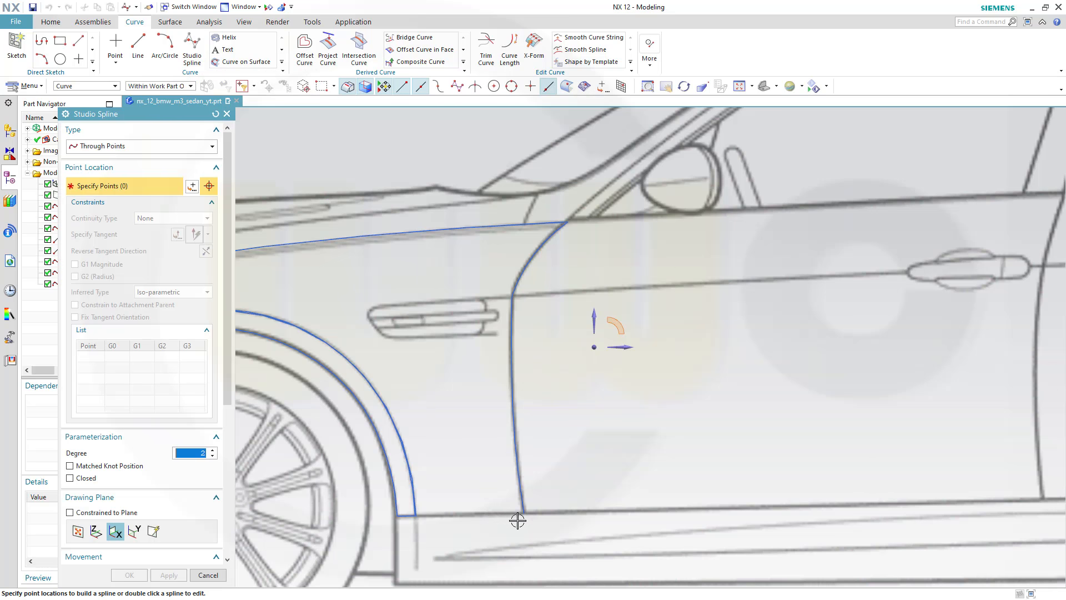
pyautogui.click(523, 512)
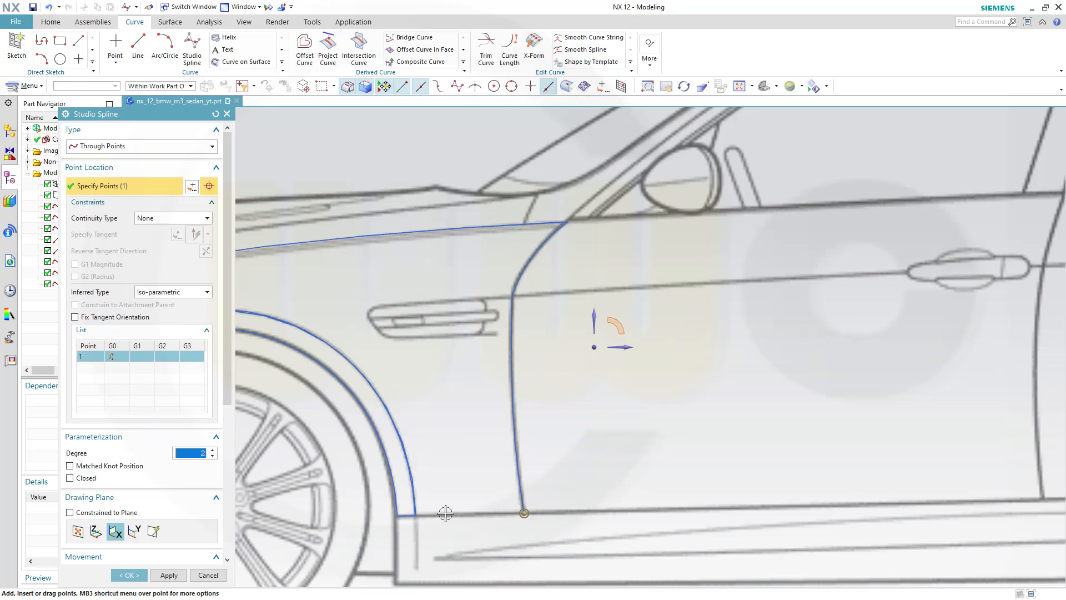
pyautogui.click(413, 515)
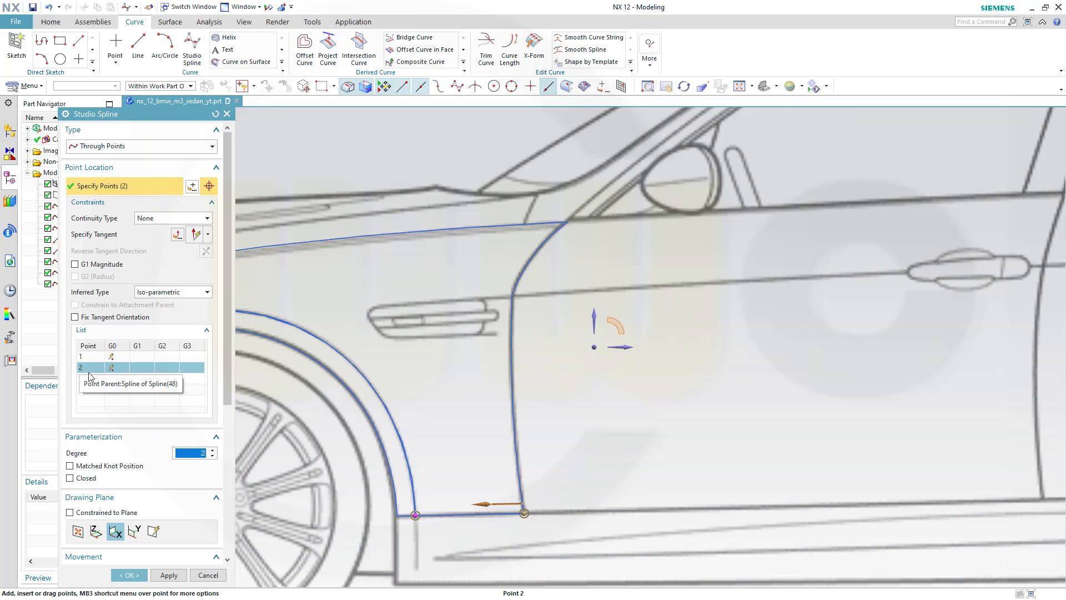
pyautogui.click(207, 220)
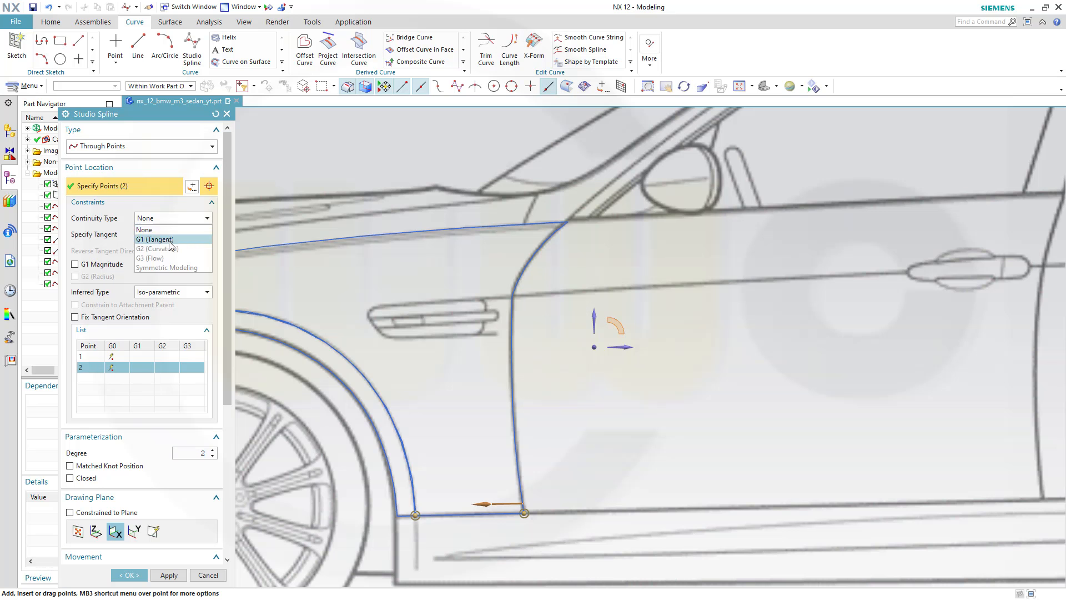
pyautogui.press('Escape')
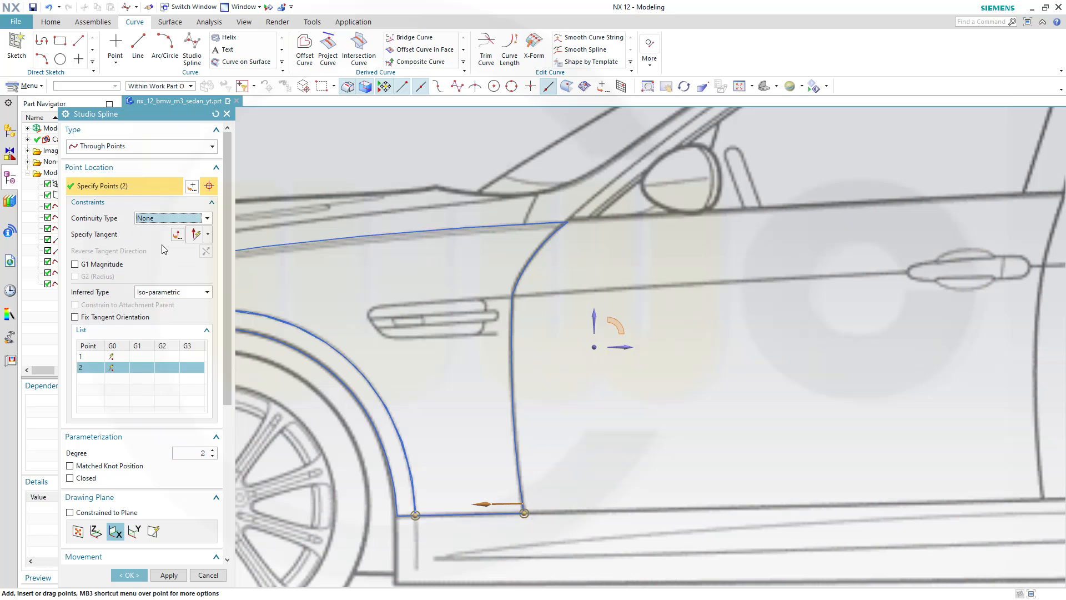
pyautogui.click(207, 218)
pyautogui.click(162, 242)
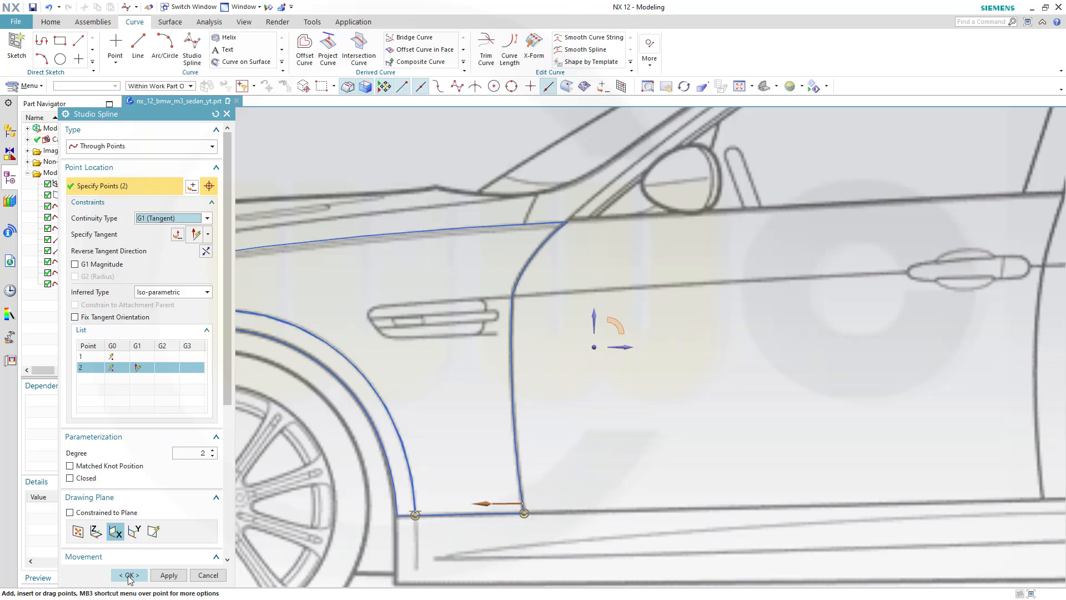
pyautogui.click(128, 575)
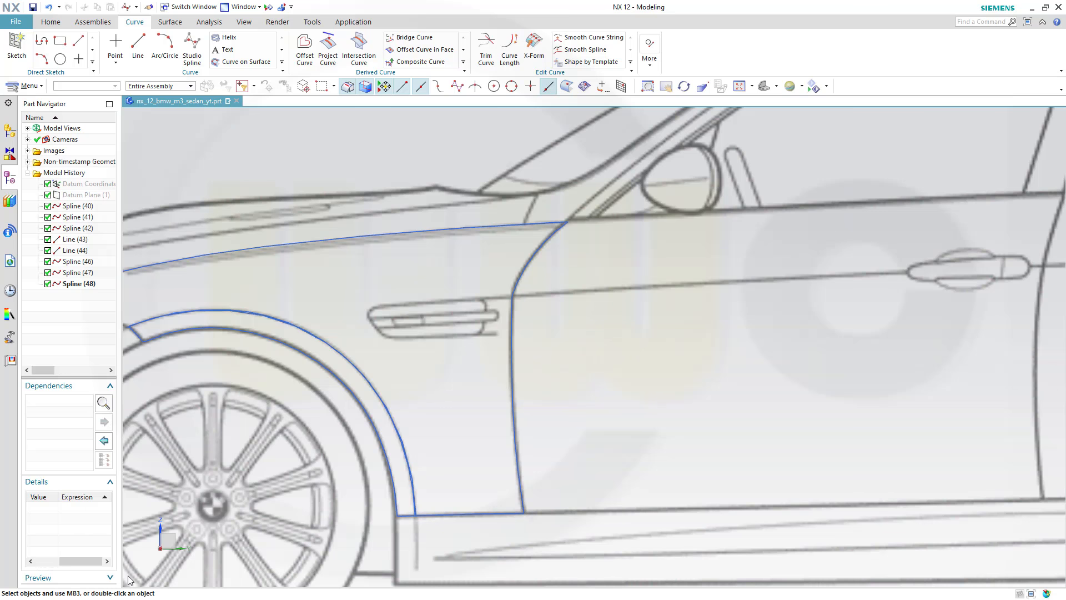
pyautogui.scroll(-3, 350, 376)
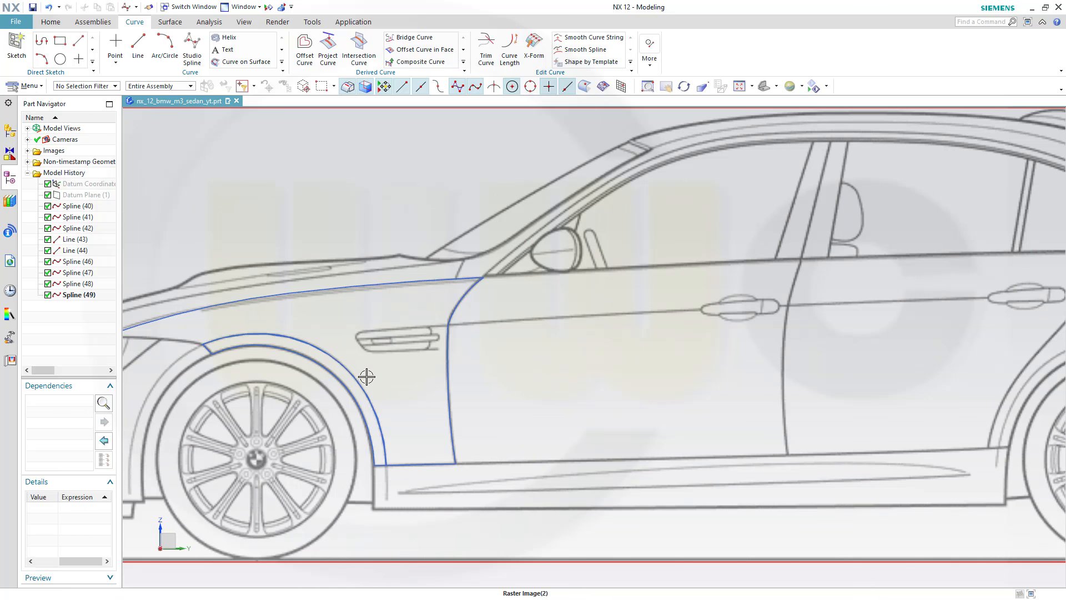
pyautogui.keyDown('shift'); pyautogui.moveTo(269, 362); pyautogui.dragTo(488, 380, button='middle'); pyautogui.keyUp('shift')
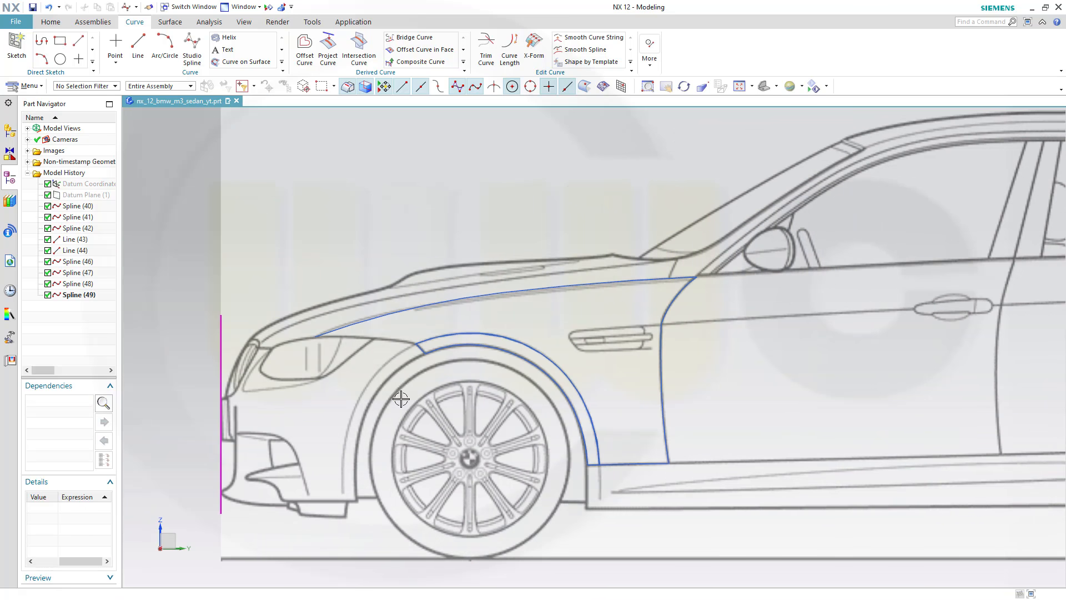
pyautogui.scroll(2, 397, 399)
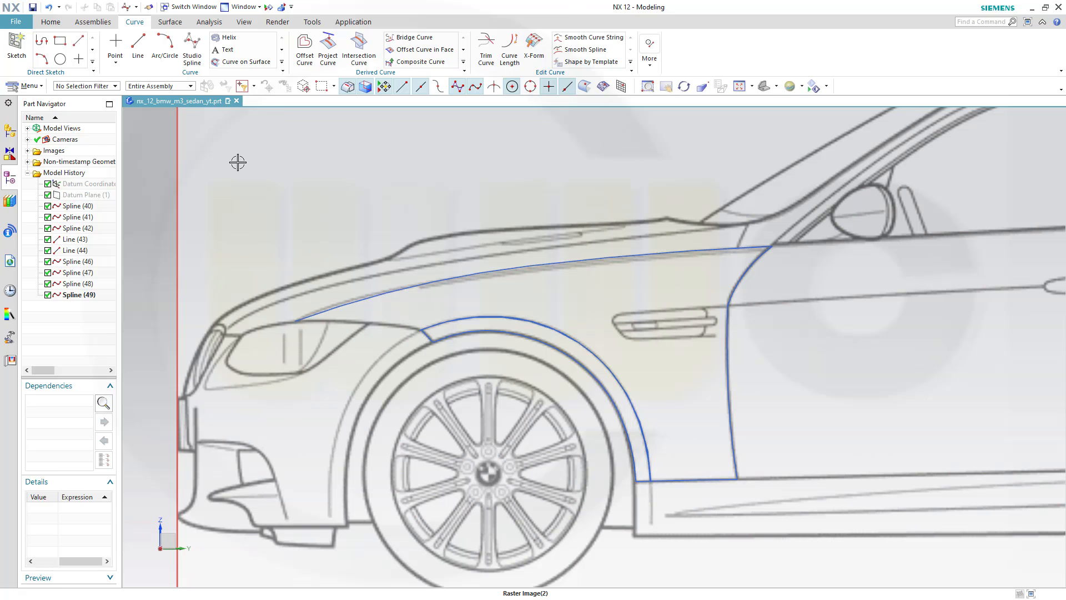
pyautogui.click(192, 49)
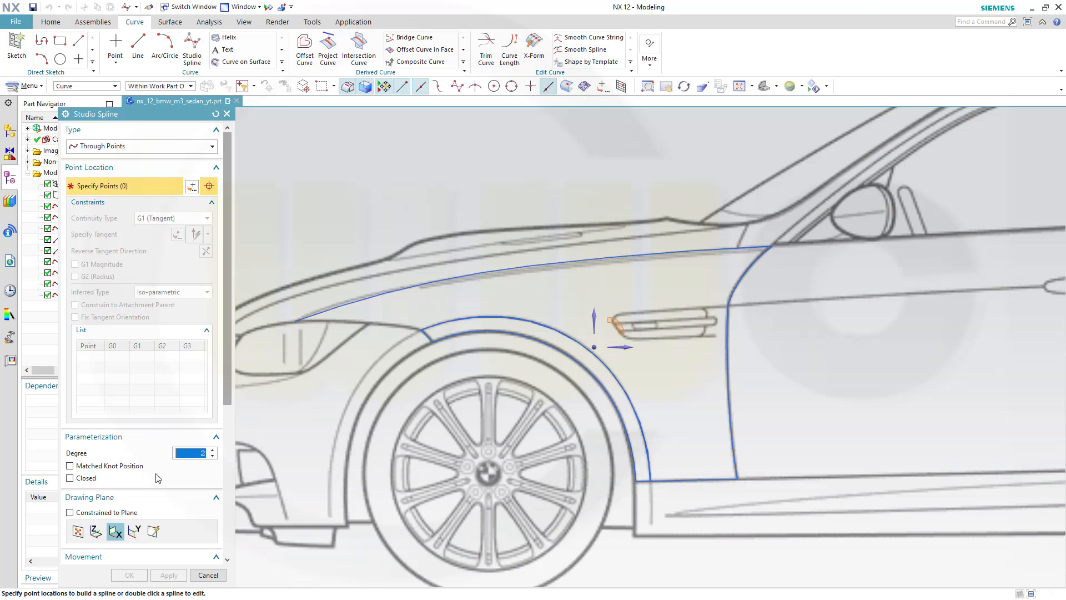
pyautogui.scroll(-2, 162, 525)
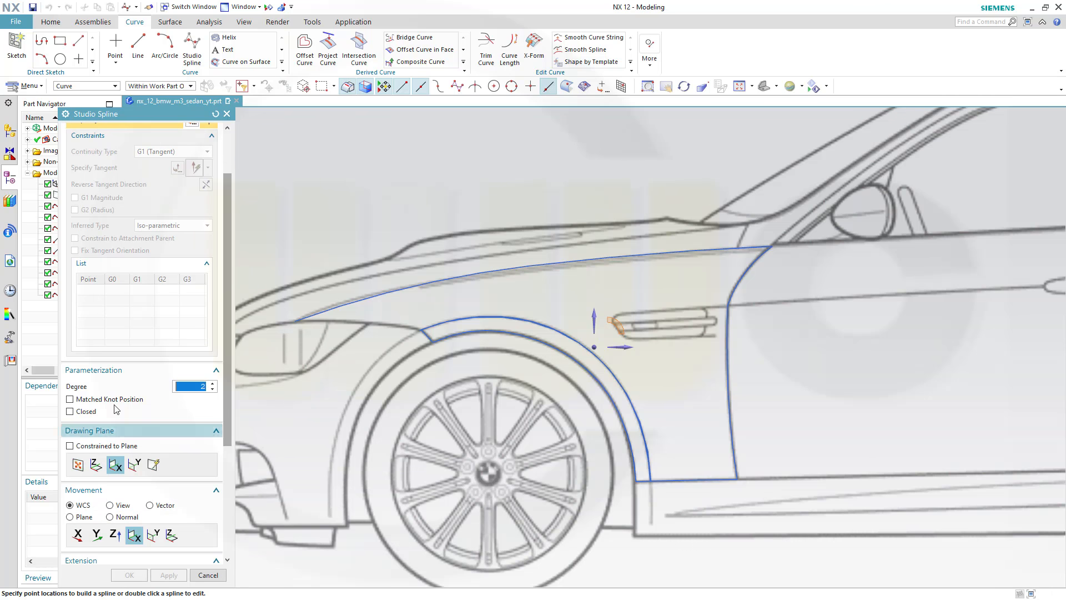
pyautogui.doubleClick(294, 321)
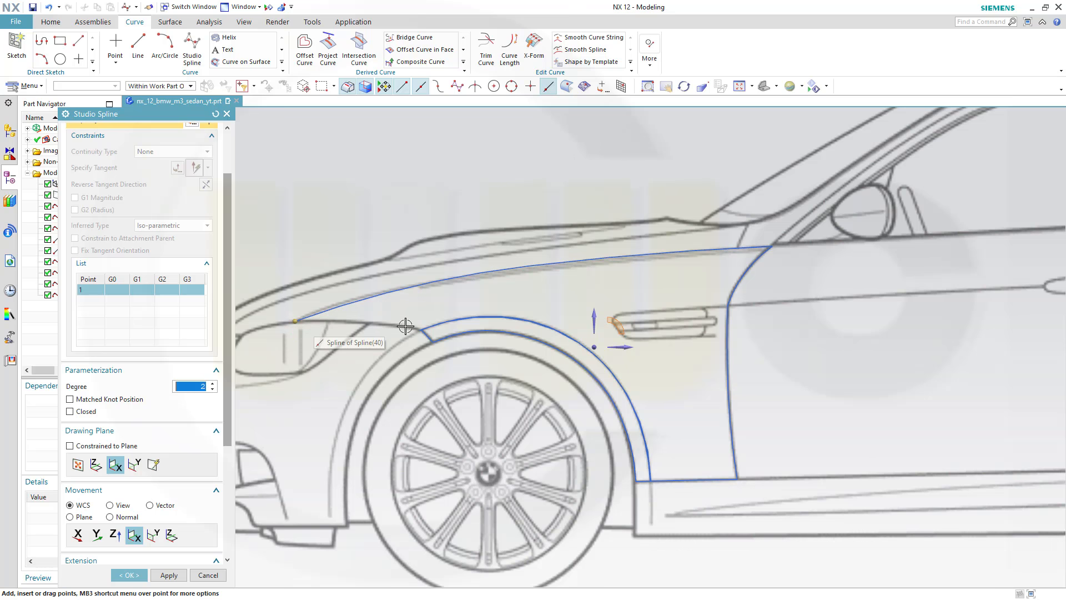
pyautogui.click(339, 322)
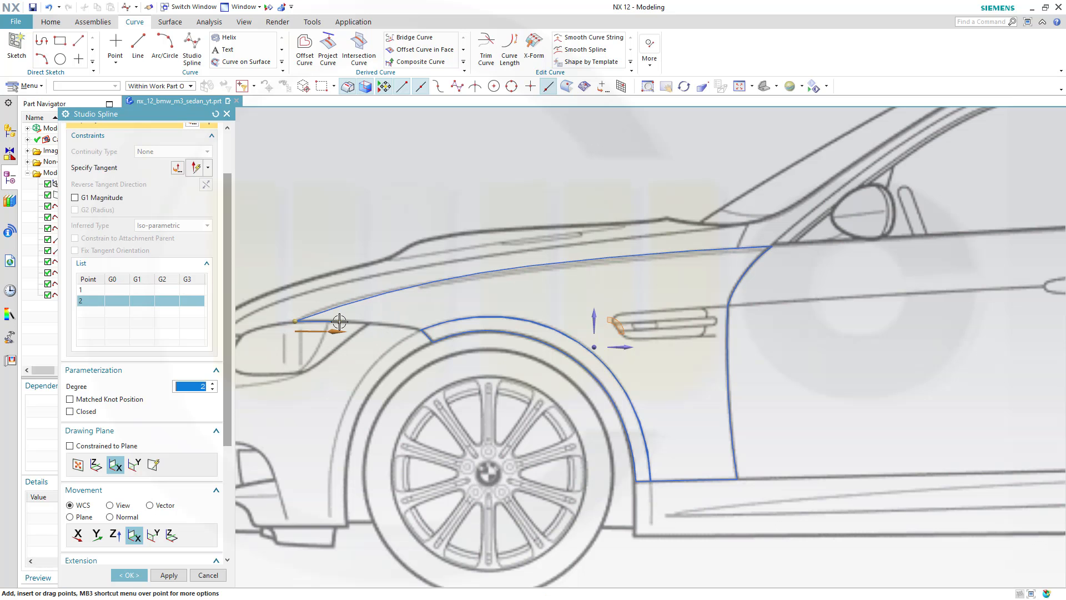
pyautogui.click(383, 324)
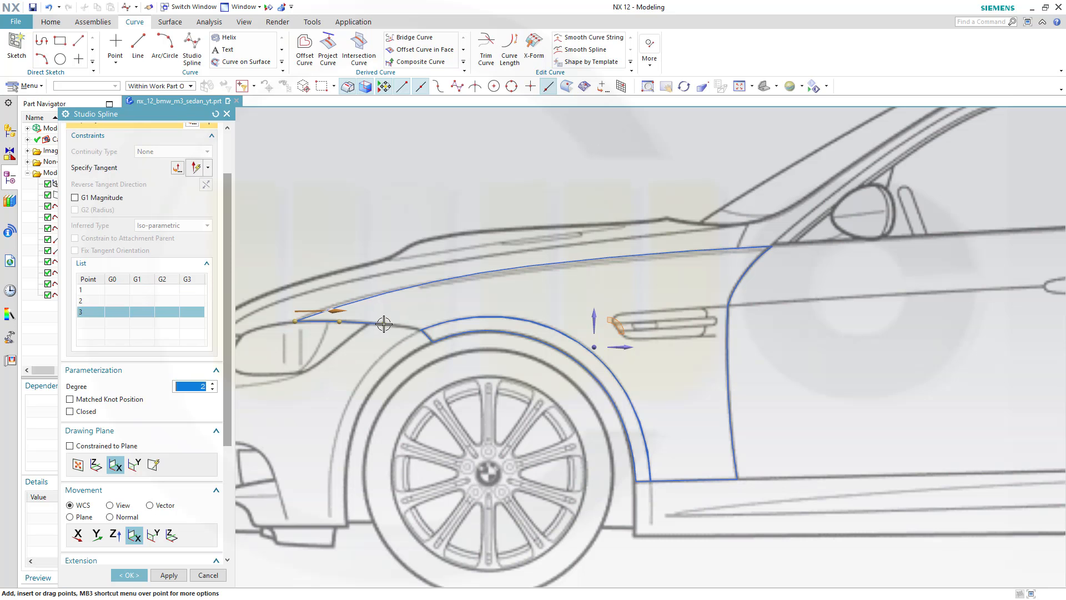
pyautogui.click(418, 330)
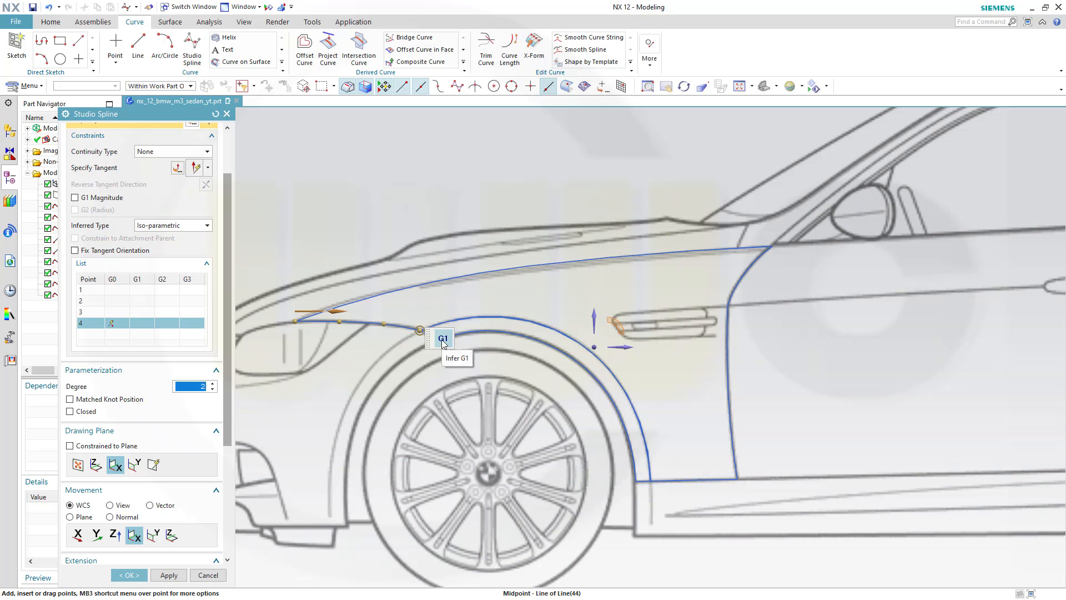
pyautogui.click(442, 339)
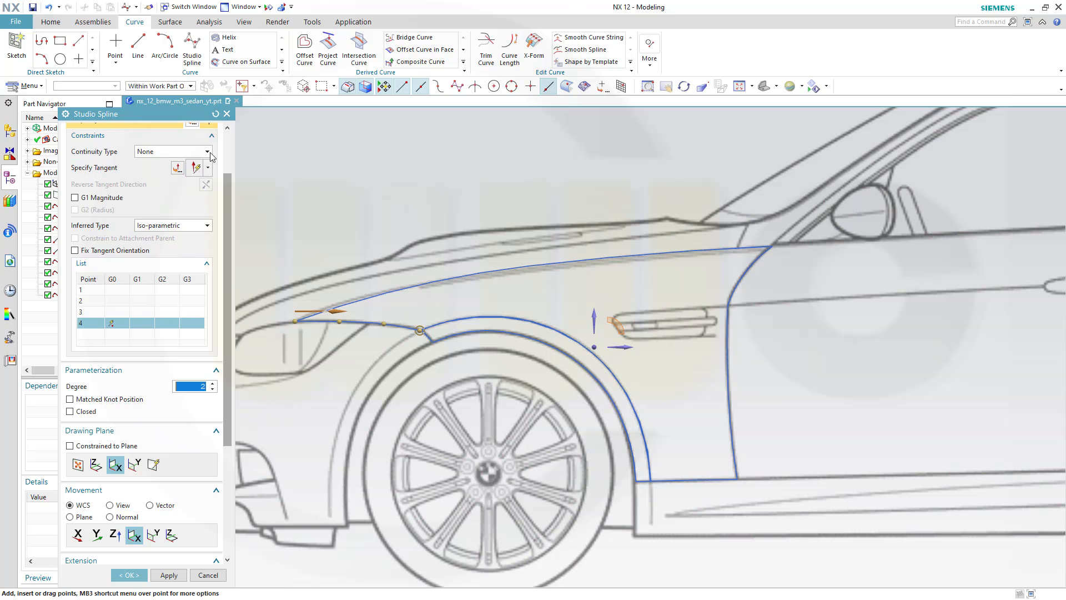
pyautogui.click(208, 152)
pyautogui.click(155, 171)
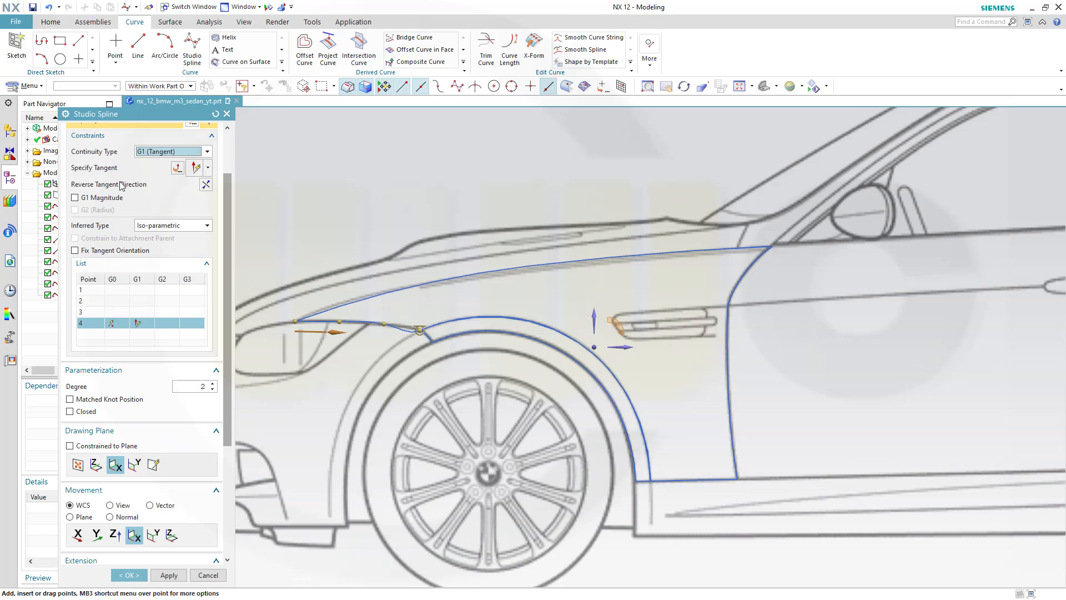
pyautogui.click(97, 168)
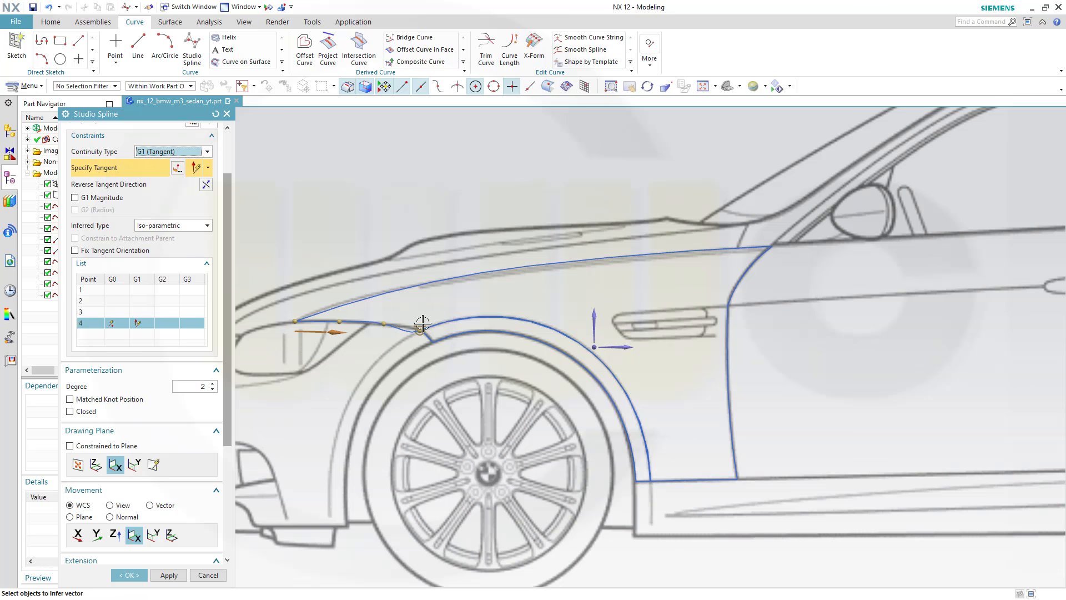
pyautogui.scroll(2, 427, 335)
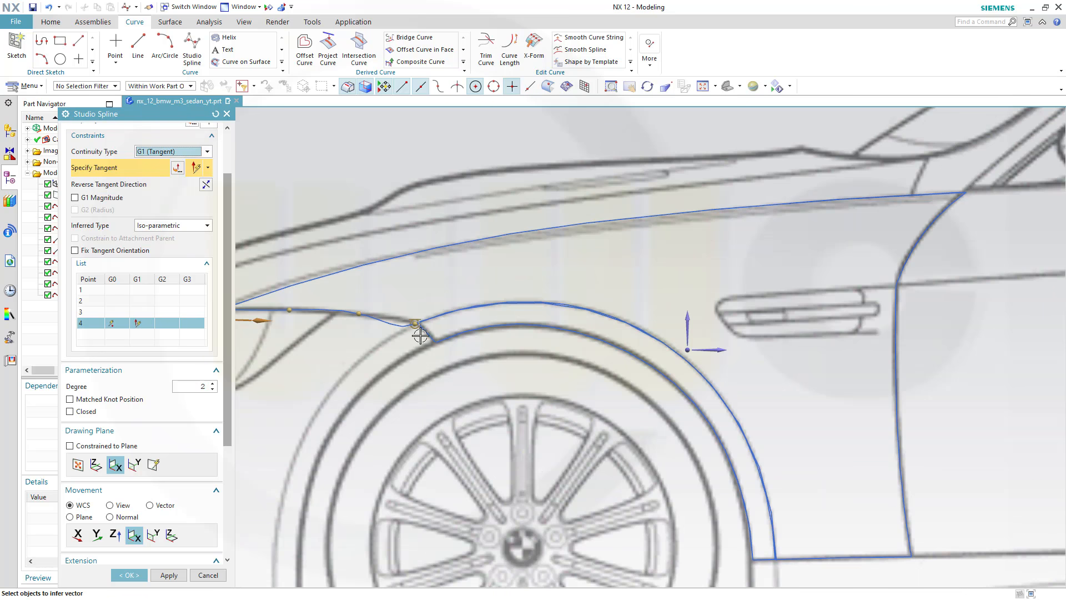
pyautogui.click(423, 336)
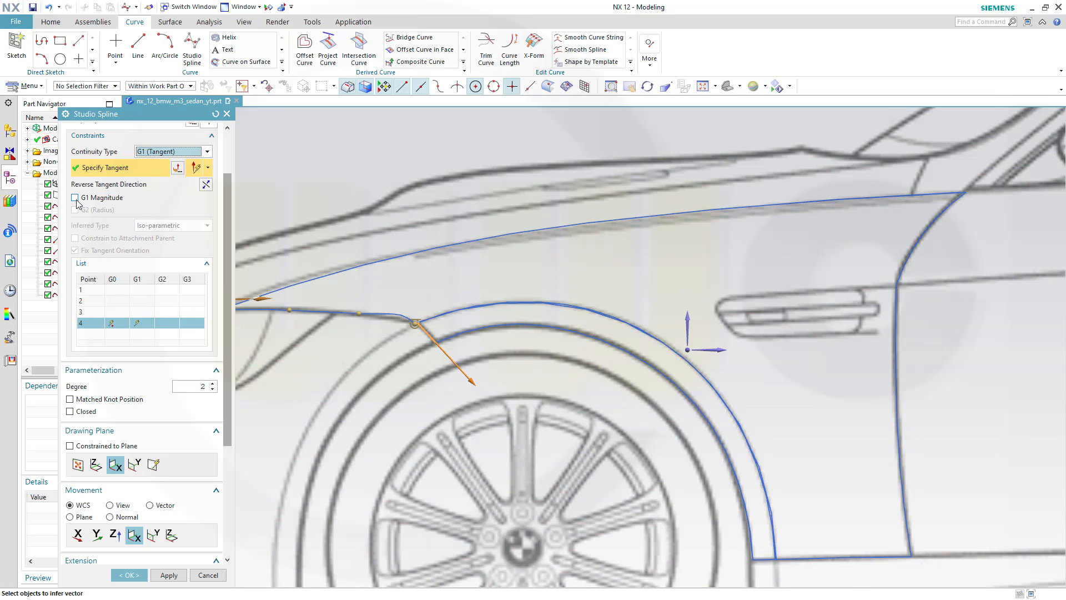
pyautogui.click(75, 199)
pyautogui.doubleClick(176, 198)
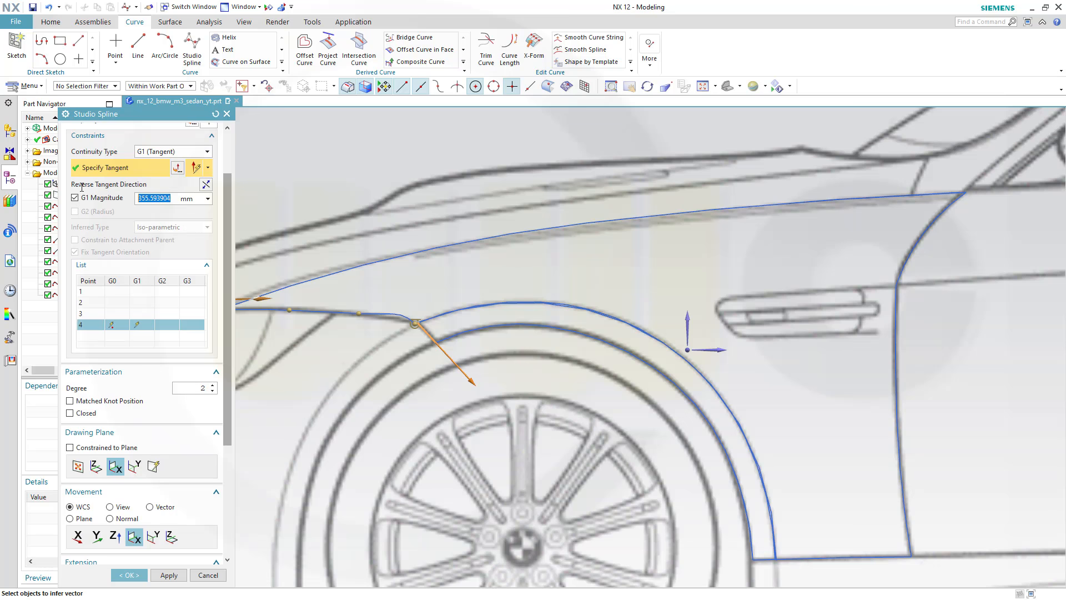
pyautogui.write('50')
pyautogui.scroll(6, 395, 326)
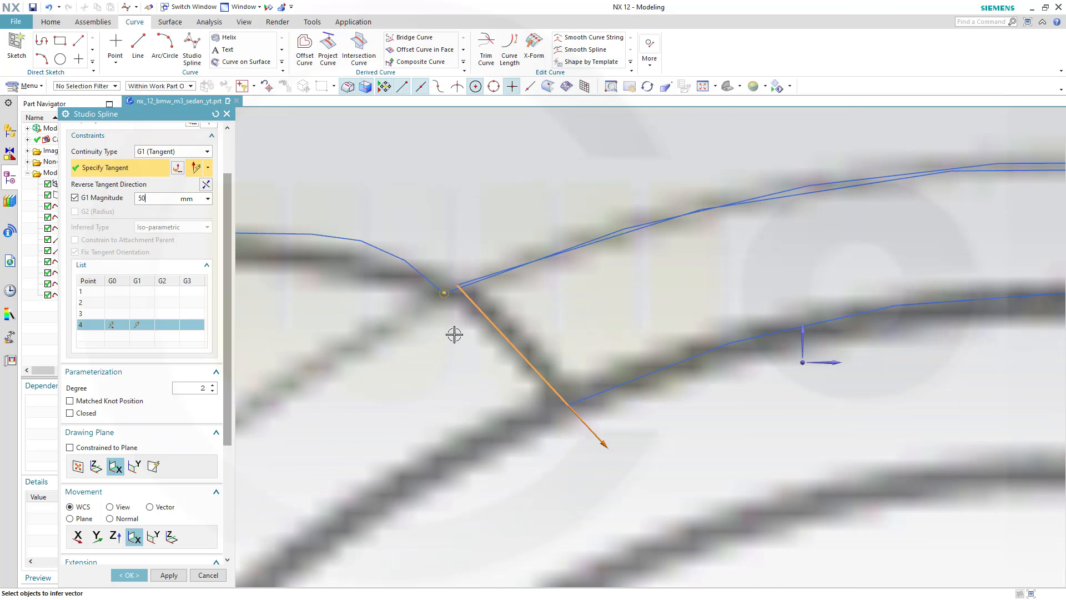
pyautogui.scroll(3, 466, 330)
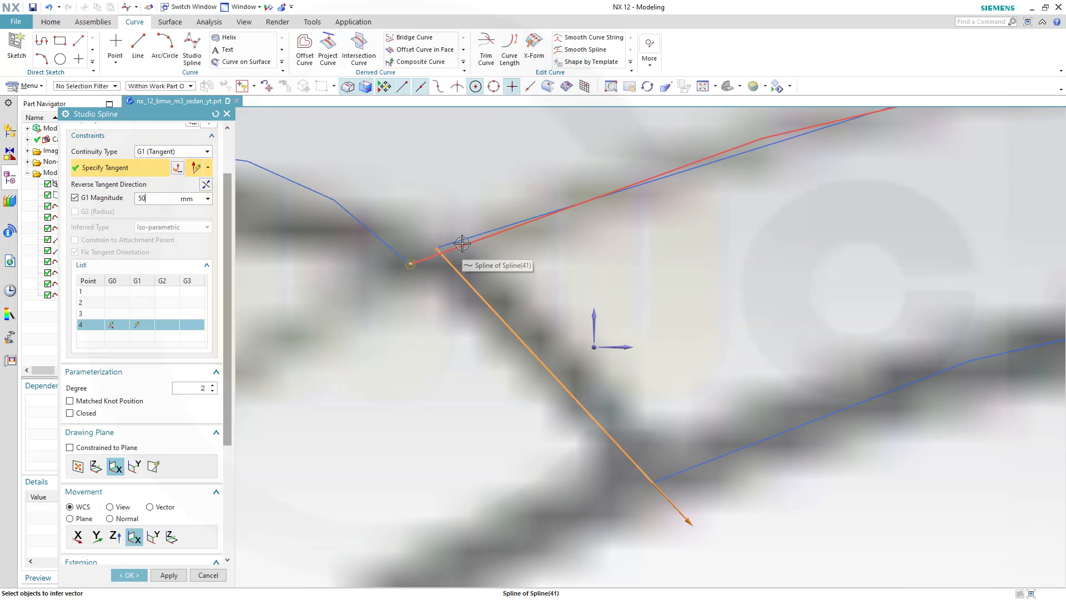
pyautogui.scroll(-4, 458, 248)
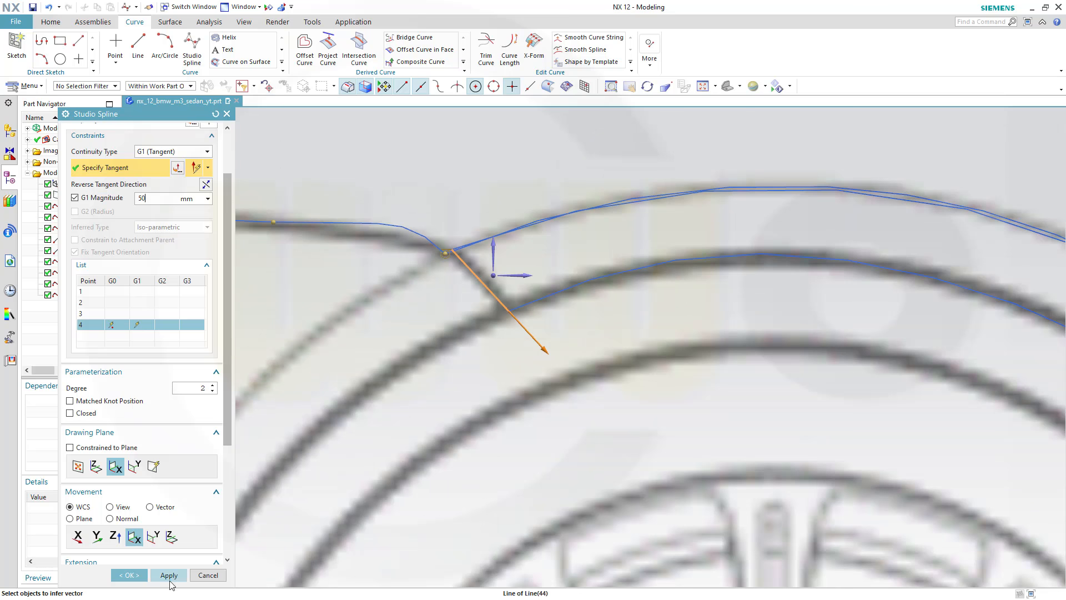
pyautogui.click(206, 575)
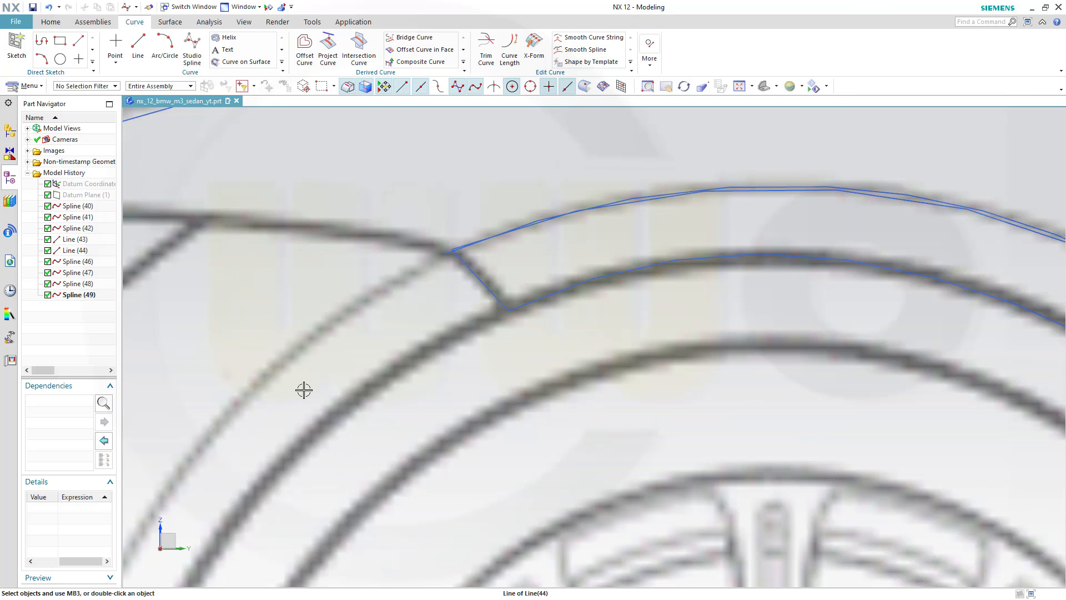
# Step: Examine how the wheel-arch splines meet the short connecting line at the fender's front corner against the blueprint
pyautogui.scroll(-2, 303, 387)
pyautogui.scroll(3, 297, 333)
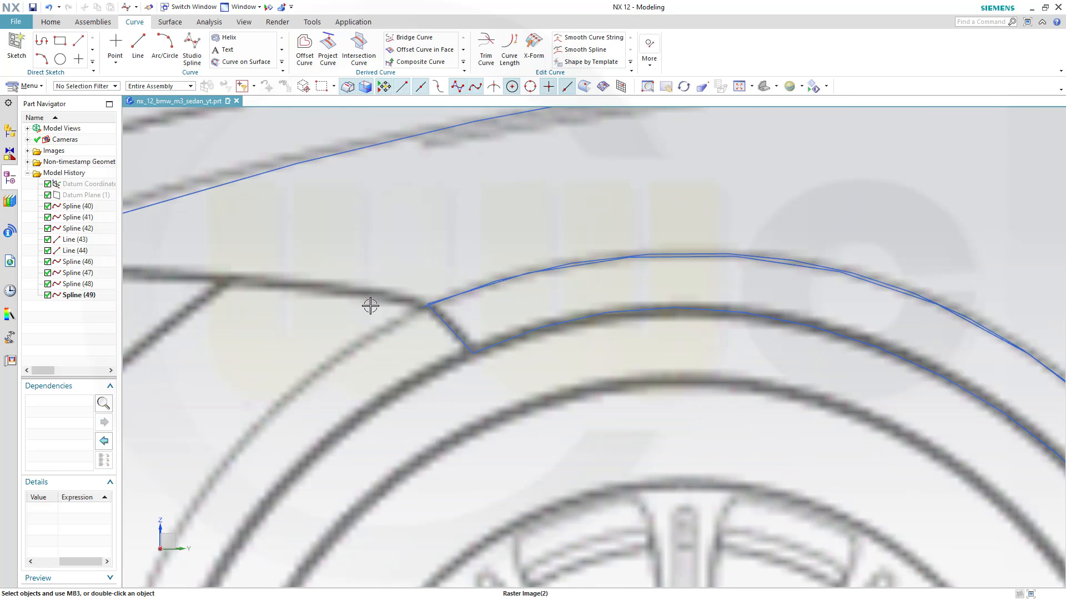
pyautogui.scroll(2, 371, 305)
pyautogui.scroll(1, 449, 309)
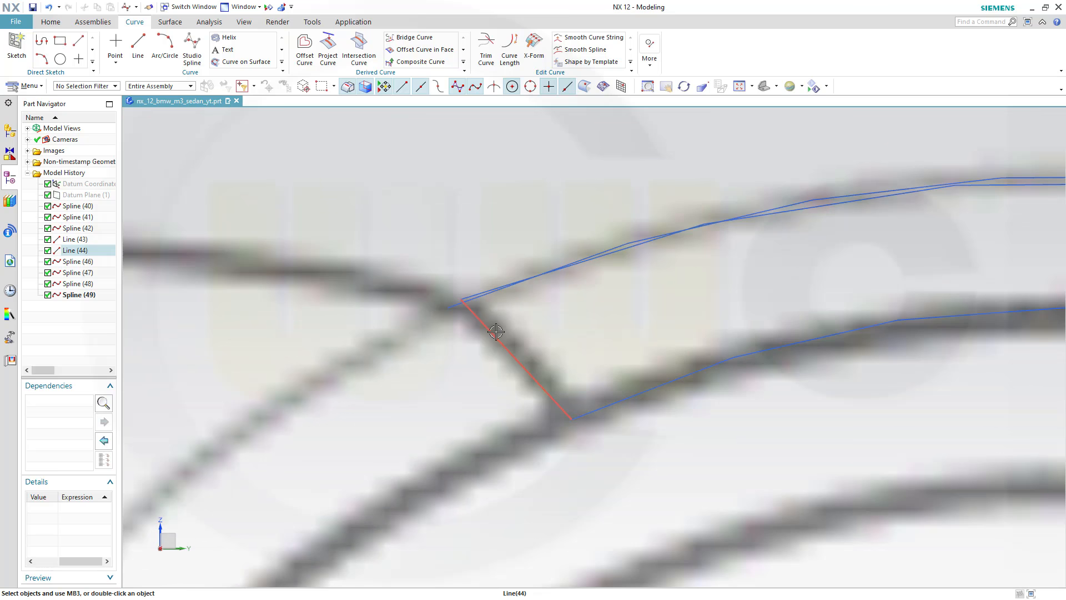
pyautogui.scroll(1, 496, 332)
pyautogui.scroll(-2, 614, 350)
pyautogui.scroll(-1, 685, 359)
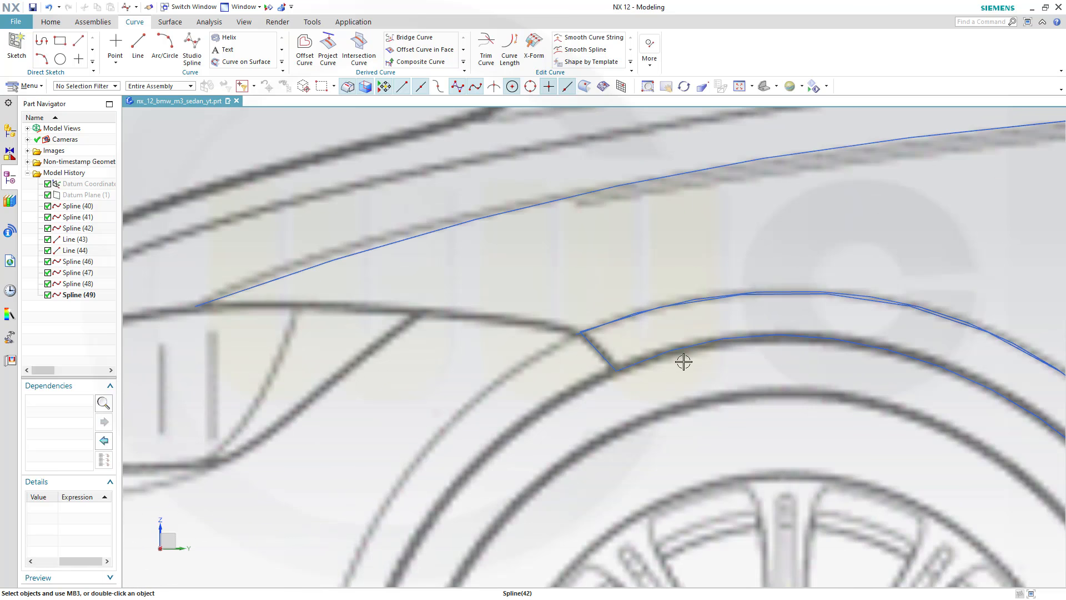
pyautogui.scroll(-1, 594, 408)
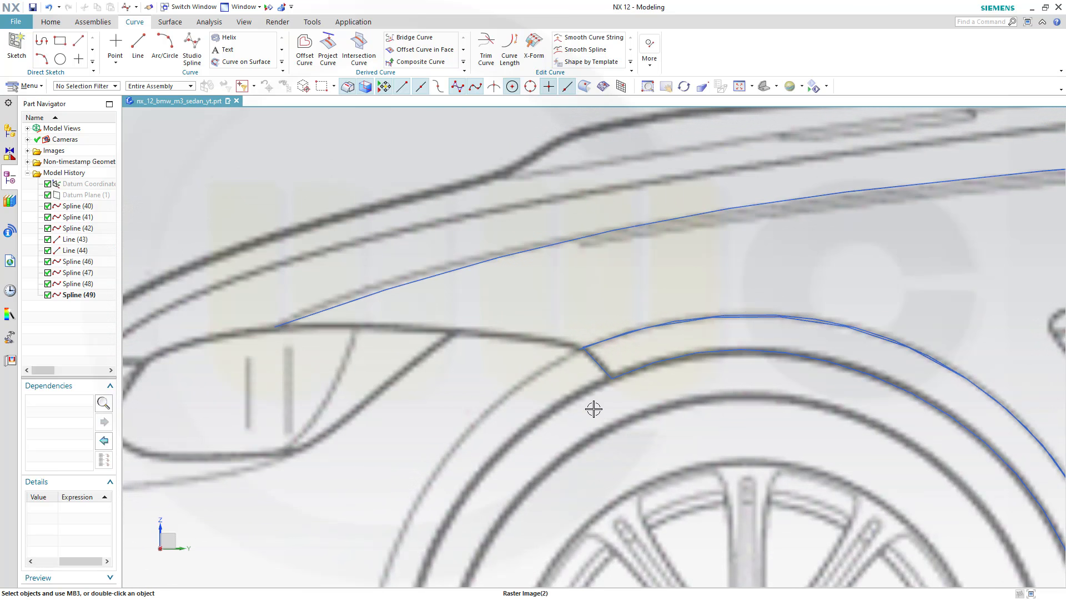
pyautogui.scroll(-1, 599, 455)
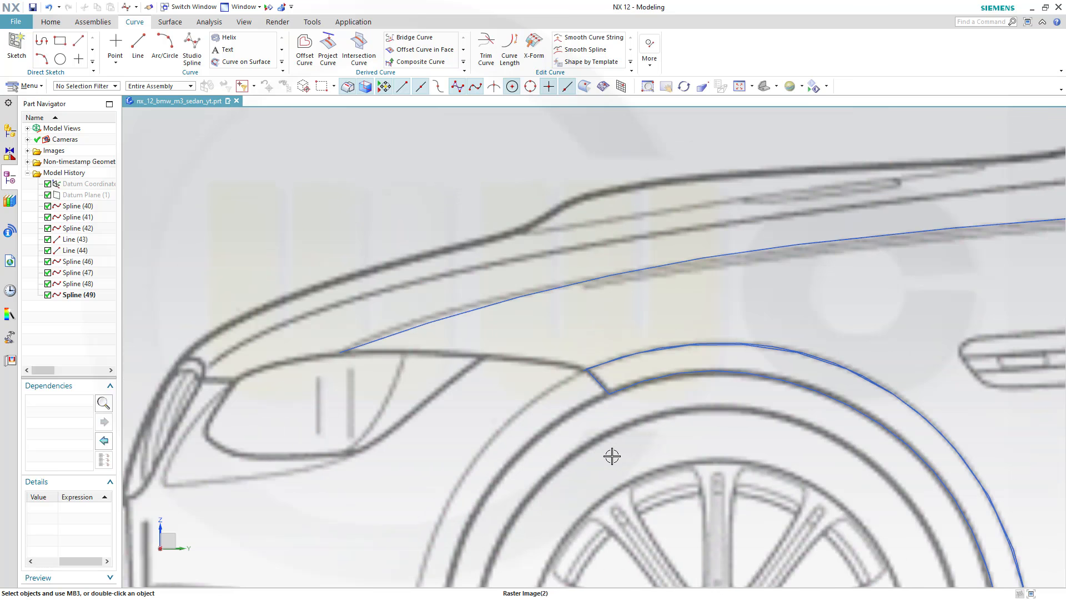
# Step: Hide the duplicate blueprint-plane splines of the inner wheel arch, the outer wheel arch and the fender's upper edge
pyautogui.moveTo(612, 455)
pyautogui.mouseDown(button='middle')
pyautogui.moveTo(625, 454)
pyautogui.moveTo(623, 464)
pyautogui.mouseUp(button='middle')
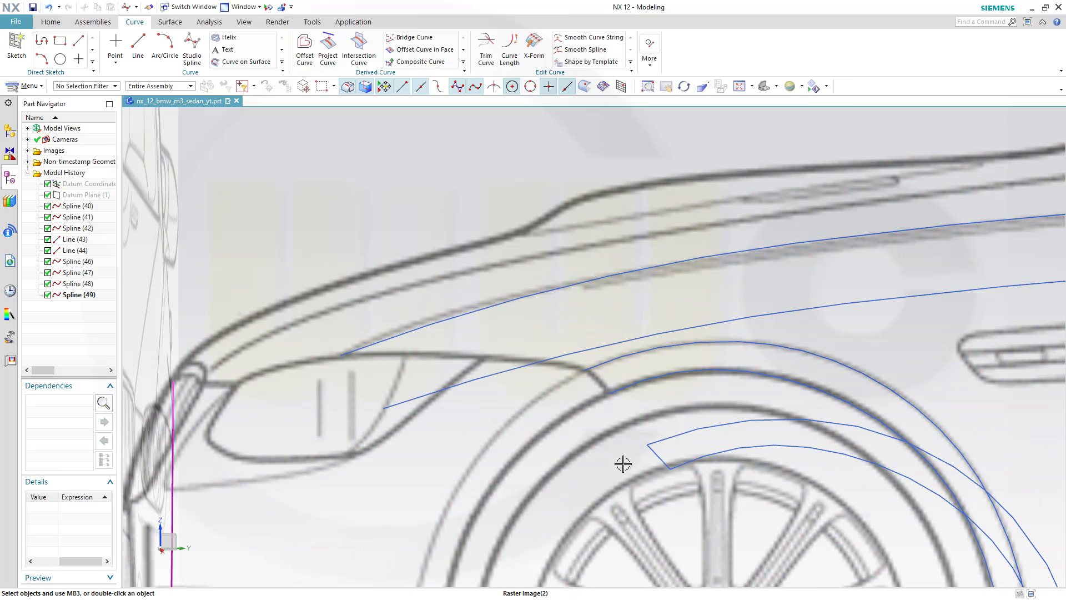
pyautogui.rightClick(634, 383)
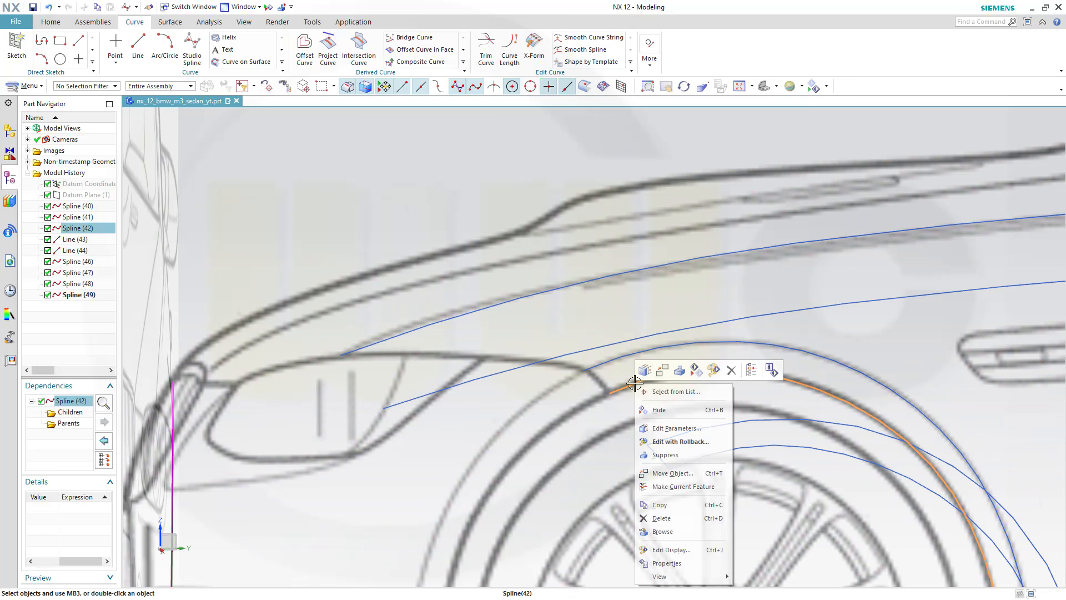
pyautogui.click(661, 410)
pyautogui.rightClick(642, 353)
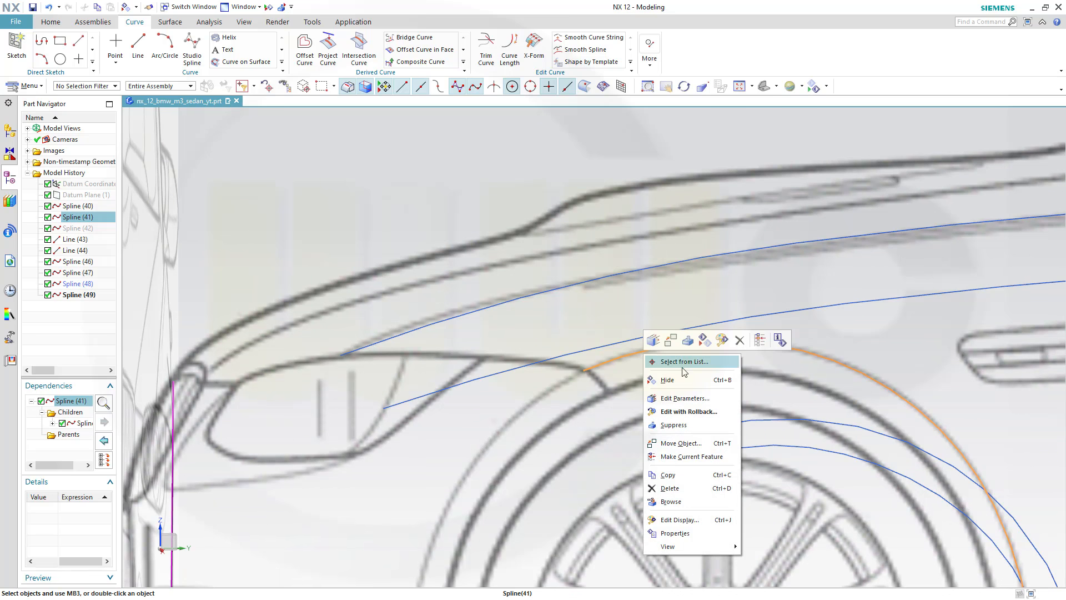
pyautogui.click(676, 382)
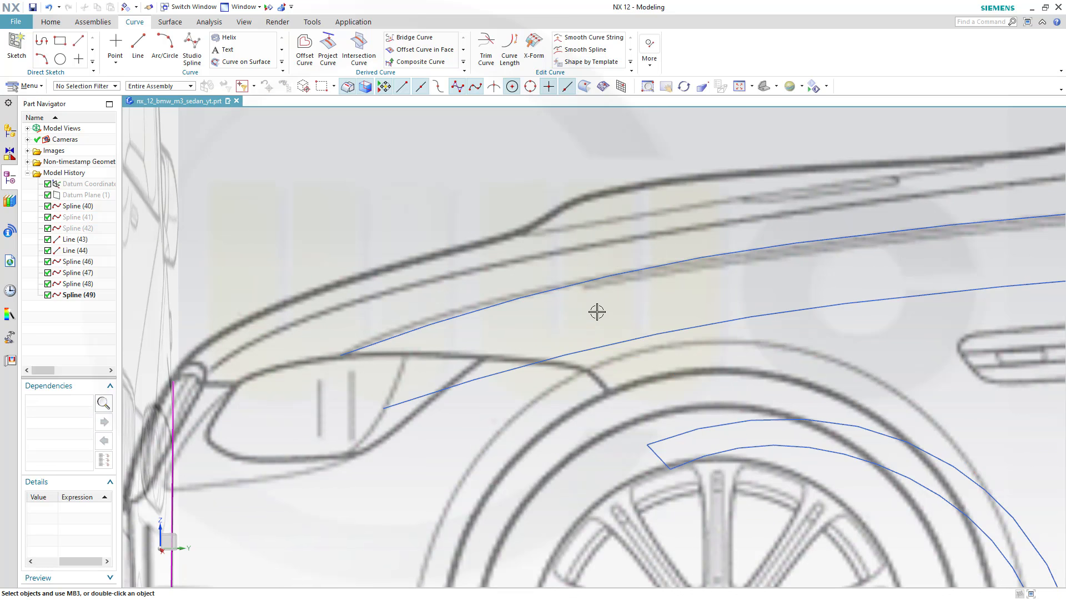
pyautogui.rightClick(525, 290)
pyautogui.click(547, 326)
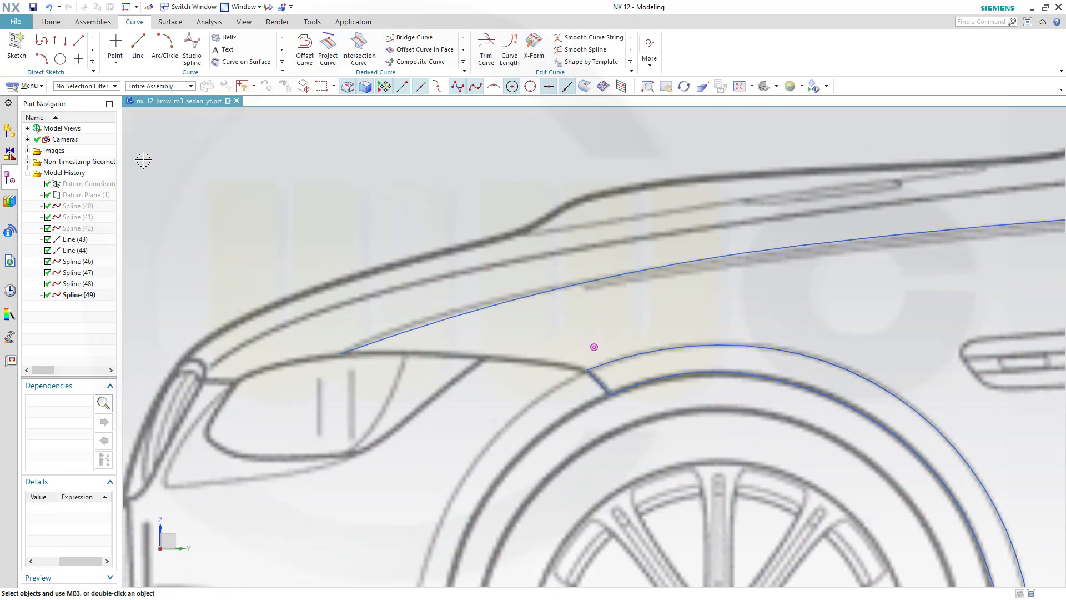
# Step: Draw a degree 2 through-points Studio Spline along the headlight's upper edge, from the fender upper edge's front end to the short connecting line's start point
pyautogui.click(192, 49)
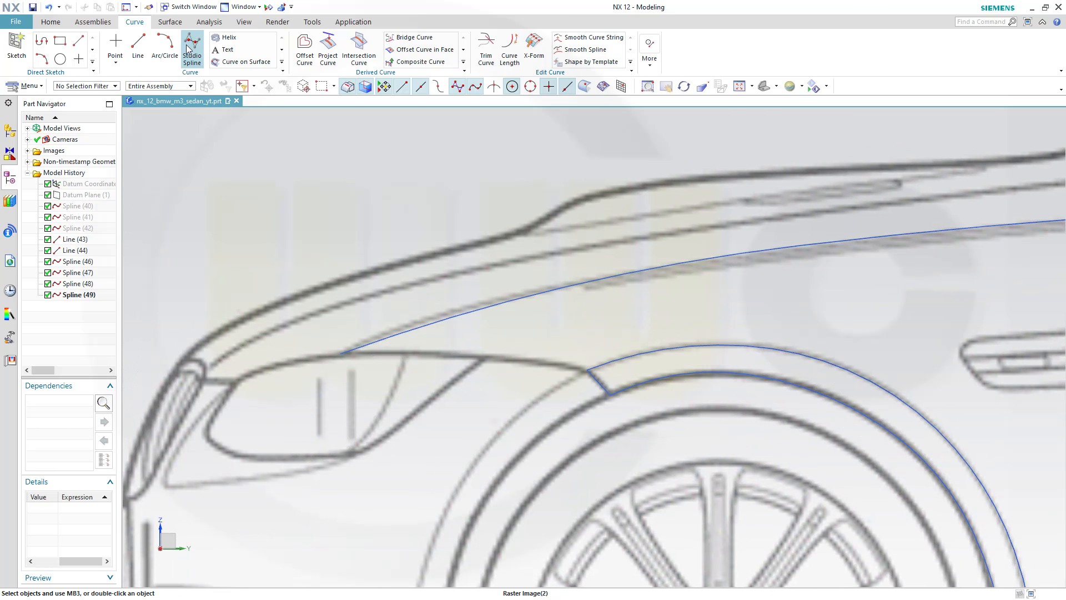
pyautogui.click(340, 353)
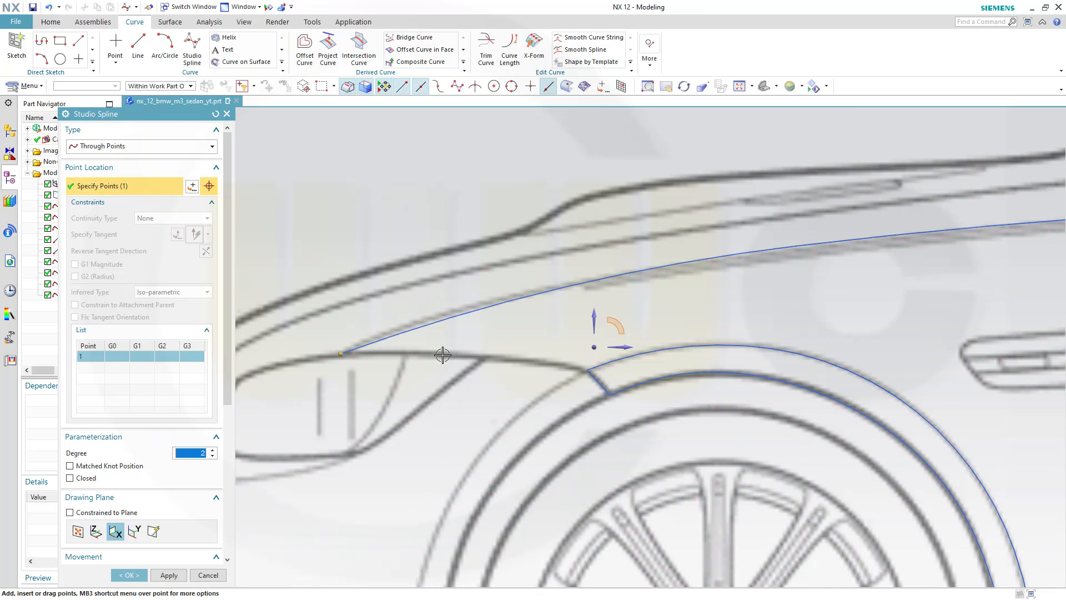
pyautogui.click(435, 355)
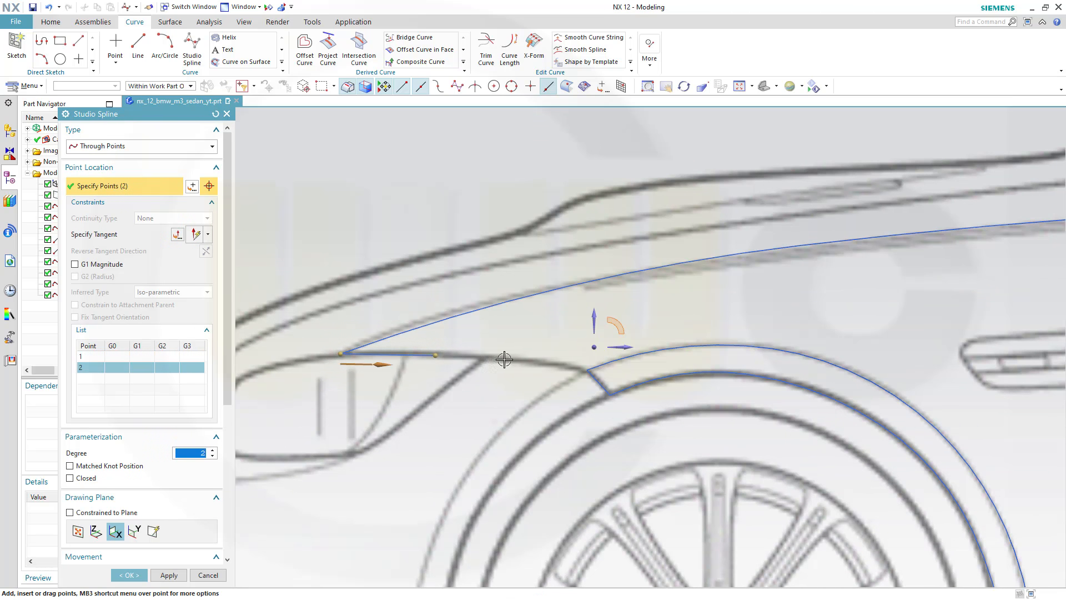
pyautogui.click(581, 358)
pyautogui.scroll(-3, 583, 377)
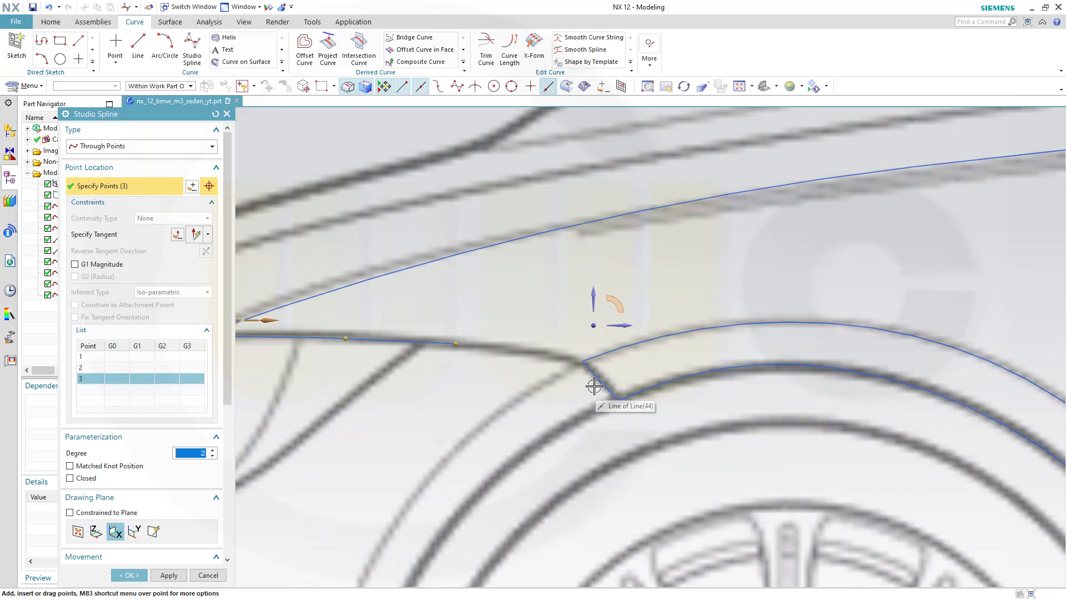
pyautogui.click(585, 360)
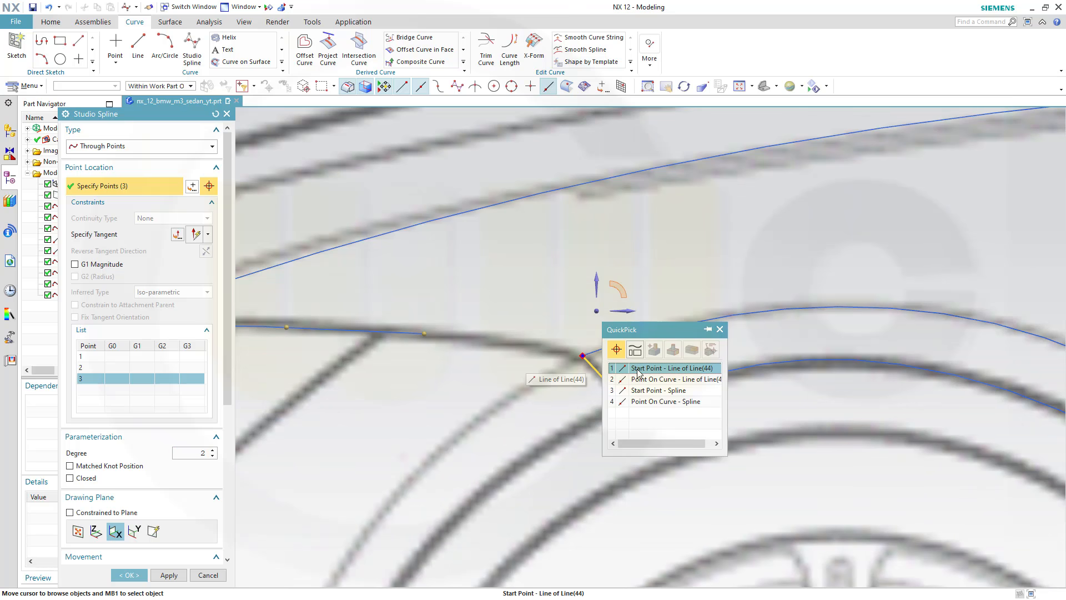
pyautogui.click(638, 368)
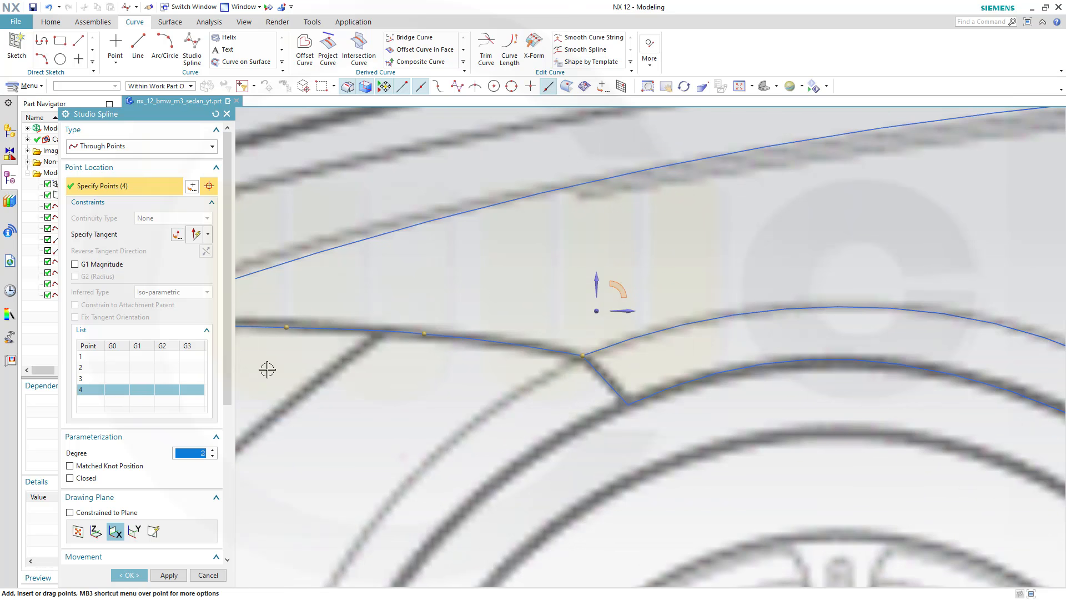
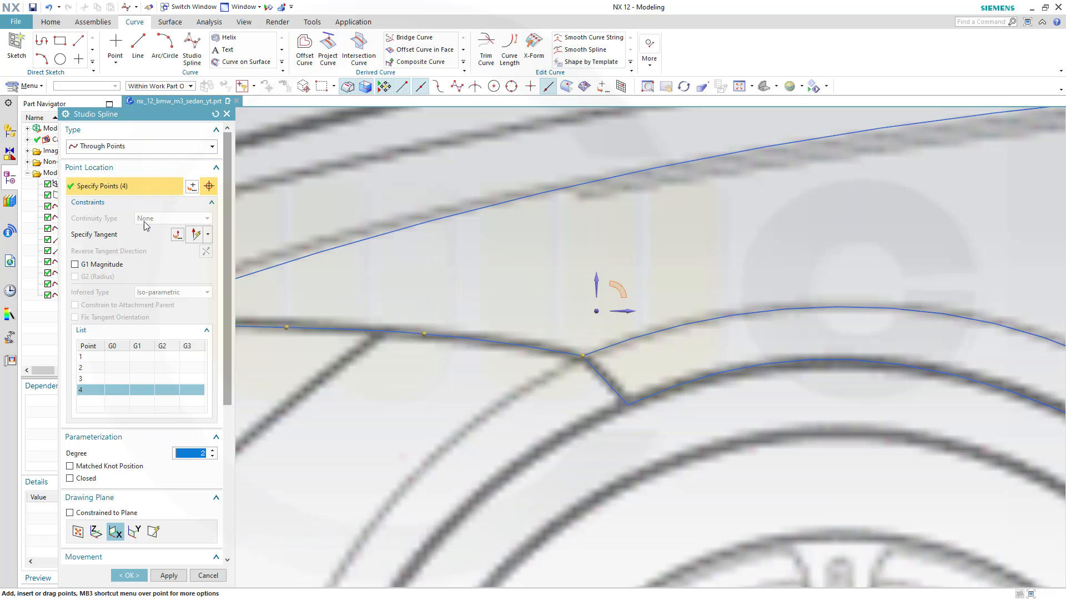
pyautogui.click(93, 396)
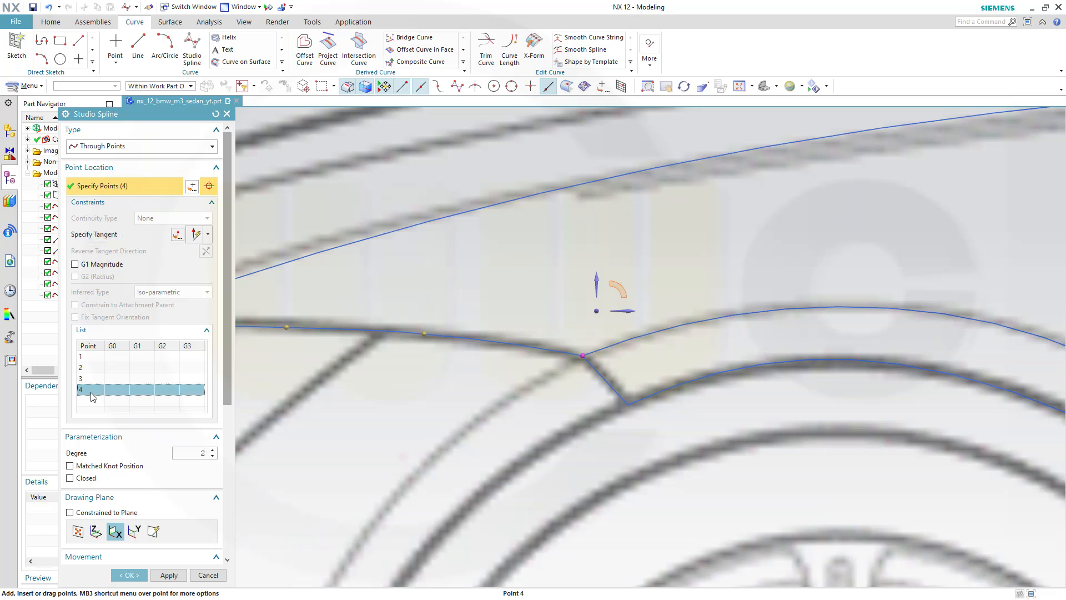
pyautogui.click(170, 575)
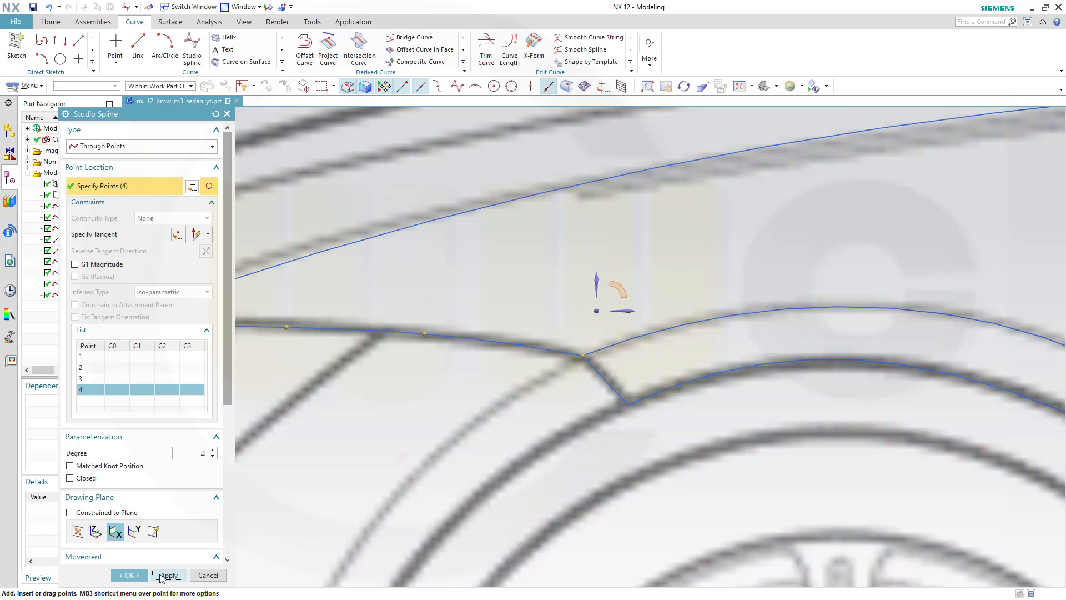
pyautogui.click(129, 575)
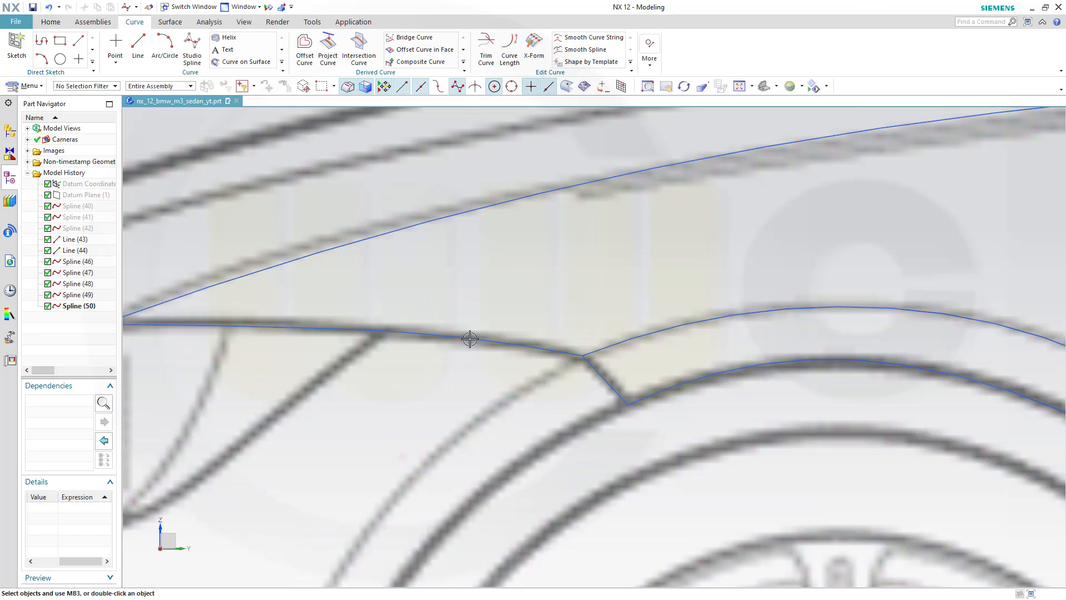
# Step: Constrain point 4 of the headlight-edge spline to G1 tangency along the short connecting line, with a G1 magnitude of 50 mm
pyautogui.doubleClick(479, 336)
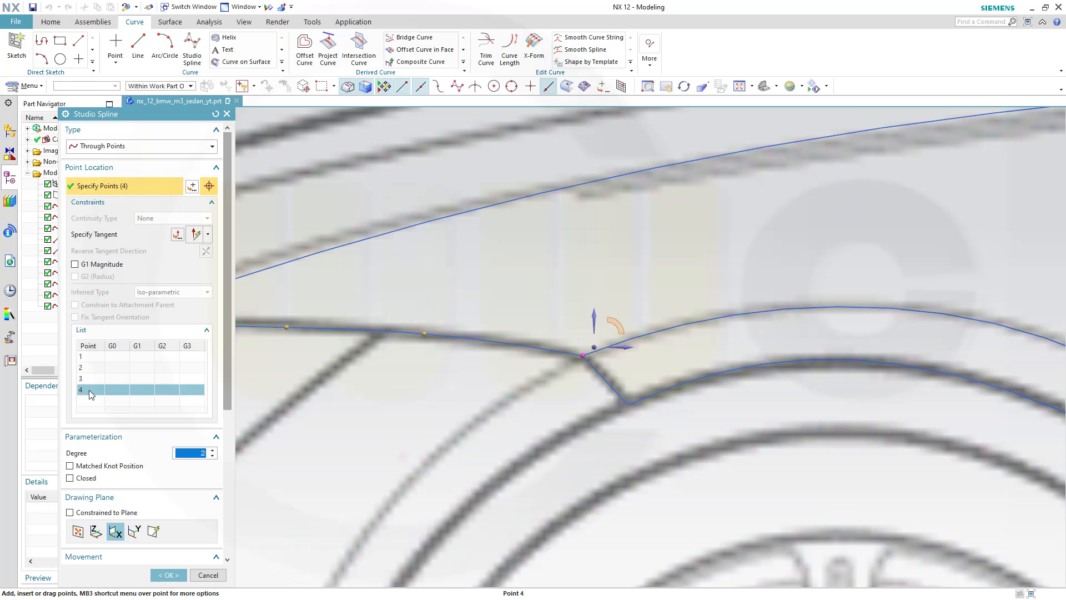
pyautogui.click(75, 264)
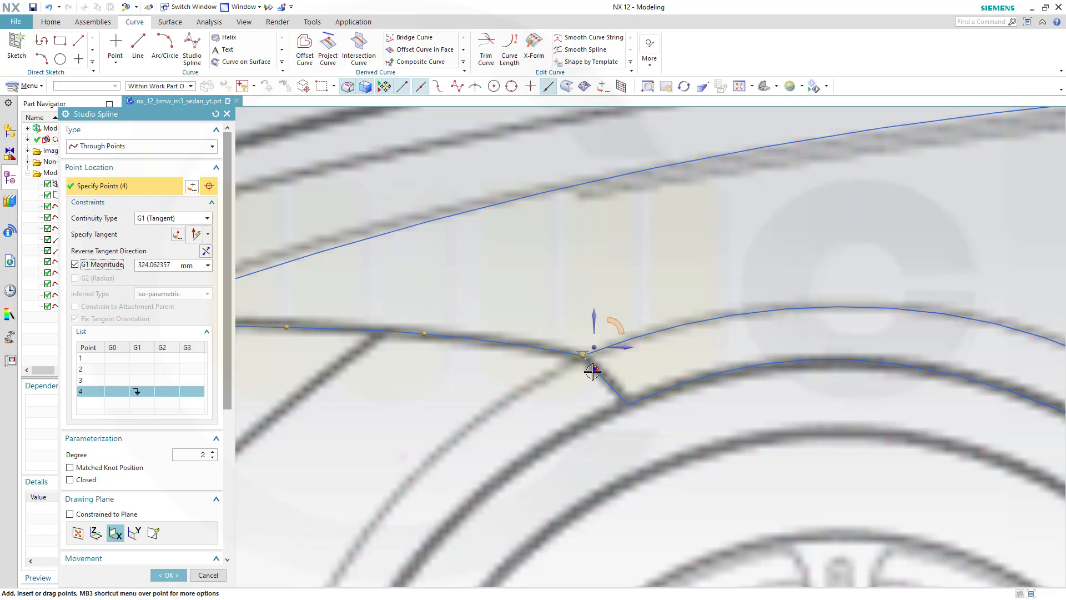
pyautogui.click(94, 237)
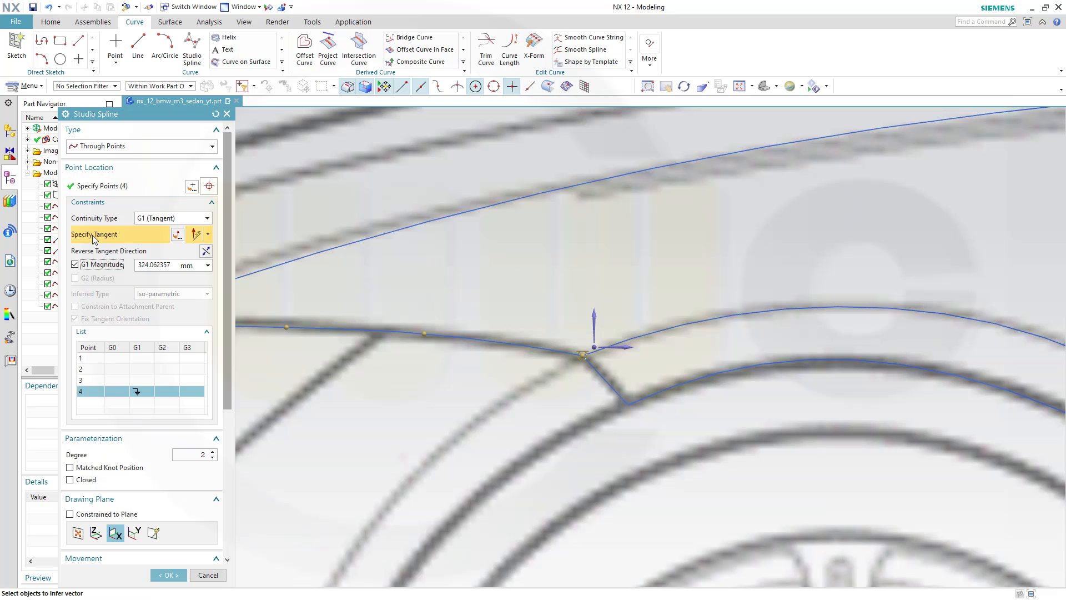
pyautogui.click(591, 382)
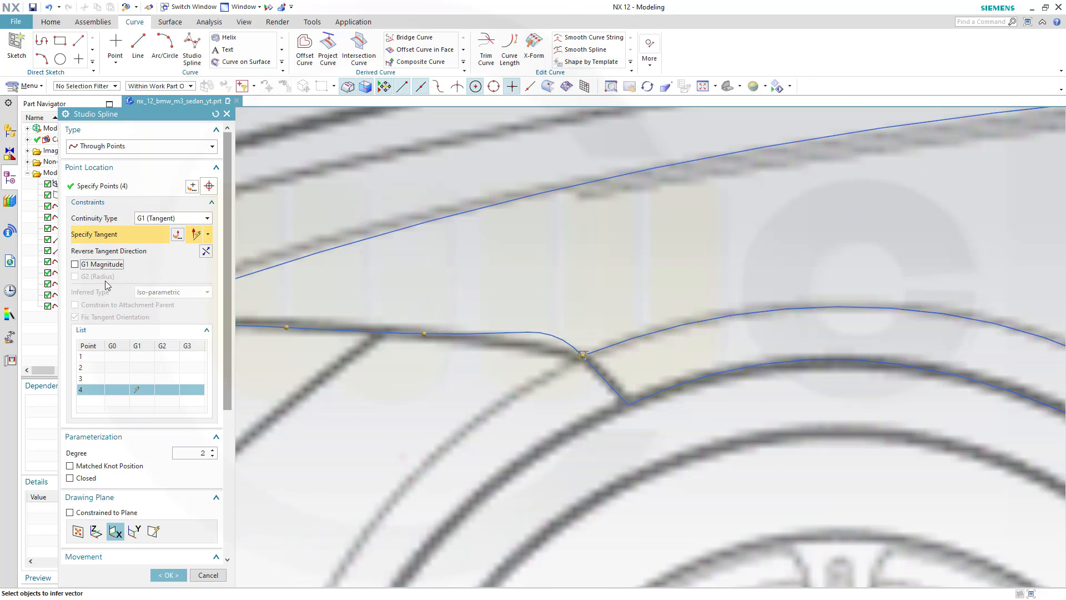
pyautogui.click(75, 265)
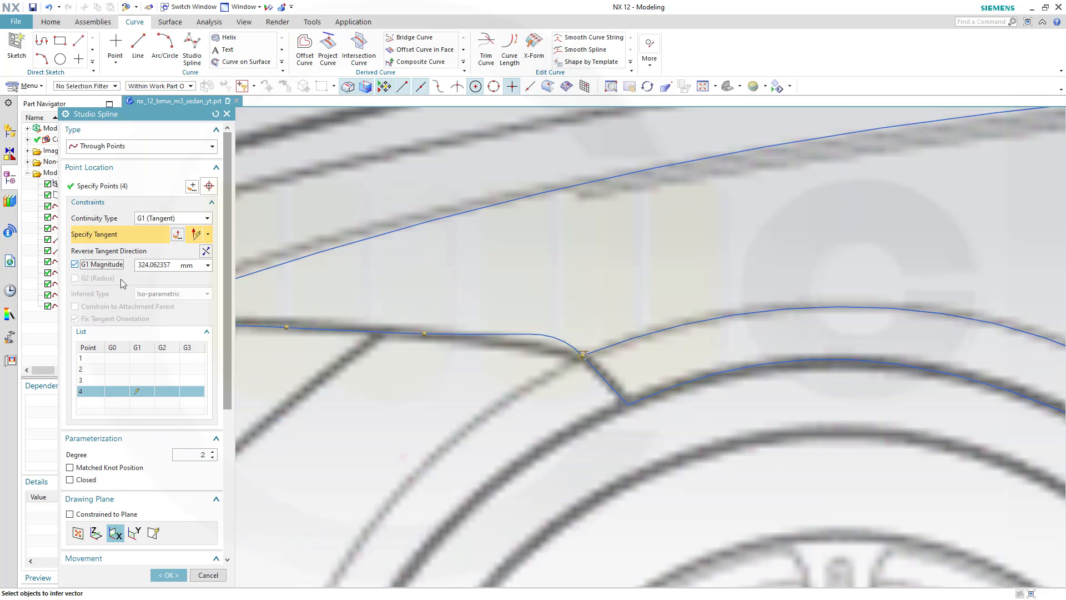
pyautogui.press('Tab')
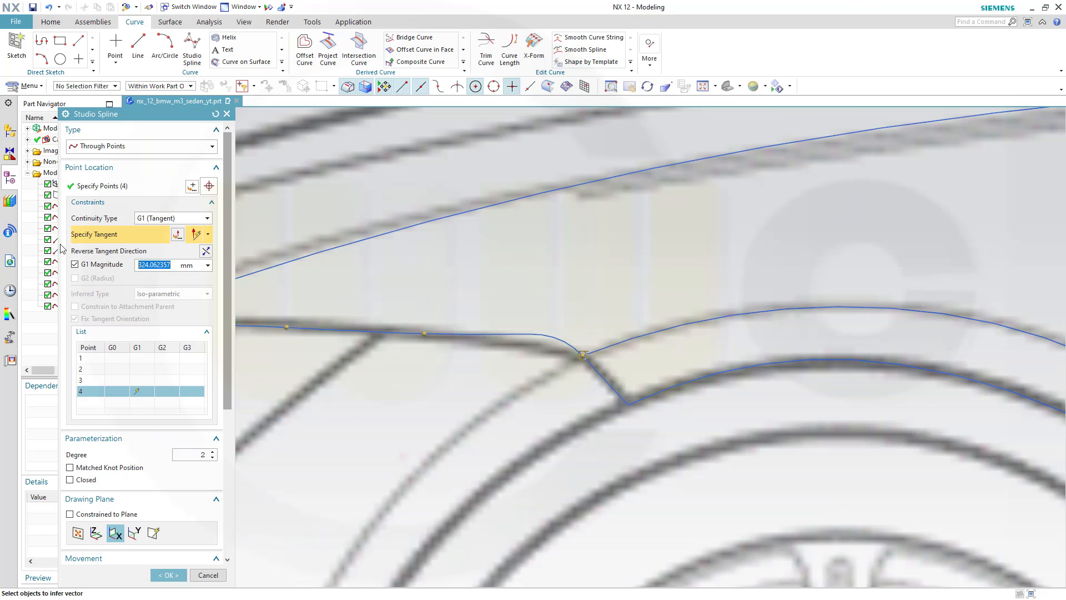
pyautogui.write('50')
pyautogui.press('Return')
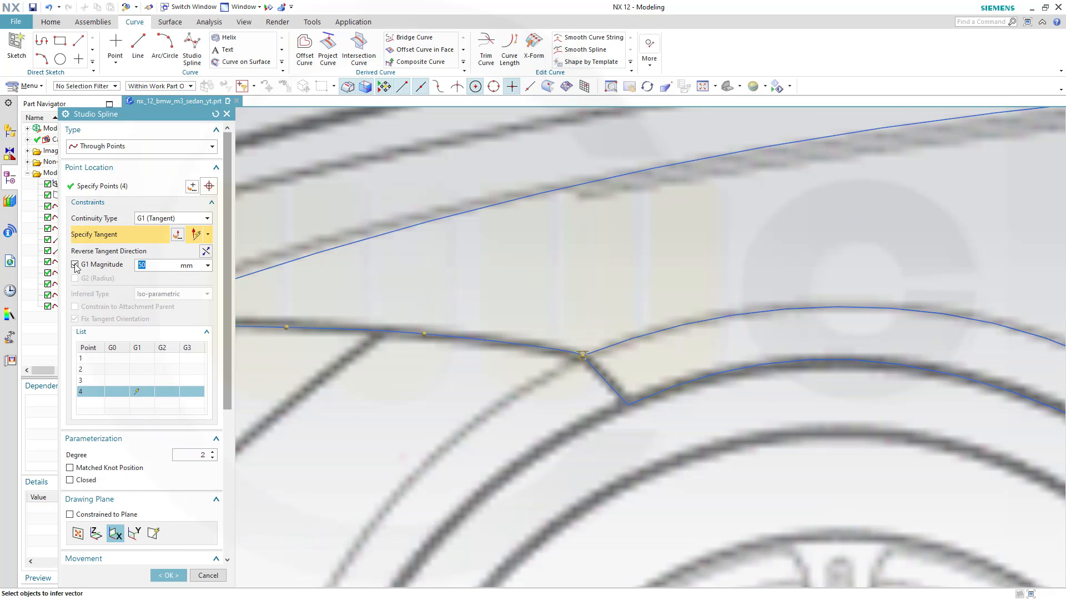
pyautogui.click(168, 575)
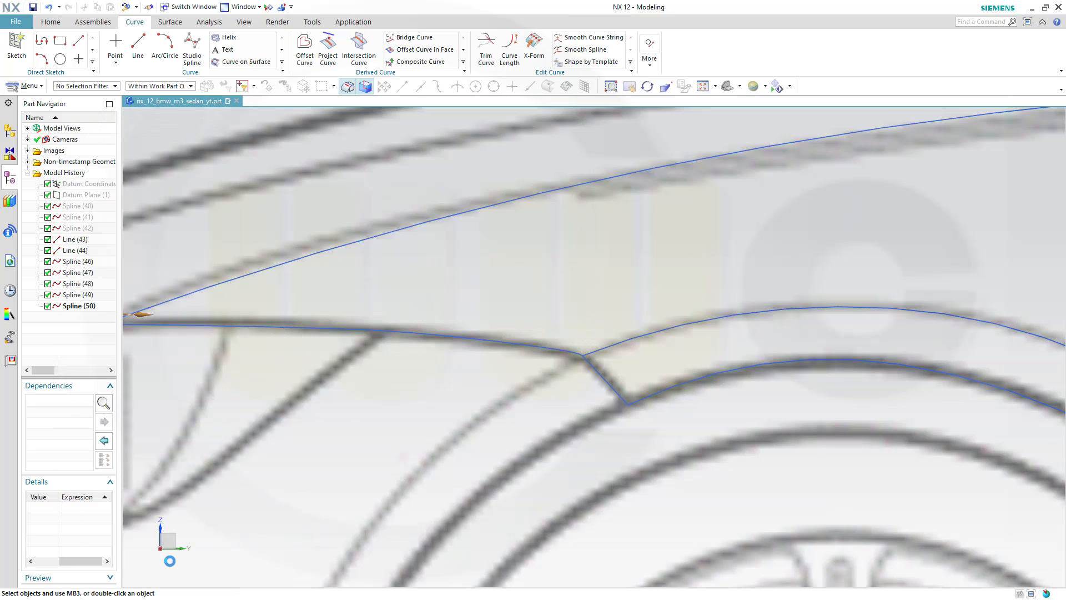
# Step: Remove the tangent constraint at point 4 of the headlight-edge spline by setting its continuity type to None
pyautogui.scroll(5, 574, 390)
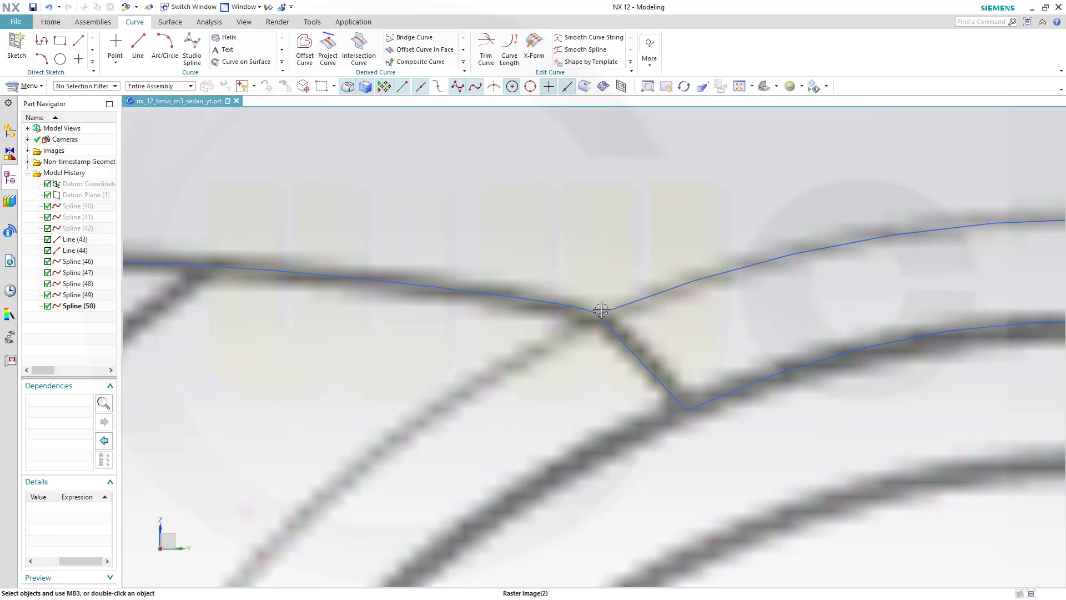
pyautogui.scroll(-5, 660, 347)
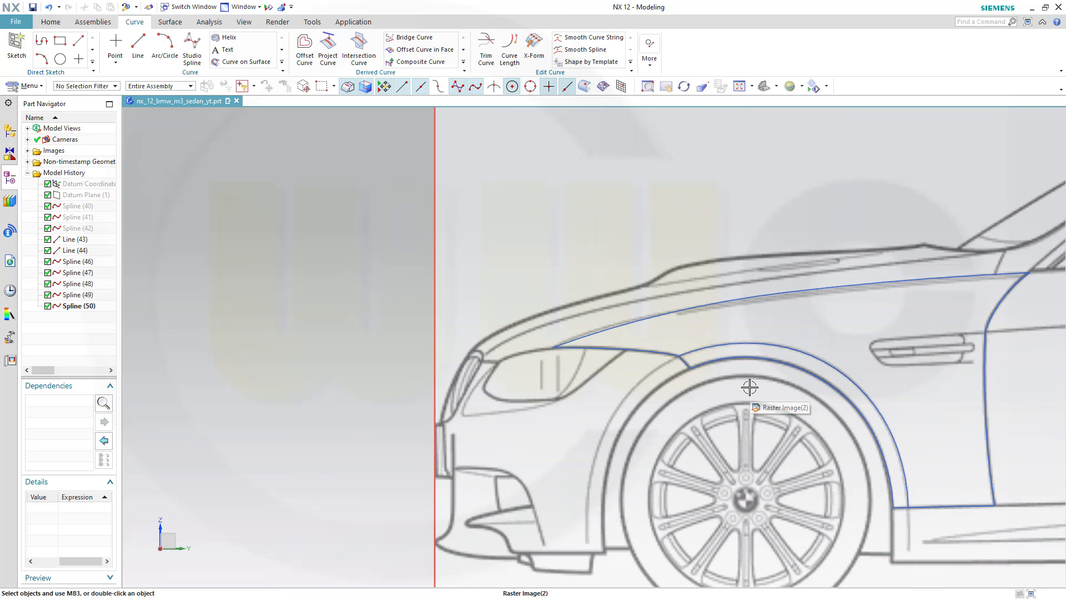
pyautogui.scroll(5, 688, 369)
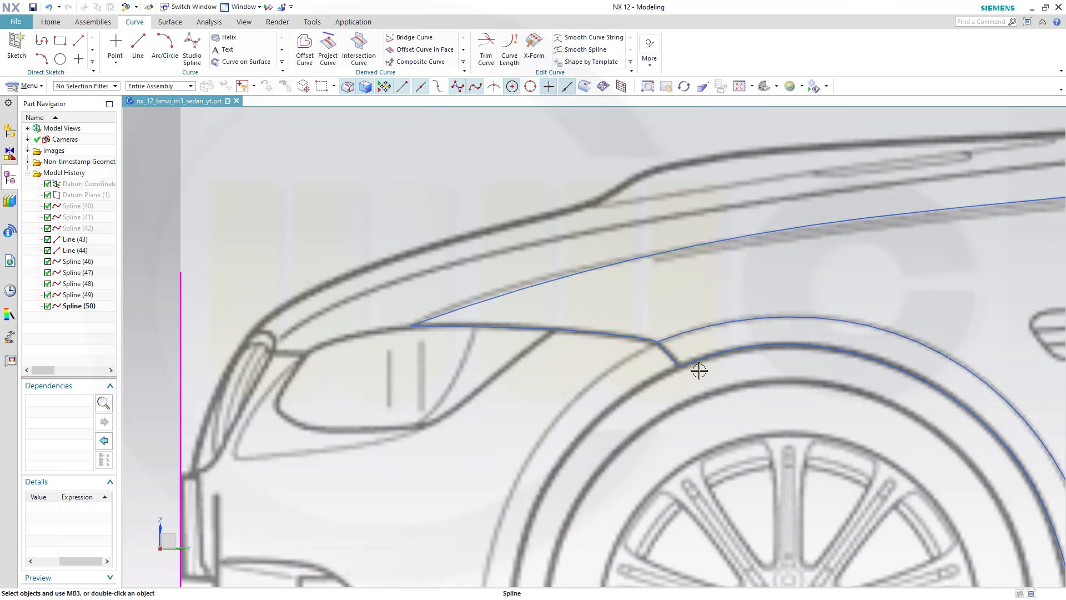
pyautogui.scroll(1, 681, 374)
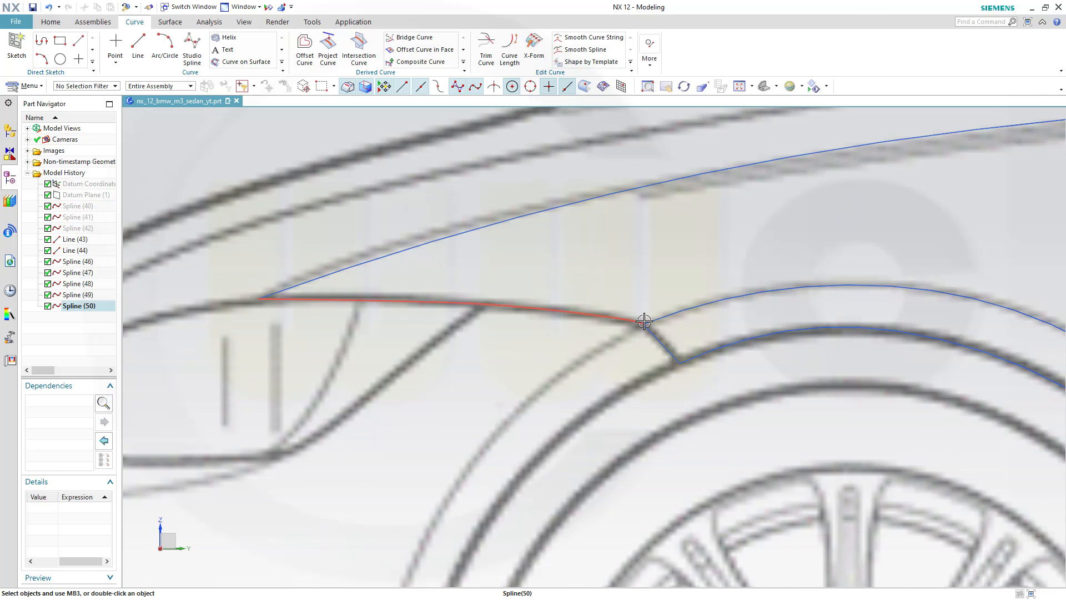
pyautogui.scroll(-4, 659, 315)
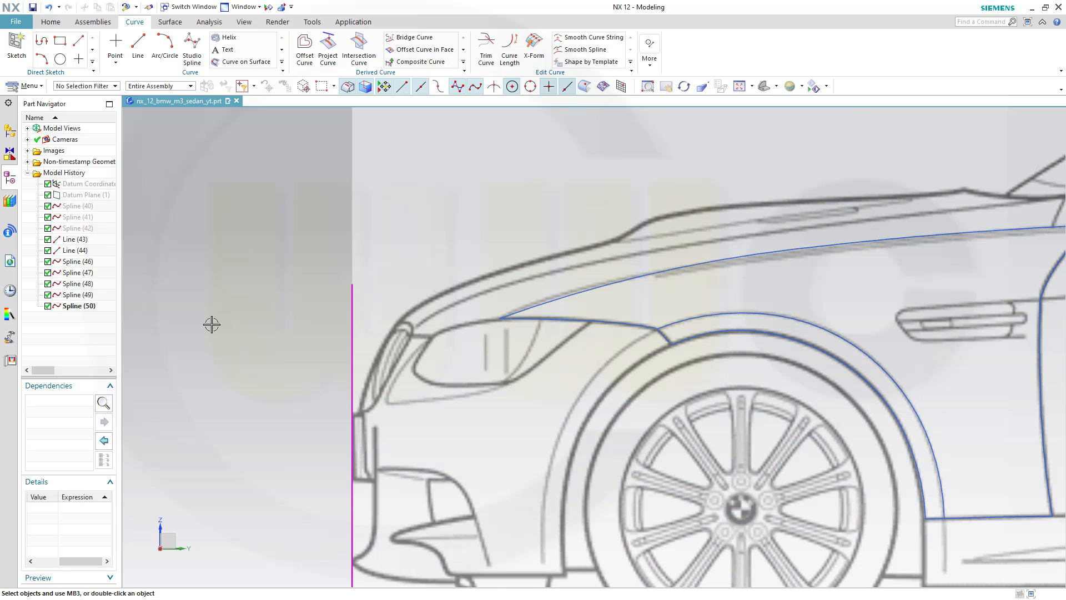
pyautogui.doubleClick(646, 326)
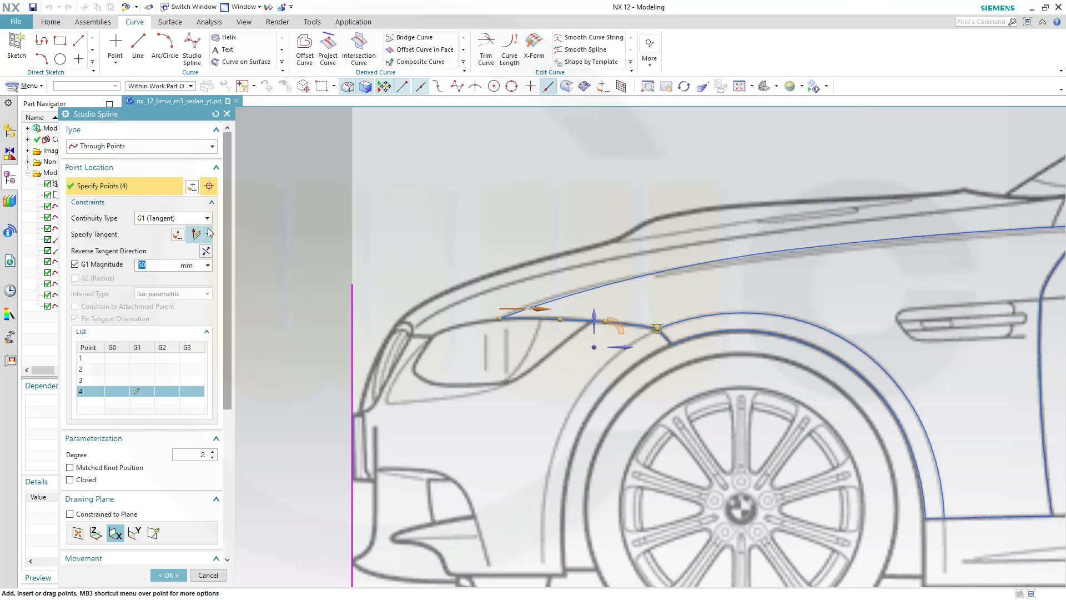
pyautogui.click(207, 218)
pyautogui.click(144, 230)
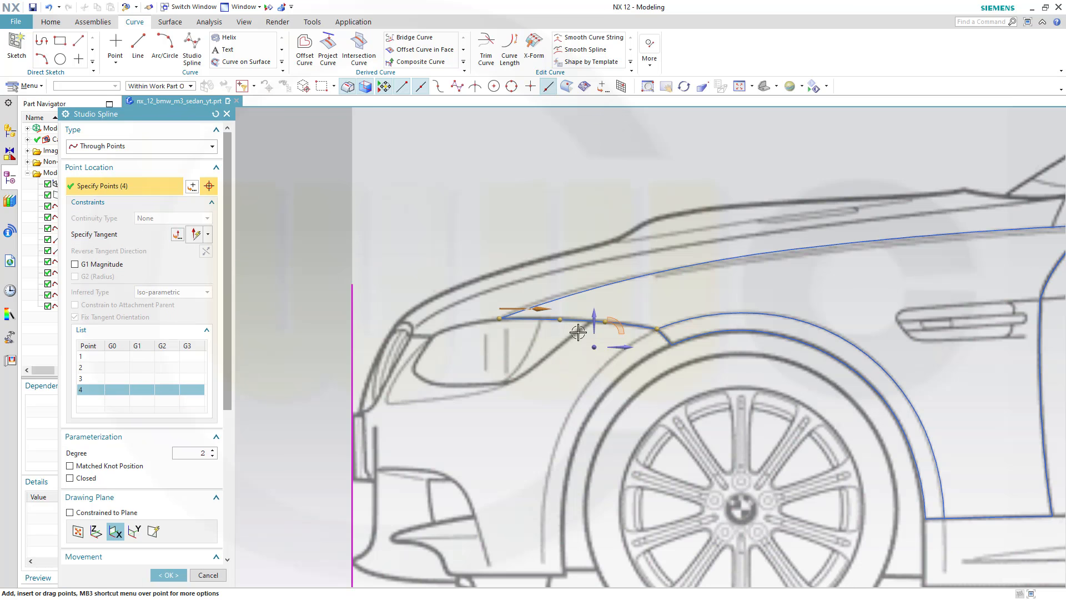
pyautogui.click(167, 574)
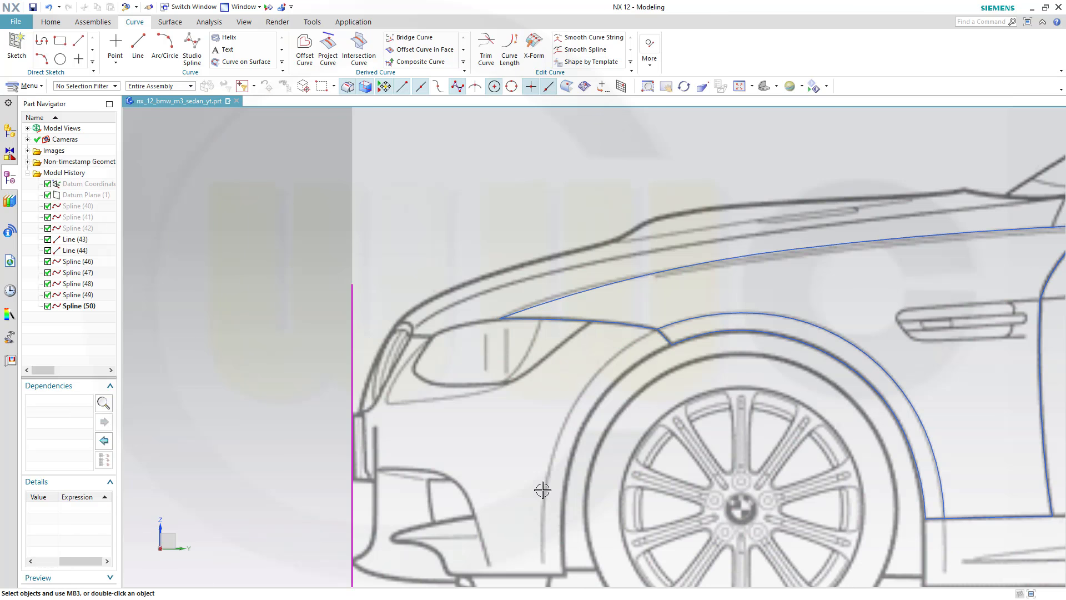
# Step: Set the continuity type to None at the wheel-arch end of the fender's lower-edge spline
pyautogui.keyDown('shift'); pyautogui.moveTo(835, 465); pyautogui.dragTo(627, 355, button='middle'); pyautogui.keyUp('shift')
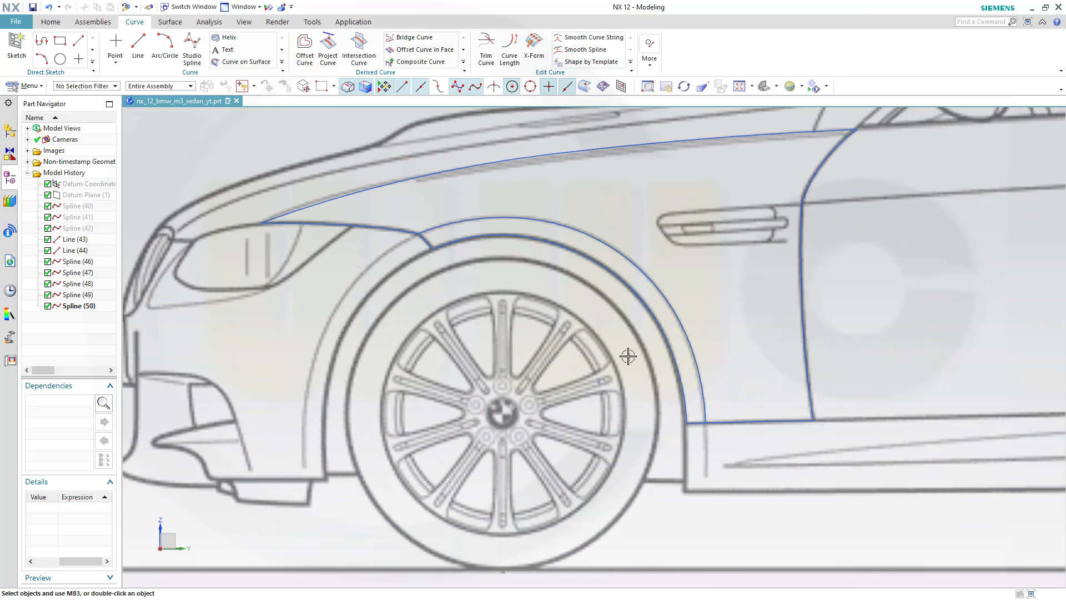
pyautogui.click(724, 423)
pyautogui.doubleClick(724, 423)
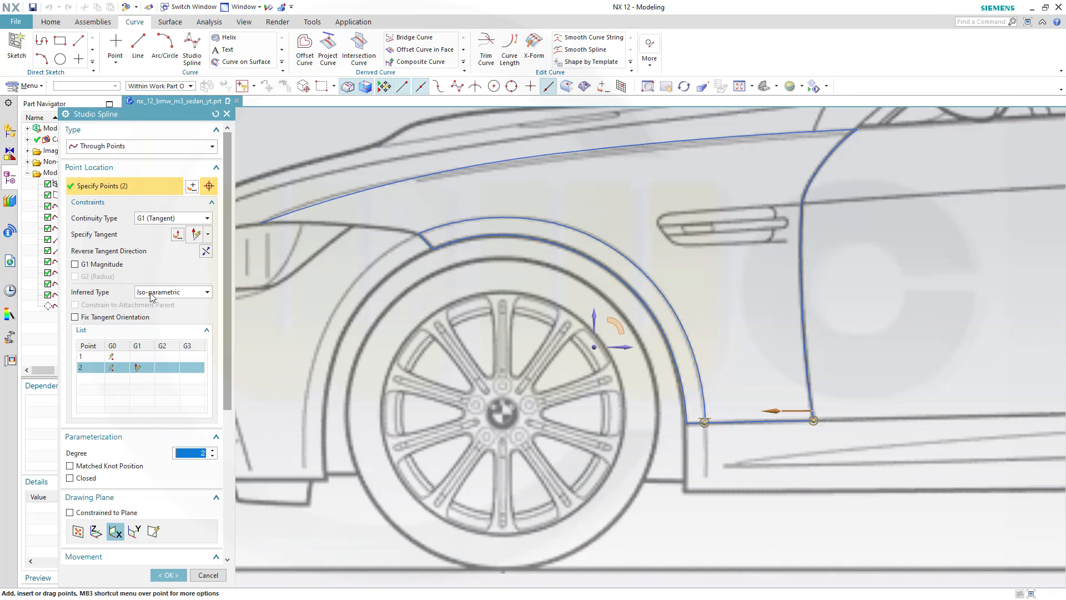
pyautogui.click(208, 219)
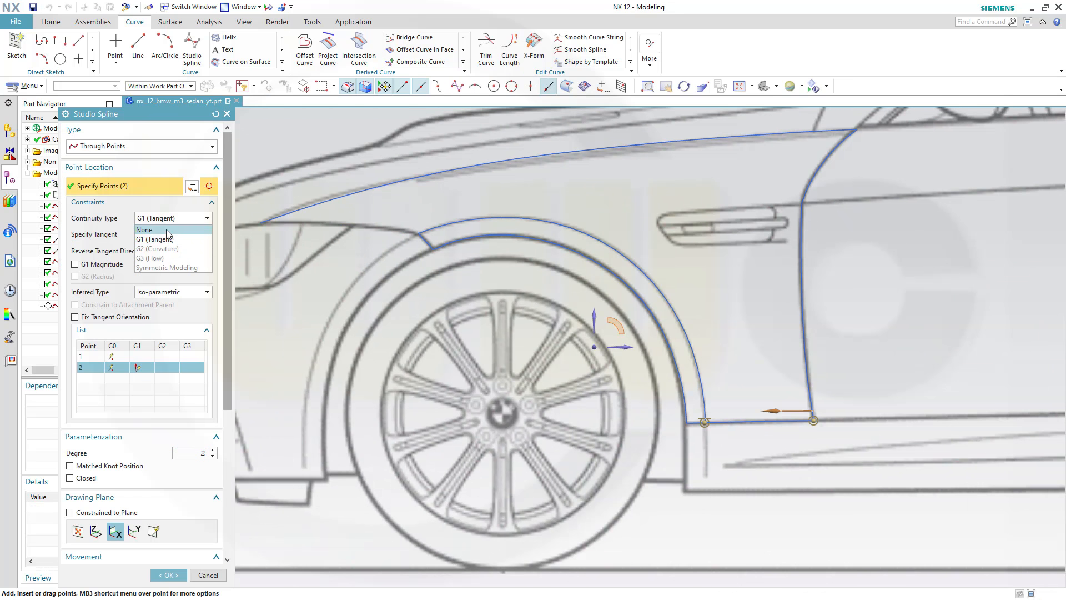
pyautogui.click(165, 228)
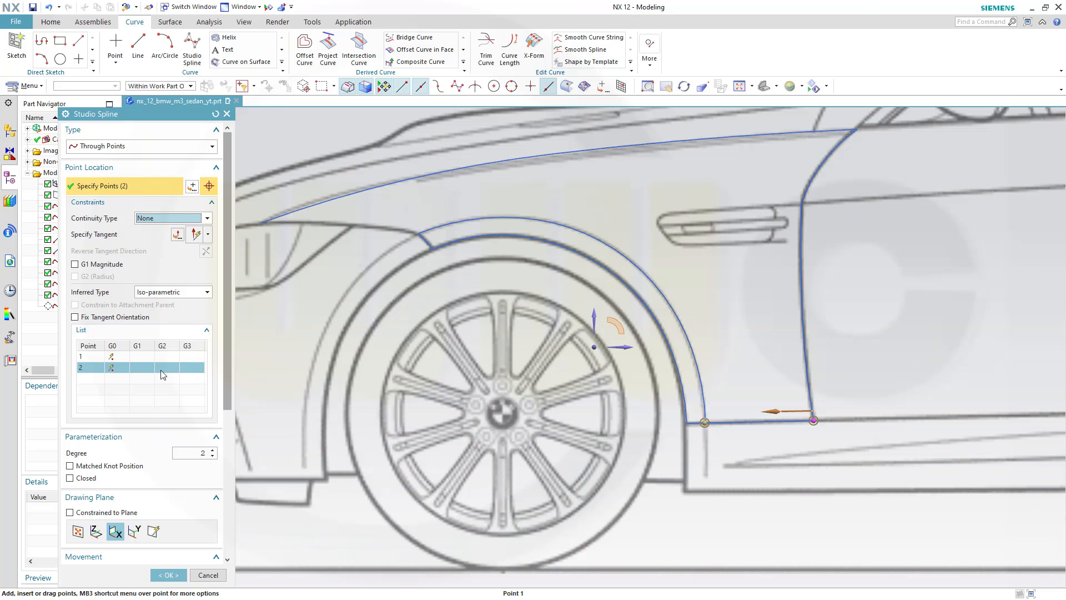
pyautogui.click(167, 580)
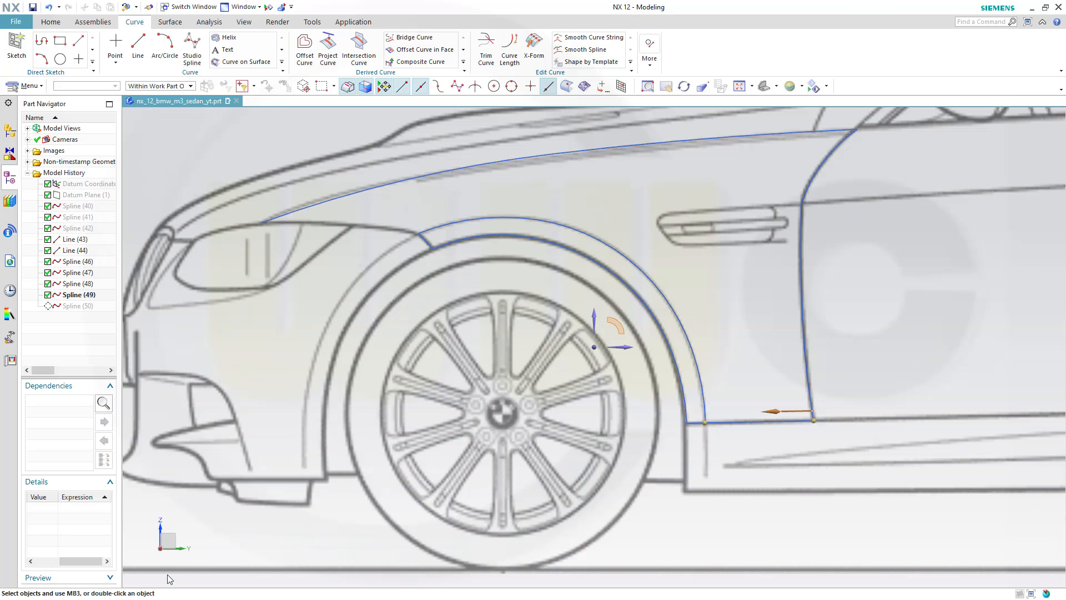
# Step: Examine the fender curves in 3D against the side, front and top blueprints from several angles
pyautogui.scroll(2, 644, 350)
pyautogui.scroll(-2, 649, 350)
pyautogui.scroll(-3, 650, 350)
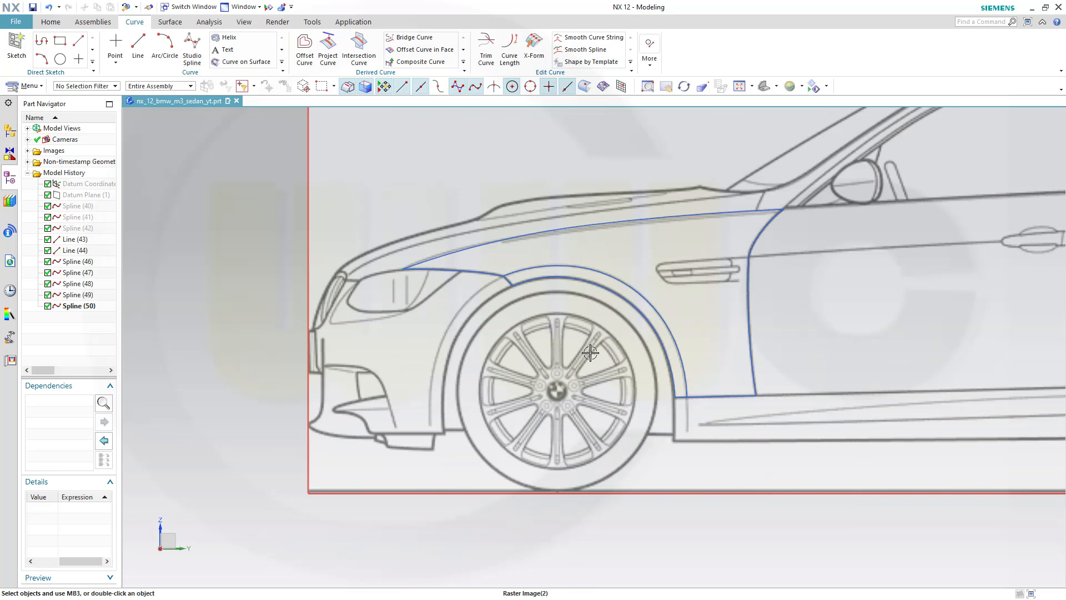
pyautogui.moveTo(590, 351); pyautogui.dragTo(621, 369, button='middle')
pyautogui.scroll(-2, 621, 370)
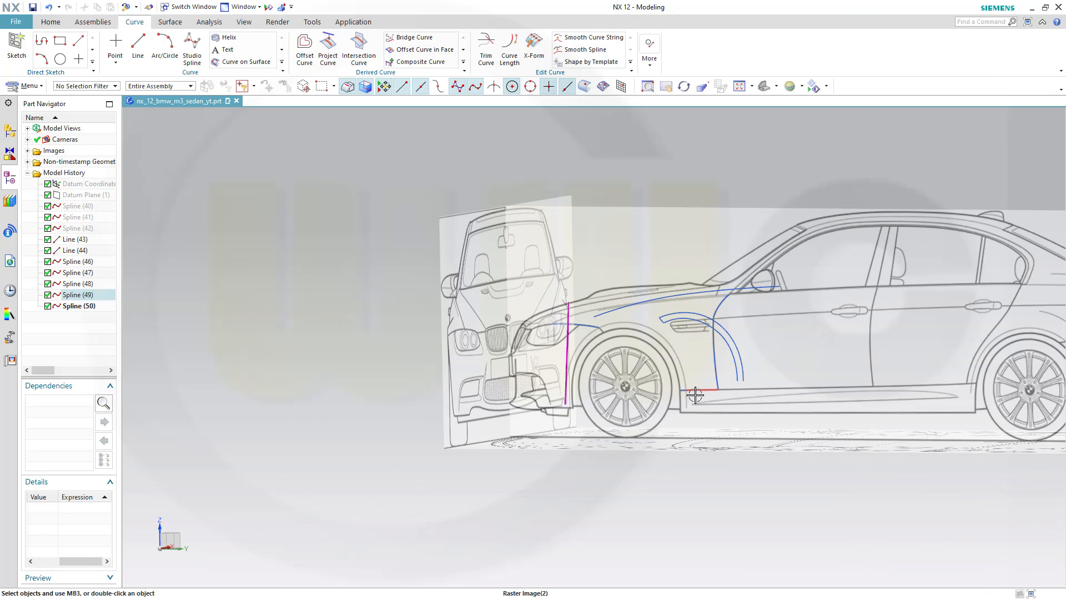
pyautogui.scroll(-2, 690, 396)
pyautogui.moveTo(707, 349); pyautogui.dragTo(711, 384, button='middle')
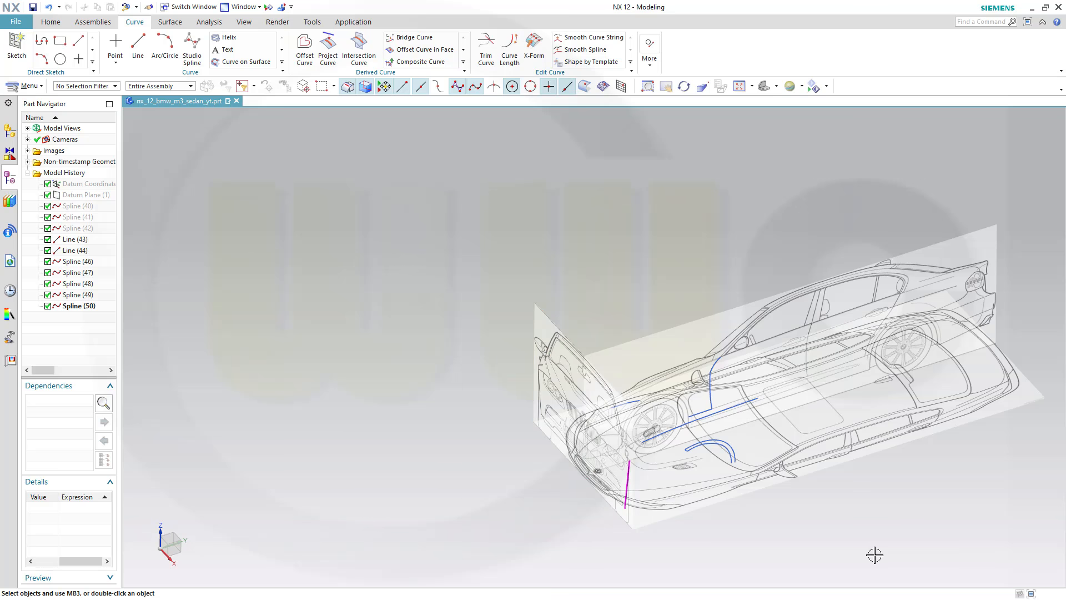
pyautogui.moveTo(854, 515)
pyautogui.mouseDown(button='middle')
pyautogui.moveTo(861, 471)
pyautogui.moveTo(897, 464)
pyautogui.moveTo(871, 473)
pyautogui.moveTo(770, 456)
pyautogui.moveTo(857, 457)
pyautogui.moveTo(834, 517)
pyautogui.moveTo(844, 540)
pyautogui.moveTo(885, 478)
pyautogui.moveTo(937, 457)
pyautogui.moveTo(942, 488)
pyautogui.moveTo(904, 450)
pyautogui.mouseUp(button='middle')
pyautogui.scroll(5, 904, 450)
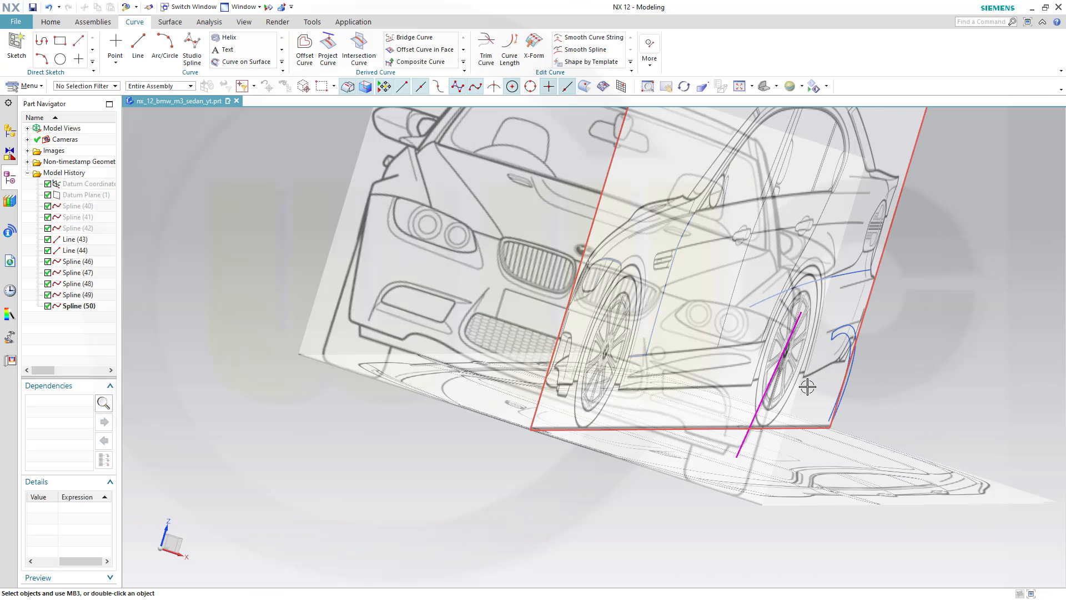
# Step: Compare the fender and headlight-edge curves with the front and top blueprints in 3D, finishing in a straight top view
pyautogui.moveTo(758, 307); pyautogui.dragTo(707, 221, button='middle')
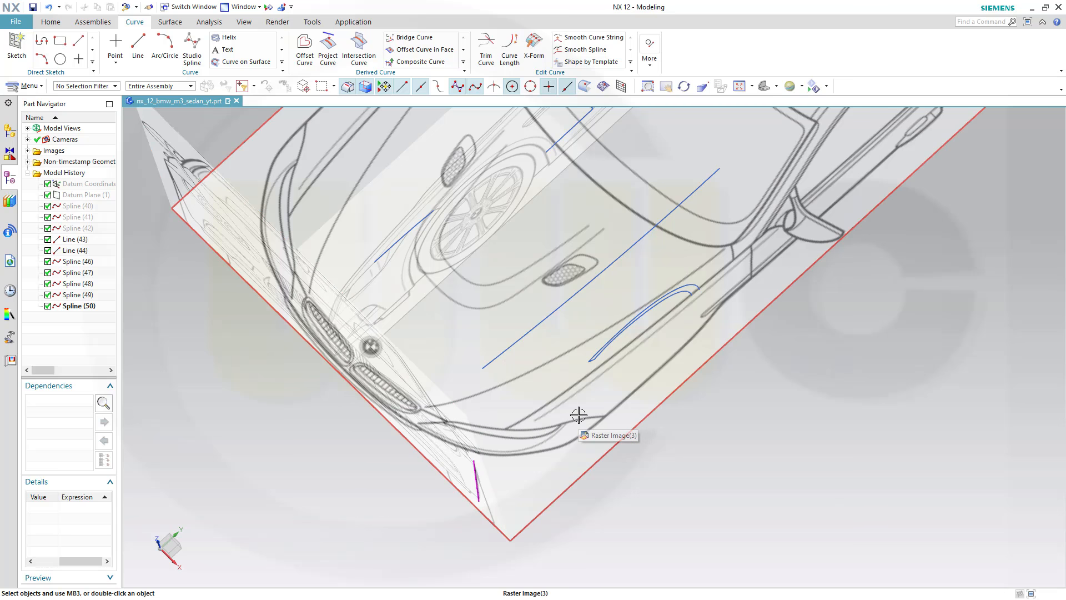
pyautogui.moveTo(552, 427); pyautogui.dragTo(832, 300, button='middle')
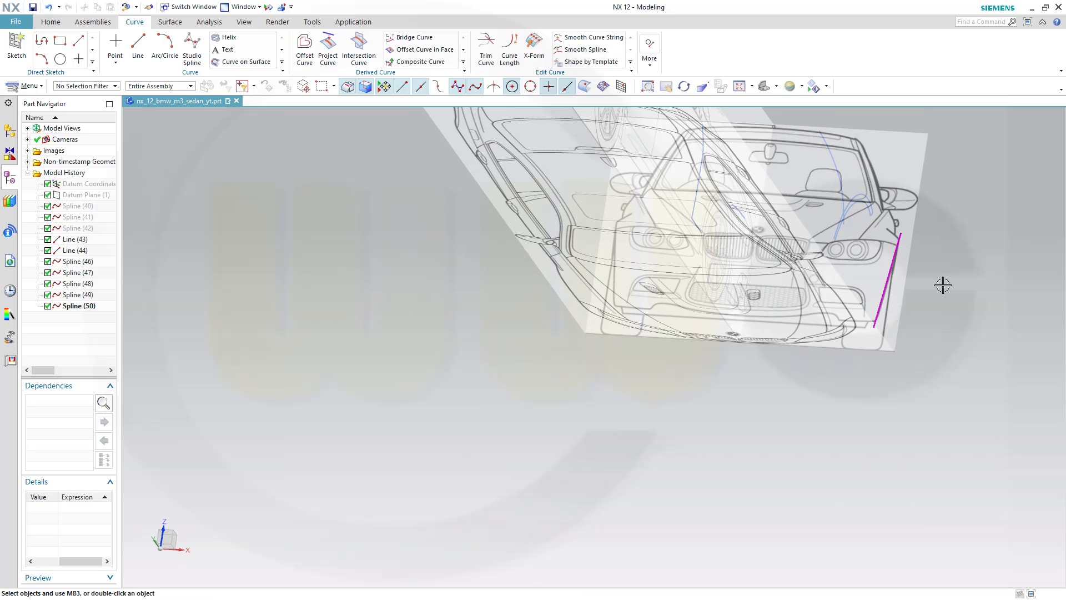
pyautogui.moveTo(942, 285); pyautogui.dragTo(638, 428, button='middle')
pyautogui.moveTo(769, 518); pyautogui.dragTo(545, 345, button='middle')
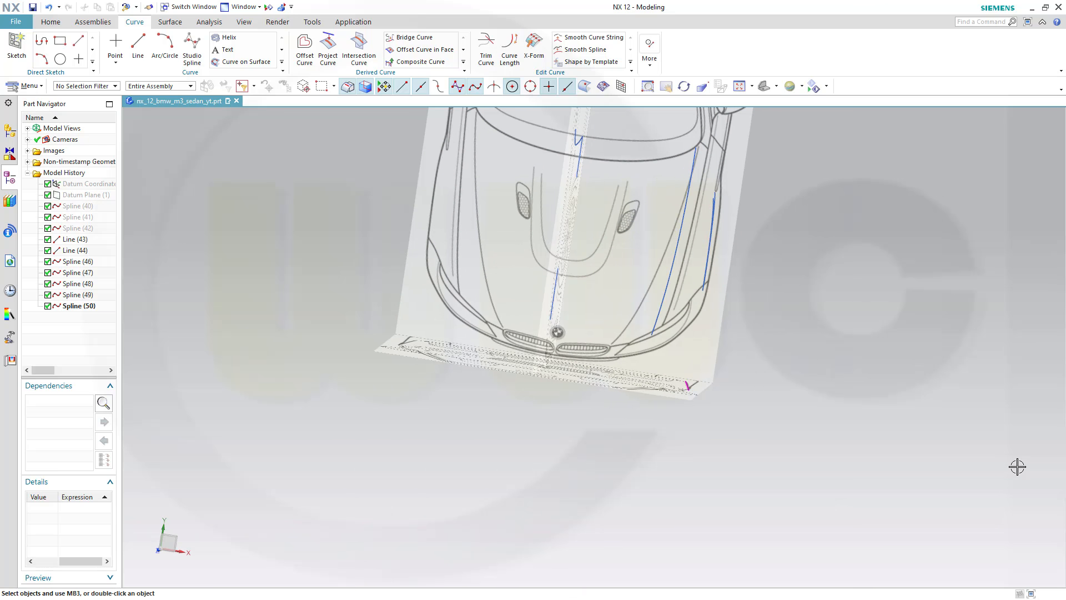
pyautogui.rightClick(818, 422)
pyautogui.rightClick(793, 422)
pyautogui.press('F8')
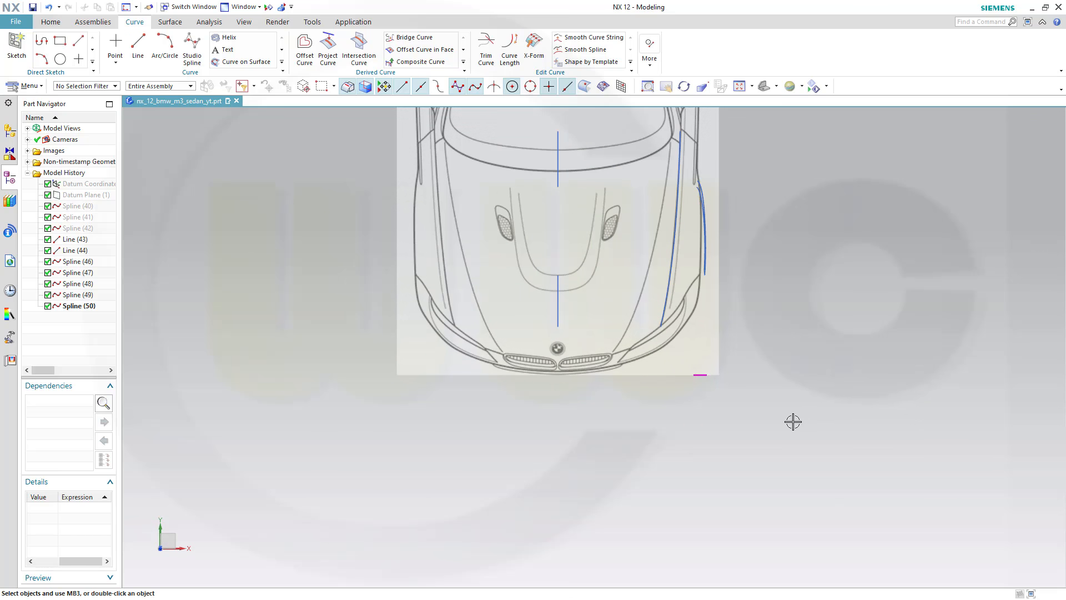
pyautogui.scroll(2, 738, 366)
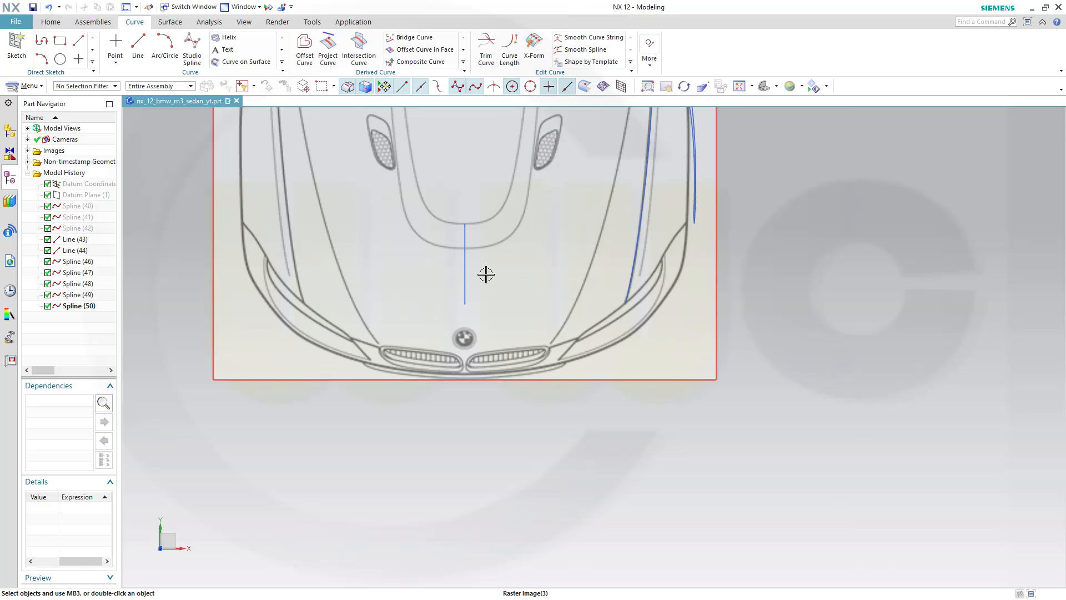
# Step: Copy the headlight-edge spline from the centre plane along X to 650 mm, at the hood-side fender curve's front end, keeping the original
pyautogui.click(464, 276)
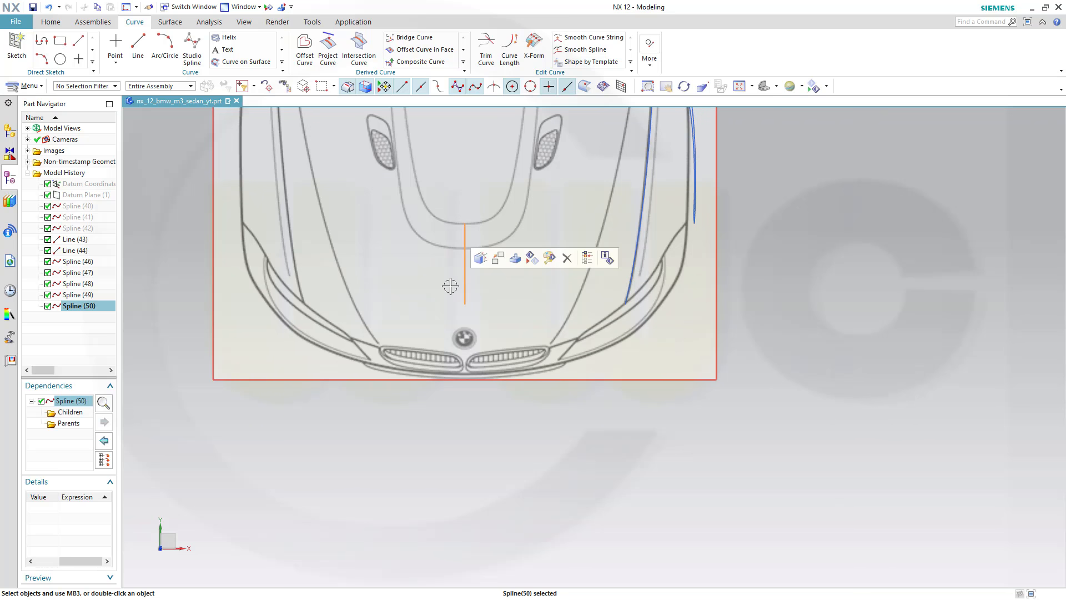
pyautogui.rightClick(465, 283)
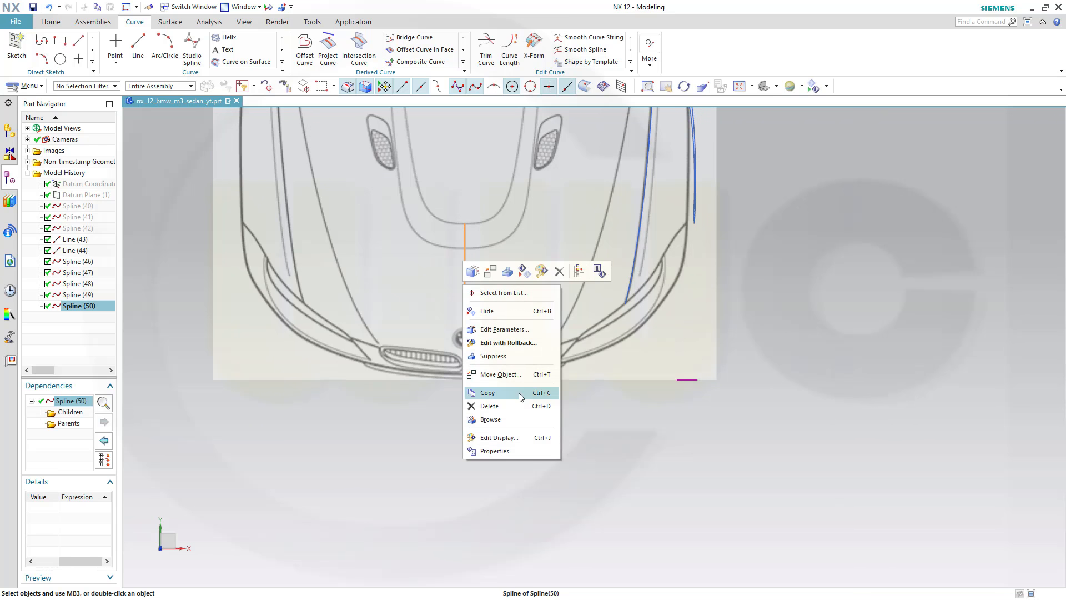
pyautogui.click(500, 374)
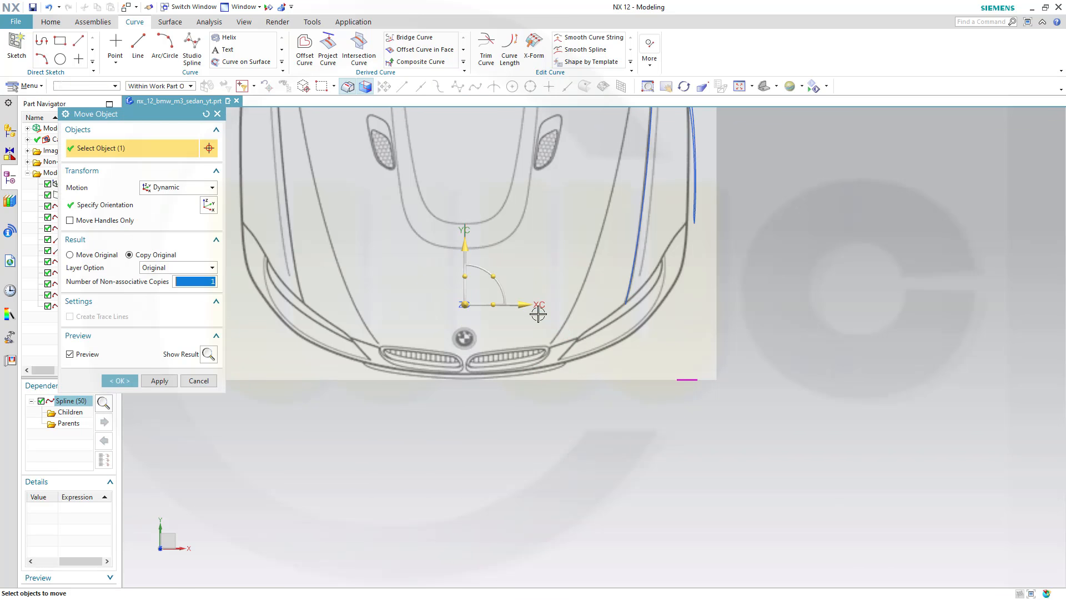
pyautogui.click(569, 304)
pyautogui.moveTo(568, 304); pyautogui.dragTo(681, 319)
pyautogui.click(628, 304)
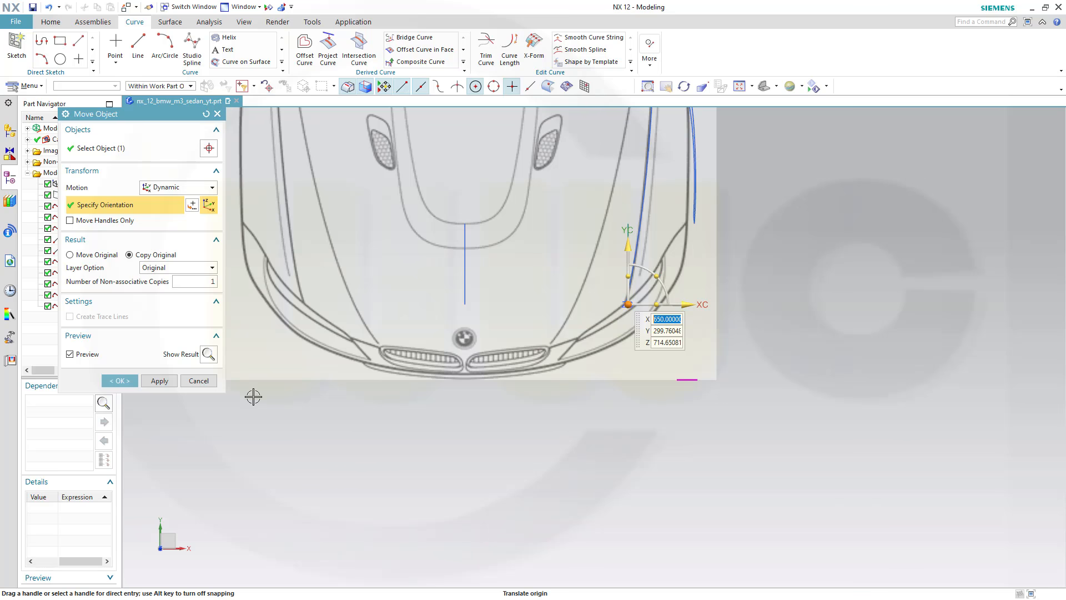
pyautogui.click(119, 381)
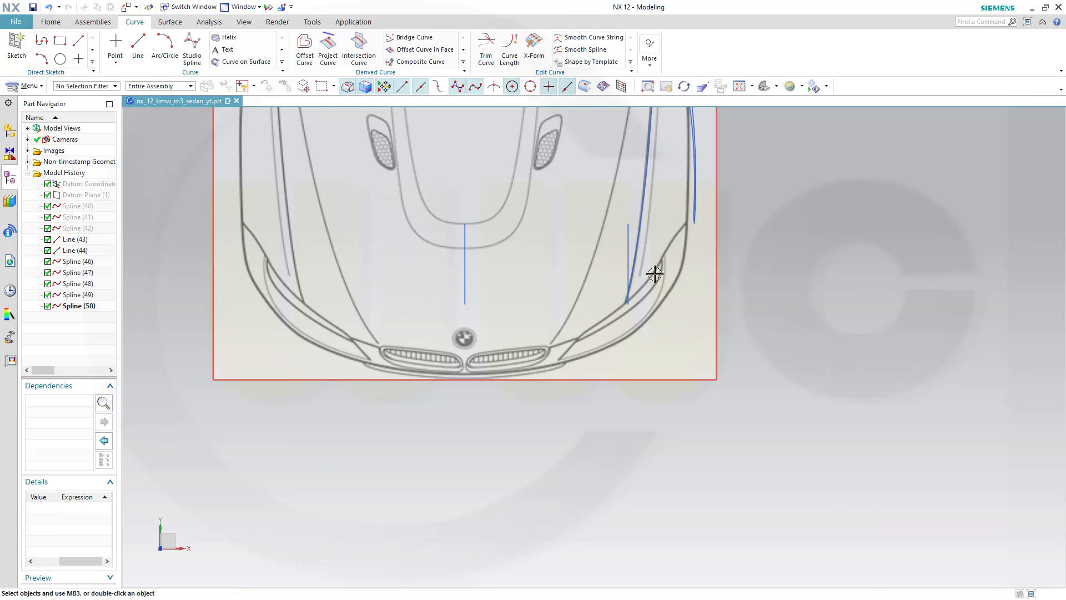
# Step: Restrict the copied spline's point movement to an X-axis vector and snap point 1 to the front end of the hood-side fender curve
pyautogui.scroll(3, 637, 268)
pyautogui.doubleClick(600, 237)
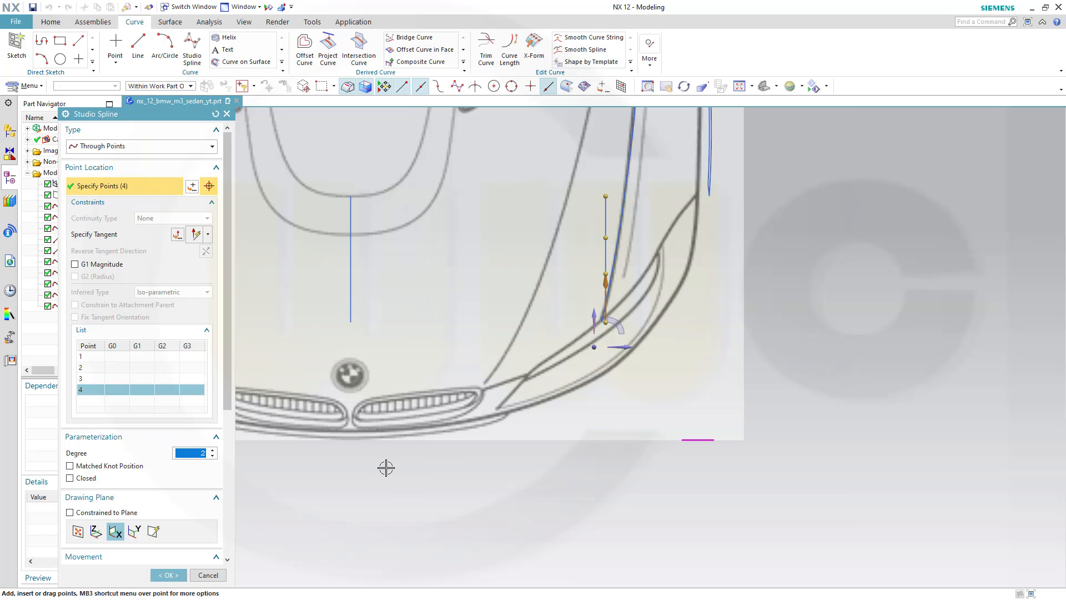
pyautogui.moveTo(370, 483)
pyautogui.keyDown('shift'); pyautogui.mouseDown(button='middle')
pyautogui.moveTo(556, 493)
pyautogui.moveTo(794, 483)
pyautogui.moveTo(617, 519)
pyautogui.mouseUp(button='middle'); pyautogui.keyUp('shift')
pyautogui.moveTo(124, 116); pyautogui.dragTo(188, 119)
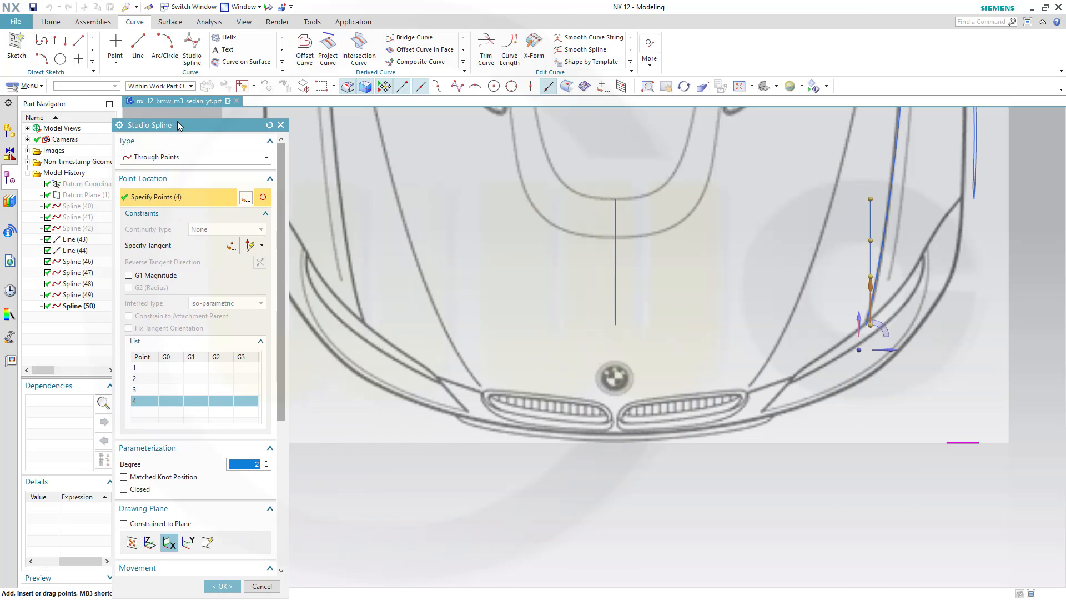
pyautogui.scroll(-3, 245, 488)
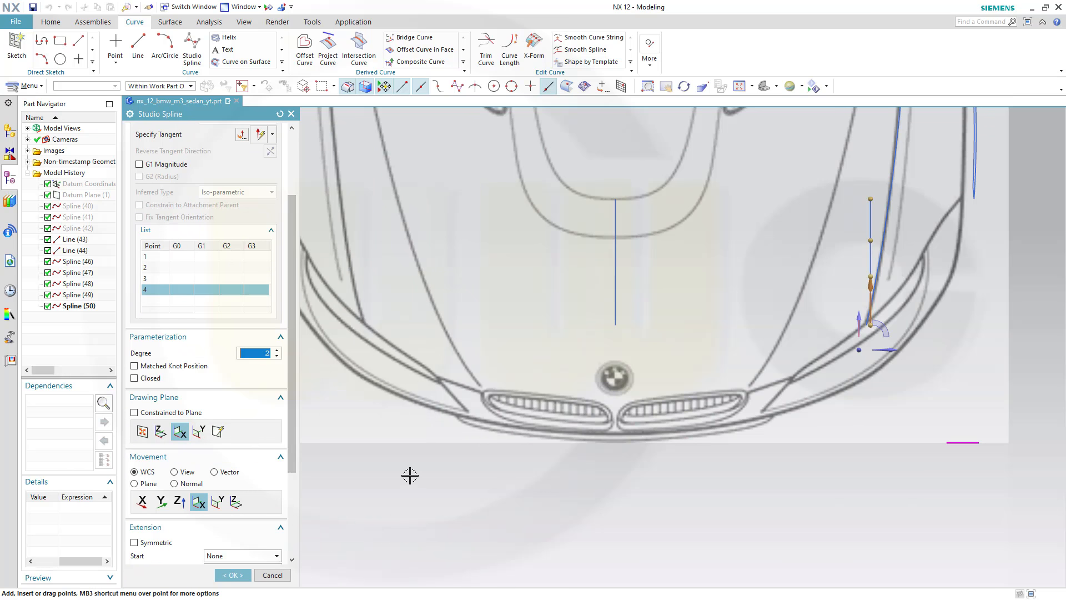
pyautogui.click(215, 472)
pyautogui.click(628, 347)
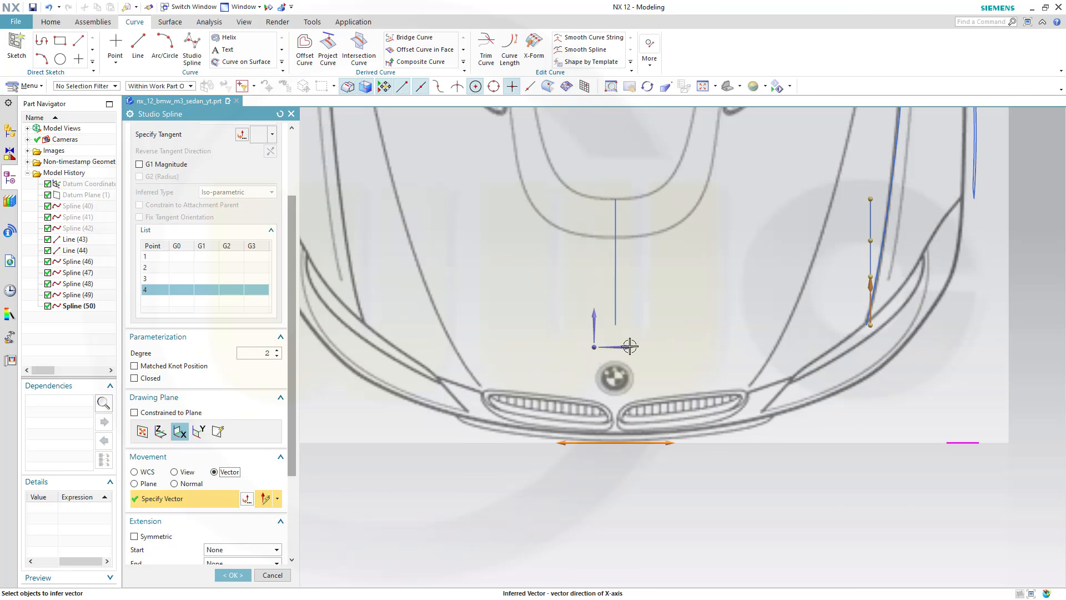
pyautogui.scroll(3, 917, 306)
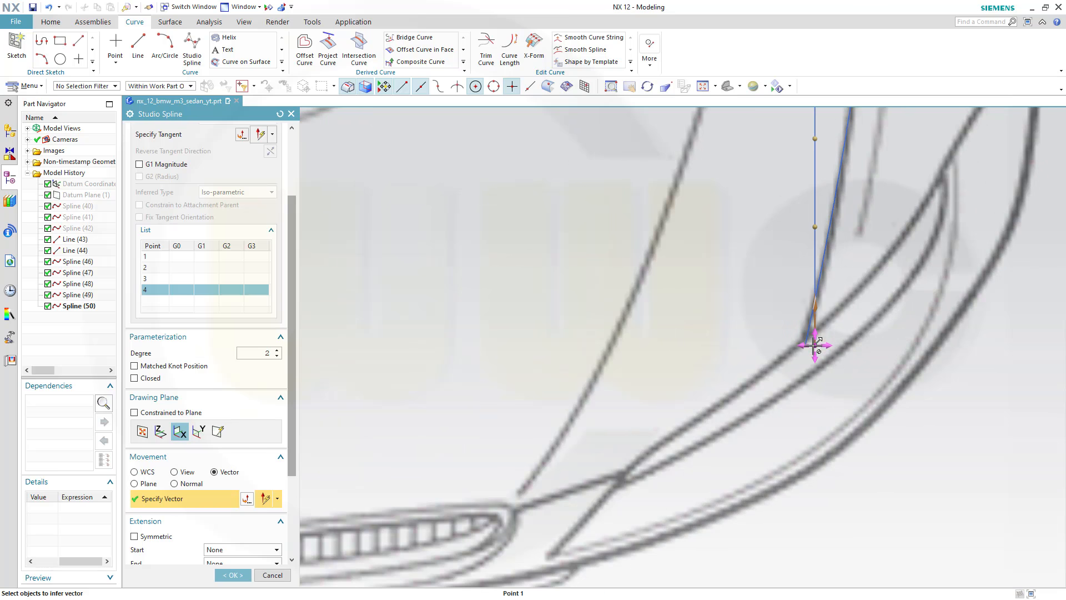
pyautogui.moveTo(815, 345); pyautogui.dragTo(805, 345)
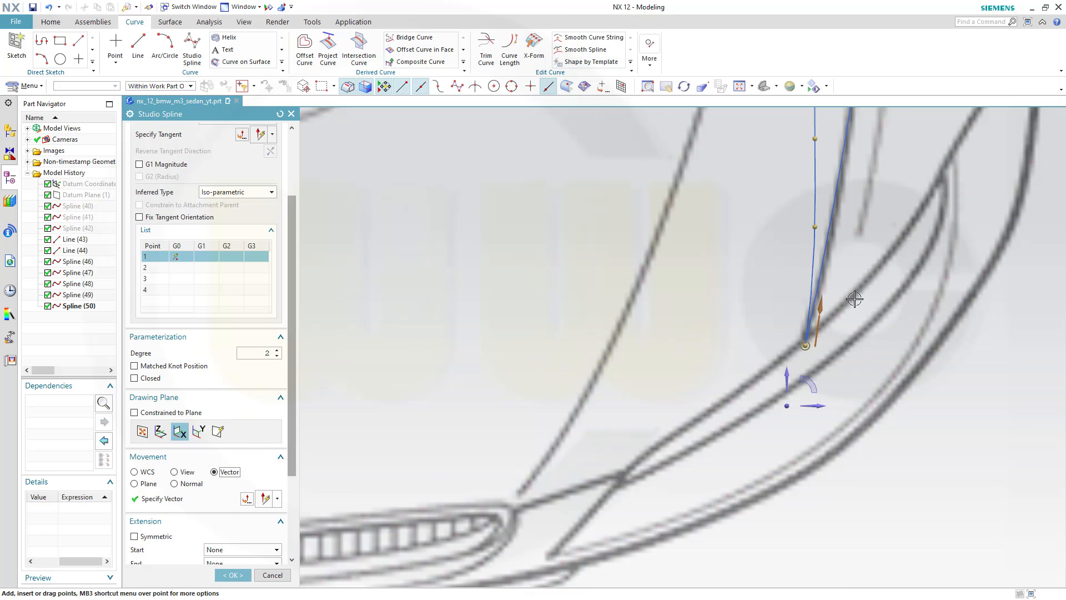
# Step: Move points 2, 3 and 4 of the copied spline along X onto the headlight's rear edge in the top blueprint
pyautogui.scroll(-3, 893, 237)
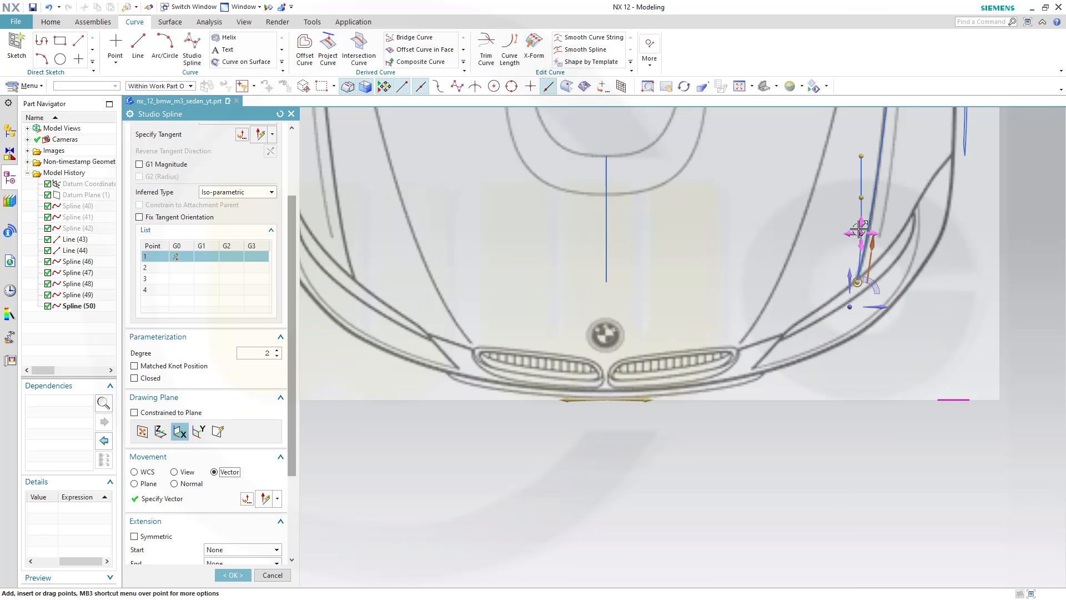
pyautogui.moveTo(859, 232); pyautogui.dragTo(889, 232)
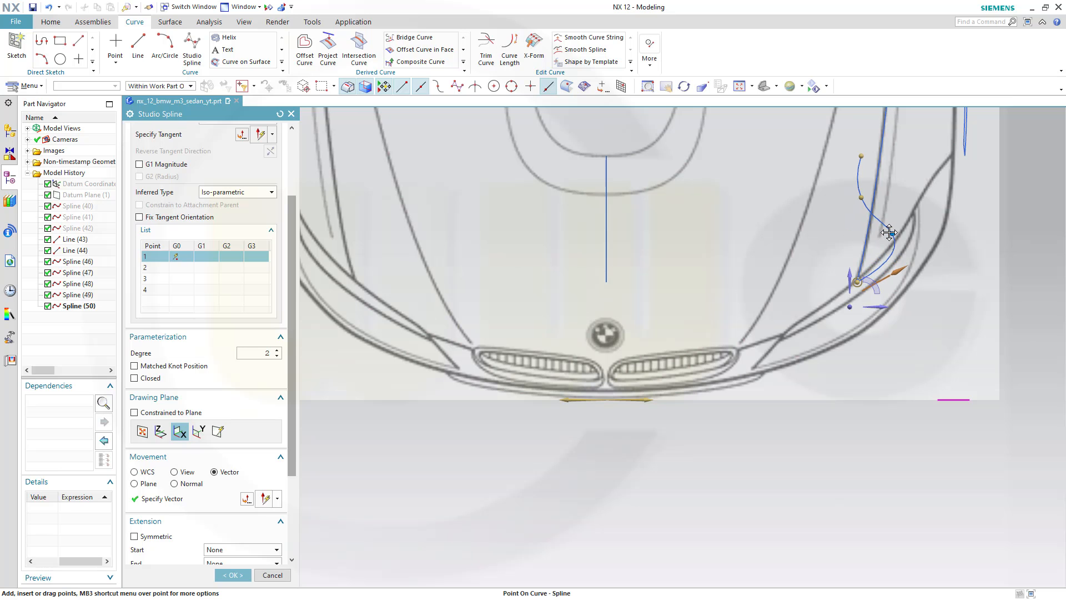
pyautogui.click(862, 198)
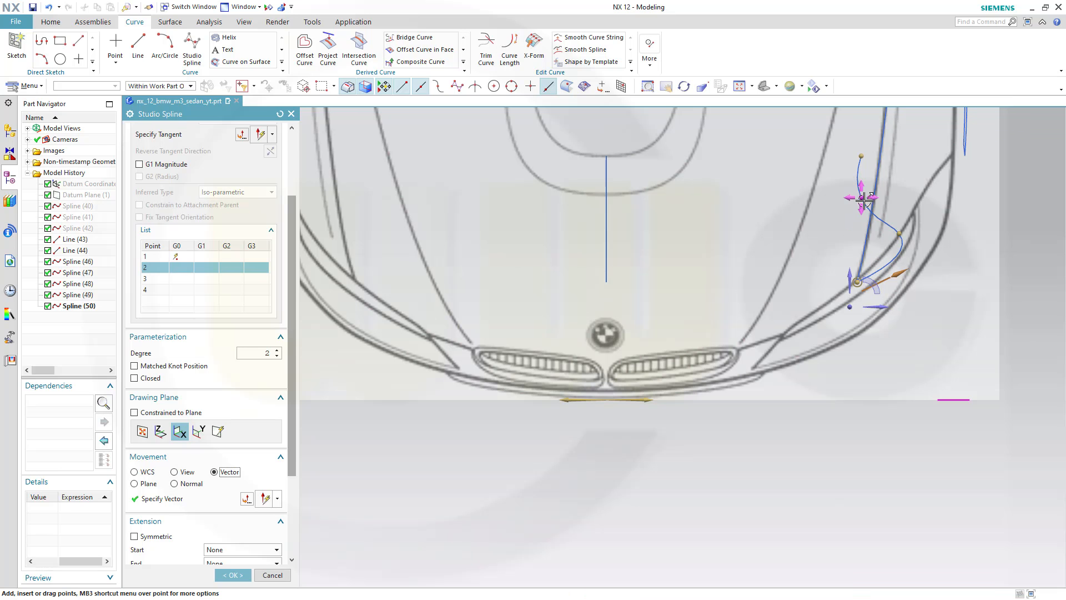
pyautogui.moveTo(861, 197); pyautogui.dragTo(919, 199)
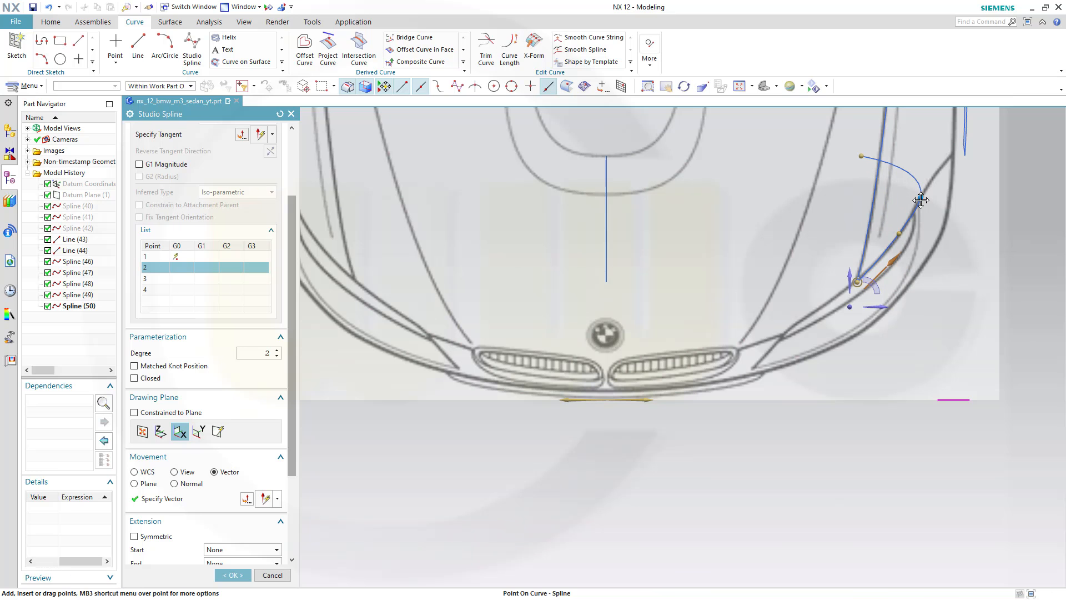
pyautogui.click(871, 170)
pyautogui.moveTo(861, 156); pyautogui.dragTo(943, 153)
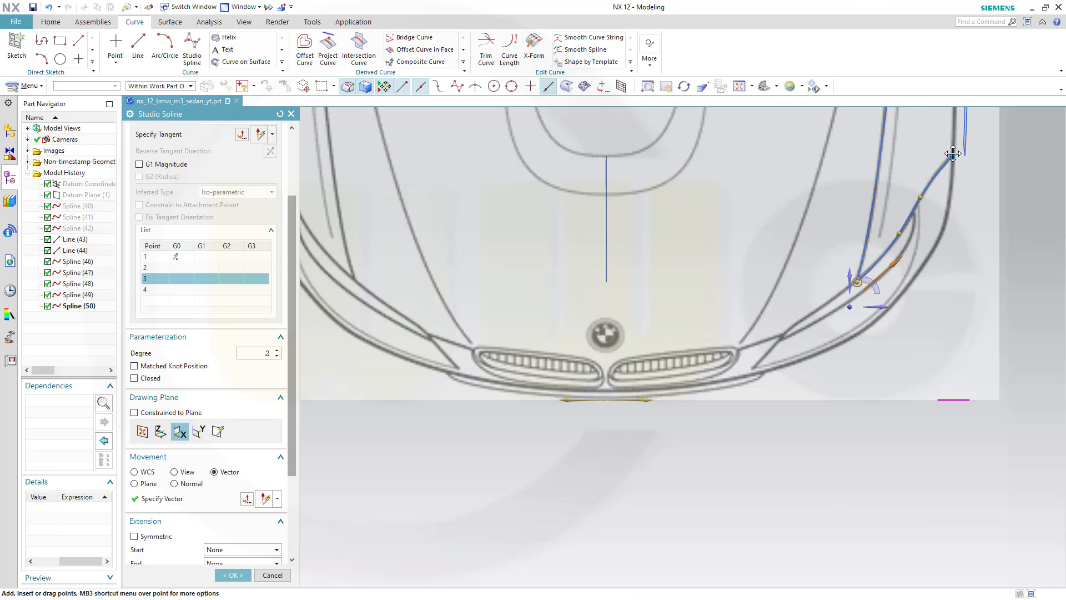
pyautogui.click(953, 153)
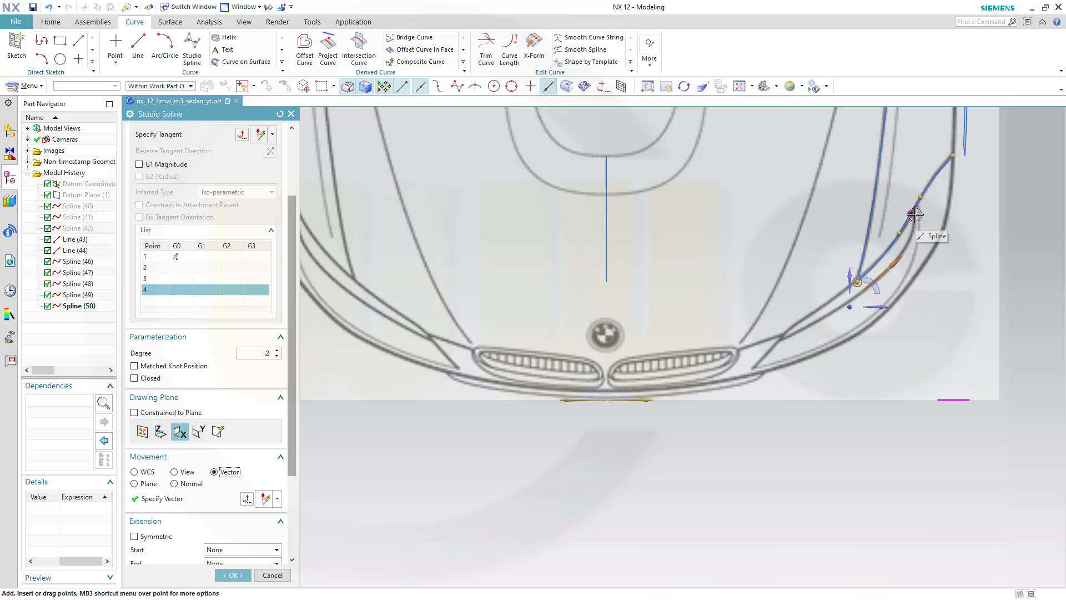
# Step: Snap point 4 of the copied spline to the outer fender curve's front end, shift point 3 outward along X, and accept the edit
pyautogui.scroll(-2, 915, 214)
pyautogui.scroll(-1, 951, 178)
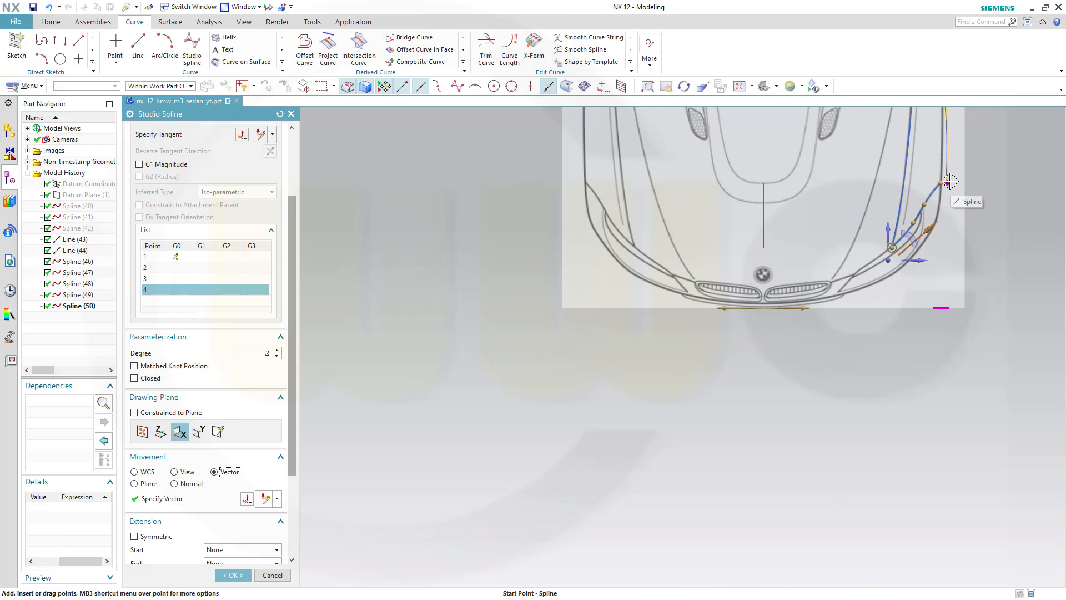
pyautogui.keyDown('shift'); pyautogui.moveTo(950, 181); pyautogui.dragTo(721, 311, button='middle'); pyautogui.keyUp('shift')
pyautogui.scroll(2, 686, 317)
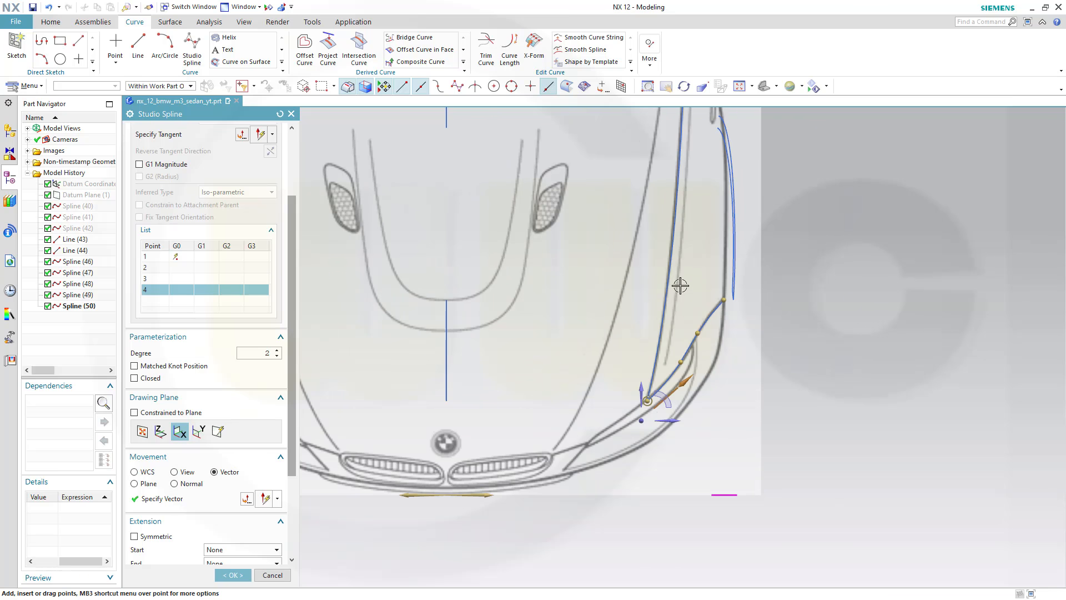
pyautogui.scroll(1, 680, 285)
pyautogui.scroll(1, 751, 271)
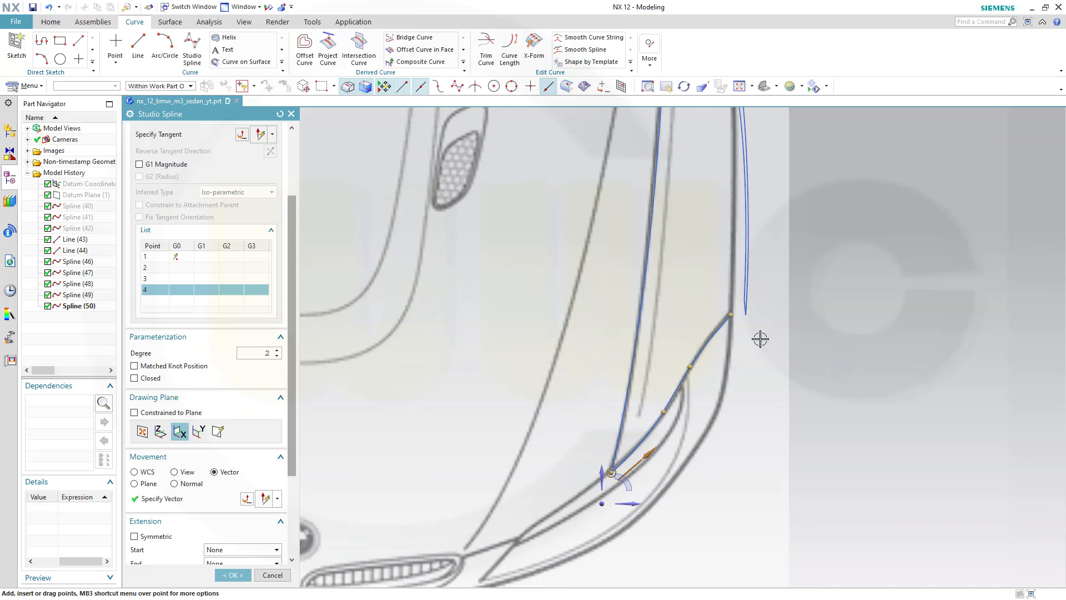
pyautogui.moveTo(760, 338); pyautogui.dragTo(730, 331, button='middle')
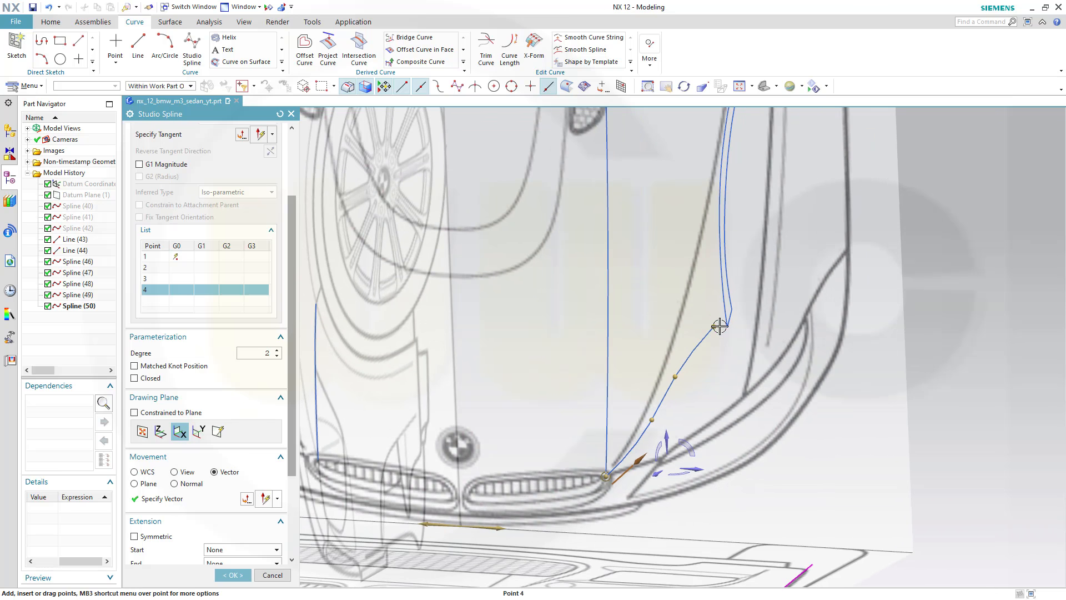
pyautogui.moveTo(720, 327); pyautogui.dragTo(727, 327)
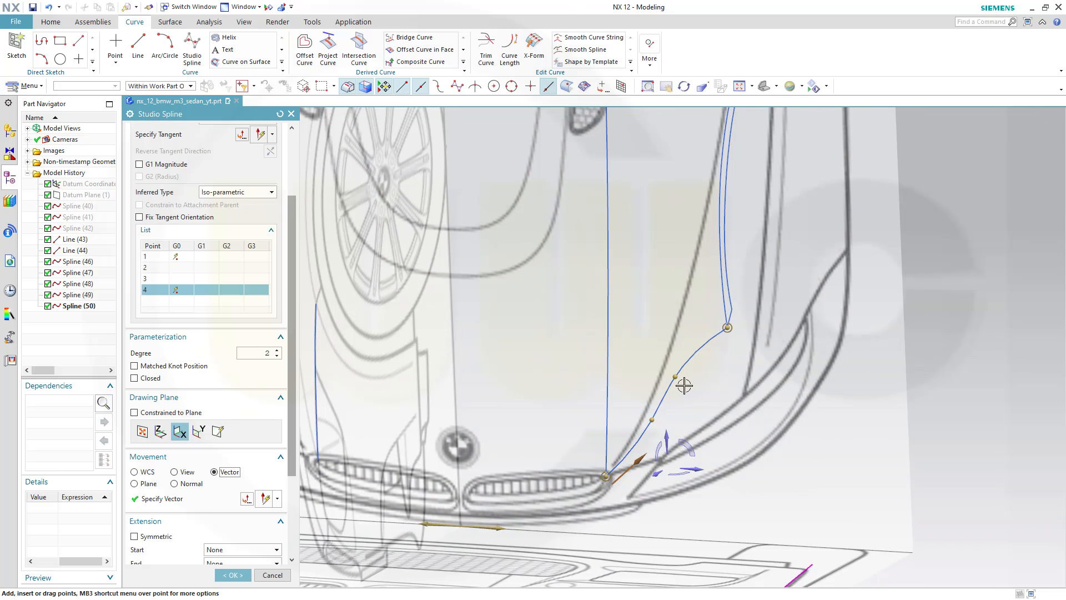
pyautogui.moveTo(675, 376); pyautogui.dragTo(689, 356)
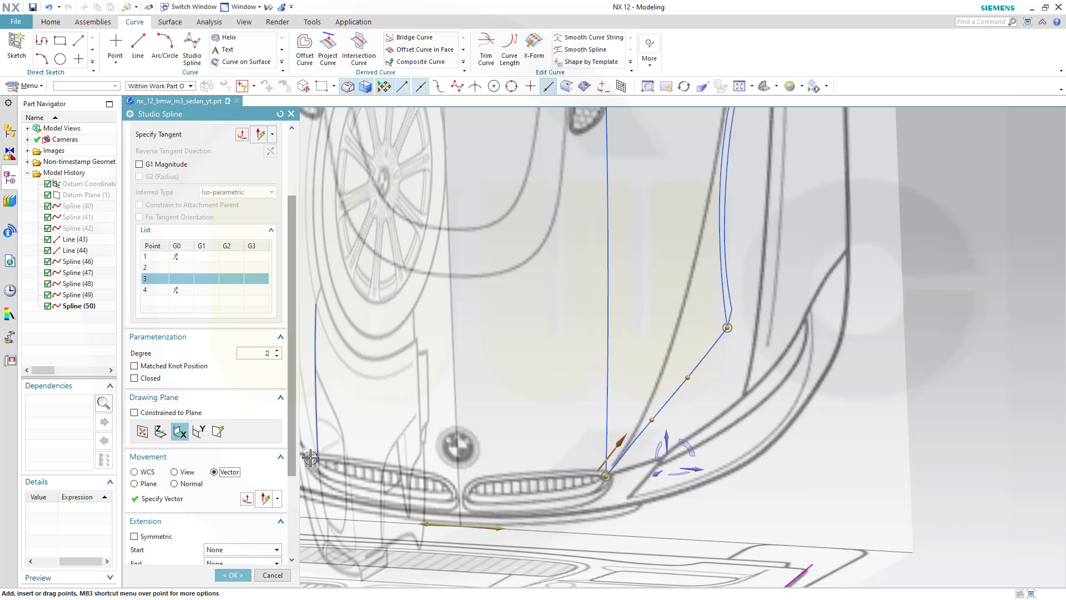
pyautogui.click(234, 575)
# Step: Inspect the reshaped headlight-edge spline and the other fender curves against the top and front blueprints
pyautogui.scroll(-5, 575, 431)
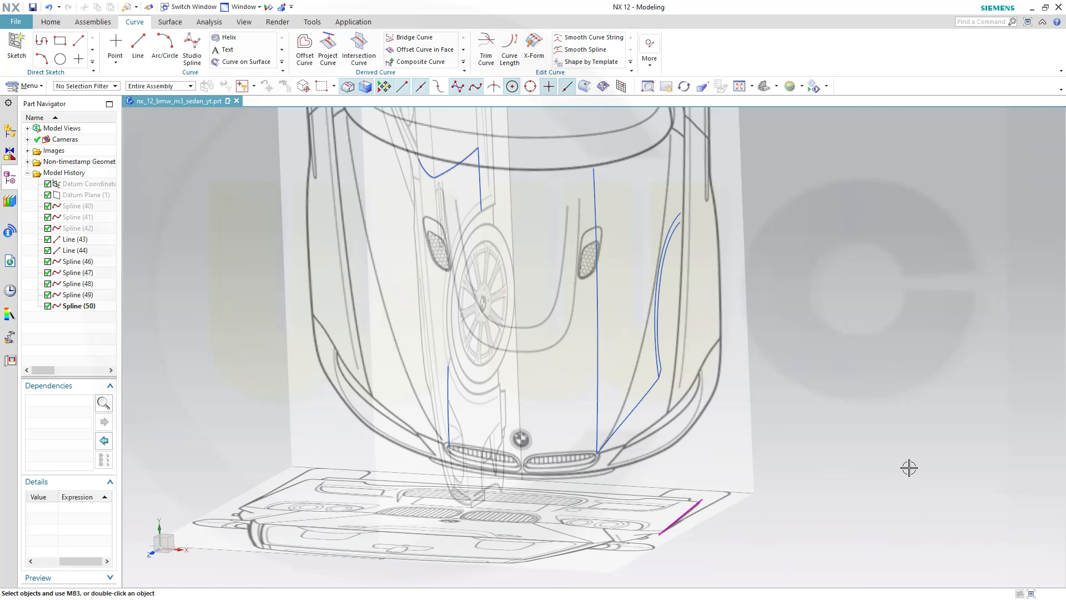
pyautogui.press('F8')
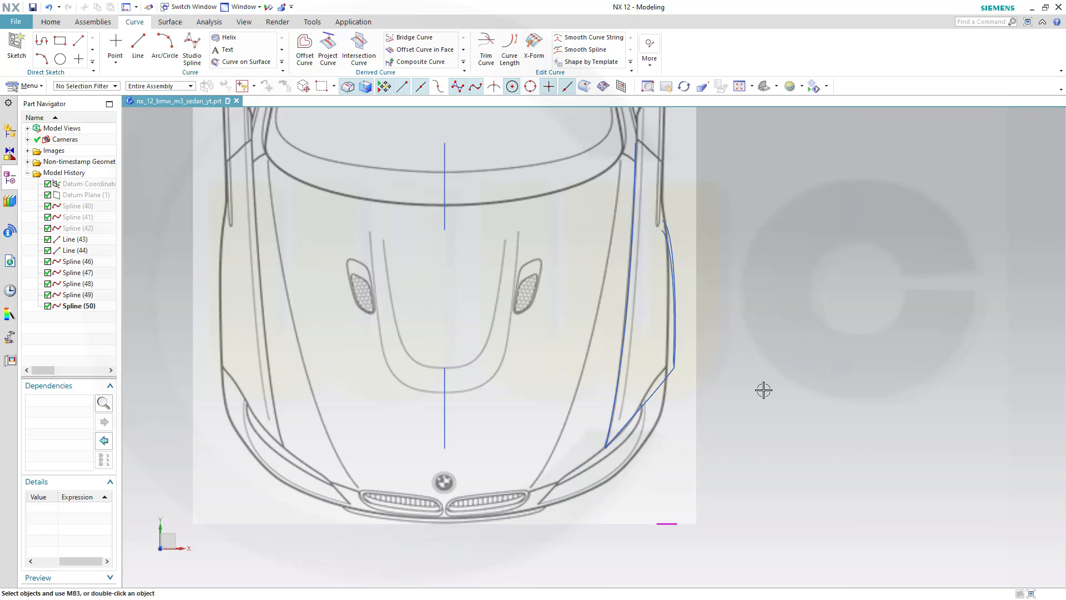
pyautogui.scroll(-3, 719, 366)
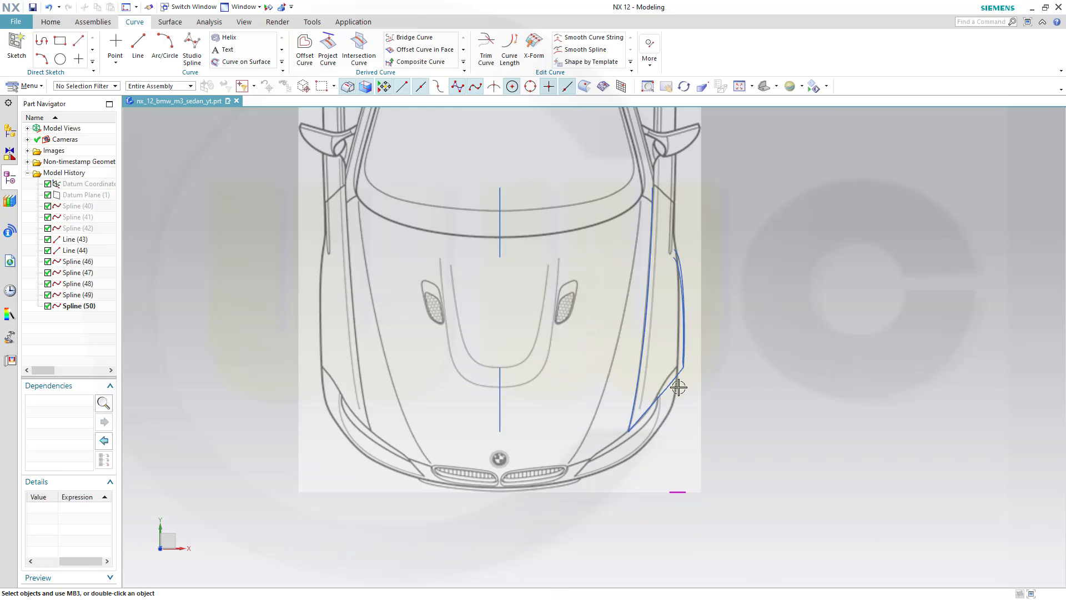
pyautogui.moveTo(595, 390); pyautogui.dragTo(600, 302, button='middle')
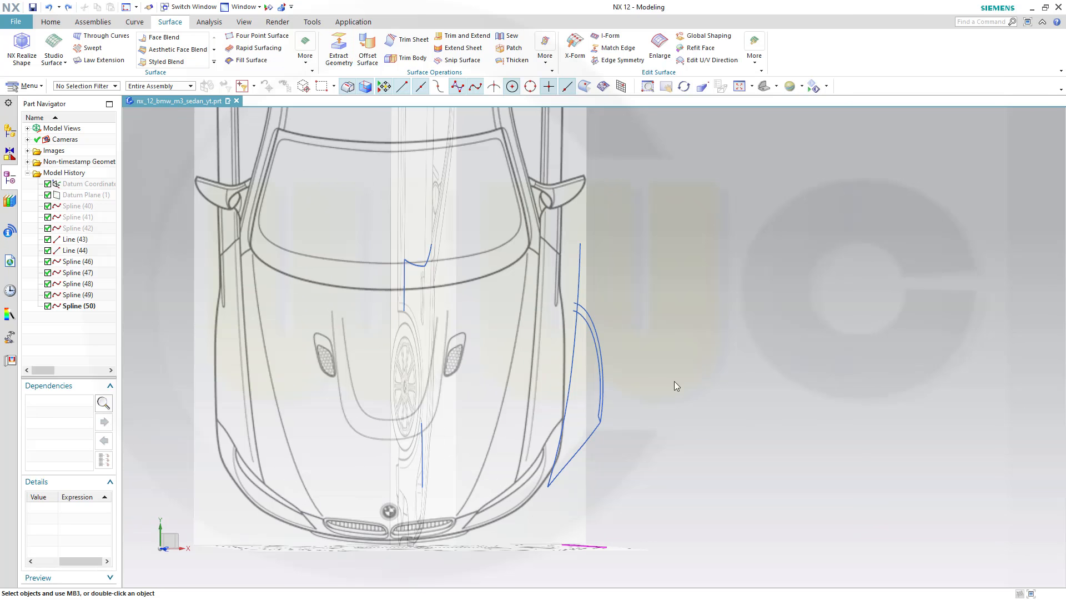
pyautogui.moveTo(679, 385); pyautogui.dragTo(636, 448, button='middle')
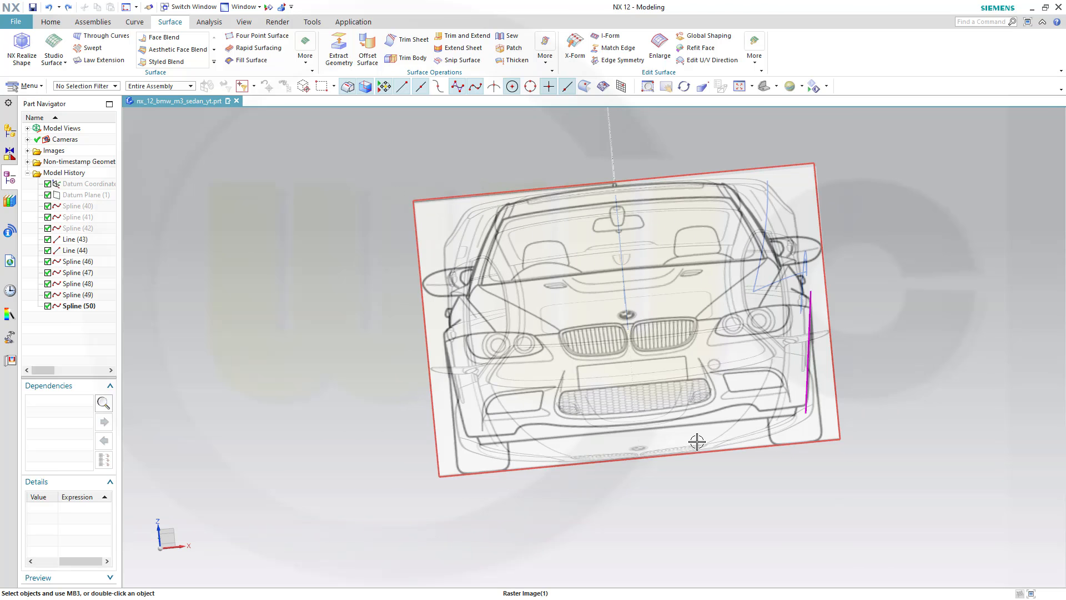
# Step: Copy Spline (46), the upper centreline spline, along X to X 780 in the front view with Move Object
pyautogui.press('F8')
pyautogui.moveTo(882, 308)
pyautogui.keyDown('shift'); pyautogui.mouseDown(button='middle')
pyautogui.moveTo(875, 359)
pyautogui.moveTo(806, 525)
pyautogui.mouseUp(button='middle'); pyautogui.keyUp('shift')
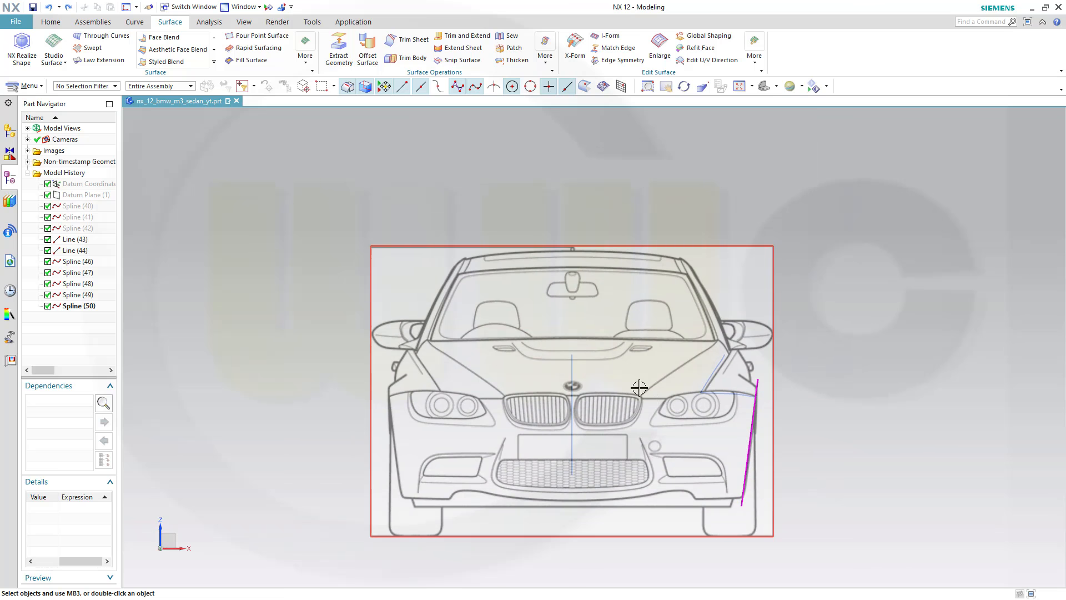
pyautogui.click(572, 375)
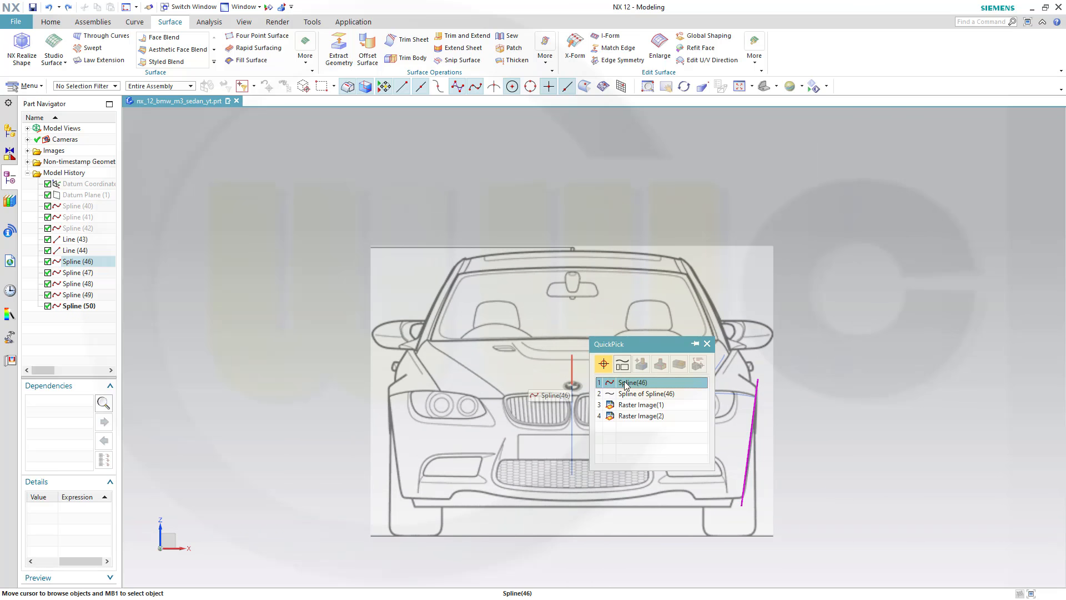
pyautogui.click(625, 383)
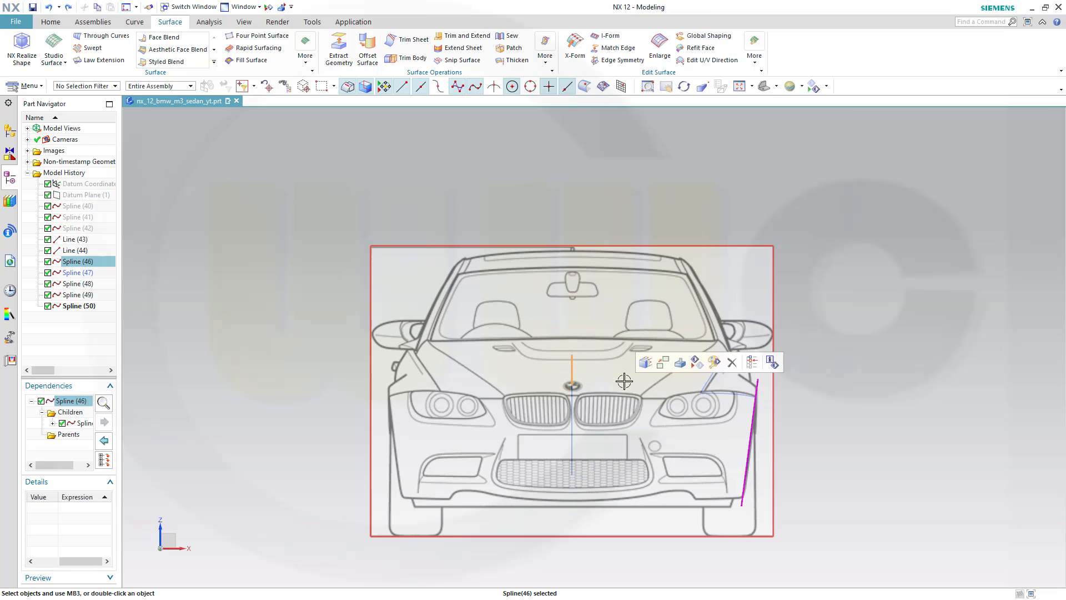
pyautogui.rightClick(569, 367)
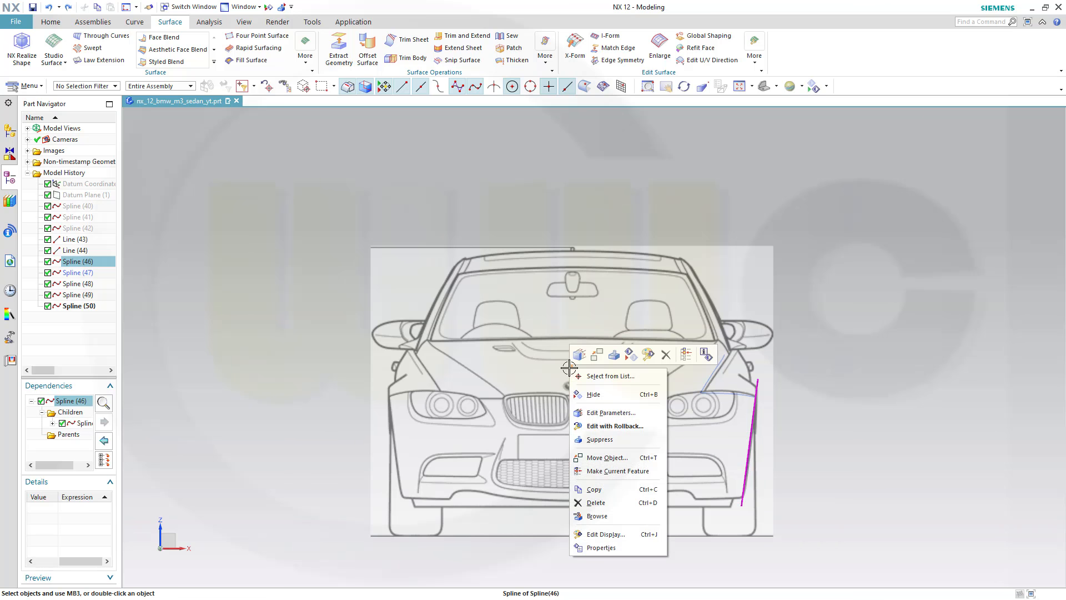
pyautogui.click(606, 458)
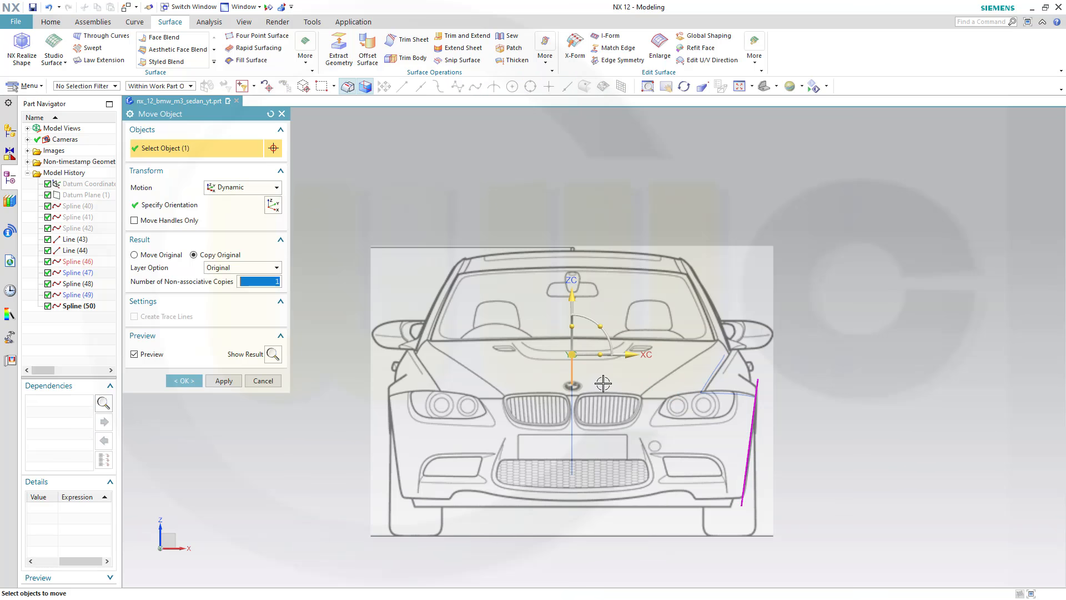
pyautogui.moveTo(633, 360); pyautogui.dragTo(783, 354)
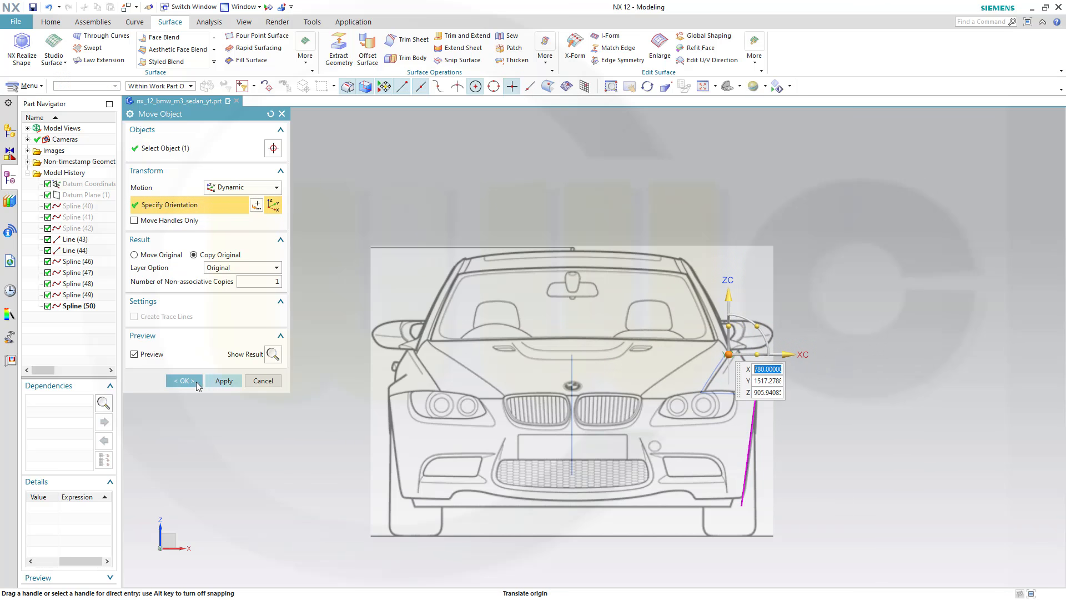
pyautogui.click(183, 381)
# Step: Edit the copied upper spline and restrict its point movement to a vector along the X-axis
pyautogui.scroll(2, 799, 425)
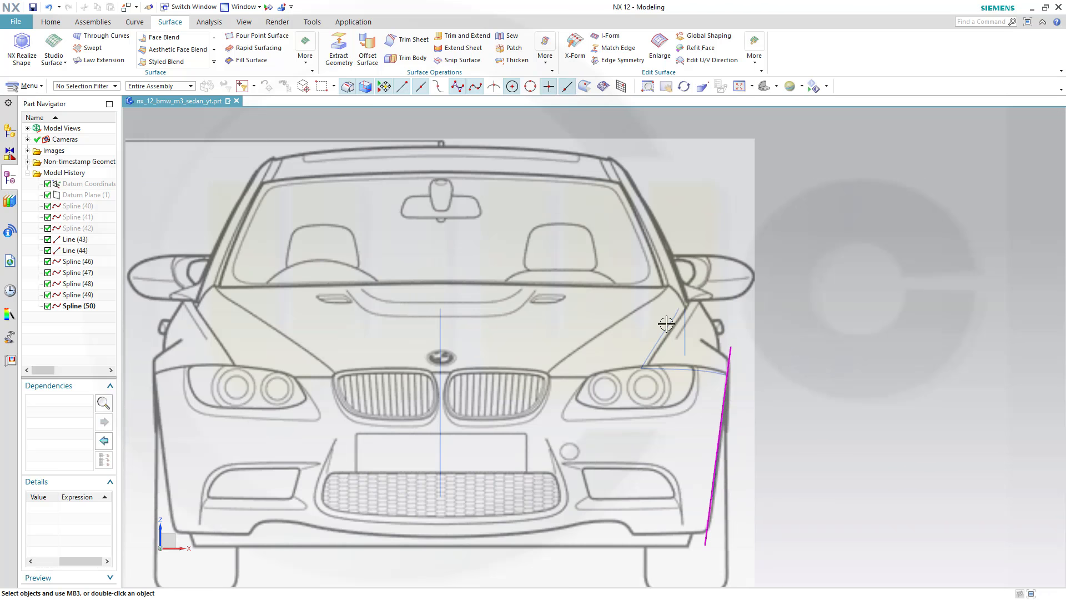
pyautogui.scroll(3, 667, 324)
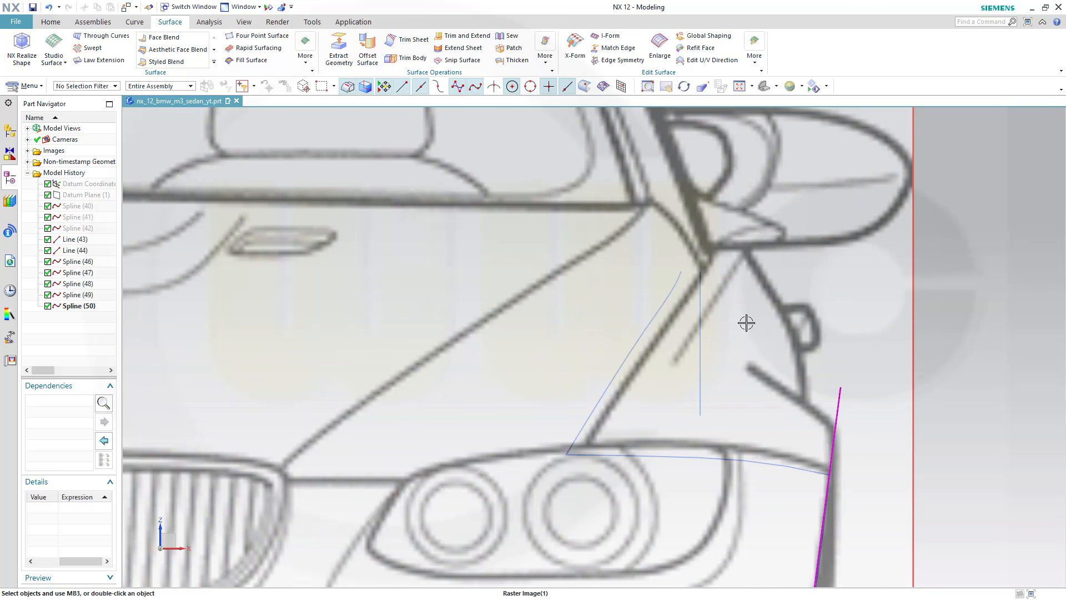
pyautogui.doubleClick(697, 381)
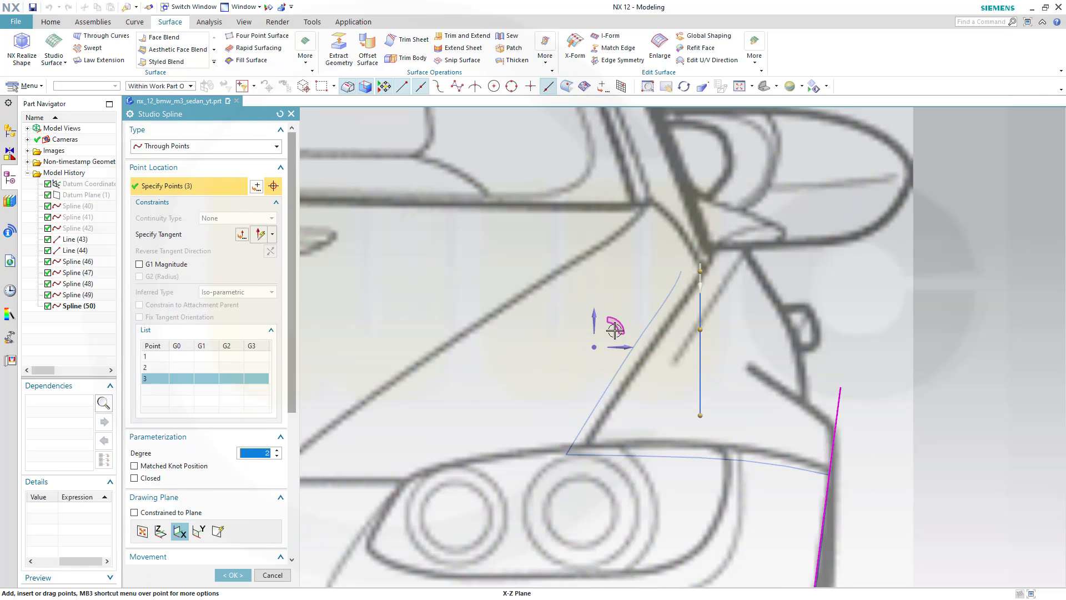
pyautogui.moveTo(292, 375); pyautogui.dragTo(289, 478)
pyautogui.click(198, 450)
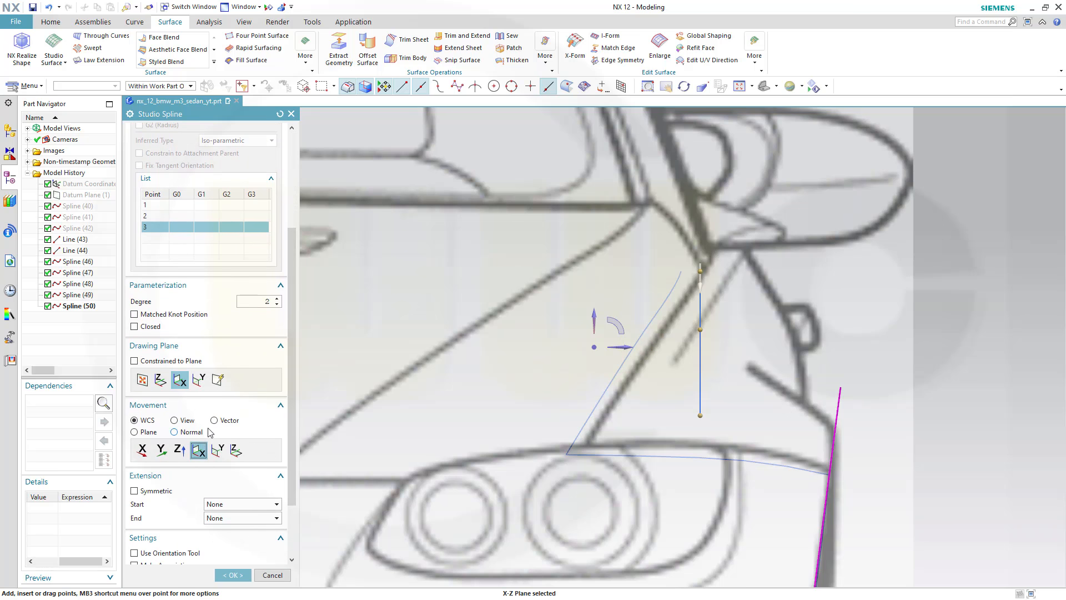
pyautogui.click(215, 421)
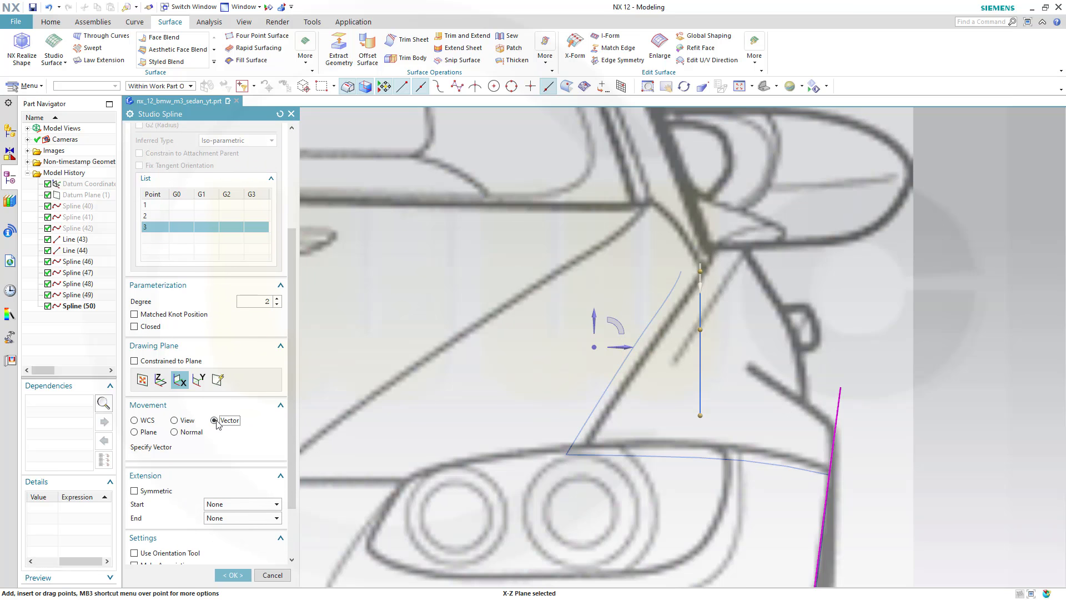
pyautogui.click(633, 345)
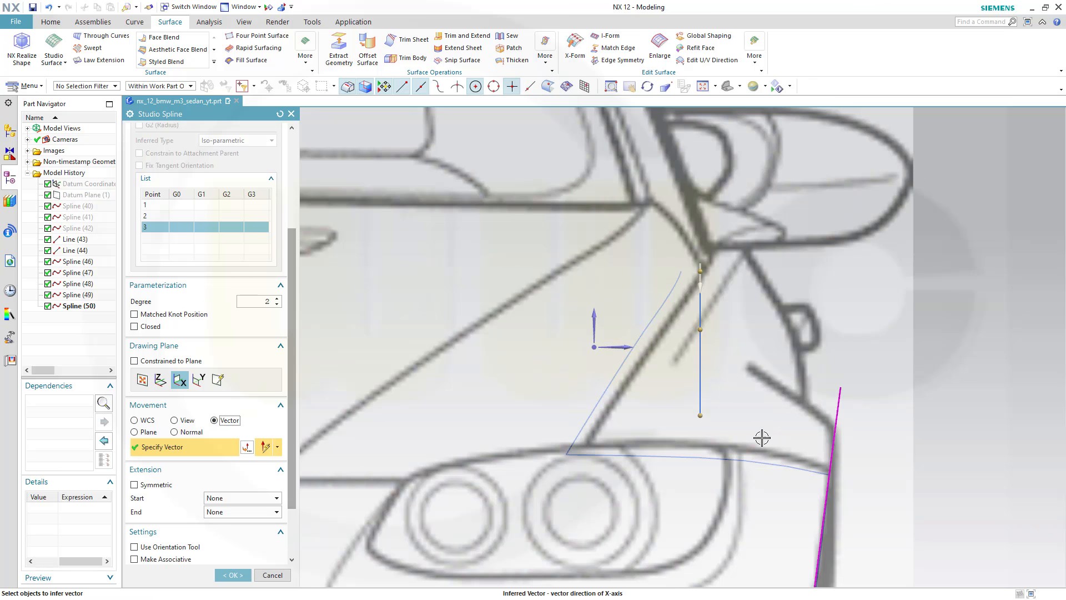
# Step: Move points 3 and 2 outward along X towards the fender outline, snap point 1 to the hood-side curve's upper end, and accept the edit
pyautogui.moveTo(702, 420); pyautogui.dragTo(801, 417)
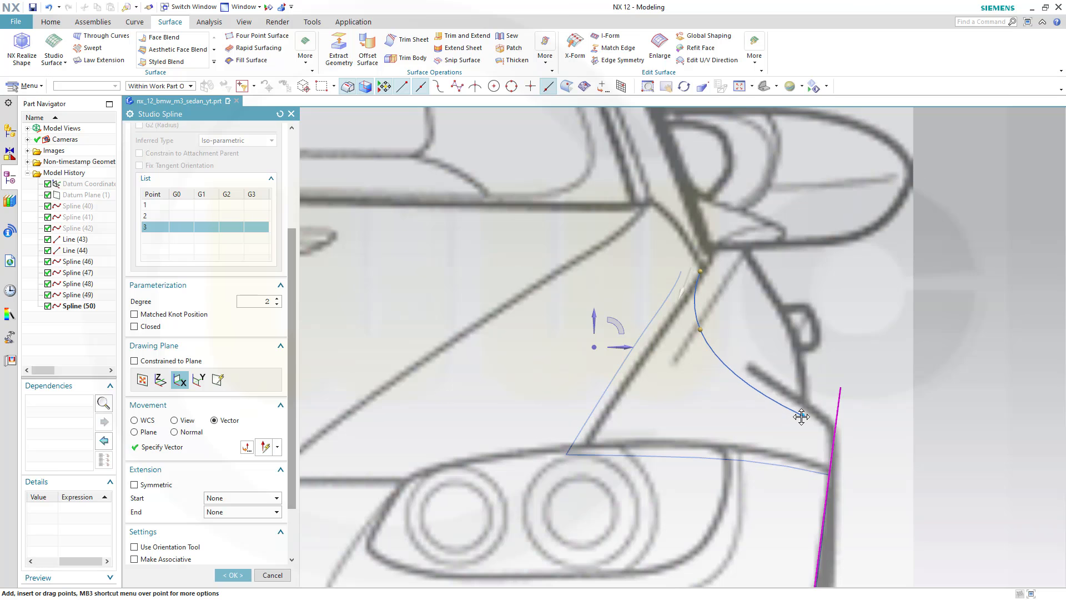
pyautogui.moveTo(700, 329); pyautogui.dragTo(784, 321)
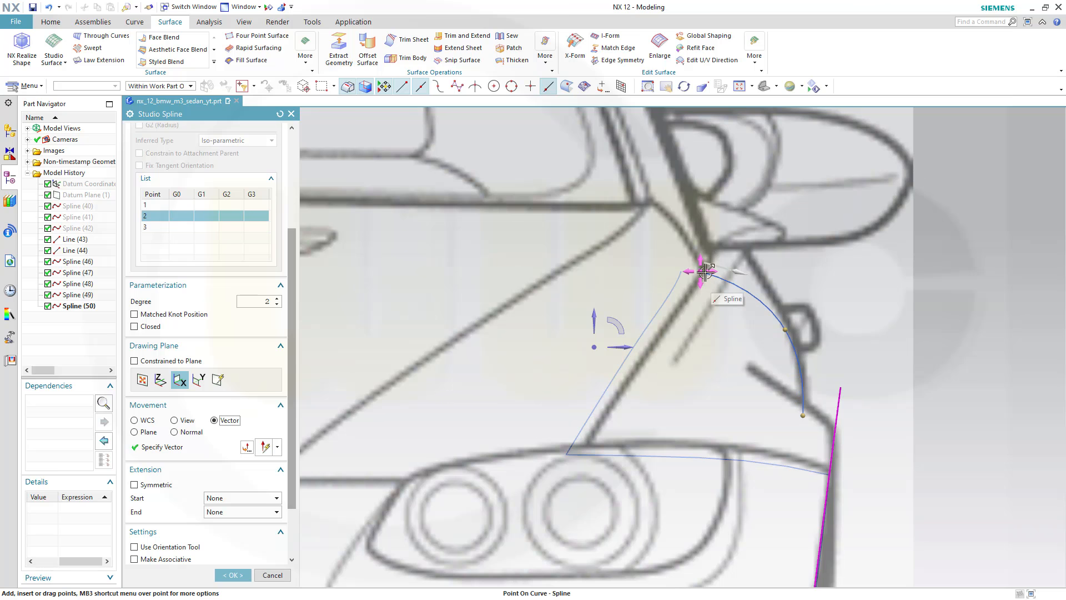
pyautogui.moveTo(695, 271); pyautogui.dragTo(681, 271)
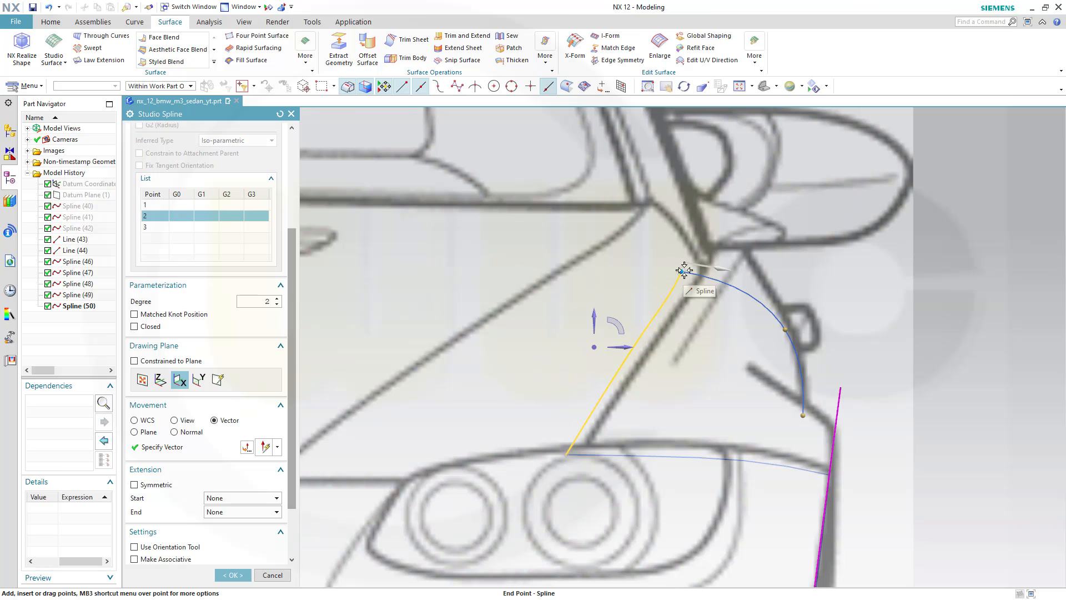
pyautogui.moveTo(683, 270); pyautogui.dragTo(682, 271)
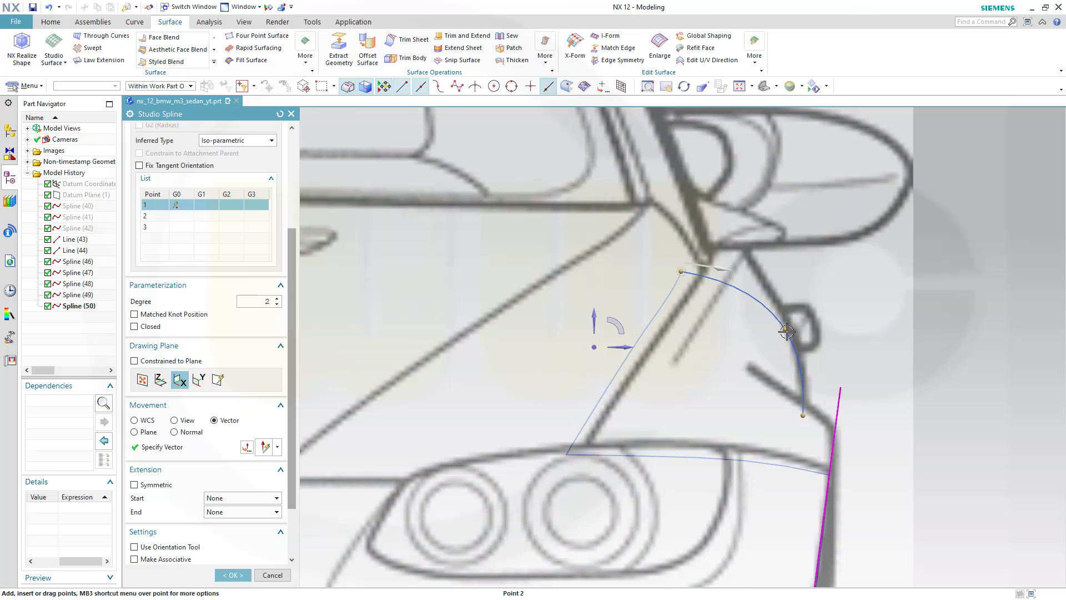
pyautogui.moveTo(786, 332); pyautogui.dragTo(766, 332)
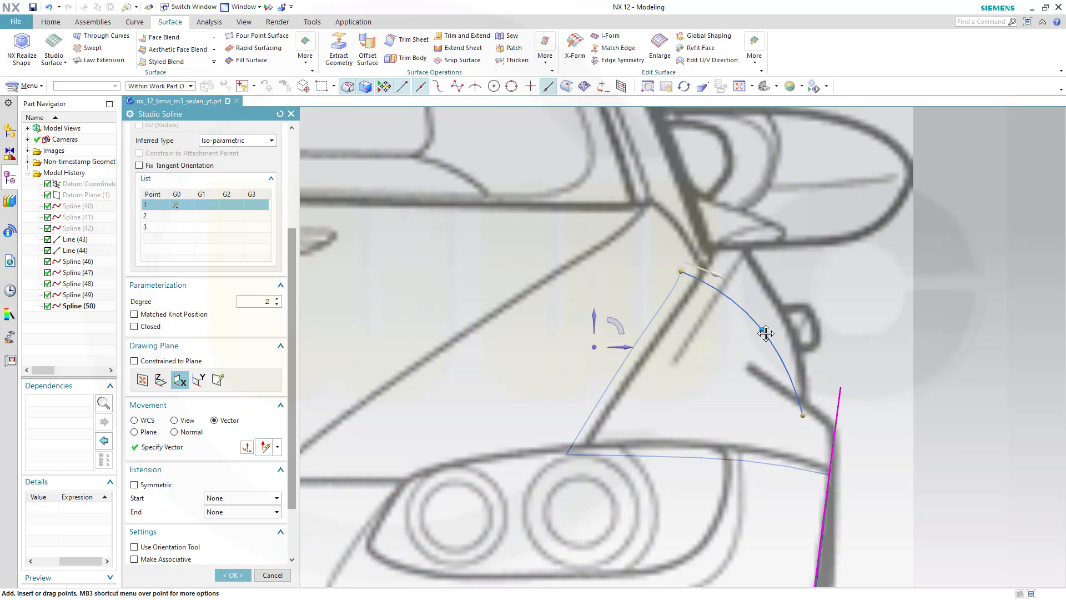
pyautogui.moveTo(766, 333); pyautogui.dragTo(764, 331)
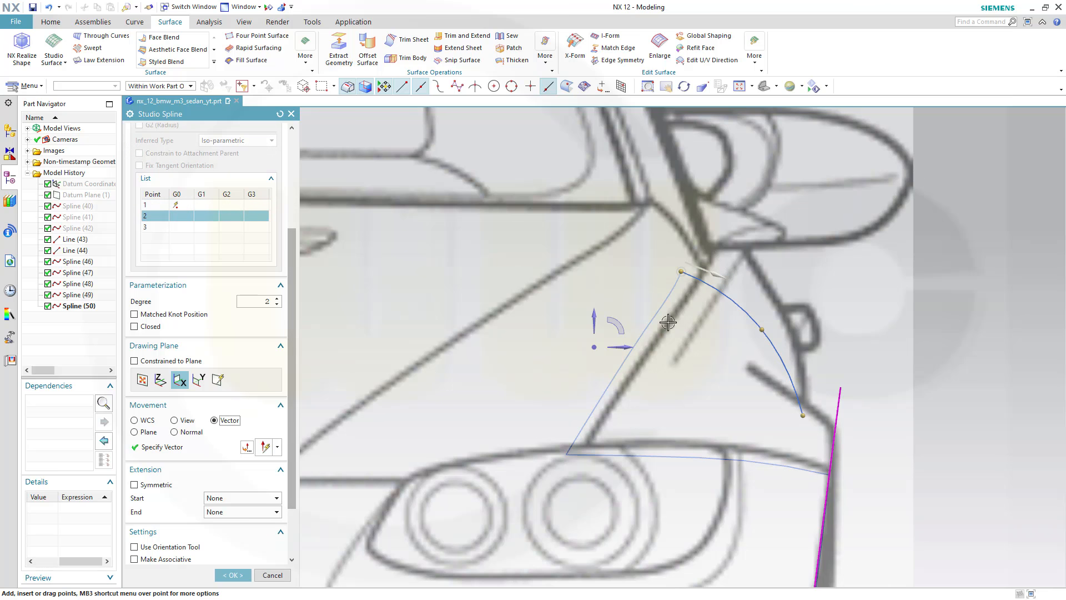
pyautogui.click(232, 575)
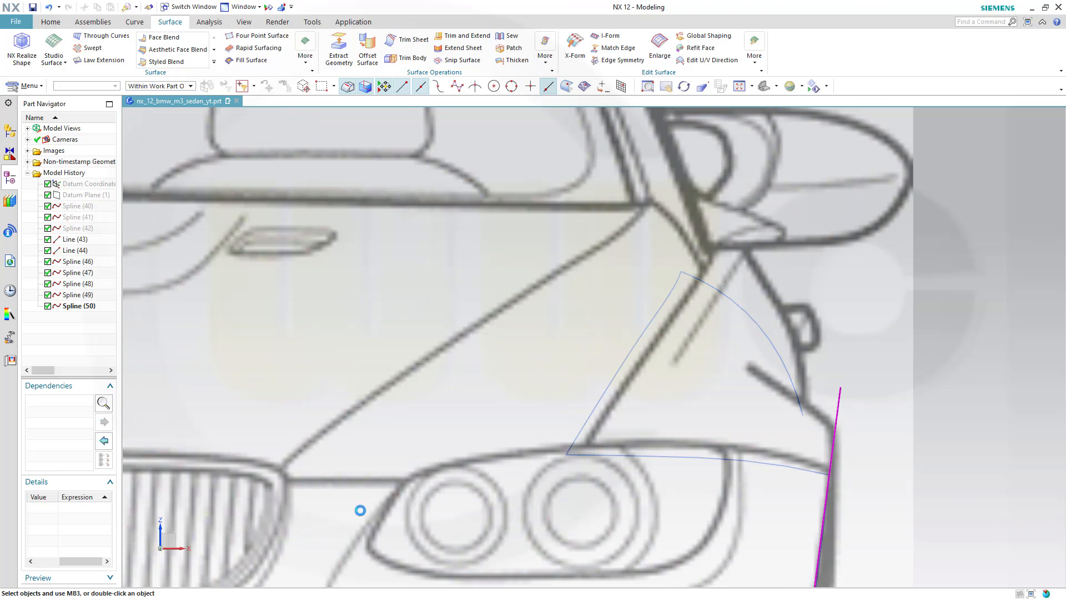
# Step: Copy Spline (47), the lower centreline spline, along X to X 960 in the front view with Move Object
pyautogui.hotkey('ctrl', 'alt', 'f')
pyautogui.moveTo(500, 343); pyautogui.dragTo(451, 337, button='middle')
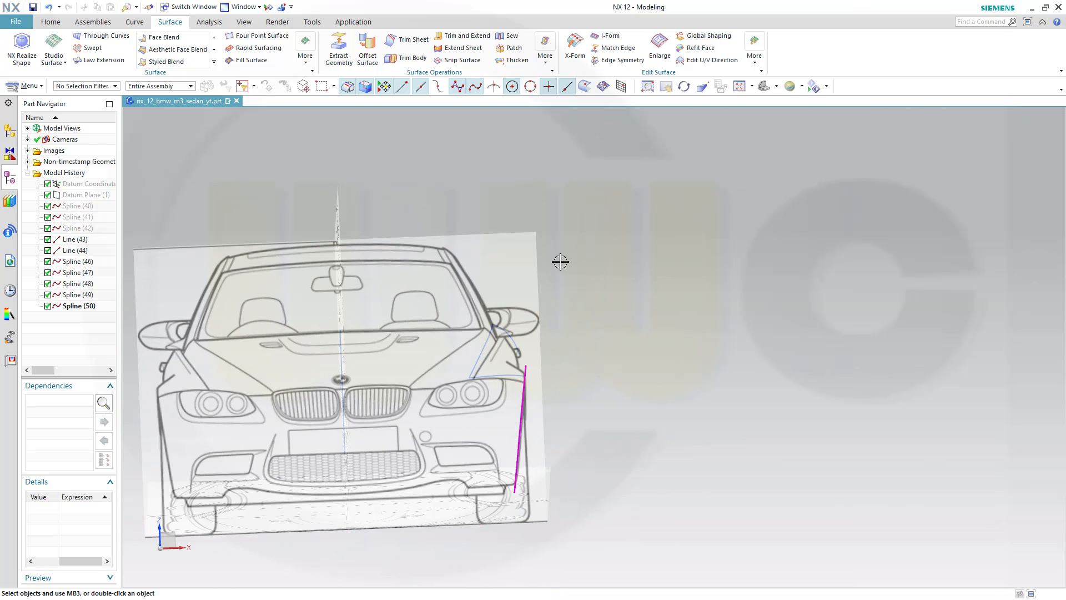
pyautogui.press('F8')
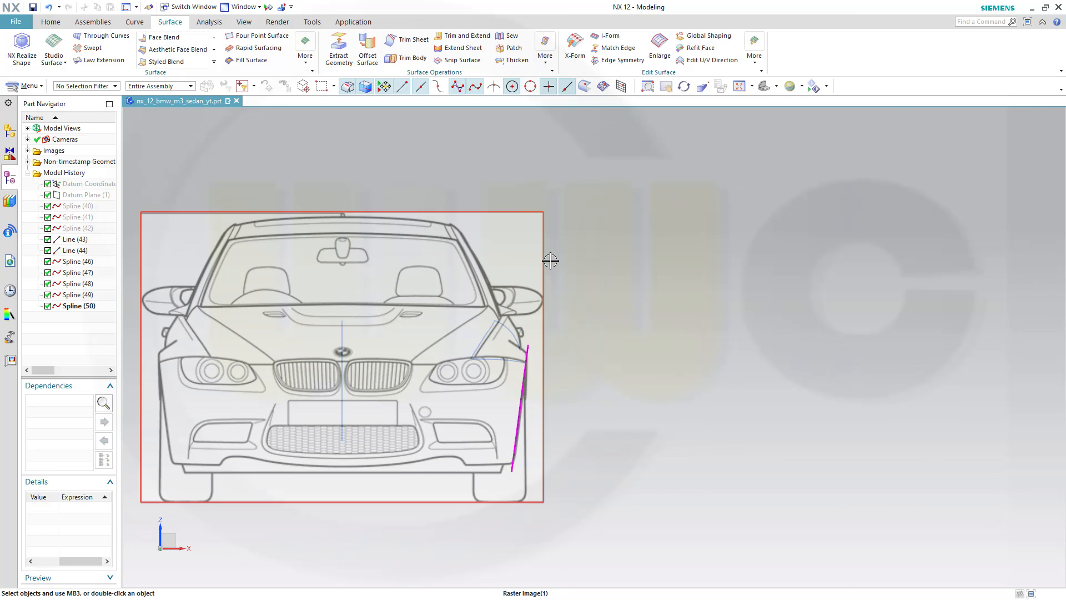
pyautogui.click(342, 401)
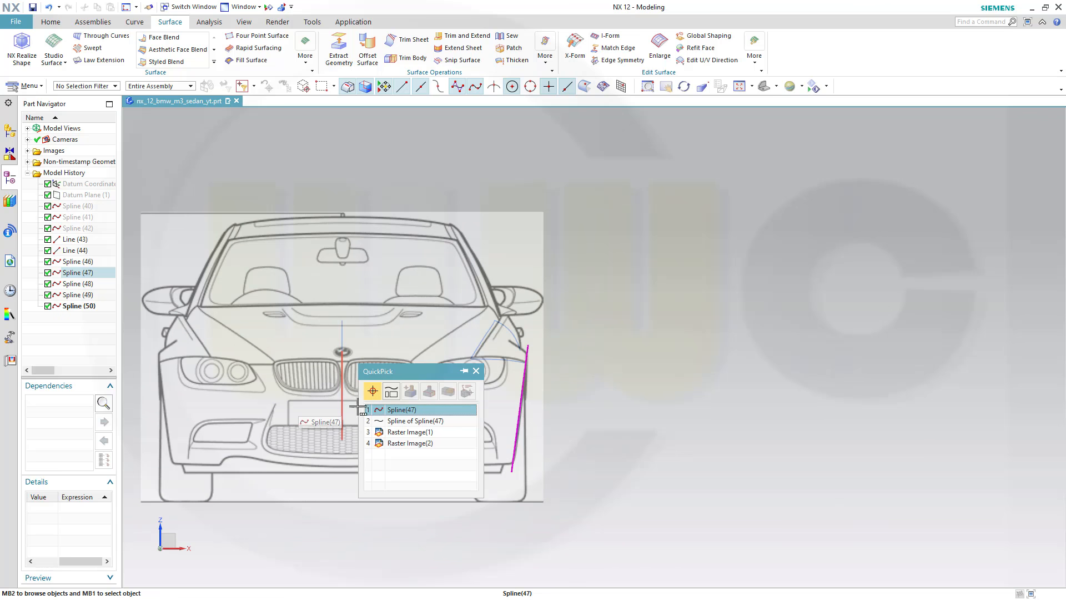
pyautogui.click(359, 410)
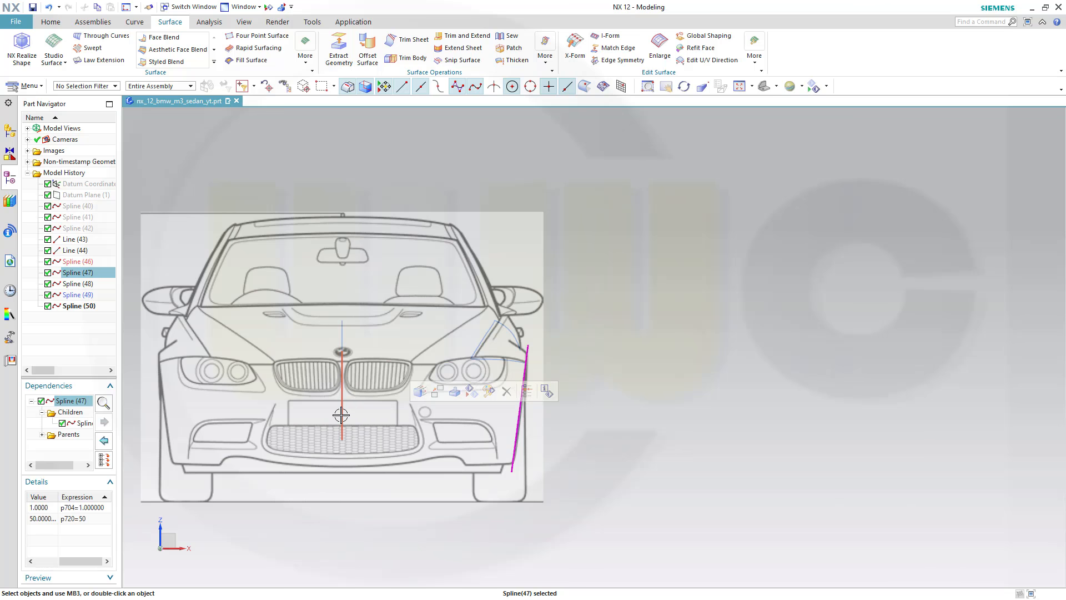
pyautogui.rightClick(341, 415)
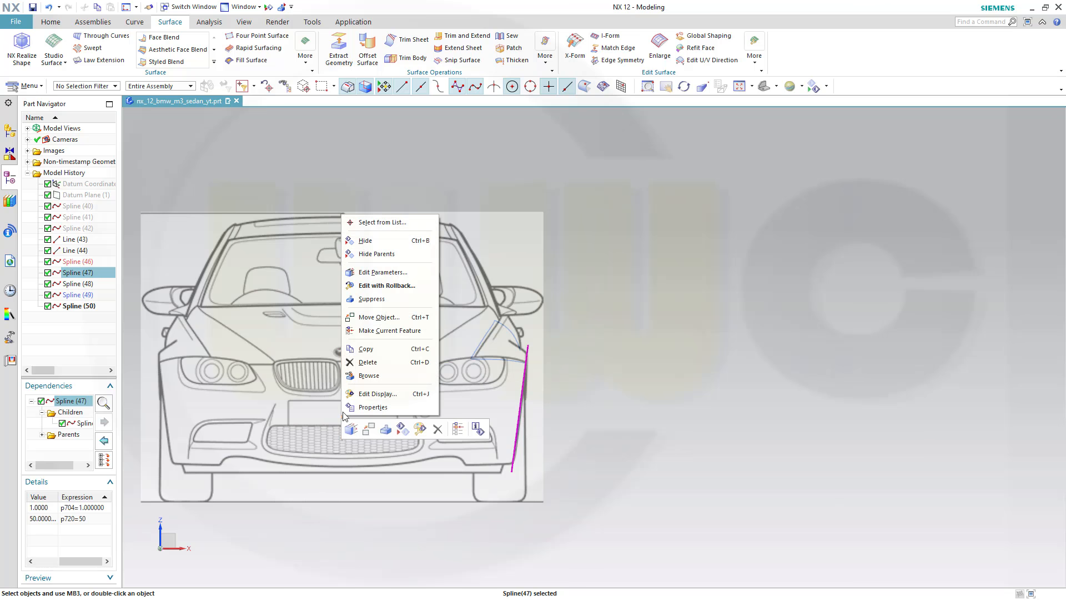
pyautogui.click(373, 317)
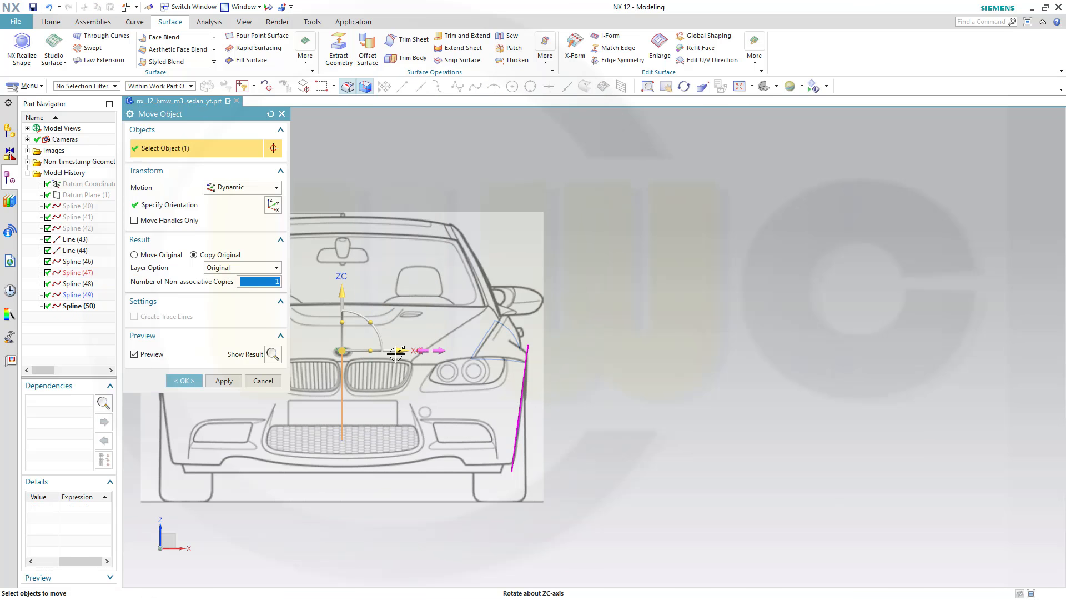
pyautogui.moveTo(417, 353); pyautogui.dragTo(587, 362)
pyautogui.click(535, 350)
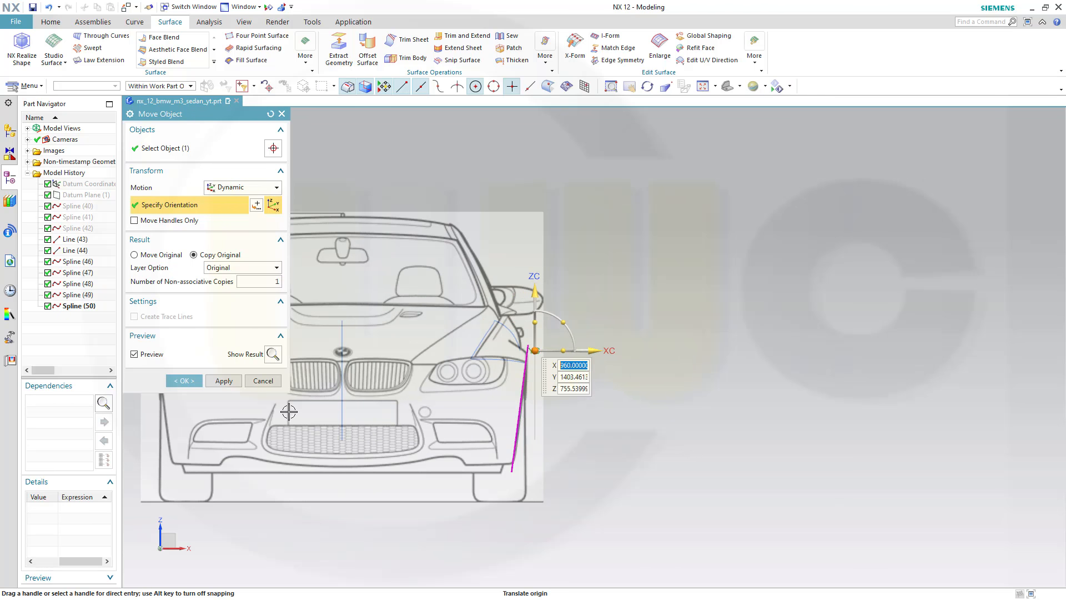
pyautogui.click(199, 382)
# Step: Edit the copied lower spline and restrict its point movement to the WCS X-axis
pyautogui.scroll(5, 431, 392)
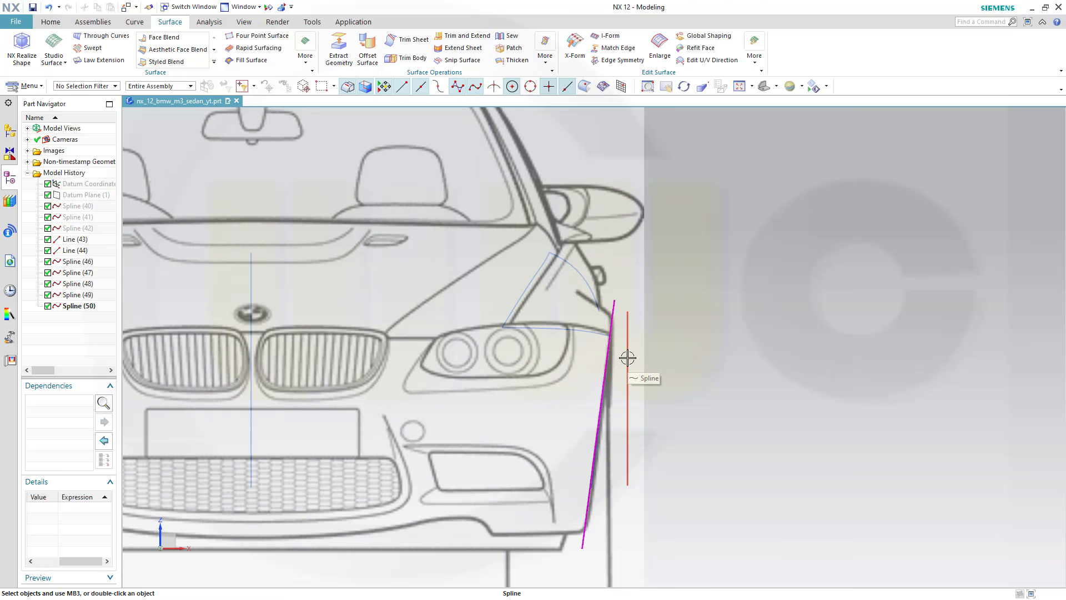
pyautogui.click(627, 358)
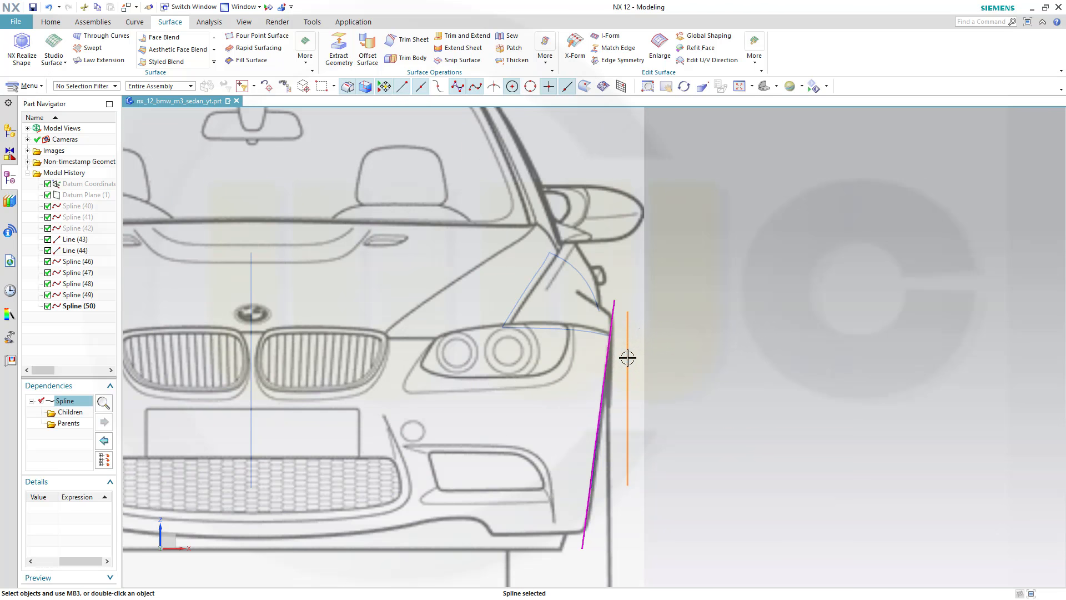
pyautogui.doubleClick(628, 358)
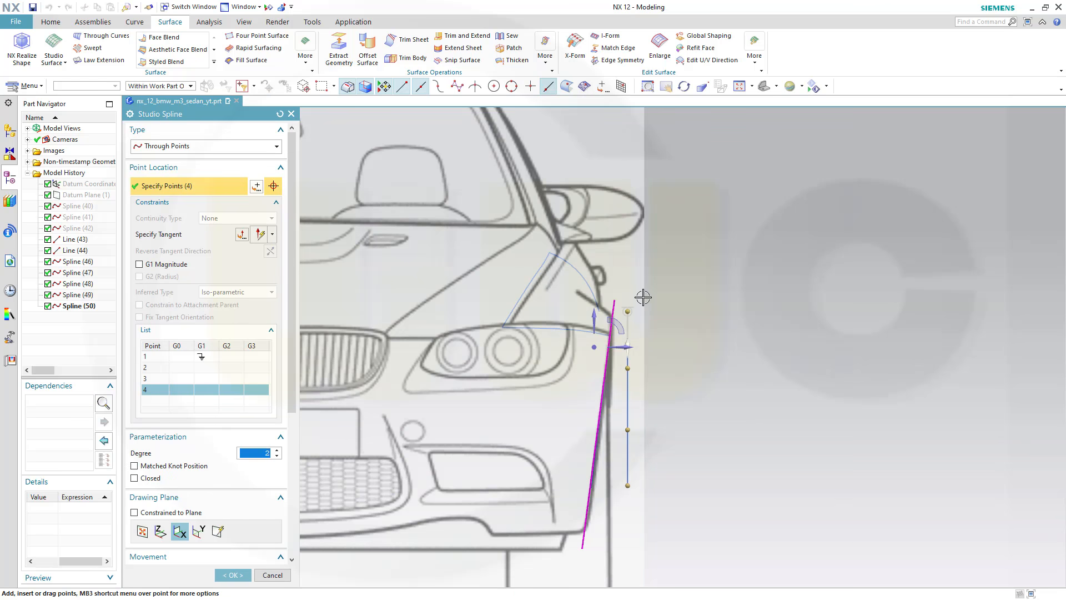
pyautogui.scroll(-5, 171, 544)
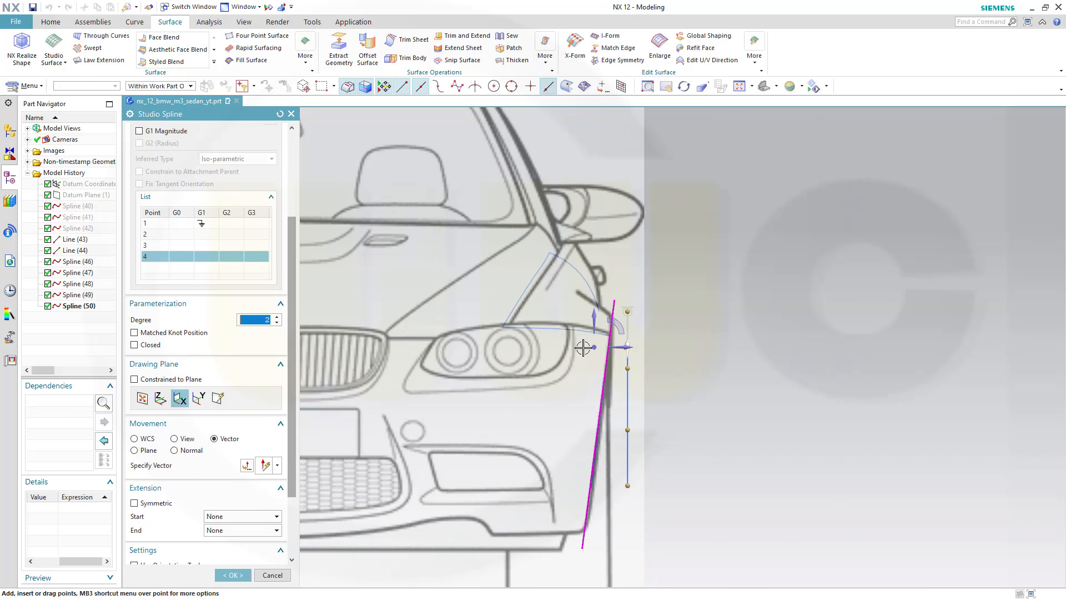
pyautogui.click(628, 346)
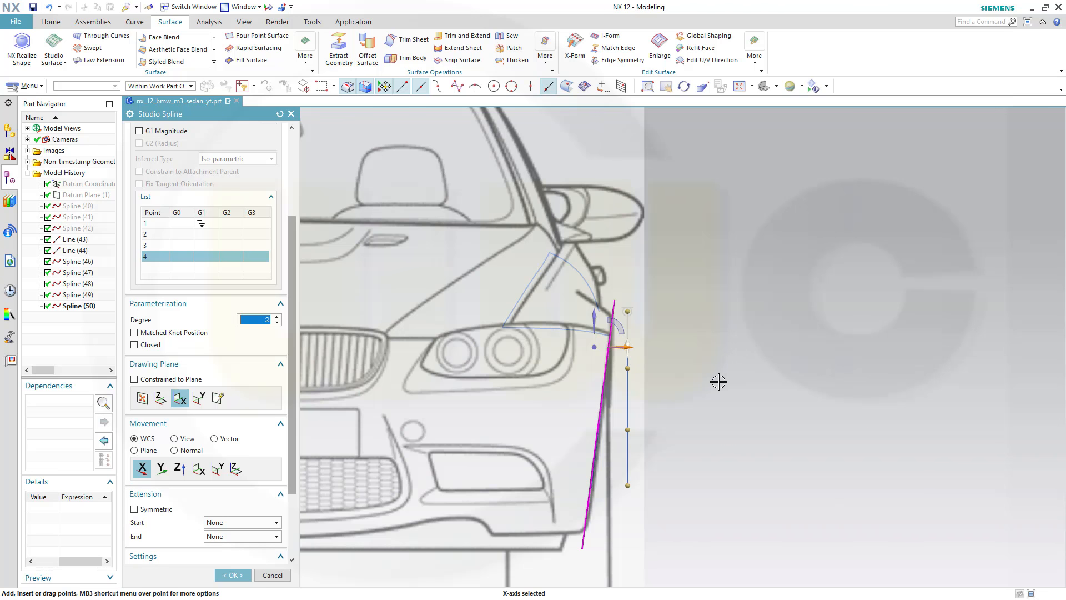
# Step: Snap point 1 to the reshaped upper spline's lower end and shift points 2, 3 and 4 inward along X, following the front blueprint's fender side
pyautogui.scroll(2, 695, 389)
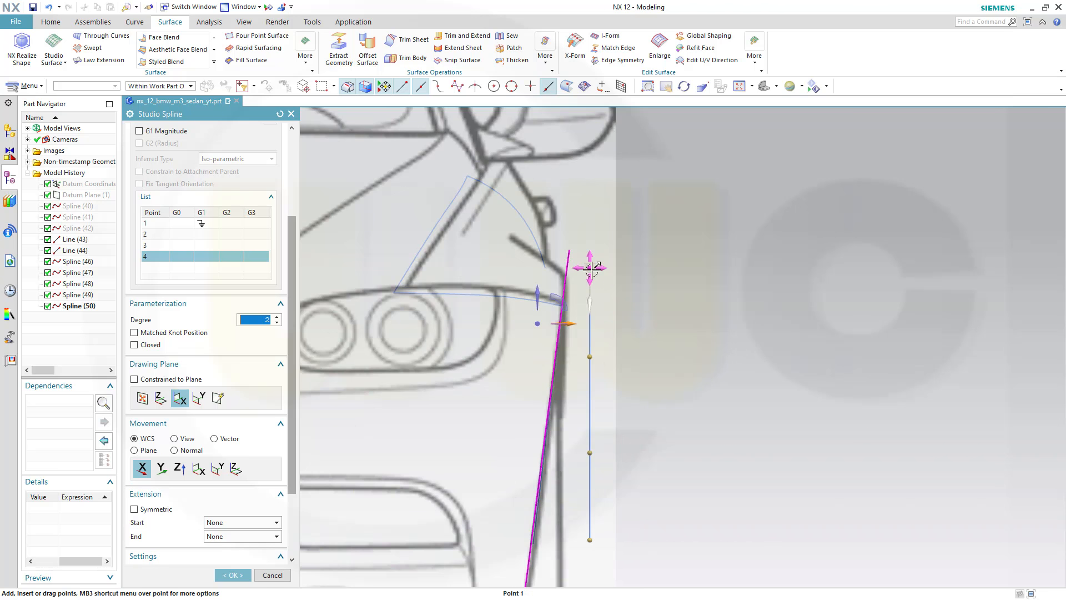
pyautogui.moveTo(591, 268); pyautogui.dragTo(547, 267)
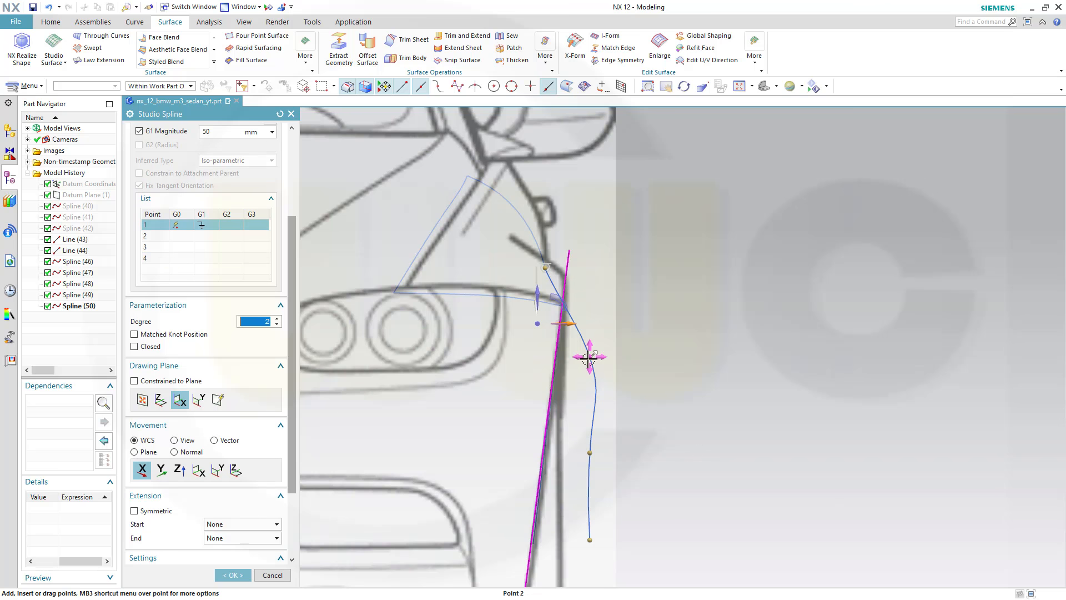
pyautogui.moveTo(589, 357); pyautogui.dragTo(544, 357)
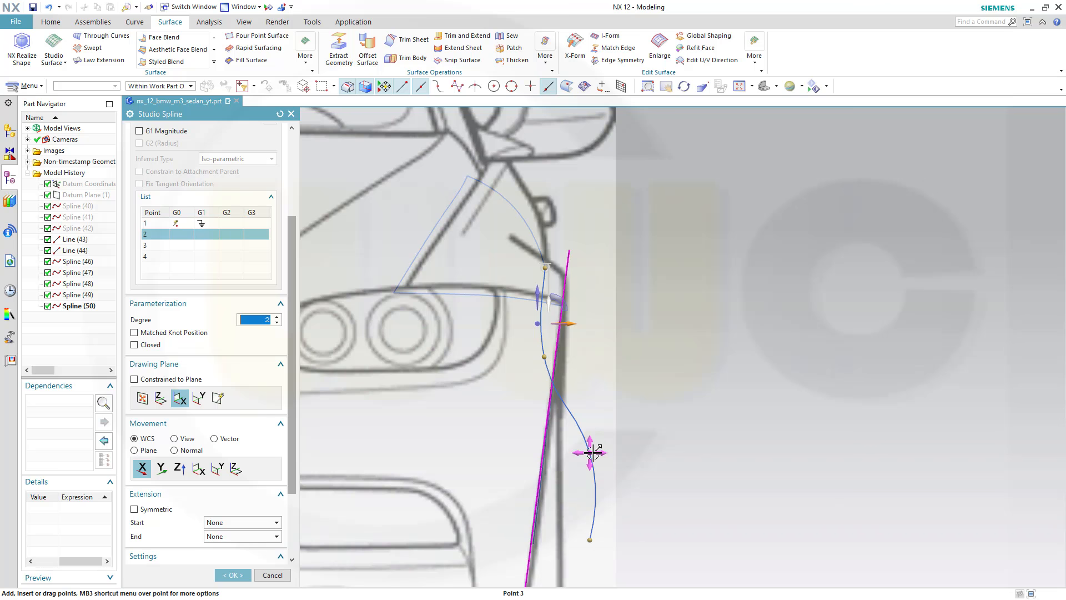
pyautogui.moveTo(593, 452); pyautogui.dragTo(522, 471)
pyautogui.moveTo(590, 538); pyautogui.dragTo(507, 540)
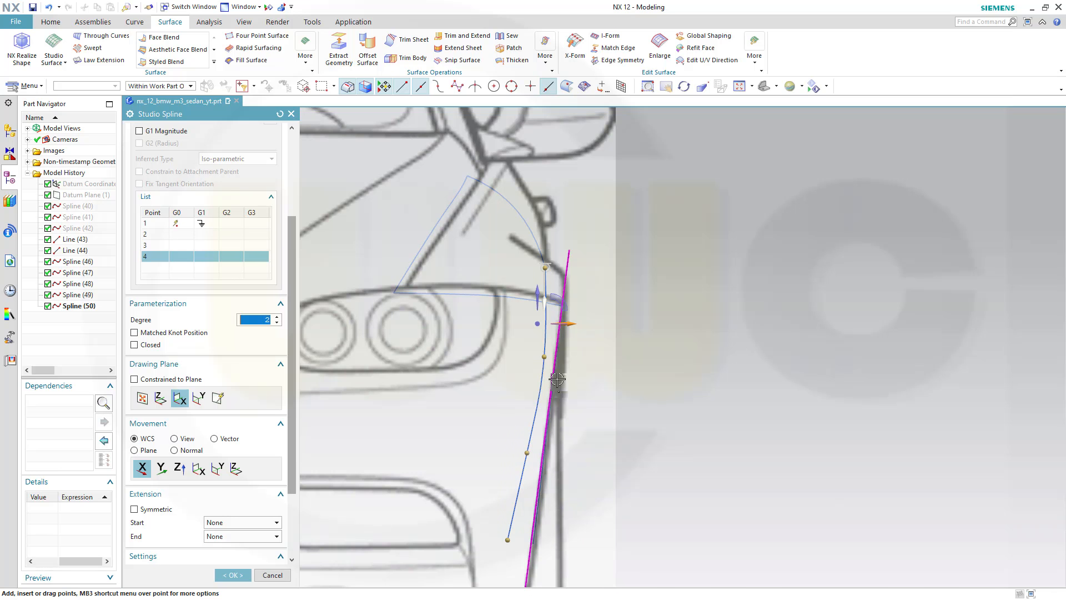
# Step: Move points 4 and 3 of the copied lower spline outward along X towards the fender side, adjust point 2, and accept the edit
pyautogui.moveTo(545, 359); pyautogui.dragTo(542, 356)
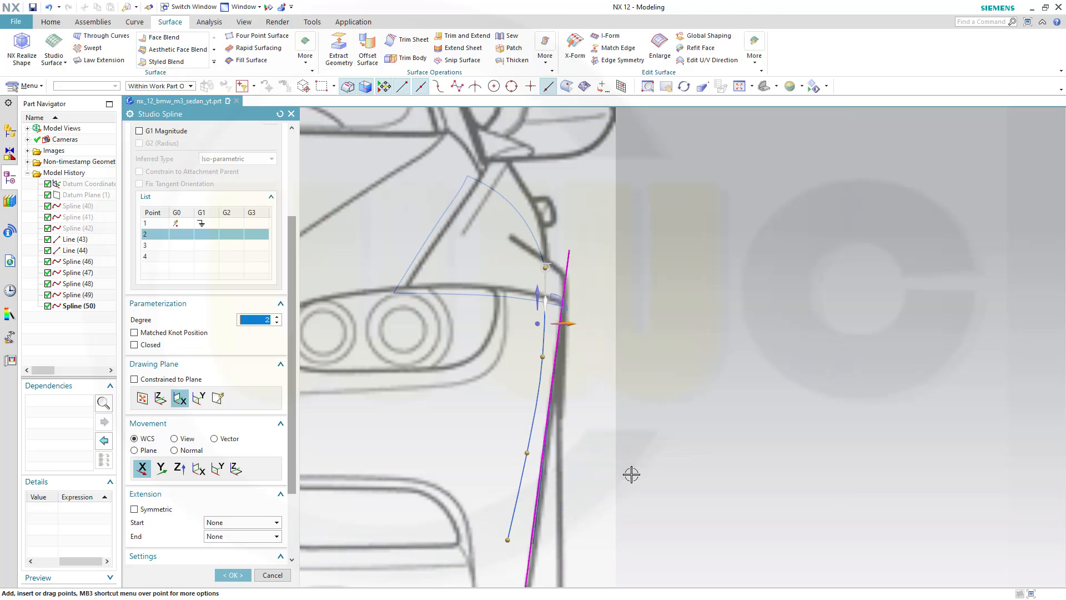
pyautogui.scroll(-4, 645, 477)
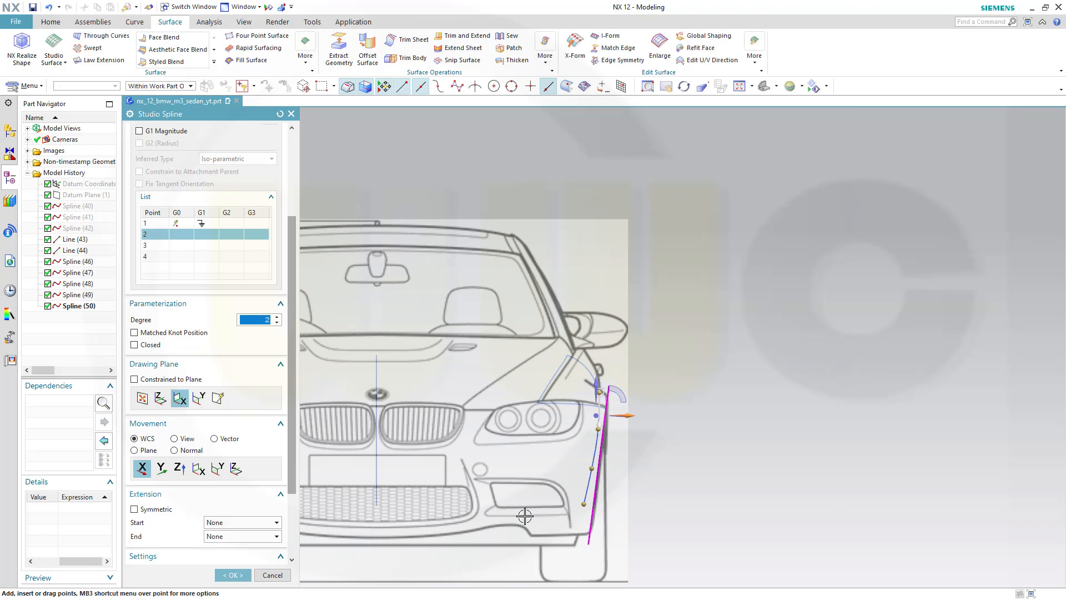
pyautogui.moveTo(524, 516); pyautogui.dragTo(509, 518, button='middle')
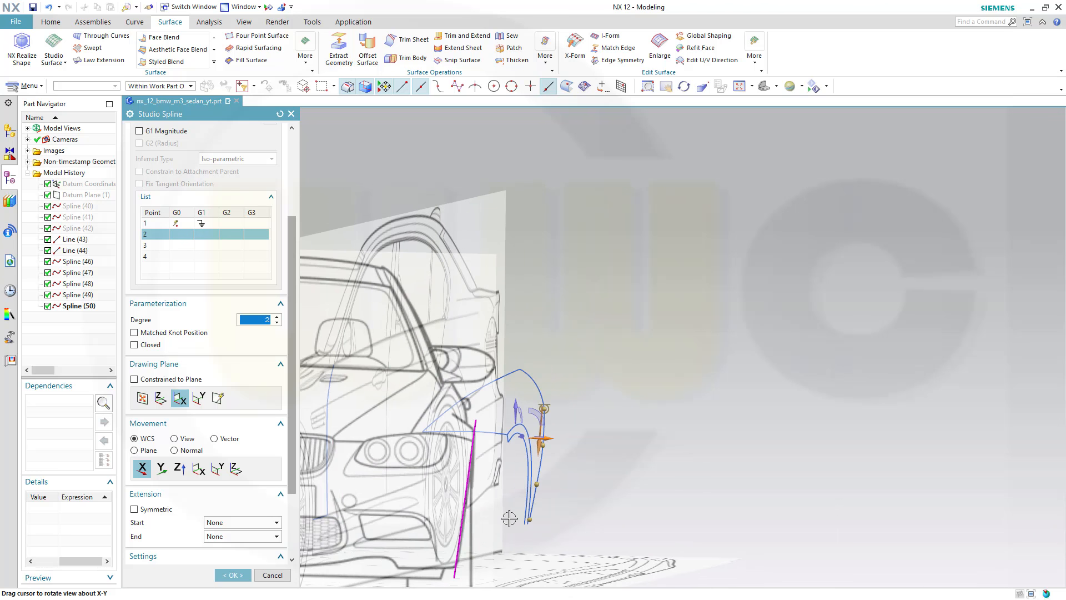
pyautogui.scroll(4, 527, 524)
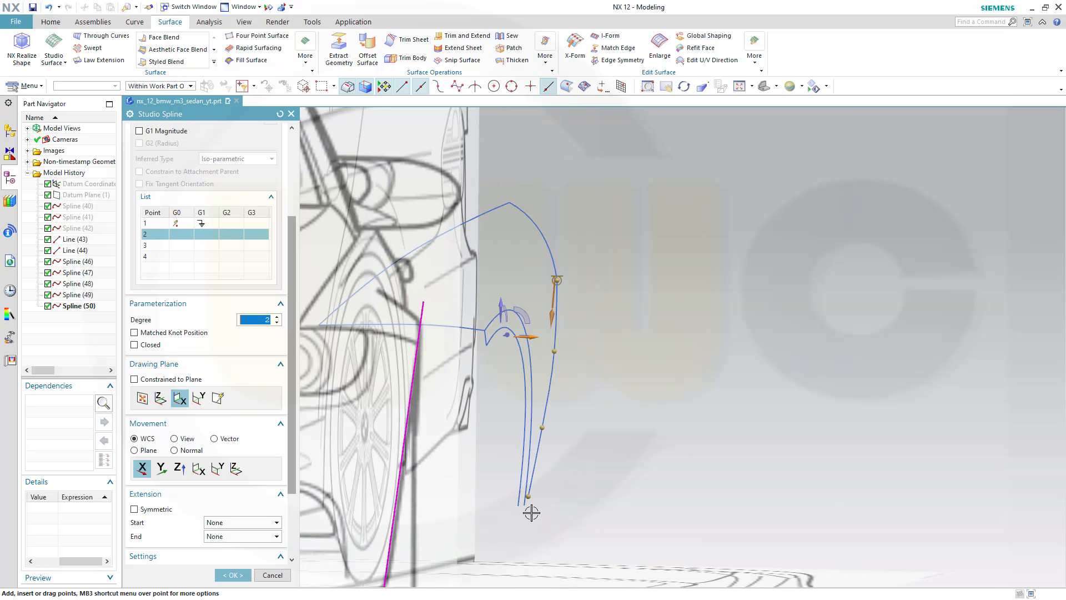
pyautogui.moveTo(551, 526); pyautogui.dragTo(558, 524, button='middle')
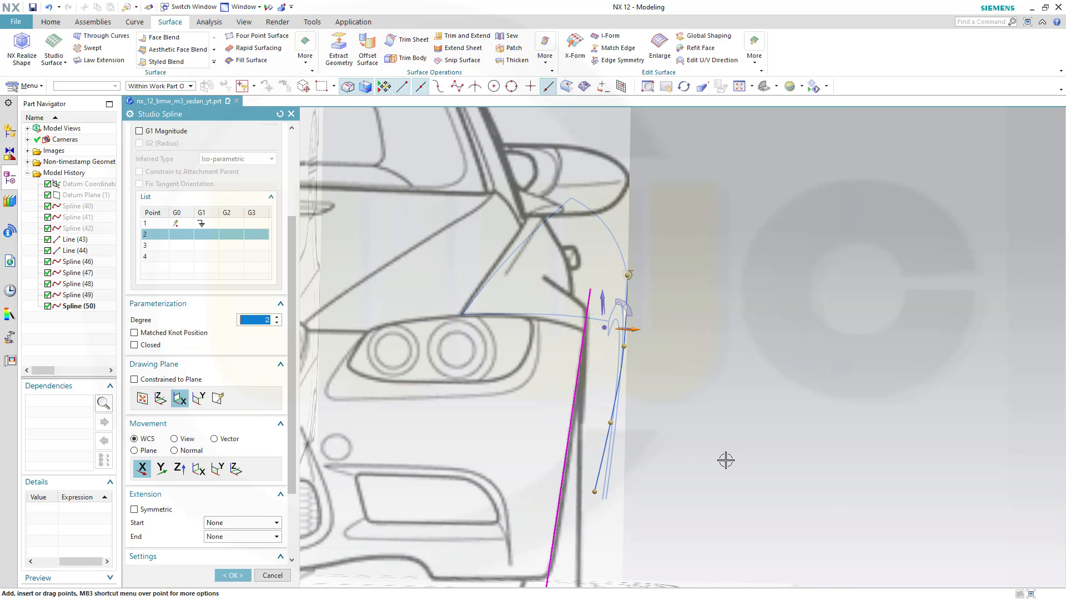
pyautogui.moveTo(725, 459); pyautogui.dragTo(718, 466, button='middle')
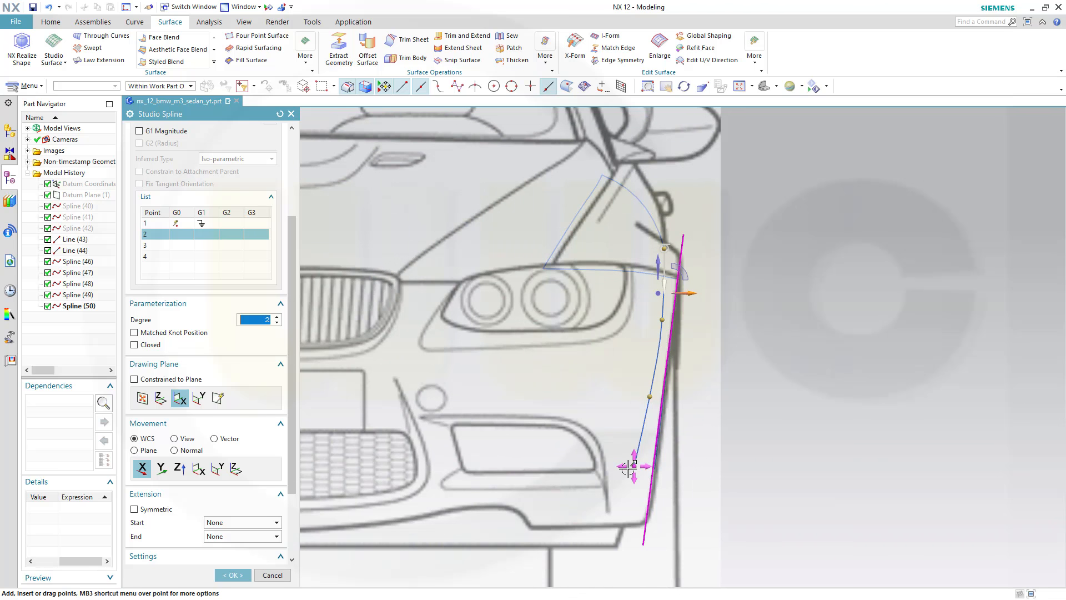
pyautogui.moveTo(629, 468); pyautogui.dragTo(647, 470)
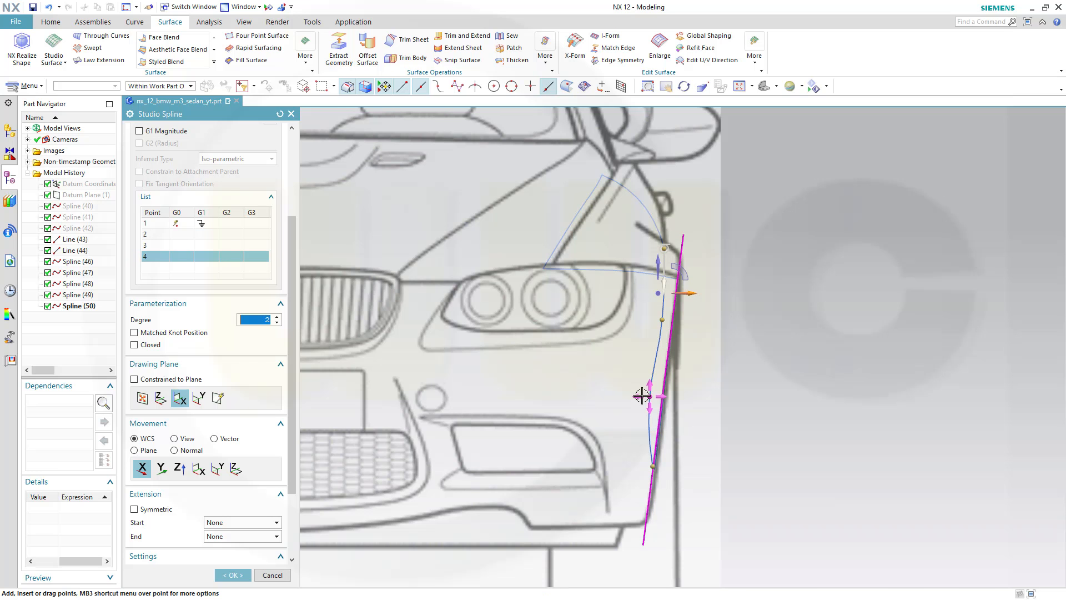
pyautogui.moveTo(645, 395); pyautogui.dragTo(657, 396)
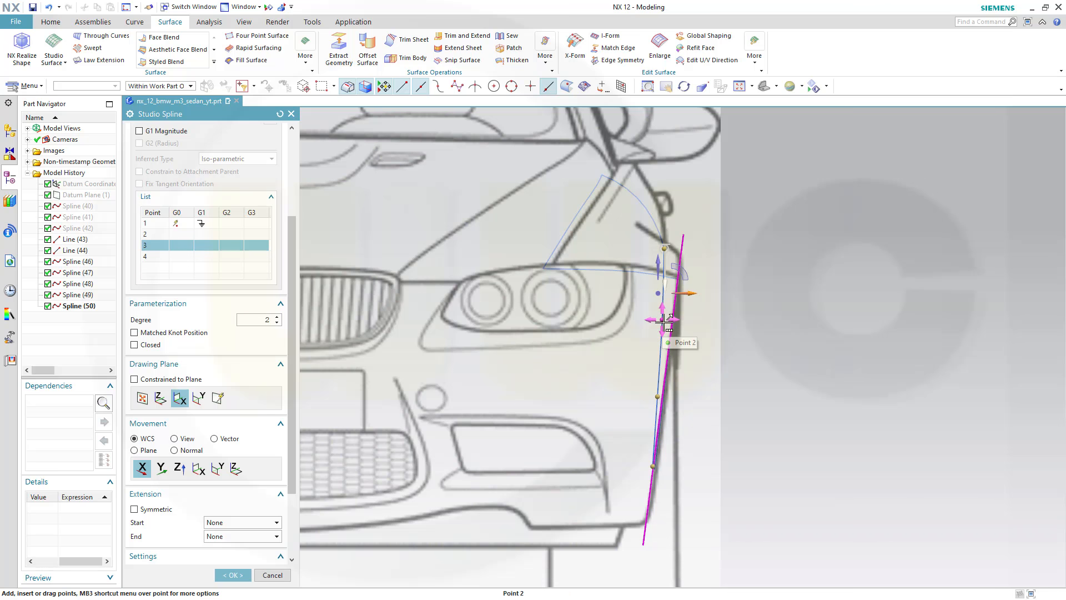
pyautogui.moveTo(665, 321); pyautogui.dragTo(655, 330)
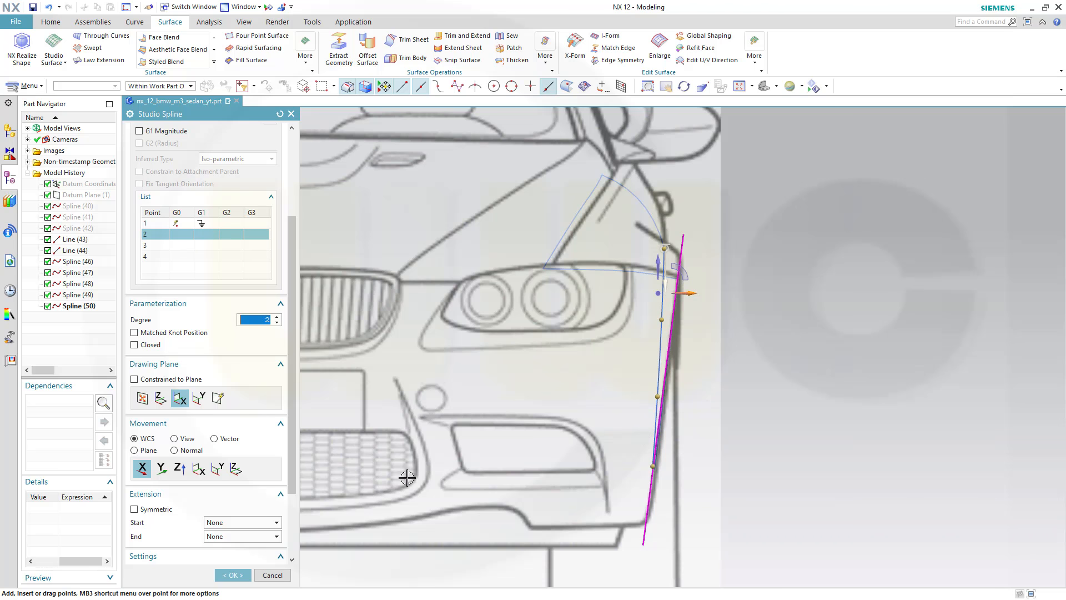
pyautogui.click(233, 574)
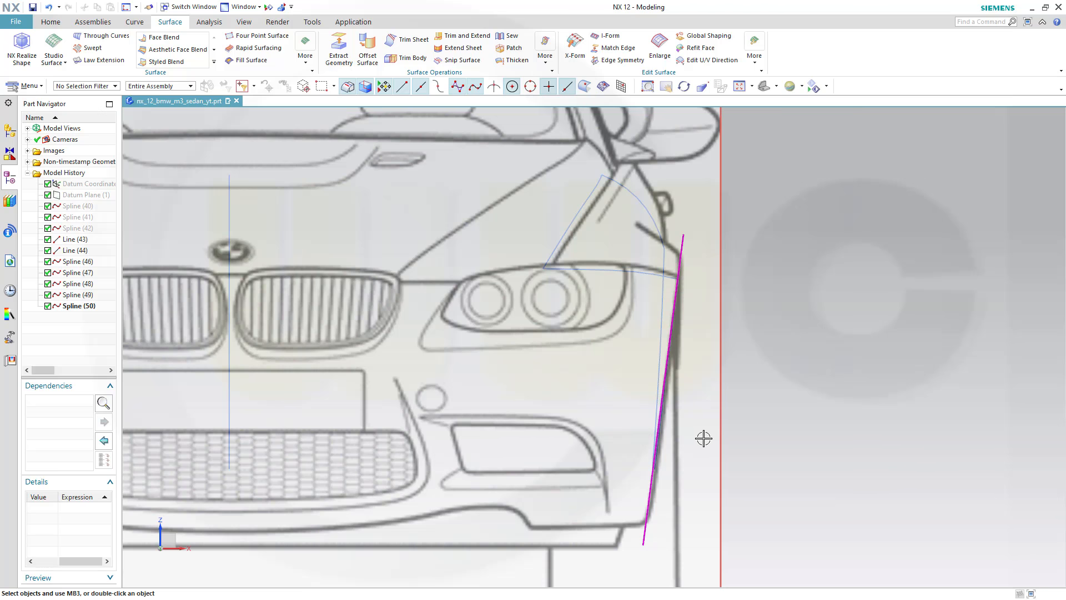
# Step: Draw a line from the lower end of the fender's rear spline to the lower end of the outer wheel-arch curve
pyautogui.moveTo(687, 434); pyautogui.dragTo(669, 434, button='middle')
pyautogui.scroll(5, 407, 432)
pyautogui.scroll(-5, 434, 426)
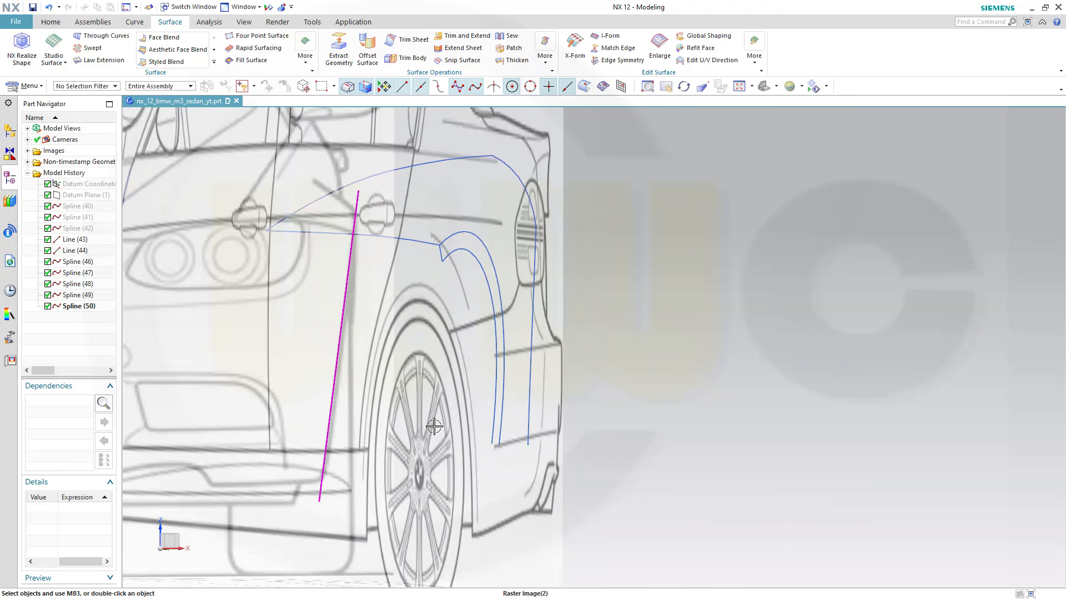
pyautogui.scroll(-3, 434, 425)
pyautogui.moveTo(405, 373); pyautogui.dragTo(571, 304, button='middle')
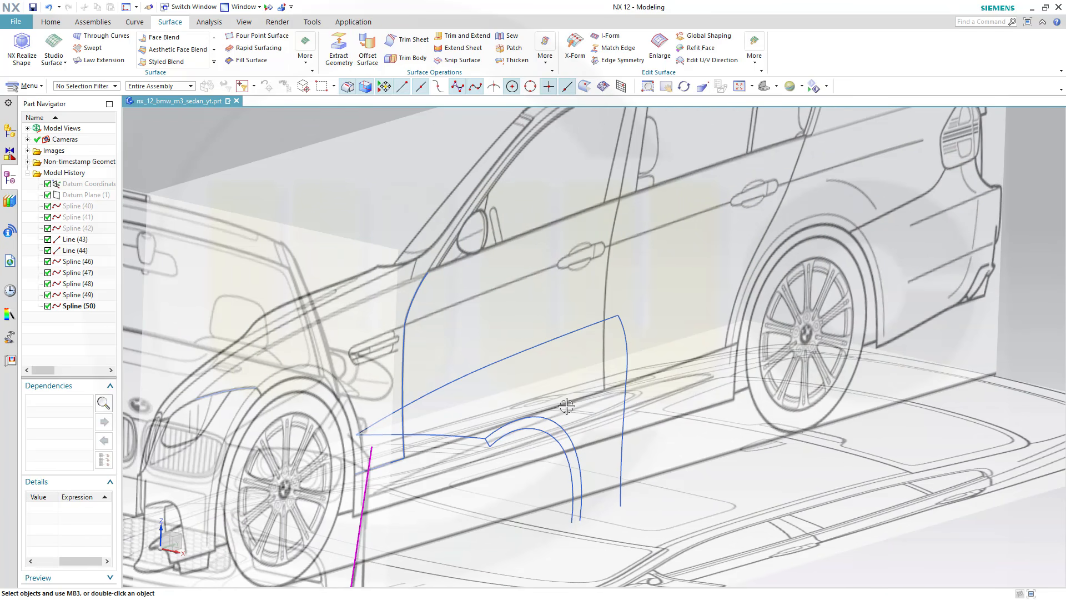
pyautogui.moveTo(565, 398); pyautogui.dragTo(446, 427, button='middle')
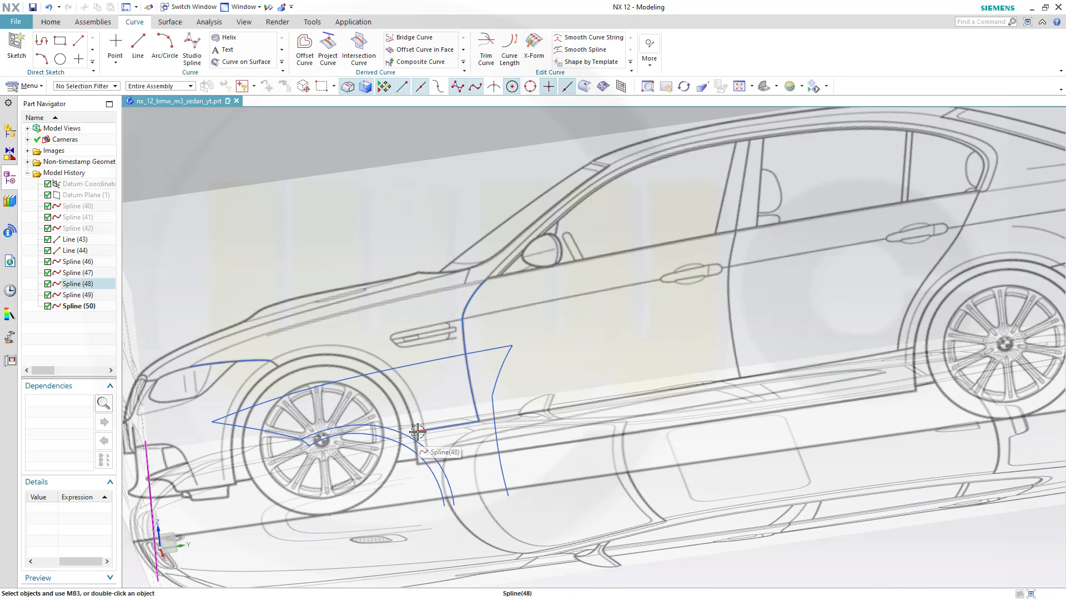
pyautogui.scroll(3, 409, 507)
pyautogui.scroll(2, 444, 530)
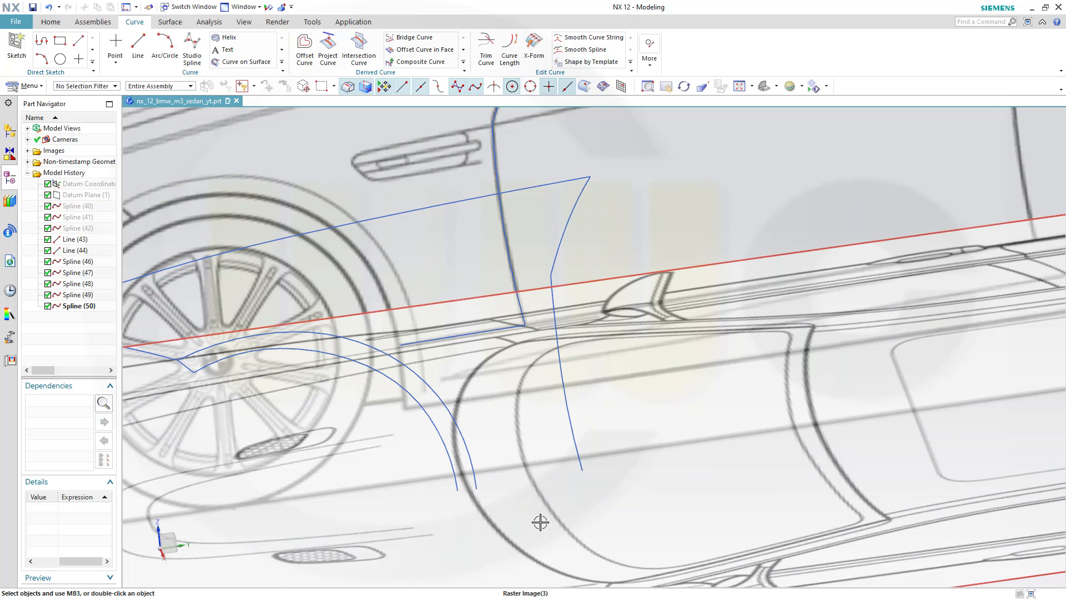
pyautogui.moveTo(538, 519)
pyautogui.mouseDown(button='middle')
pyautogui.moveTo(553, 522)
pyautogui.moveTo(528, 519)
pyautogui.moveTo(547, 508)
pyautogui.mouseUp(button='middle')
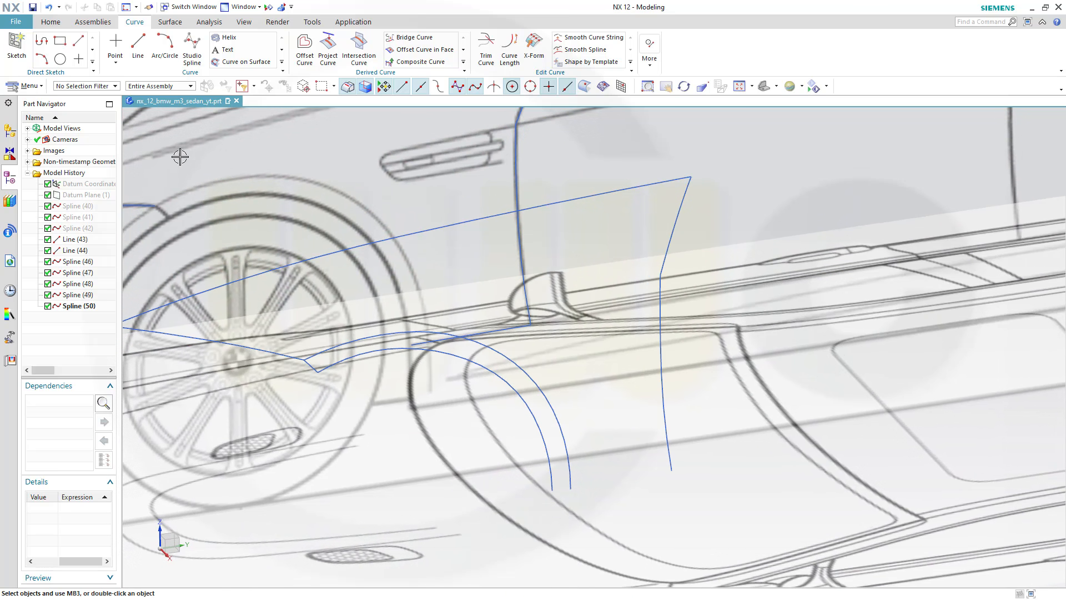
pyautogui.click(137, 43)
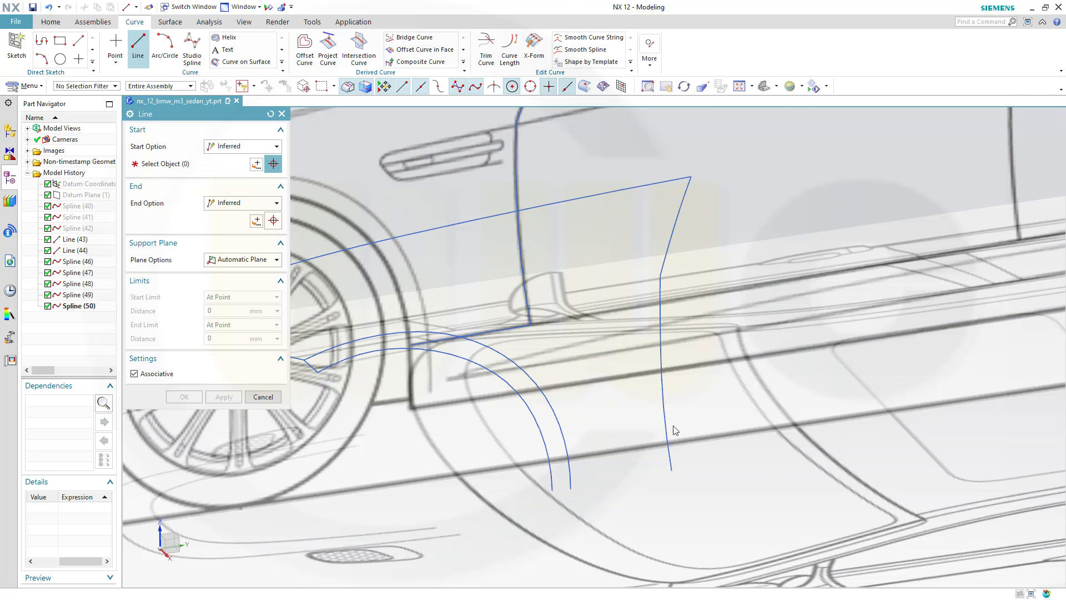
pyautogui.click(673, 471)
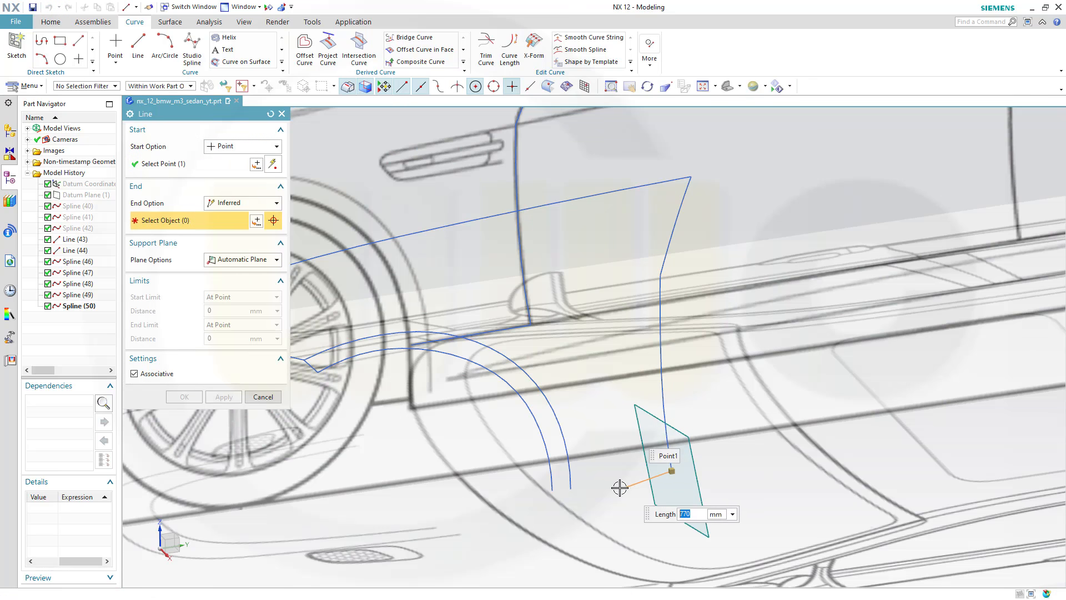
pyautogui.click(570, 488)
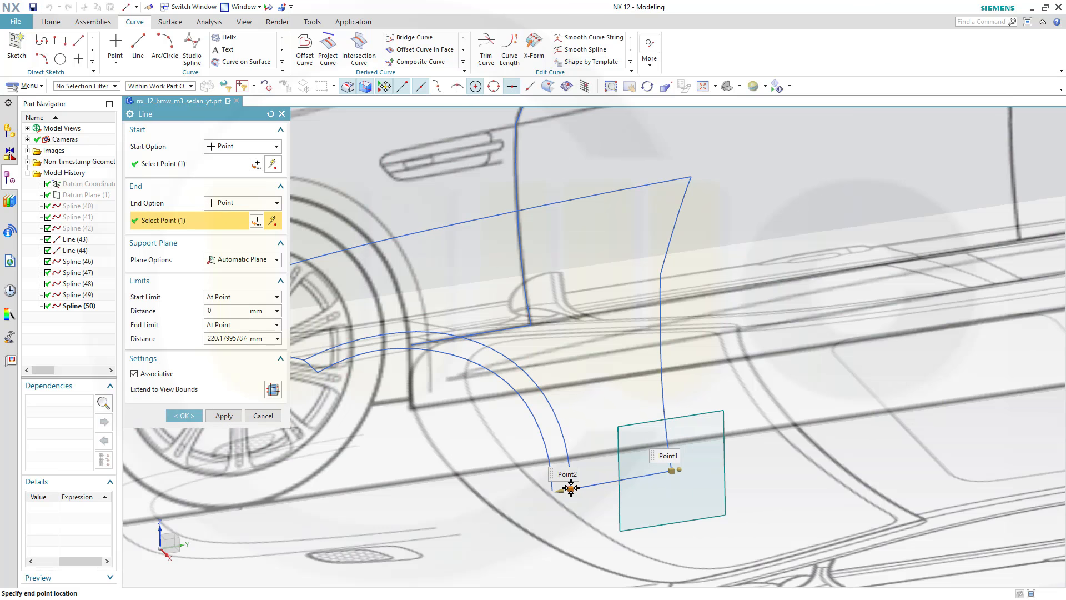
pyautogui.click(225, 415)
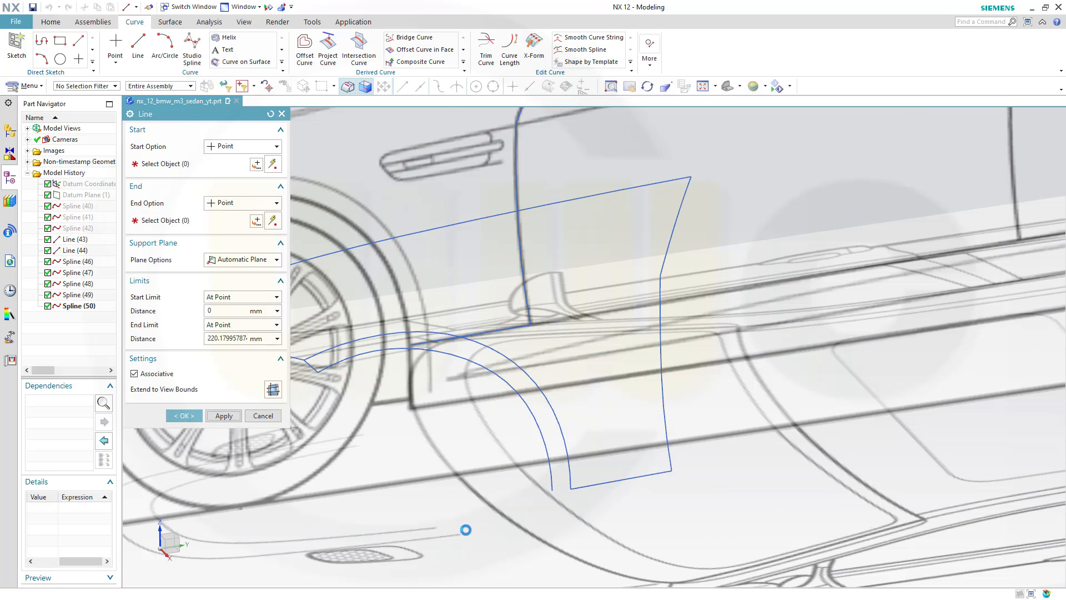
# Step: Connect the lower ends of the outer and inner wheel-arch curves with a line and finish the Line command
pyautogui.click(571, 489)
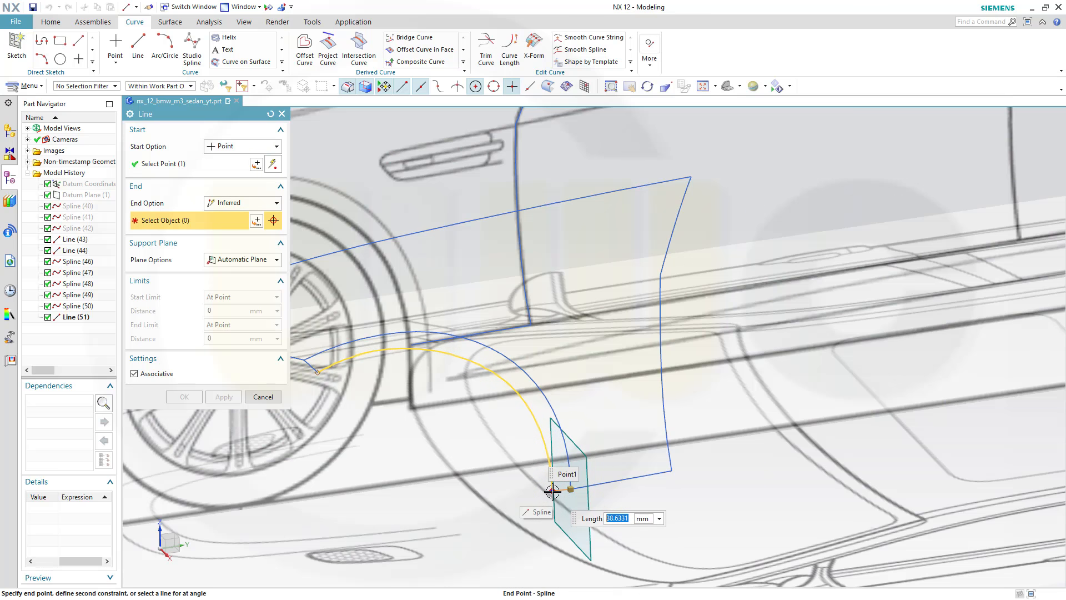
pyautogui.click(552, 491)
pyautogui.click(185, 416)
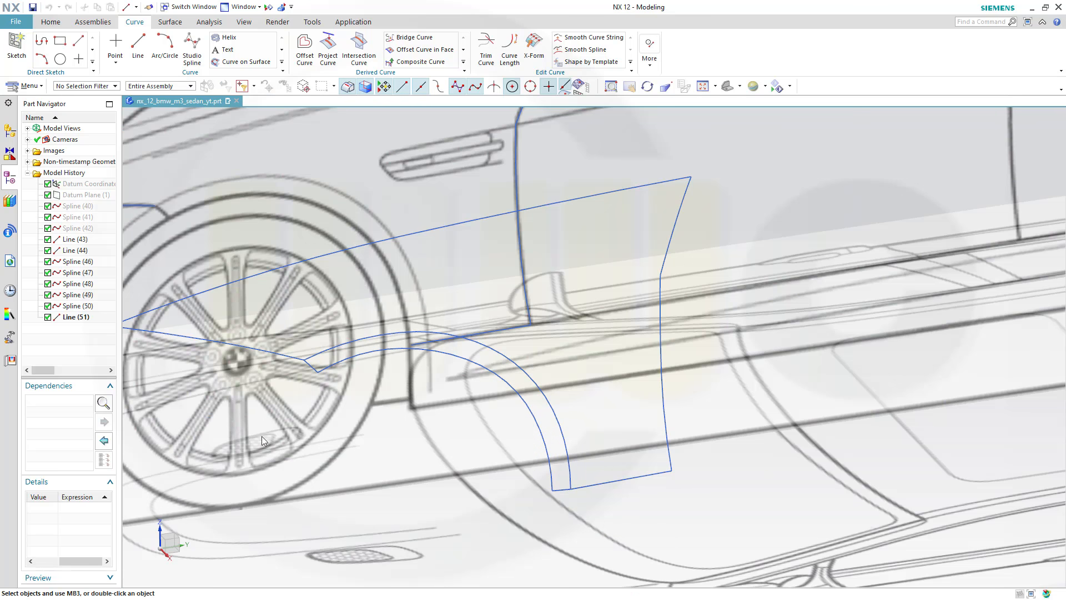
# Step: Open the fender's lower rear spline for editing, select its point 1, and accept the spline
pyautogui.scroll(-3, 475, 459)
pyautogui.moveTo(475, 459); pyautogui.dragTo(554, 424, button='middle')
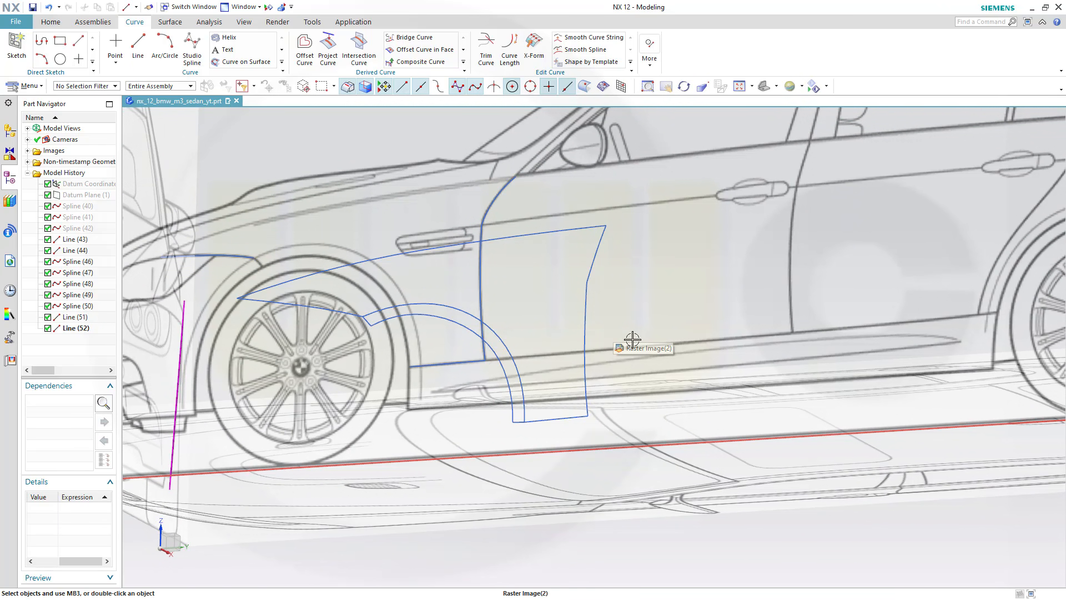
pyautogui.press('F8')
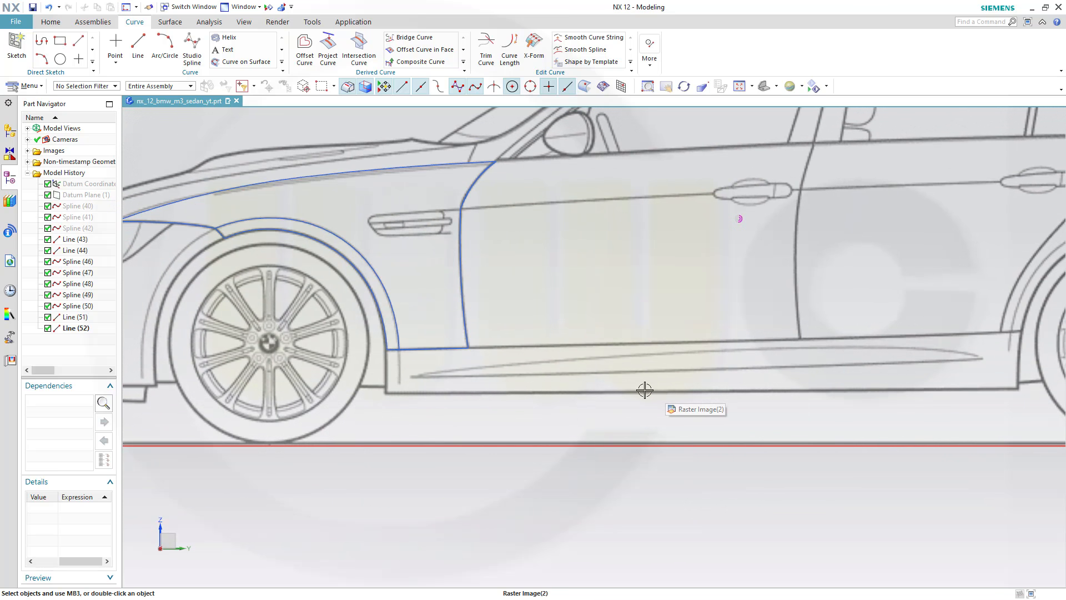
pyautogui.moveTo(529, 368); pyautogui.dragTo(627, 378, button='middle')
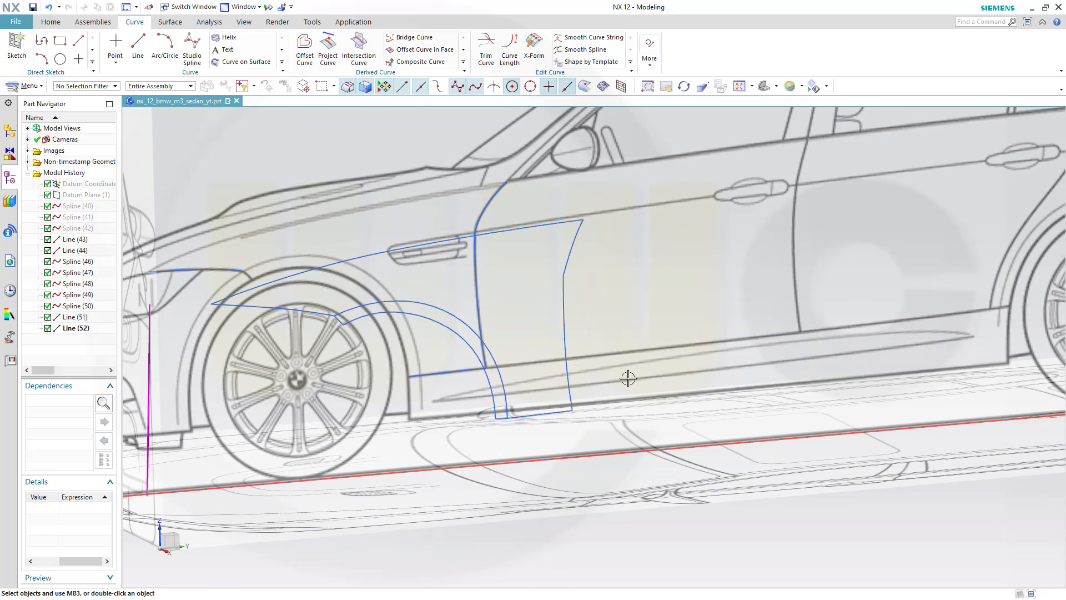
pyautogui.click(563, 294)
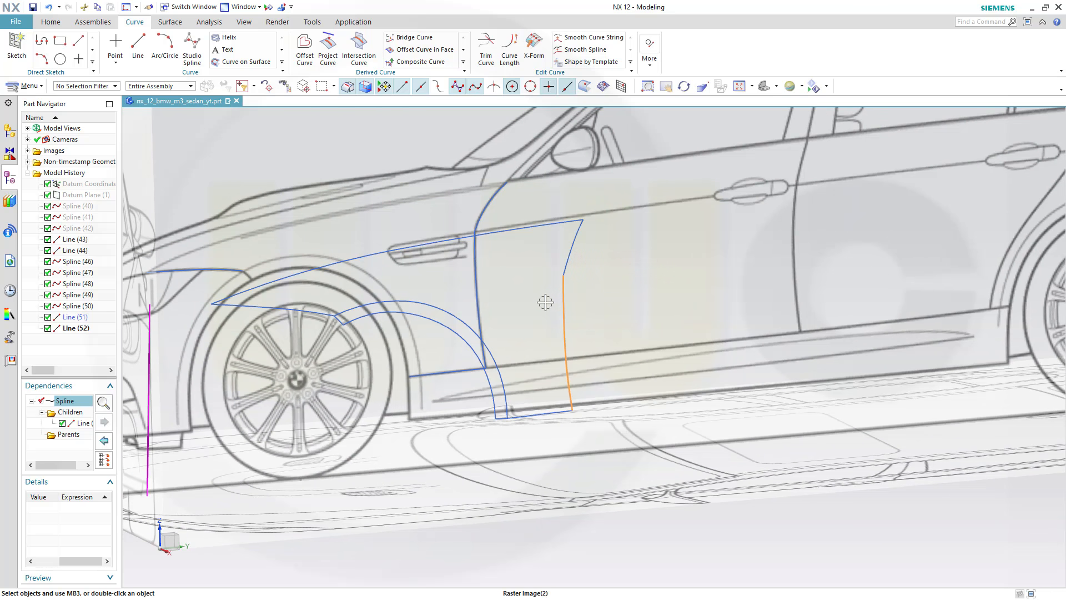
pyautogui.press('Delete')
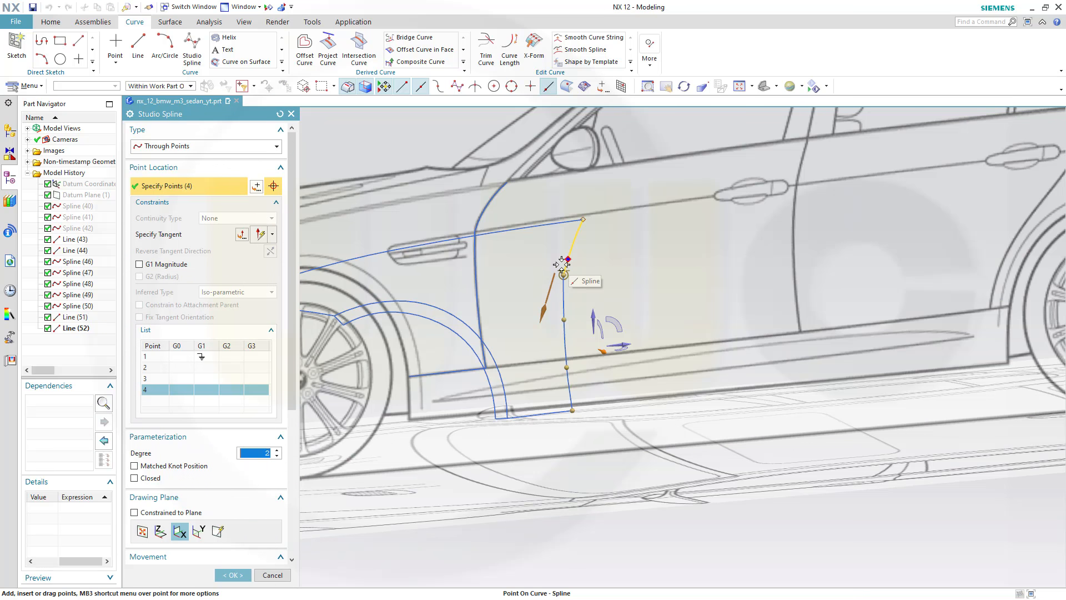
pyautogui.click(165, 360)
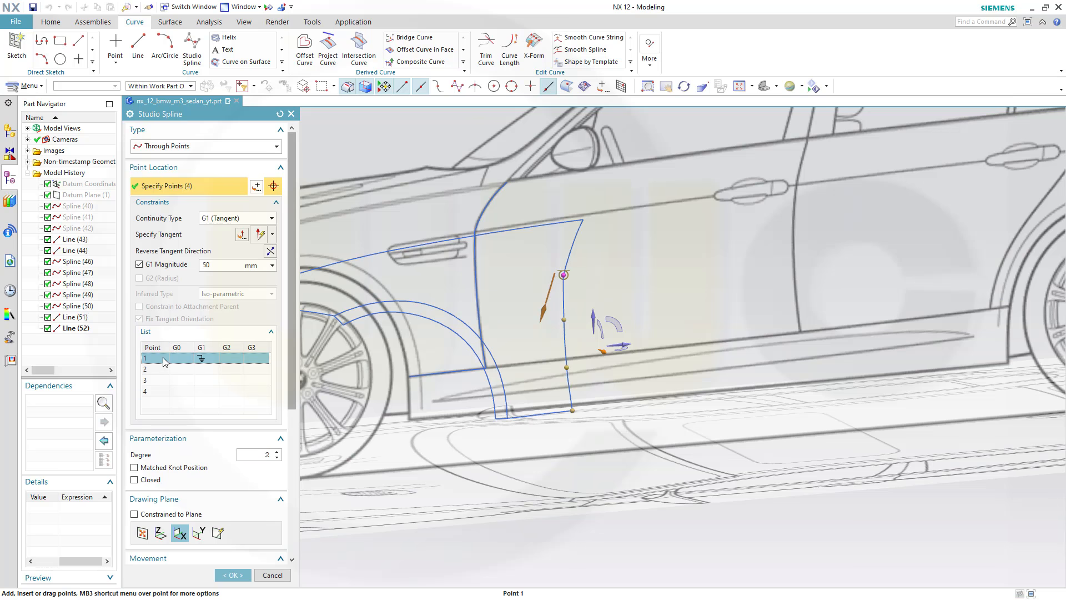
pyautogui.click(233, 574)
# Step: Hide all blueprint images with Show and Hide and inspect the fender outline in 3D
pyautogui.scroll(-3, 385, 393)
pyautogui.scroll(5, 409, 400)
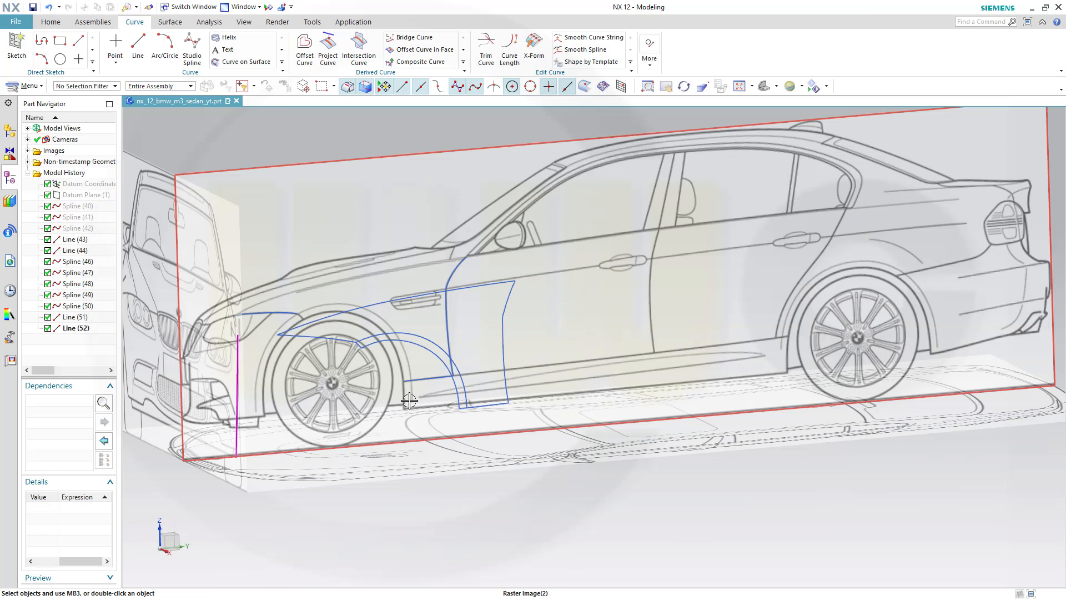
pyautogui.moveTo(418, 401); pyautogui.dragTo(426, 406, button='middle')
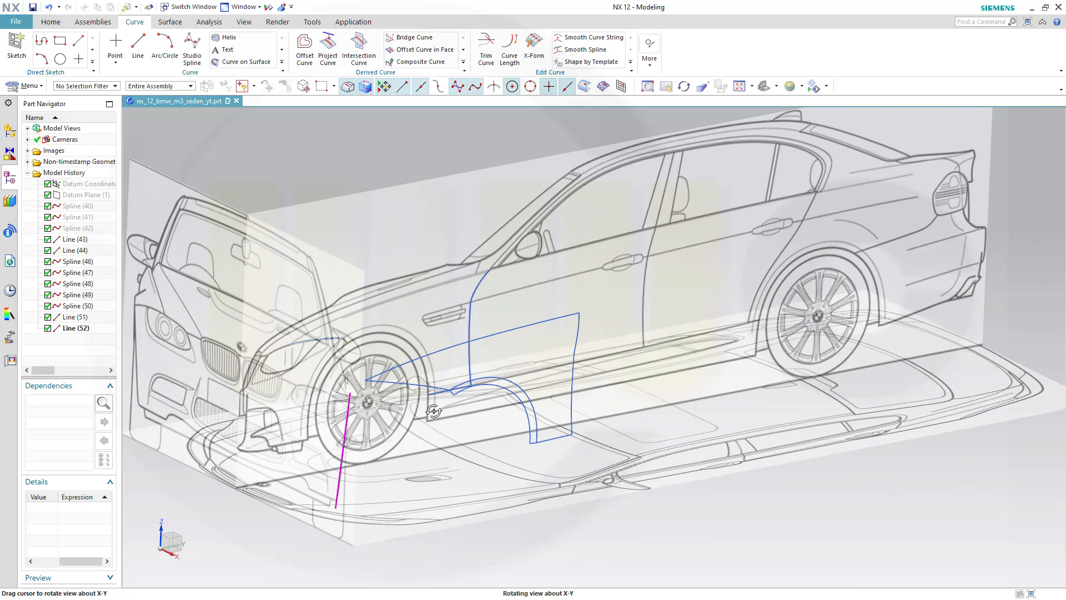
pyautogui.click(269, 7)
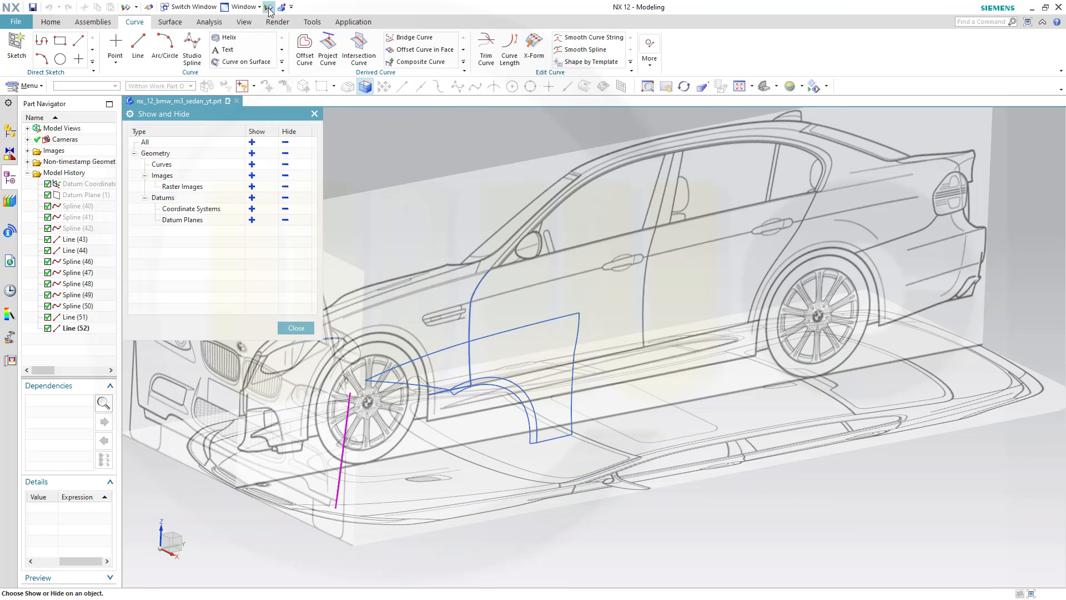
pyautogui.click(285, 175)
pyautogui.moveTo(435, 306); pyautogui.dragTo(419, 381, button='middle')
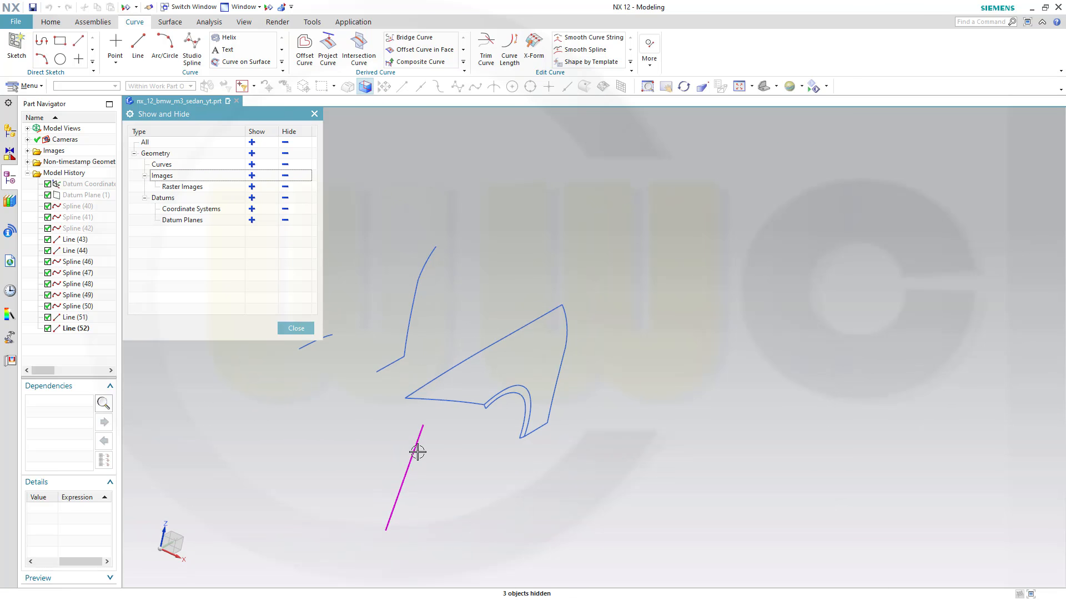
pyautogui.moveTo(385, 418); pyautogui.dragTo(324, 338, button='middle')
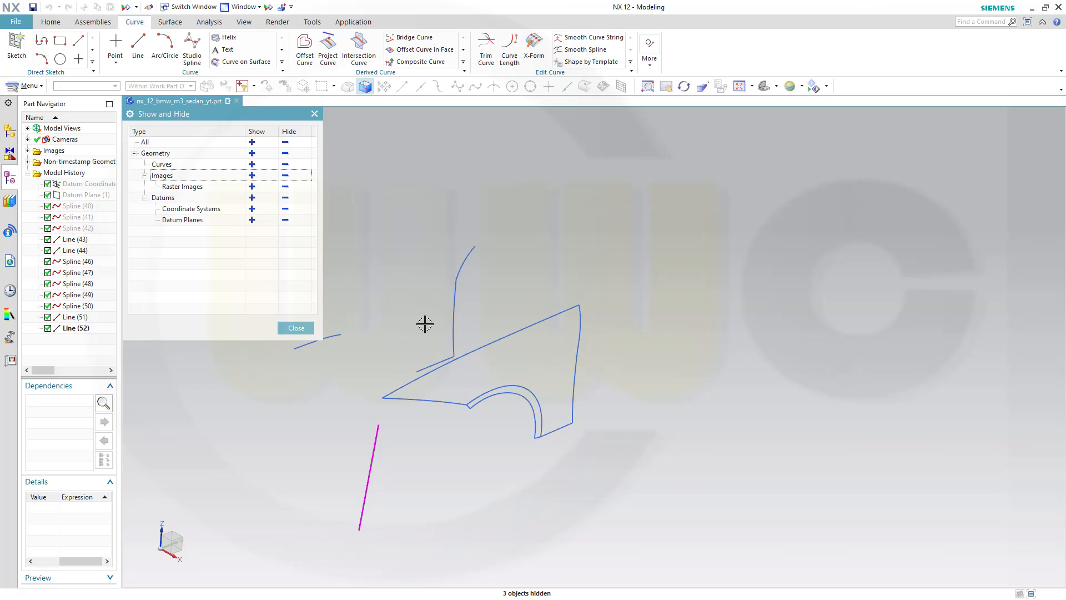
pyautogui.moveTo(425, 324); pyautogui.dragTo(437, 326, button='middle')
pyautogui.click(303, 328)
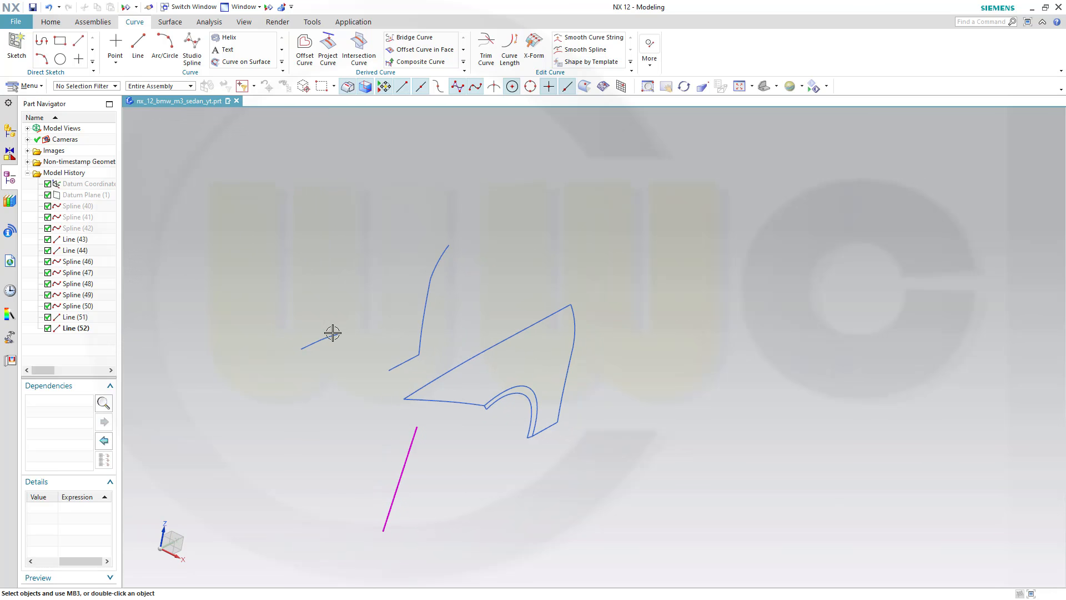
# Step: Hide the five leftover source splines and the separate magenta line, leaving only the closed fender outline displayed
pyautogui.click(332, 333)
pyautogui.click(433, 284)
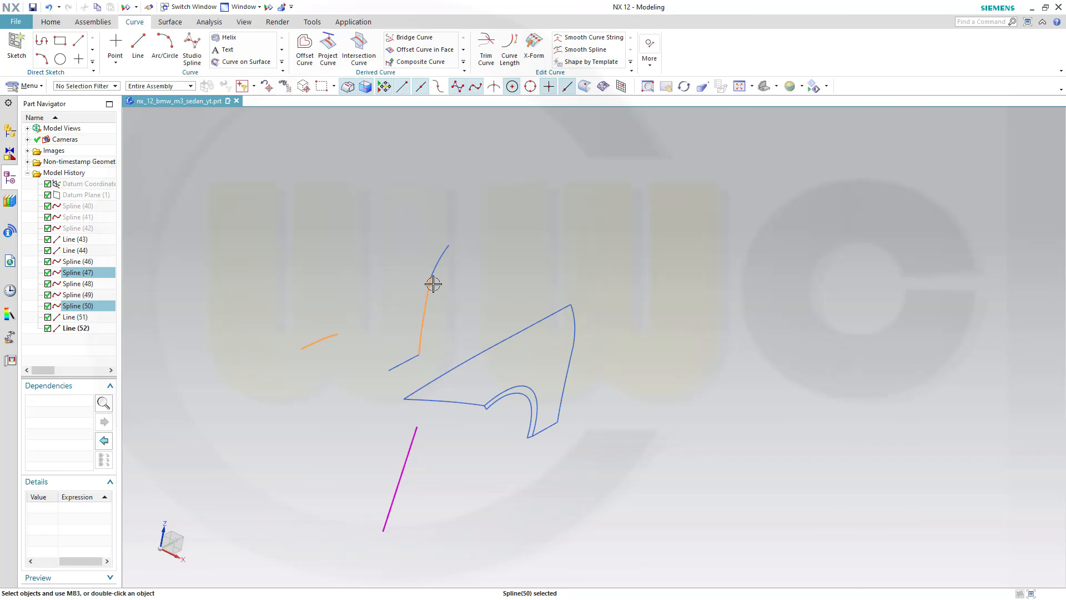
pyautogui.click(434, 268)
pyautogui.click(400, 364)
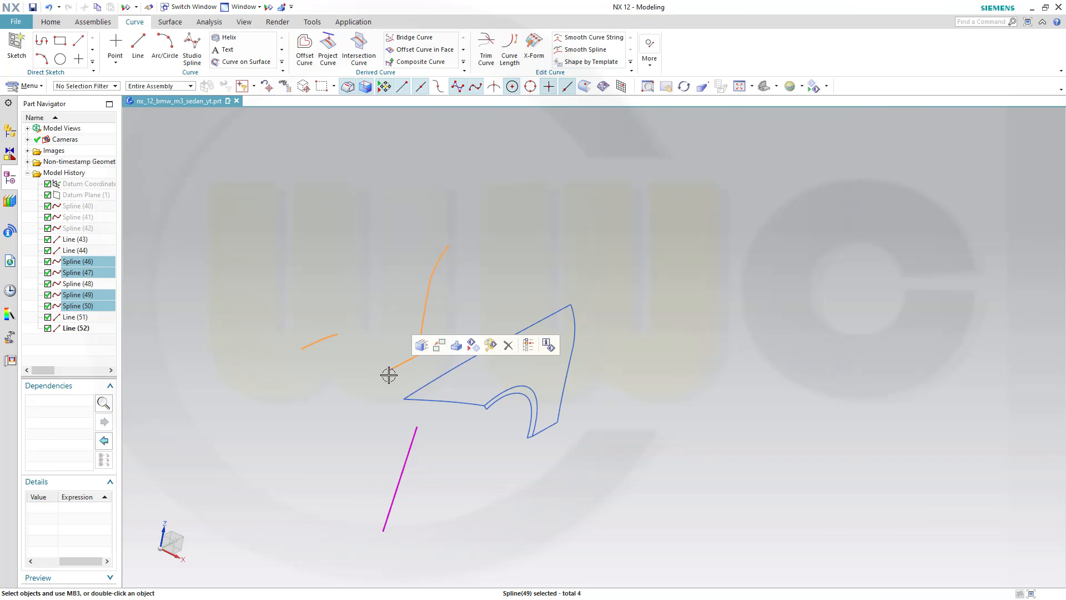
pyautogui.click(390, 373)
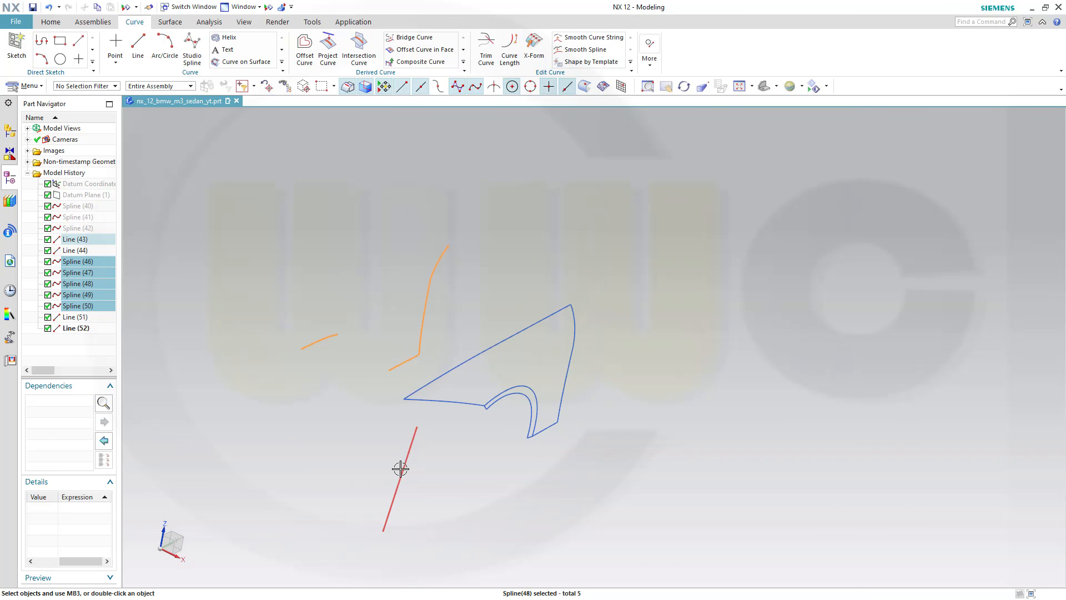
pyautogui.click(400, 469)
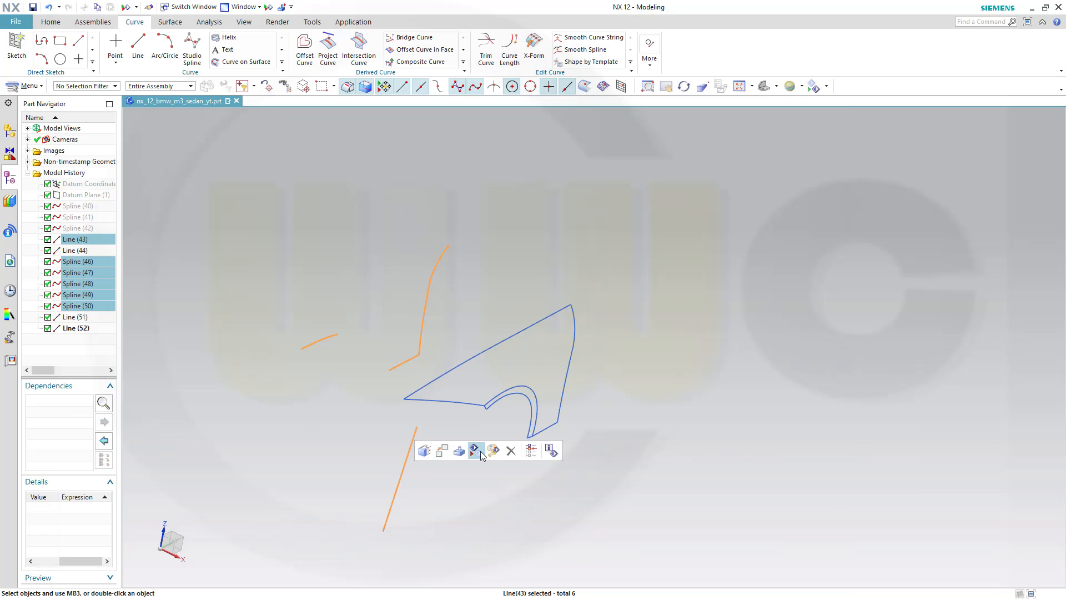
pyautogui.click(476, 451)
pyautogui.moveTo(483, 447); pyautogui.dragTo(502, 374, button='middle')
pyautogui.scroll(5, 472, 426)
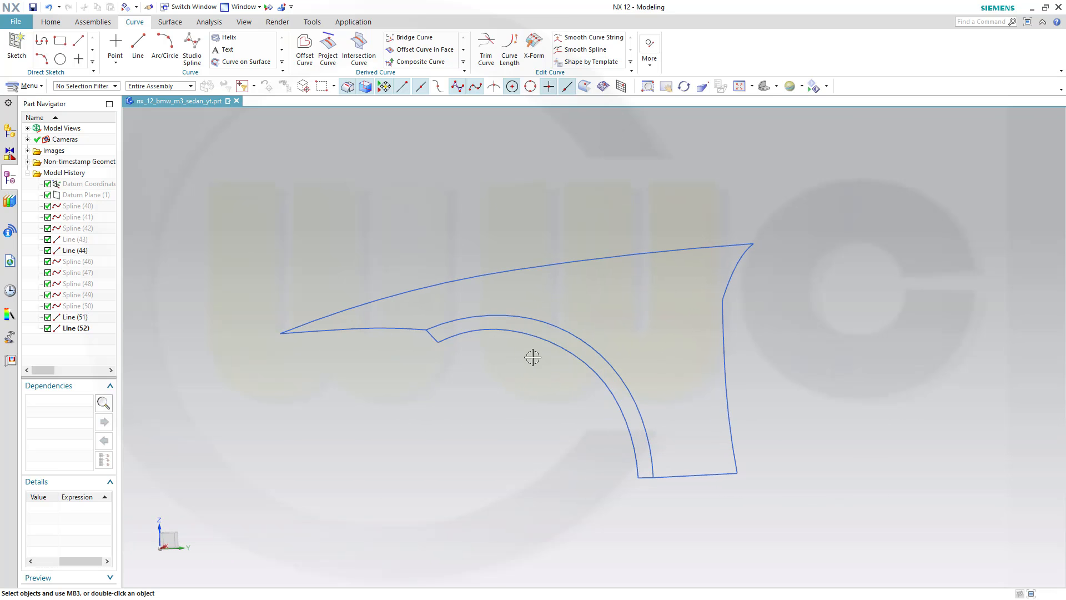
pyautogui.moveTo(501, 408)
pyautogui.mouseDown(button='middle')
pyautogui.moveTo(548, 375)
pyautogui.moveTo(572, 393)
pyautogui.moveTo(526, 416)
pyautogui.moveTo(502, 402)
pyautogui.mouseUp(button='middle')
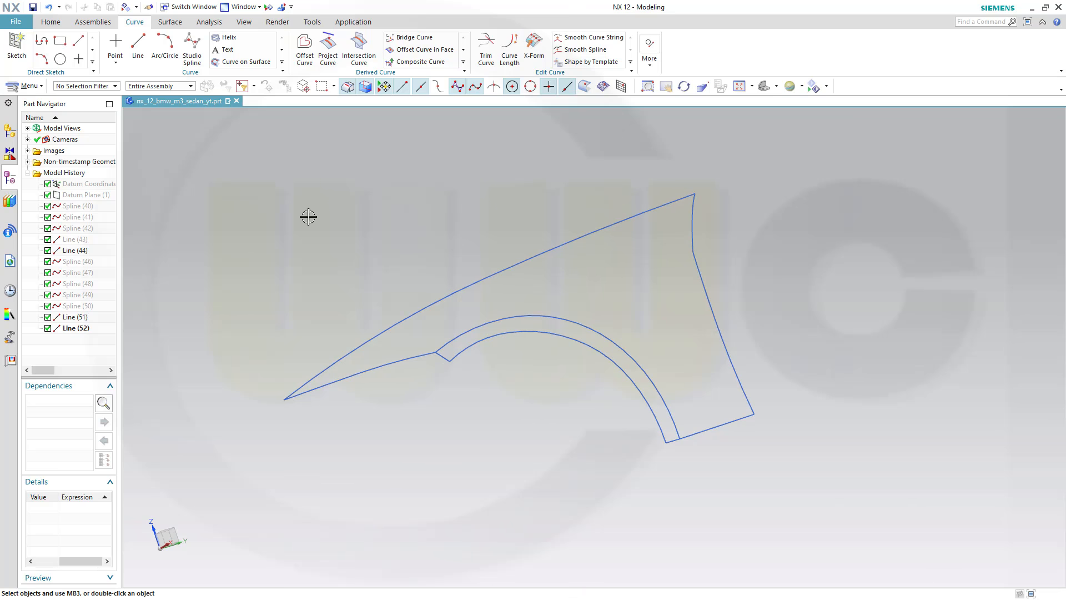
# Step: Create a Fill Surface bounded by the outer and inner wheel-arch curves and the two short lines joining their ends
pyautogui.click(170, 22)
pyautogui.click(250, 60)
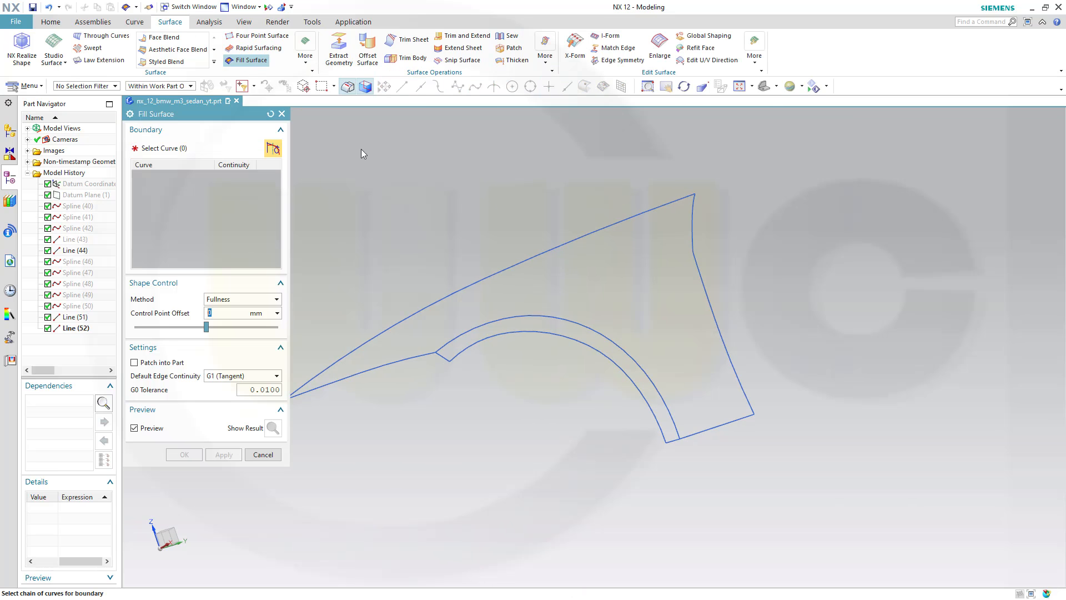
pyautogui.click(512, 316)
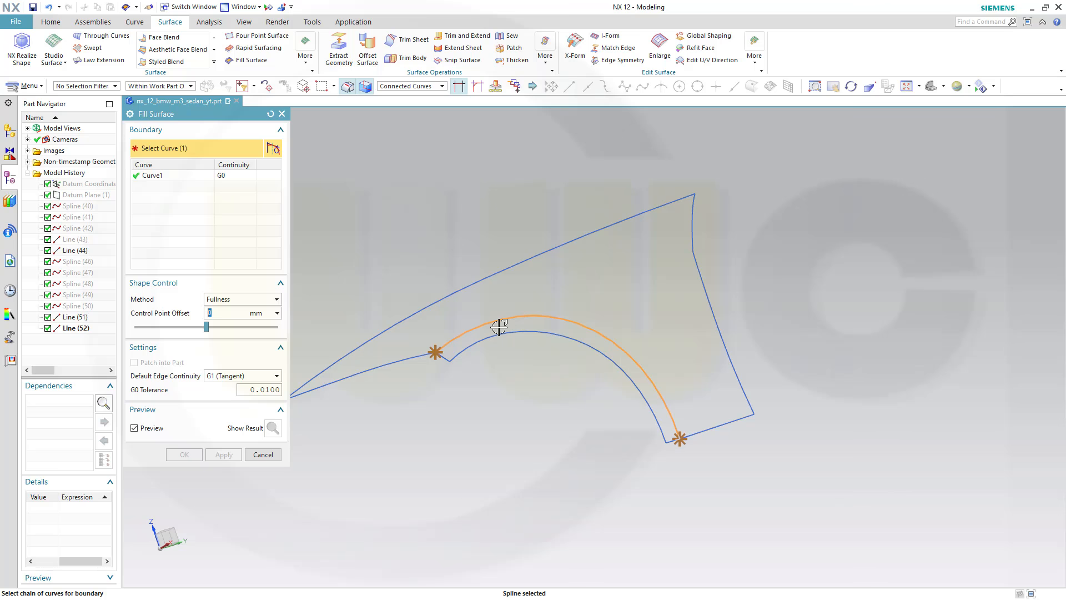
pyautogui.click(442, 358)
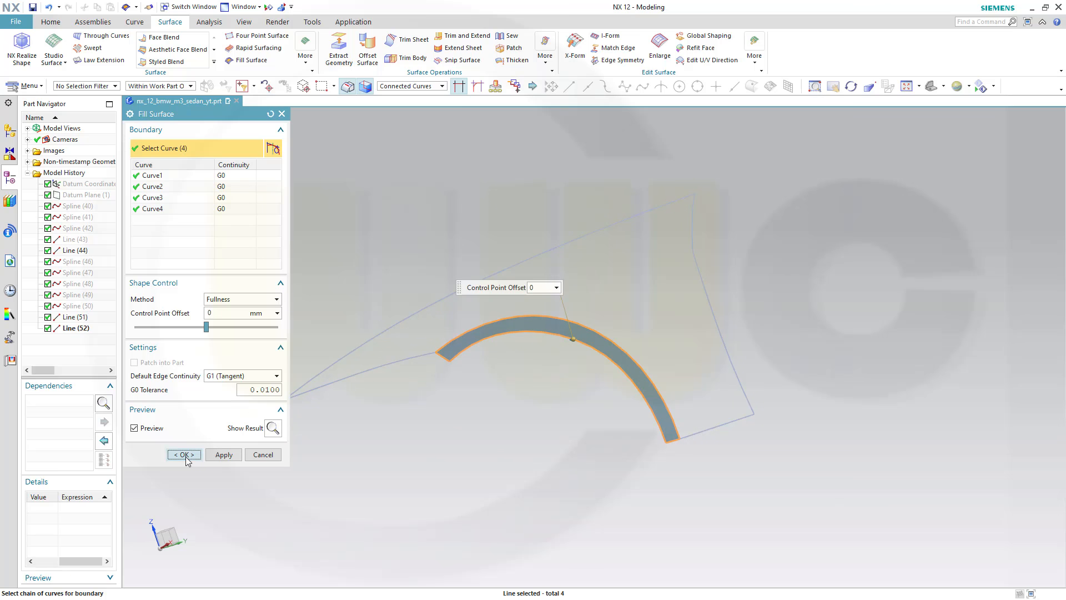
pyautogui.click(185, 455)
pyautogui.moveTo(468, 426); pyautogui.dragTo(438, 433, button='middle')
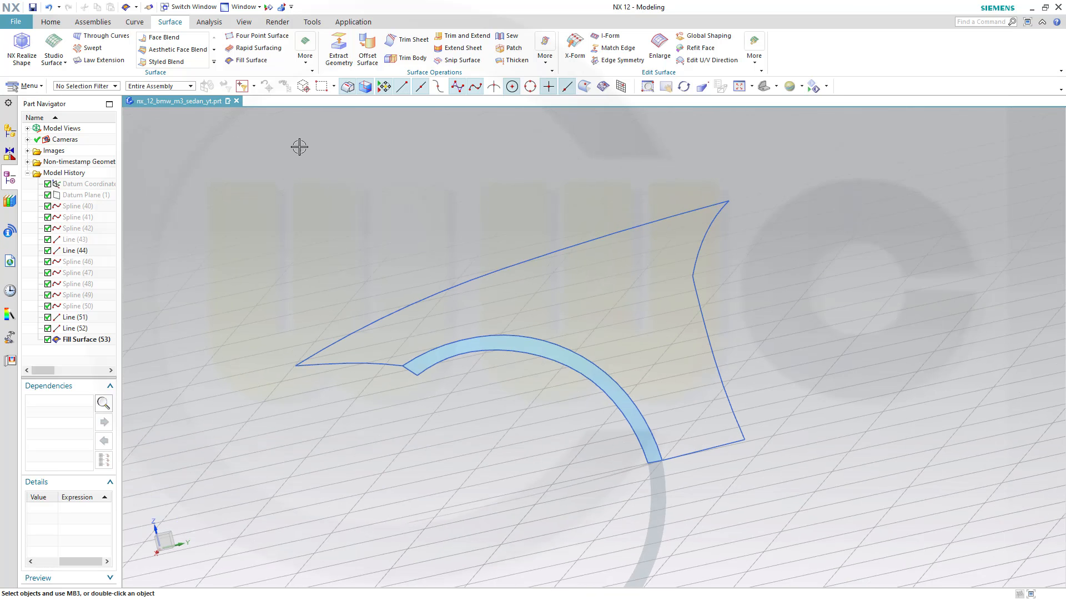
# Step: Turn off True Shading for the display of the model
pyautogui.click(246, 25)
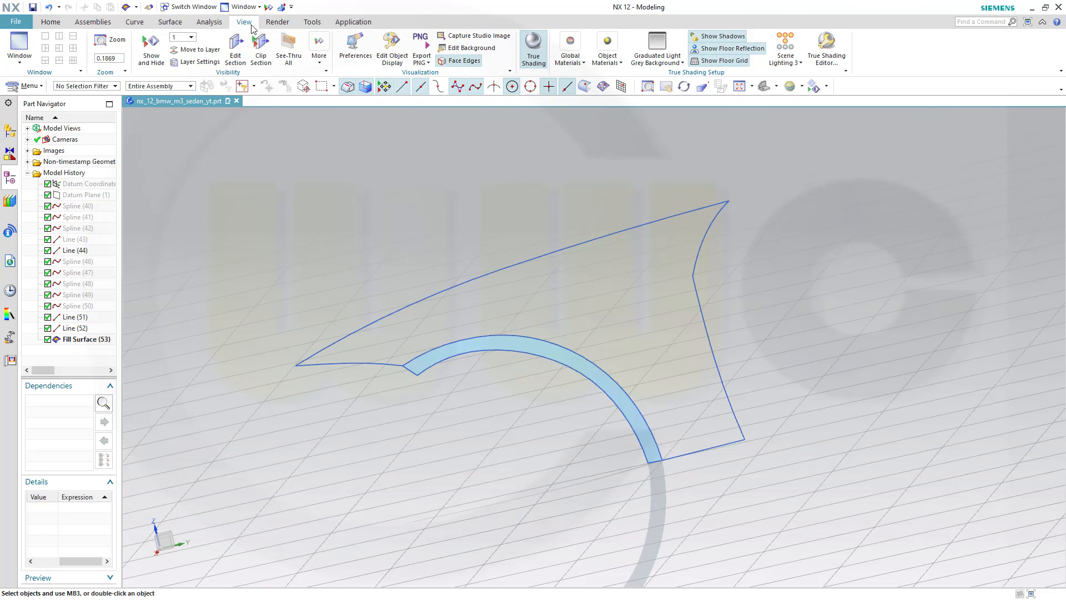
pyautogui.click(533, 49)
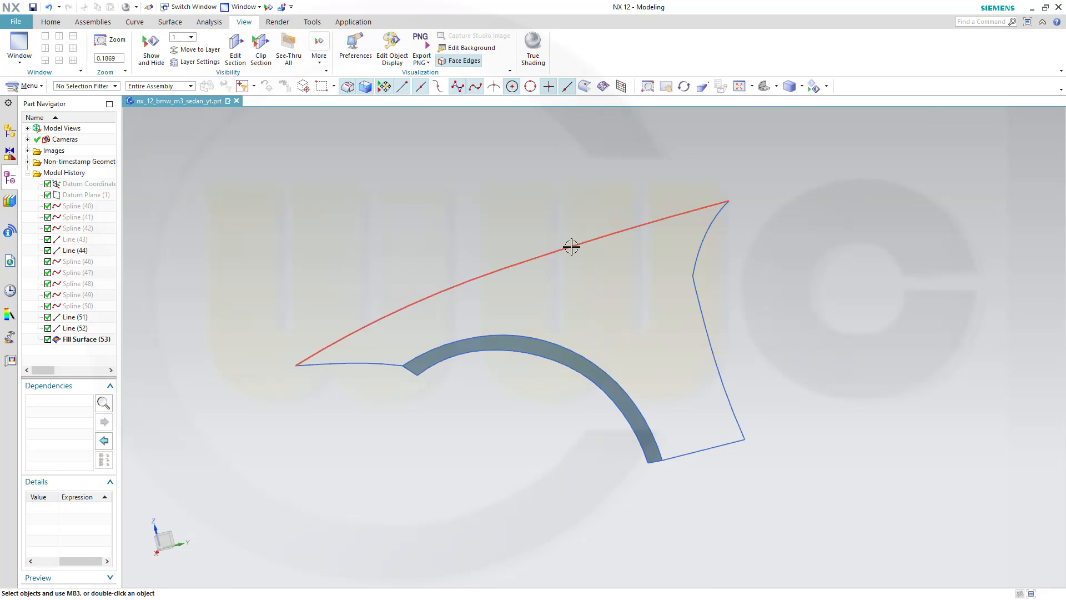
pyautogui.moveTo(571, 246); pyautogui.dragTo(608, 271, button='middle')
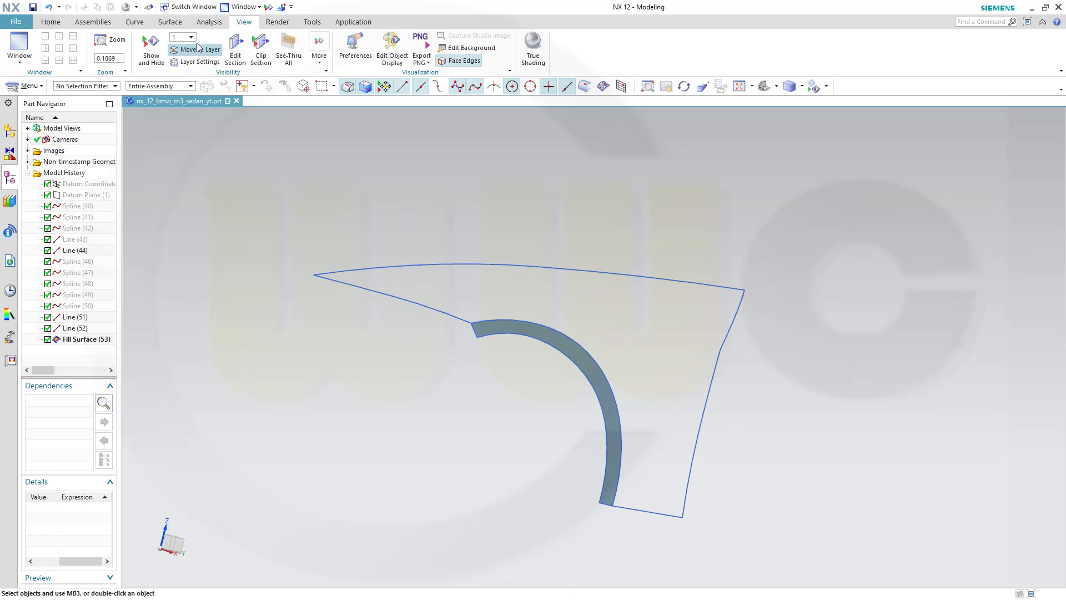
# Step: Start a Trimmed N-Sided Surface with the six outer fender boundary curves as its outer loop, including the outer wheel-arch curve
pyautogui.click(171, 23)
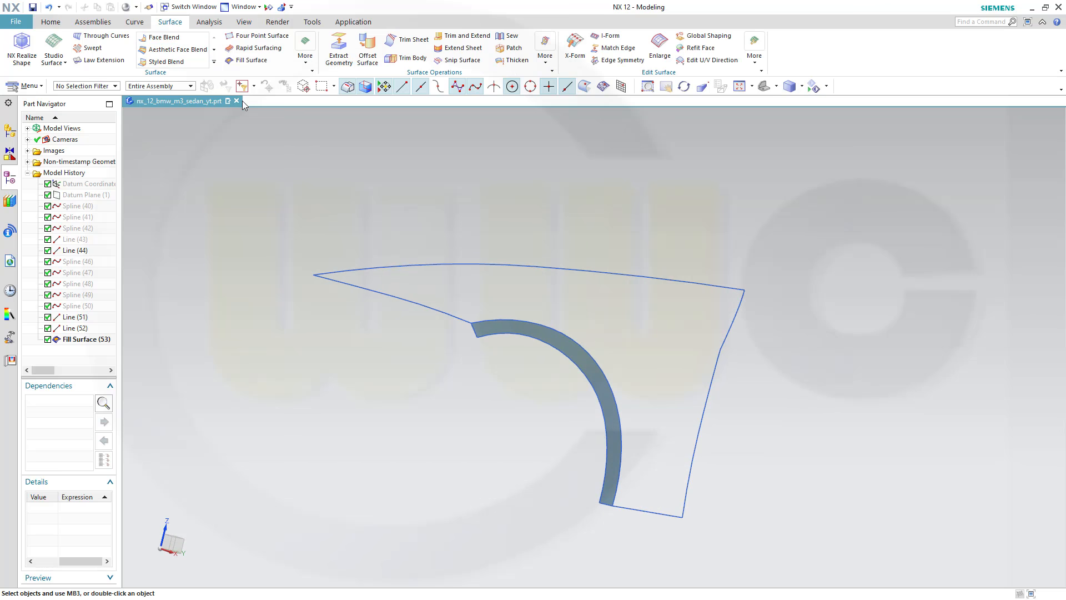
pyautogui.click(306, 62)
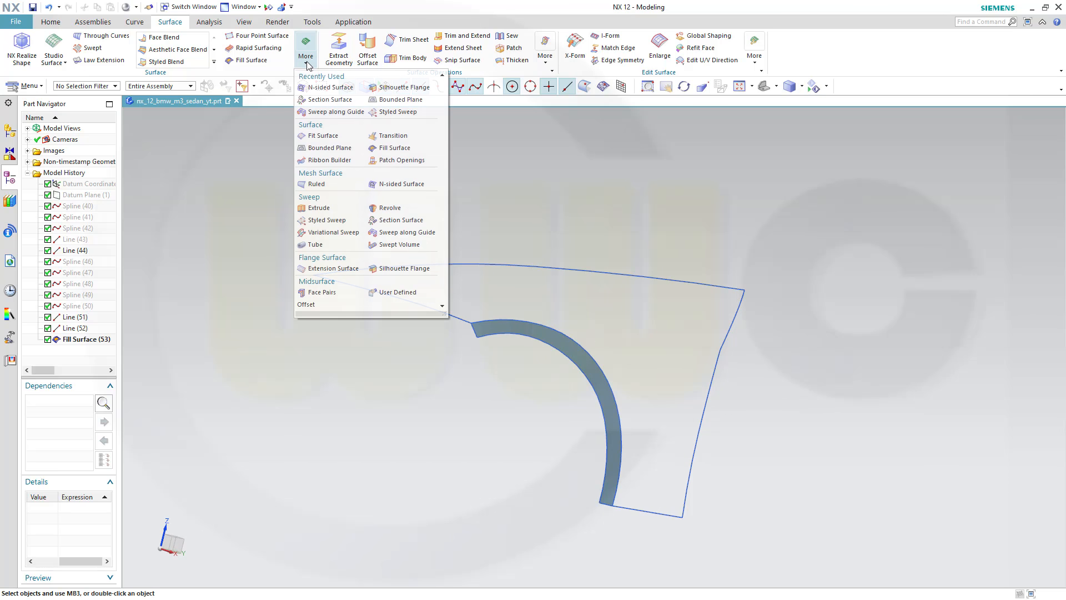
pyautogui.click(320, 88)
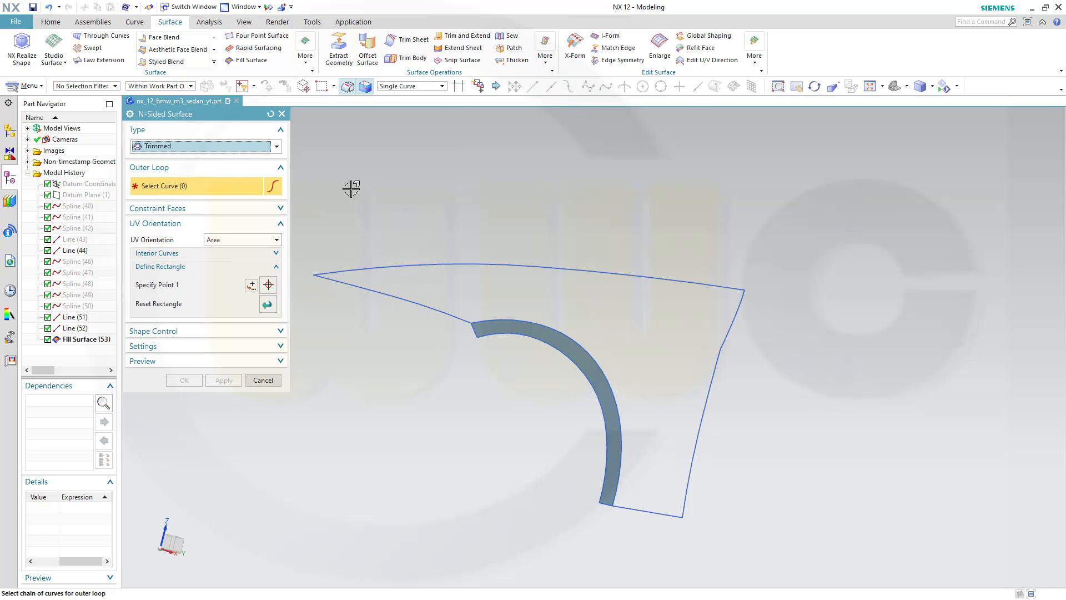
pyautogui.click(372, 270)
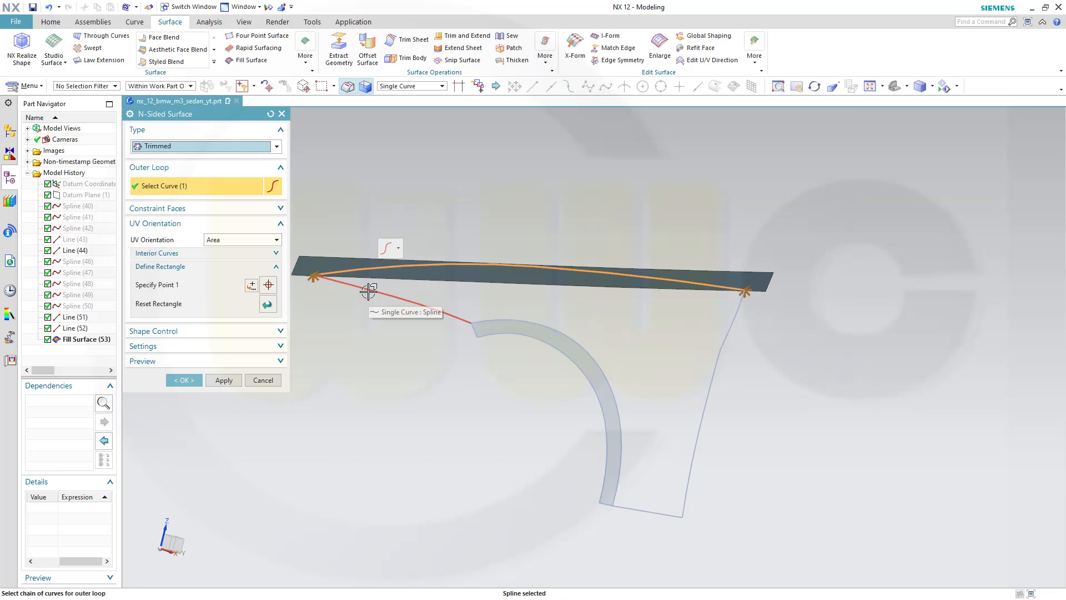
pyautogui.click(369, 292)
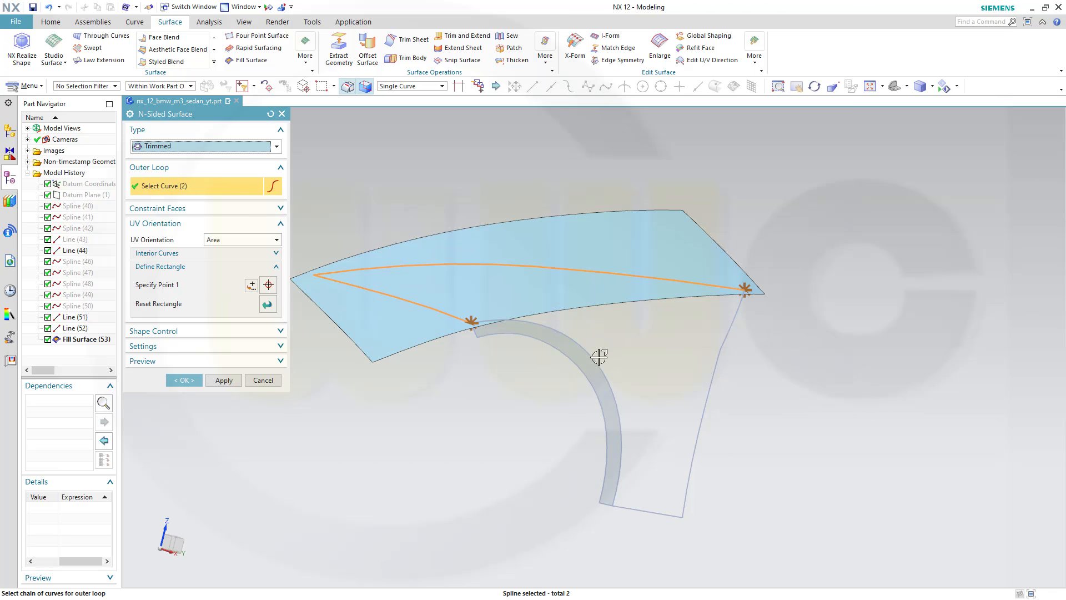
pyautogui.click(600, 366)
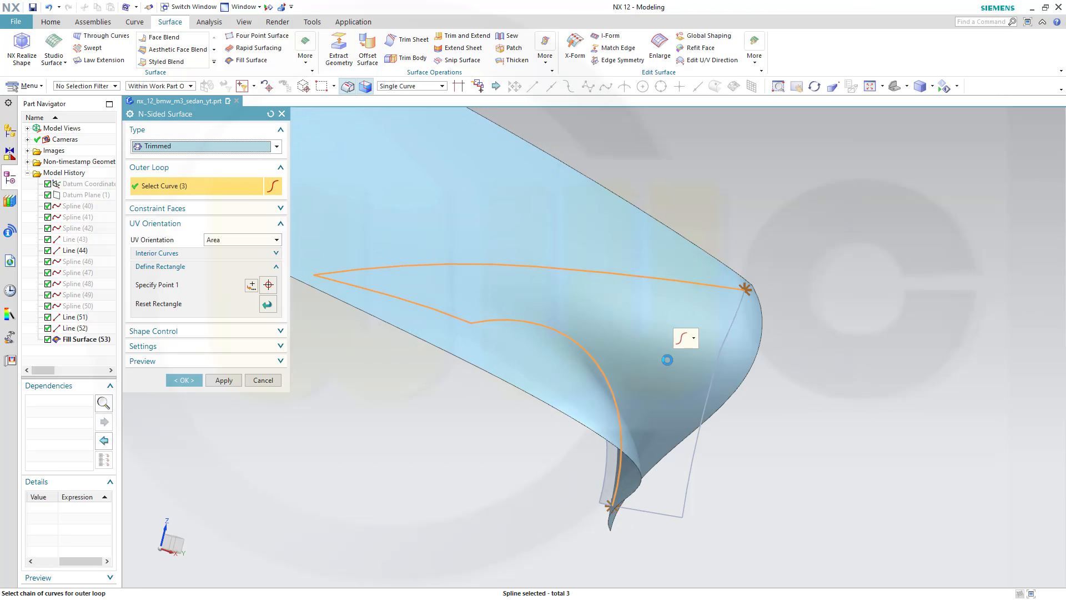
pyautogui.click(653, 514)
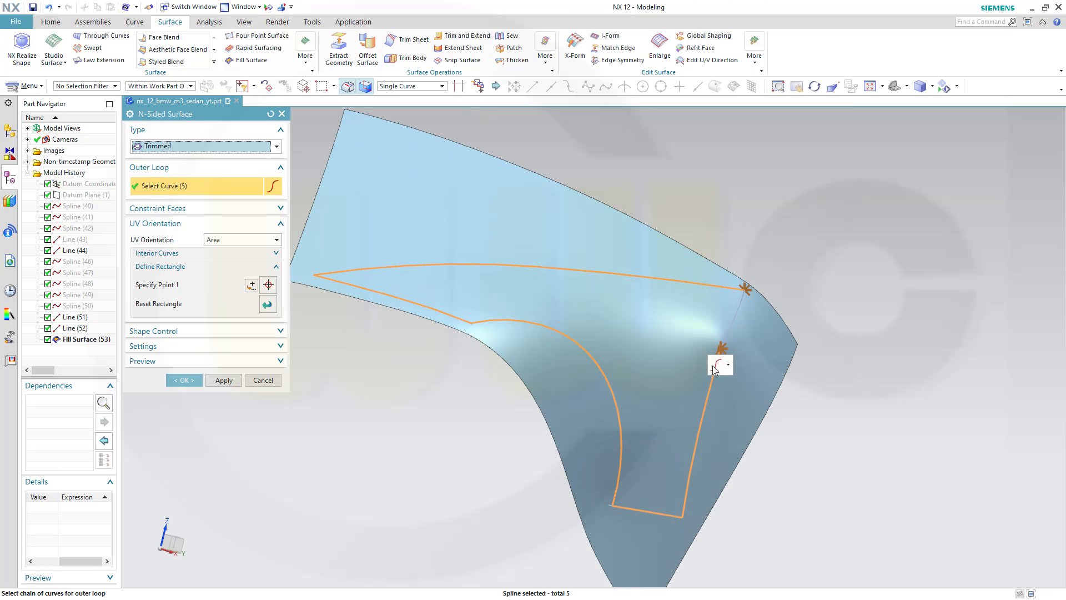
pyautogui.moveTo(754, 435); pyautogui.dragTo(744, 389, button='middle')
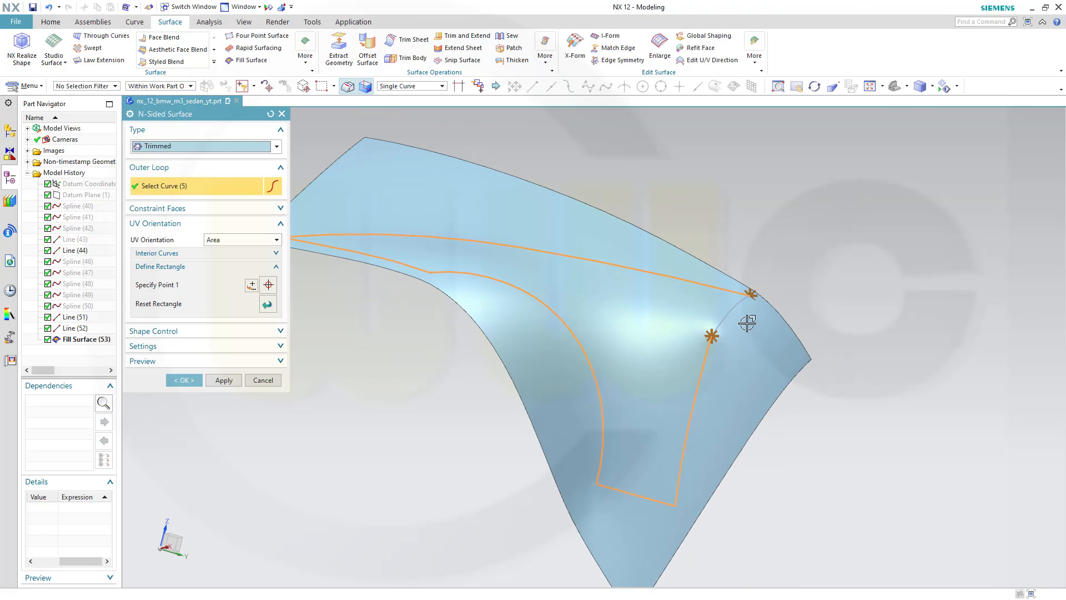
pyautogui.click(726, 318)
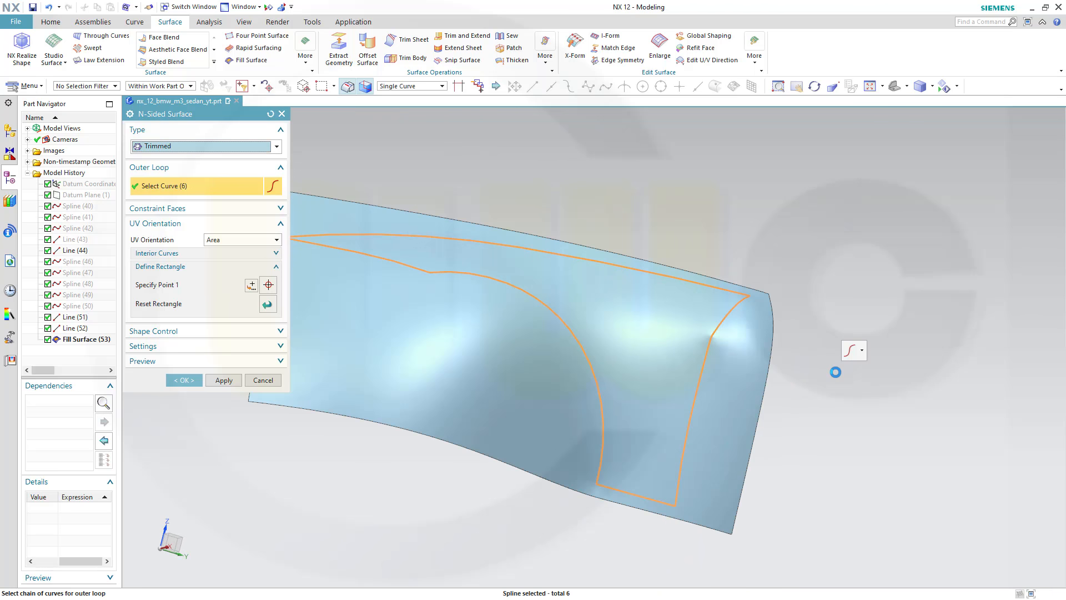
pyautogui.moveTo(805, 426); pyautogui.dragTo(729, 377, button='middle')
pyautogui.scroll(3, 643, 343)
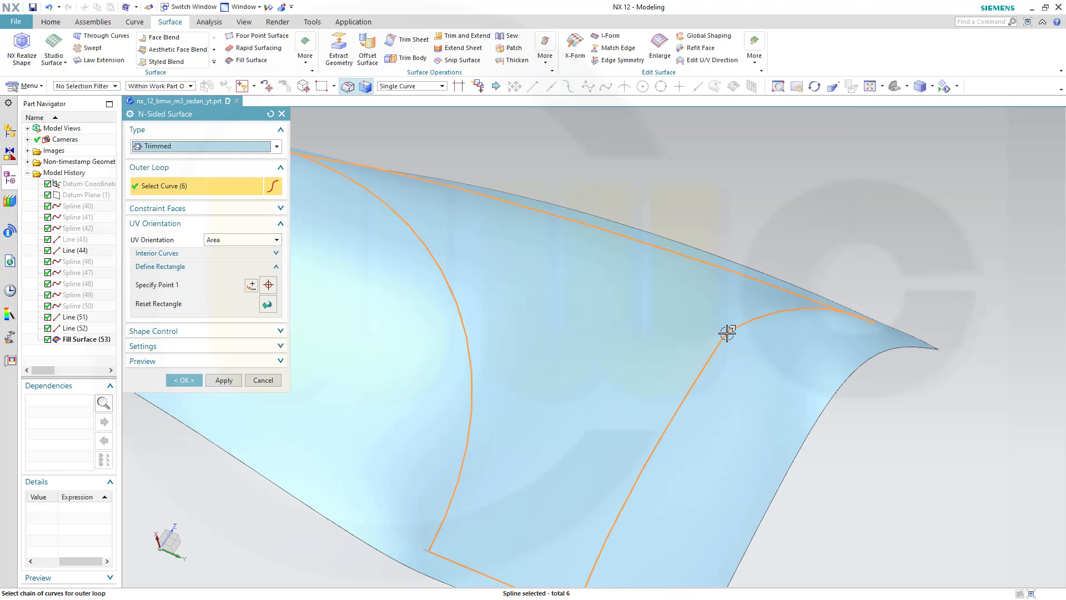
pyautogui.scroll(-3, 738, 377)
pyautogui.moveTo(766, 447); pyautogui.dragTo(814, 459, button='middle')
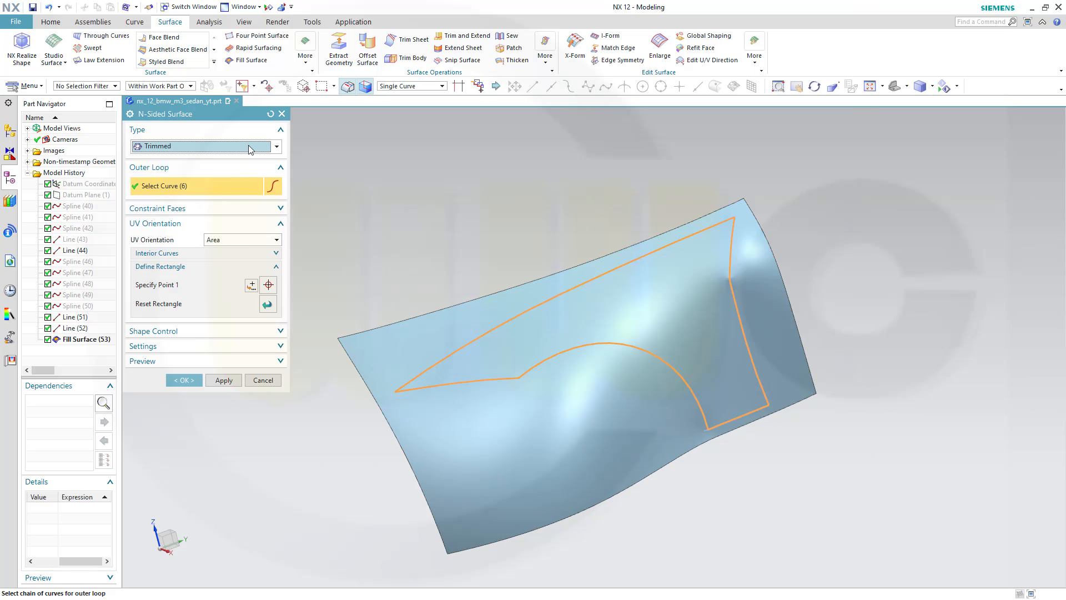
# Step: Try the Triangular type for the fender's N-Sided Surface and return to the Trimmed type
pyautogui.click(277, 147)
pyautogui.click(276, 146)
pyautogui.click(277, 147)
pyautogui.click(196, 172)
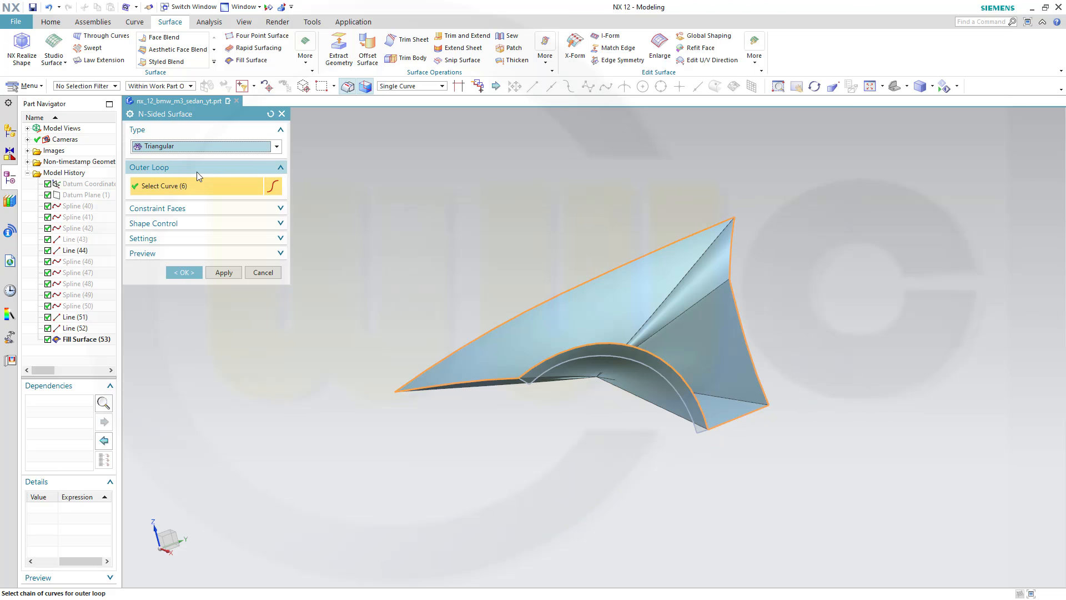
pyautogui.click(277, 147)
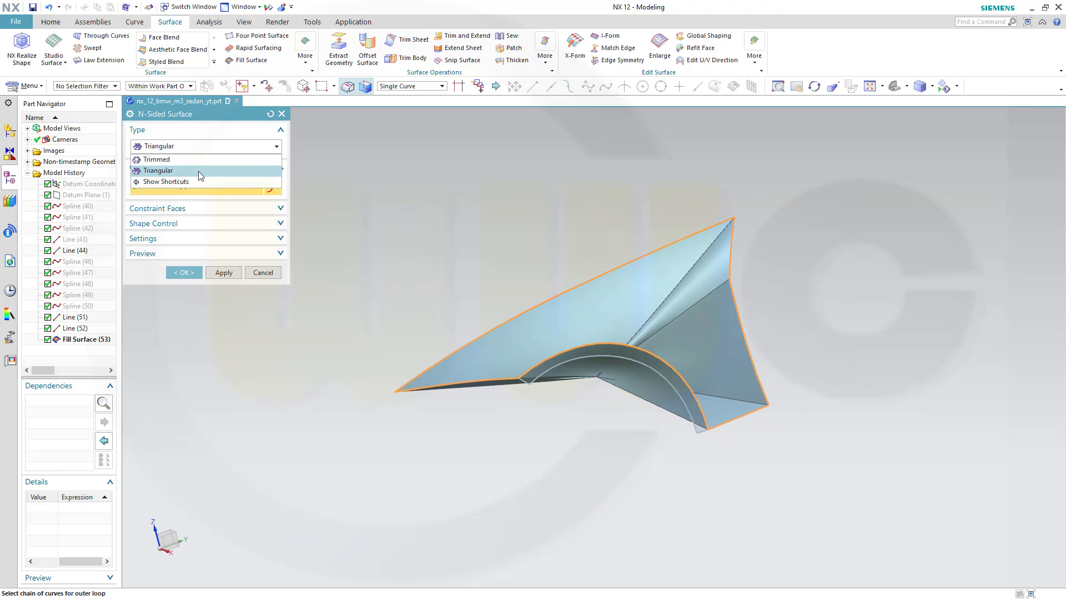
pyautogui.click(198, 160)
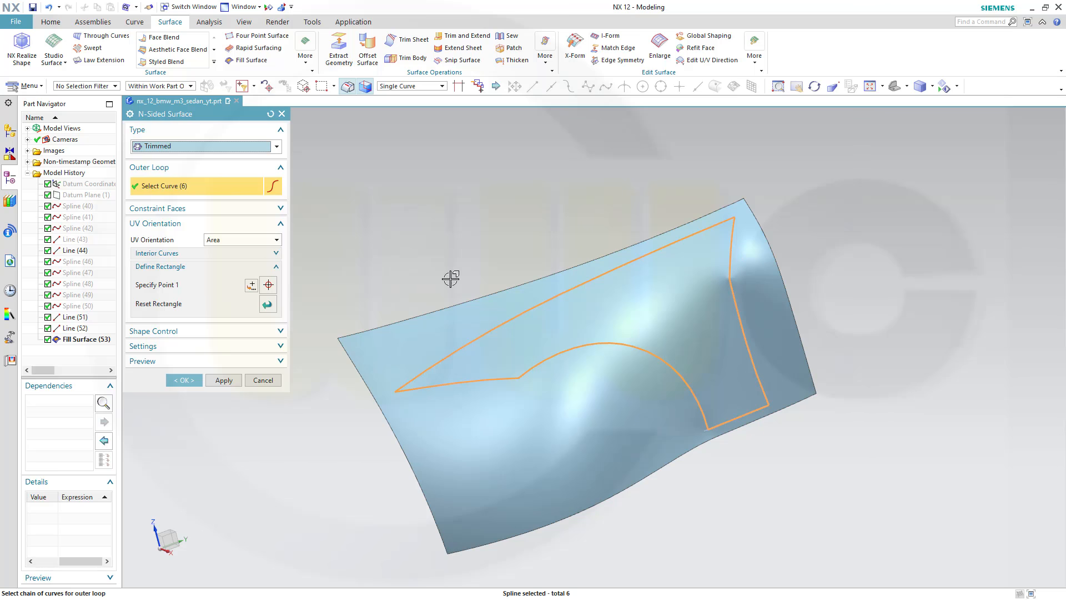
# Step: Use G0 (Position) continuity, enable Trim to Boundary, and create the fender's N-Sided Surface
pyautogui.click(282, 333)
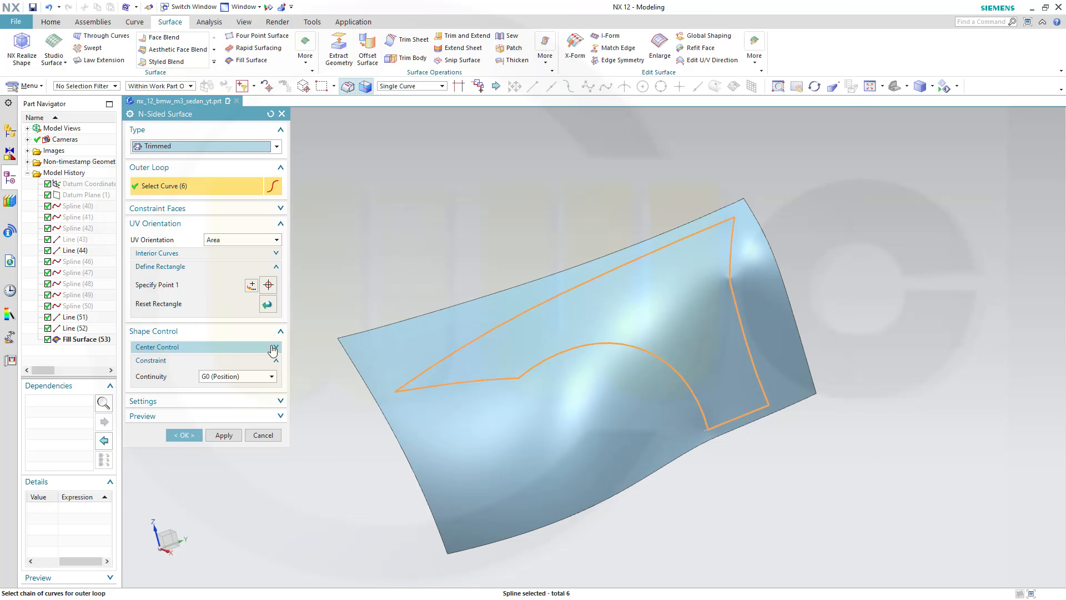
pyautogui.click(272, 378)
pyautogui.click(256, 388)
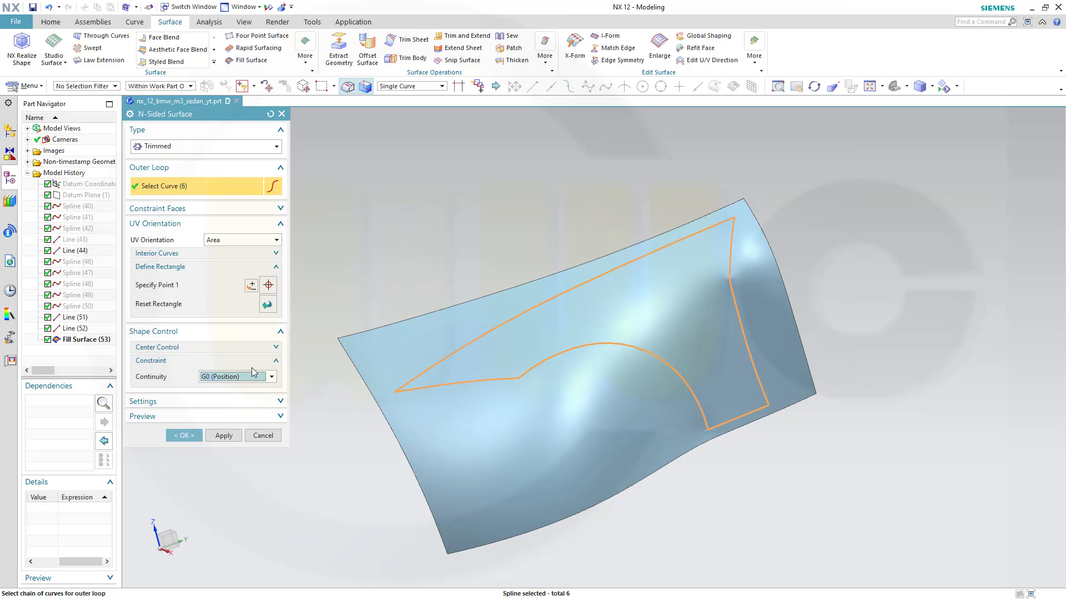
pyautogui.click(282, 401)
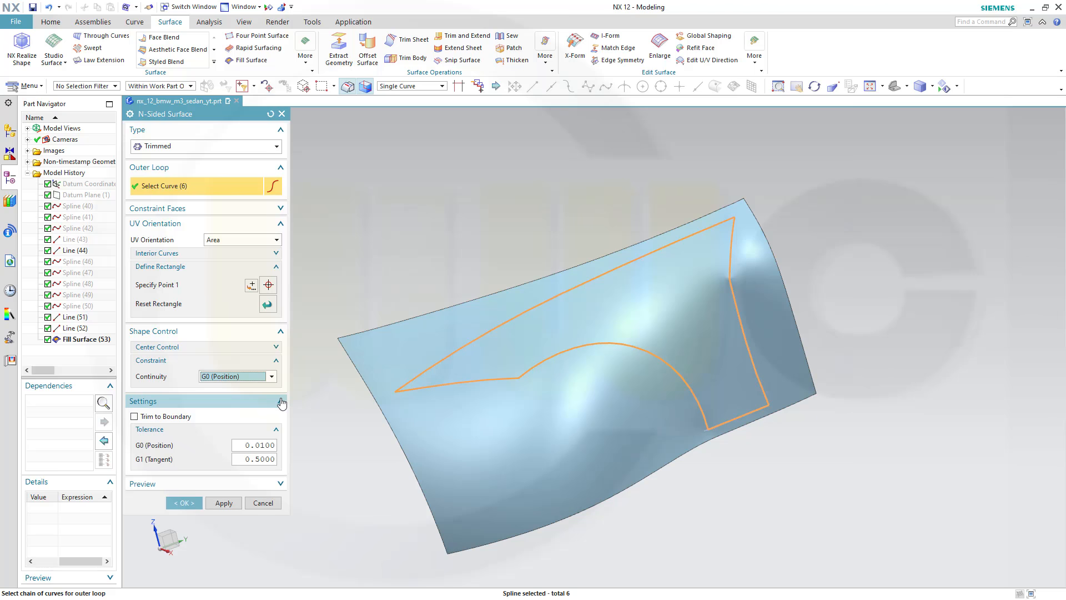
pyautogui.click(134, 416)
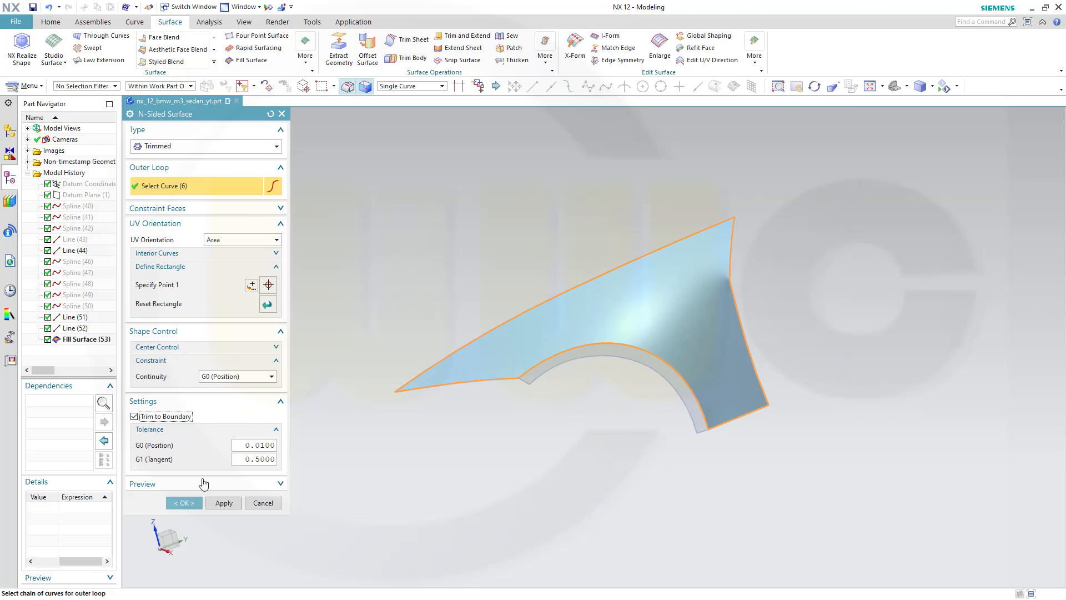
pyautogui.click(188, 503)
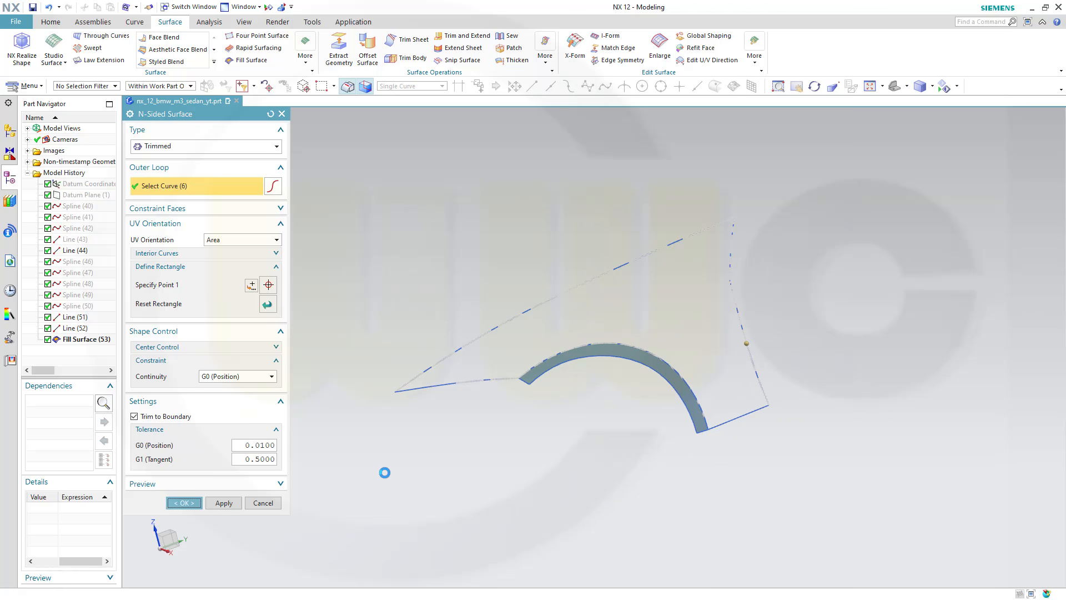
pyautogui.moveTo(388, 471); pyautogui.dragTo(481, 435, button='middle')
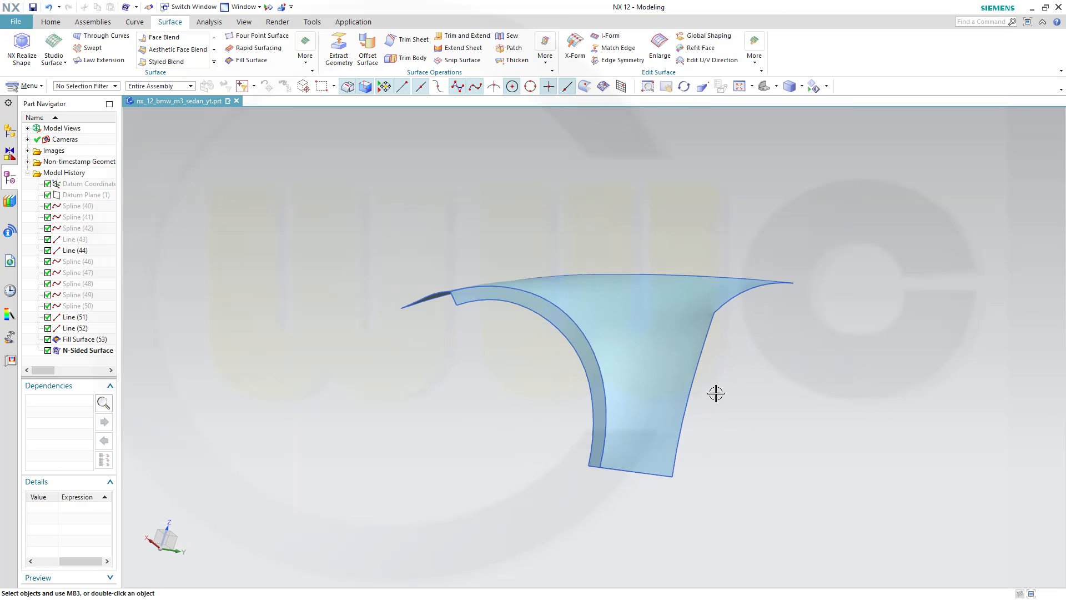
pyautogui.scroll(3, 716, 383)
pyautogui.scroll(4, 727, 320)
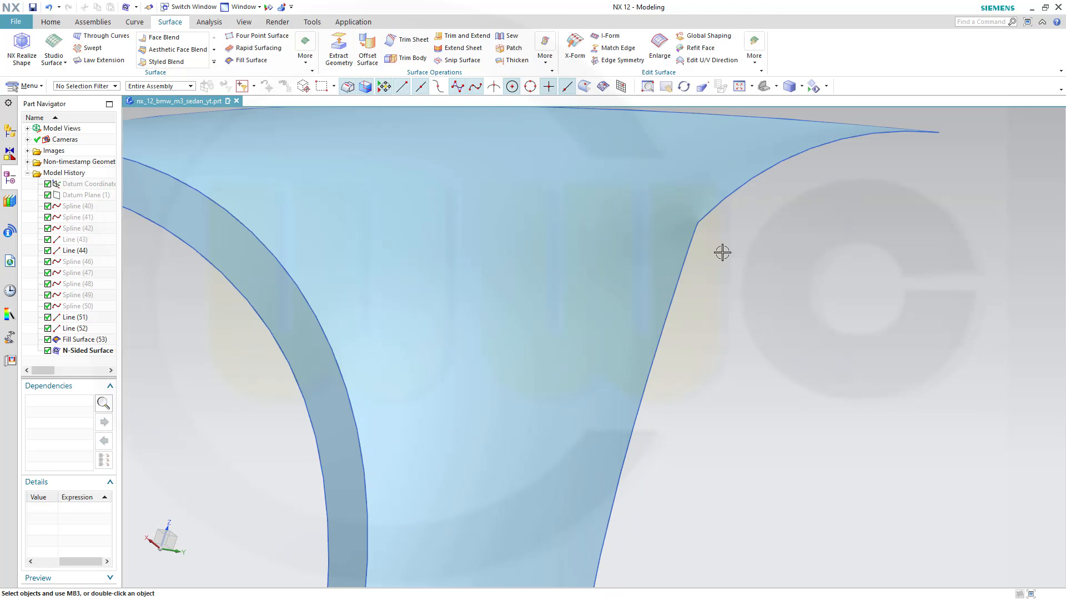
pyautogui.moveTo(721, 250); pyautogui.dragTo(724, 254, button='middle')
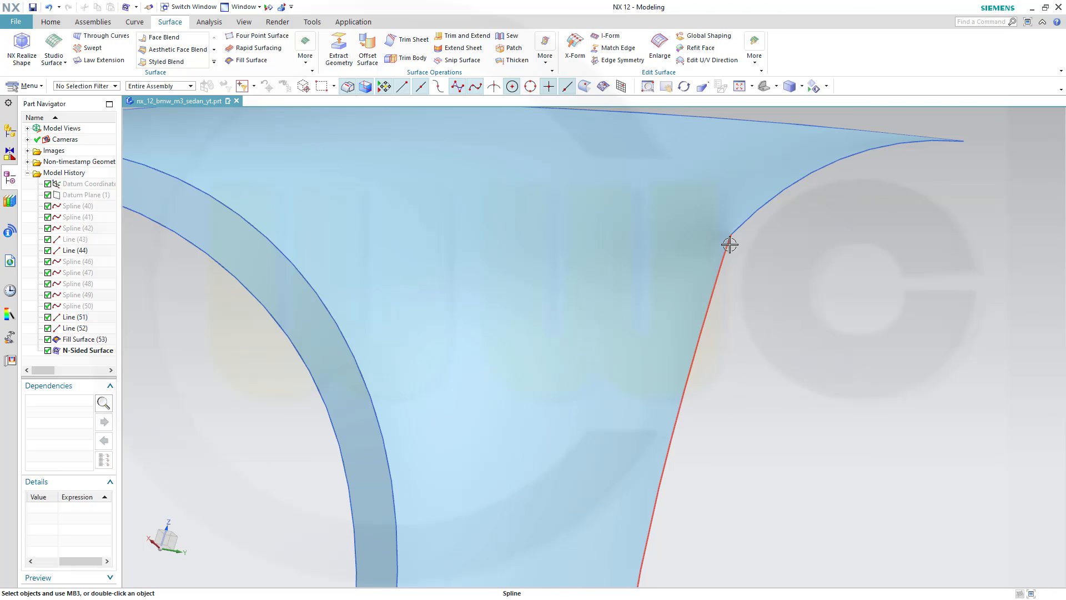
# Step: Sew the wheel-arch lip sheet to the main fender sheet, using the main panel as the target
pyautogui.scroll(-3, 516, 305)
pyautogui.moveTo(529, 307); pyautogui.dragTo(607, 352, button='middle')
pyautogui.scroll(1, 376, 400)
pyautogui.moveTo(410, 414); pyautogui.dragTo(402, 419, button='middle')
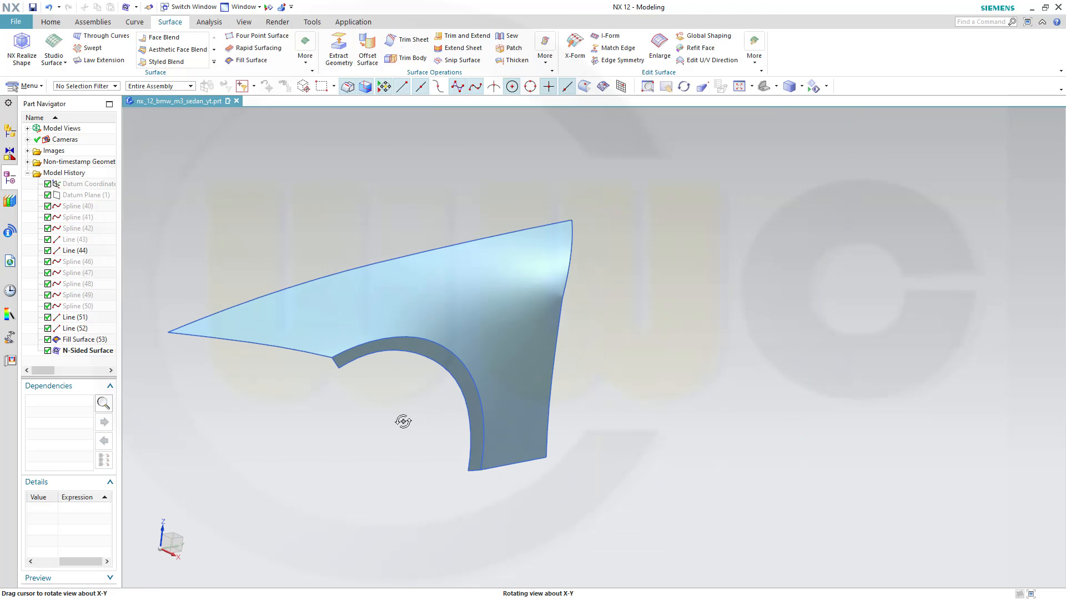
pyautogui.click(510, 35)
pyautogui.click(443, 283)
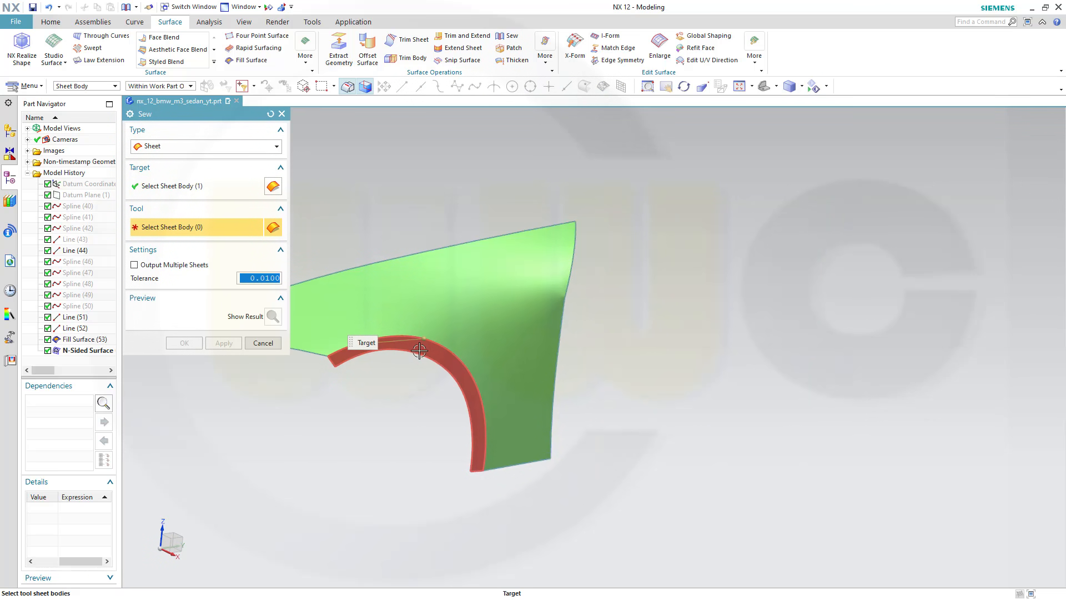
pyautogui.click(419, 340)
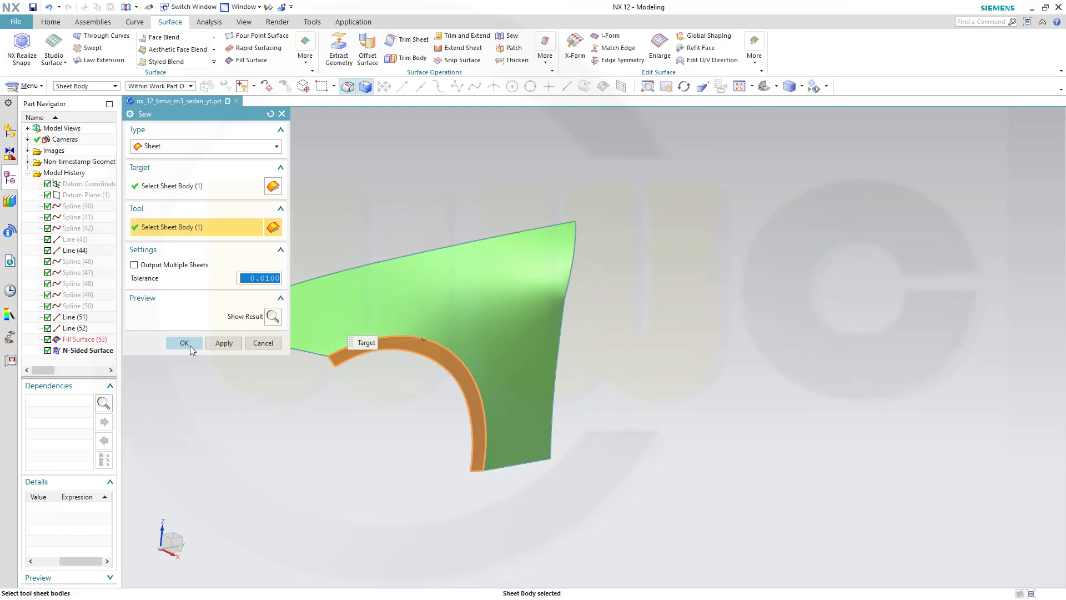
pyautogui.click(190, 345)
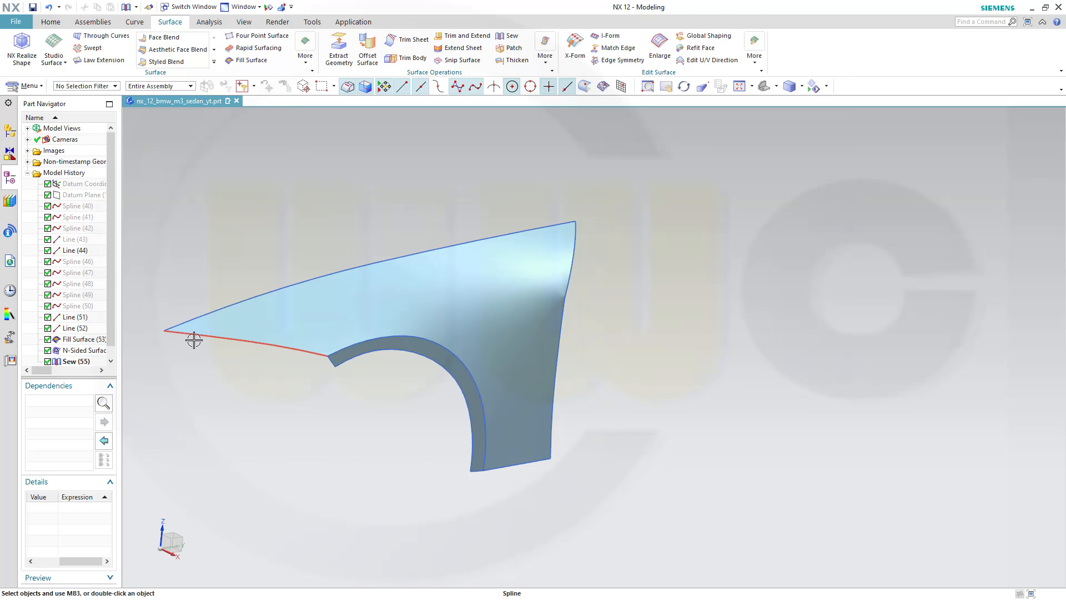
# Step: Hide all curves in the model through Show and Hide
pyautogui.click(268, 7)
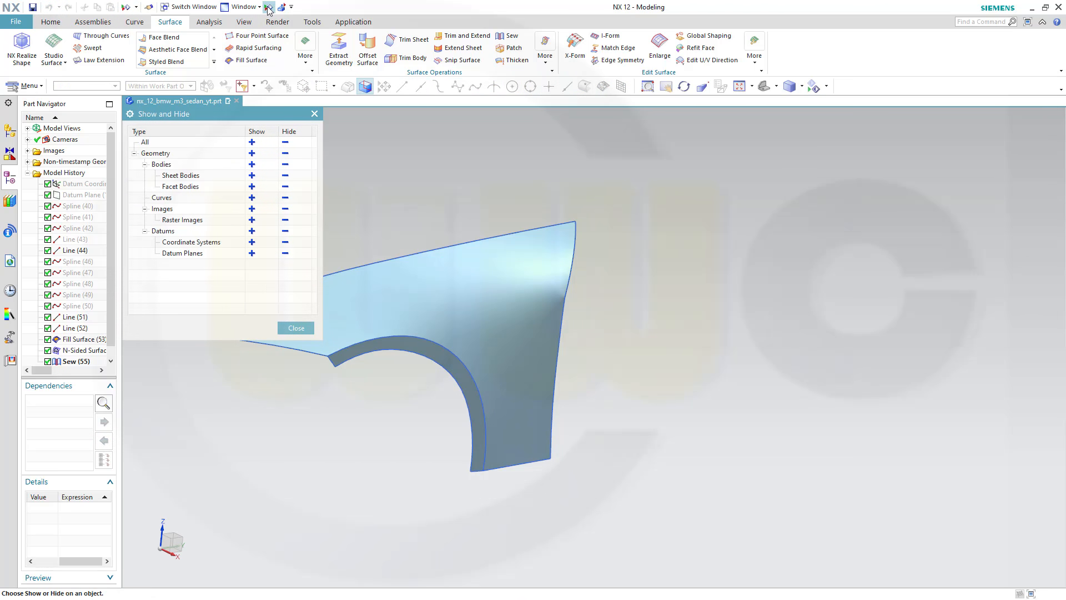
pyautogui.click(285, 198)
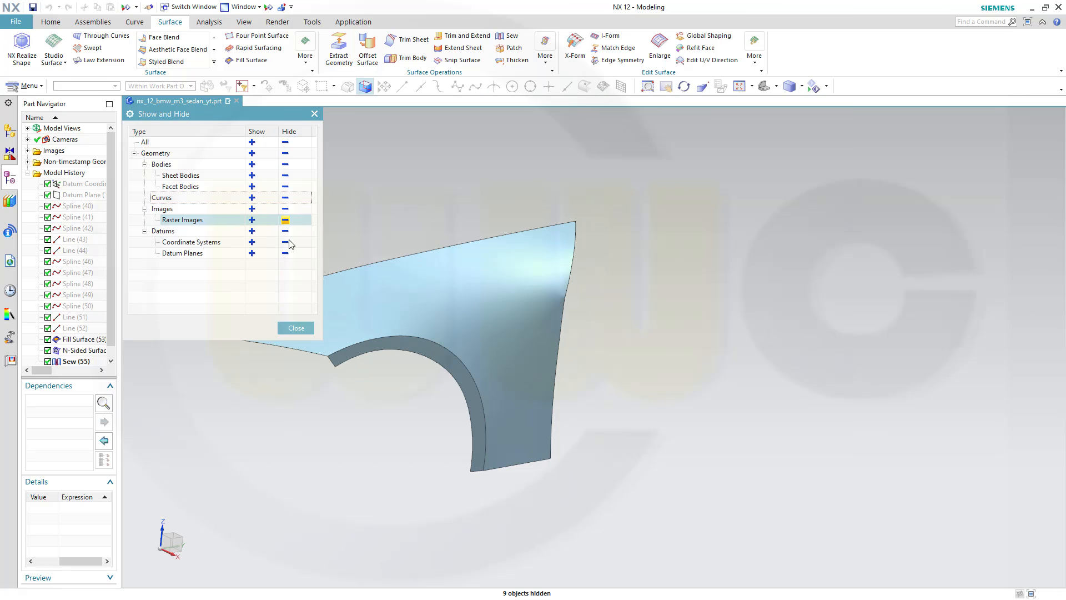
pyautogui.click(294, 328)
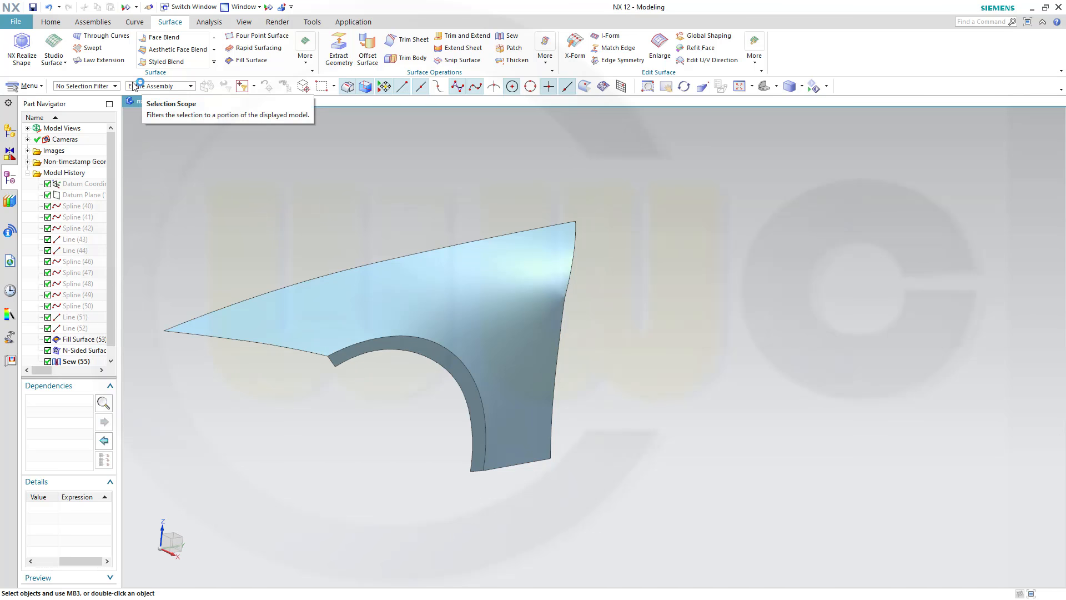
# Step: Apply a 20 mm Edge Blend to the wheel-arch edge between the main fender panel and the lip
pyautogui.click(56, 25)
pyautogui.click(251, 49)
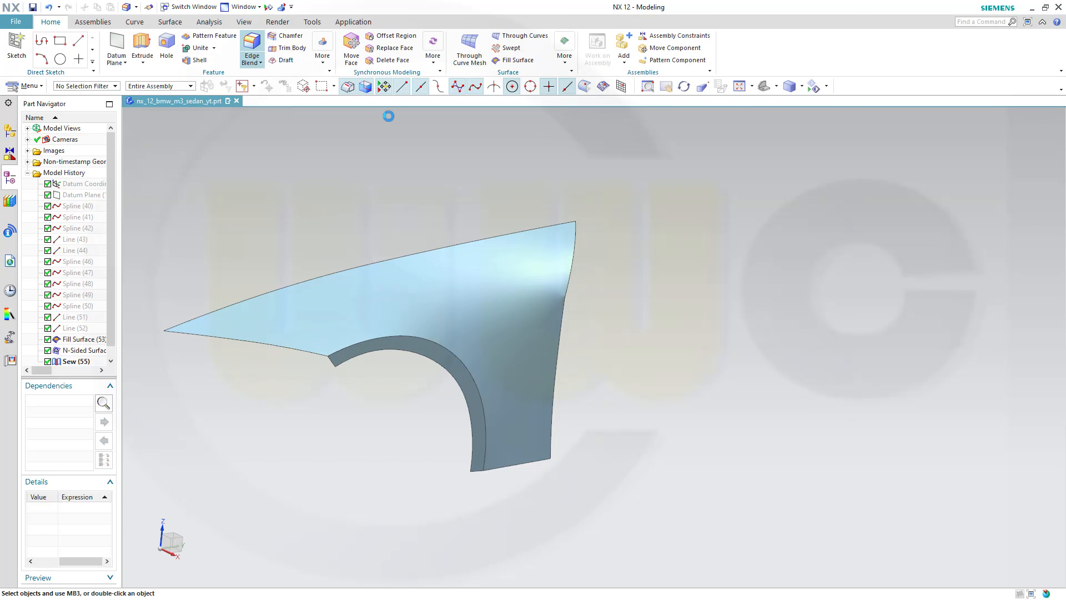
pyautogui.click(349, 342)
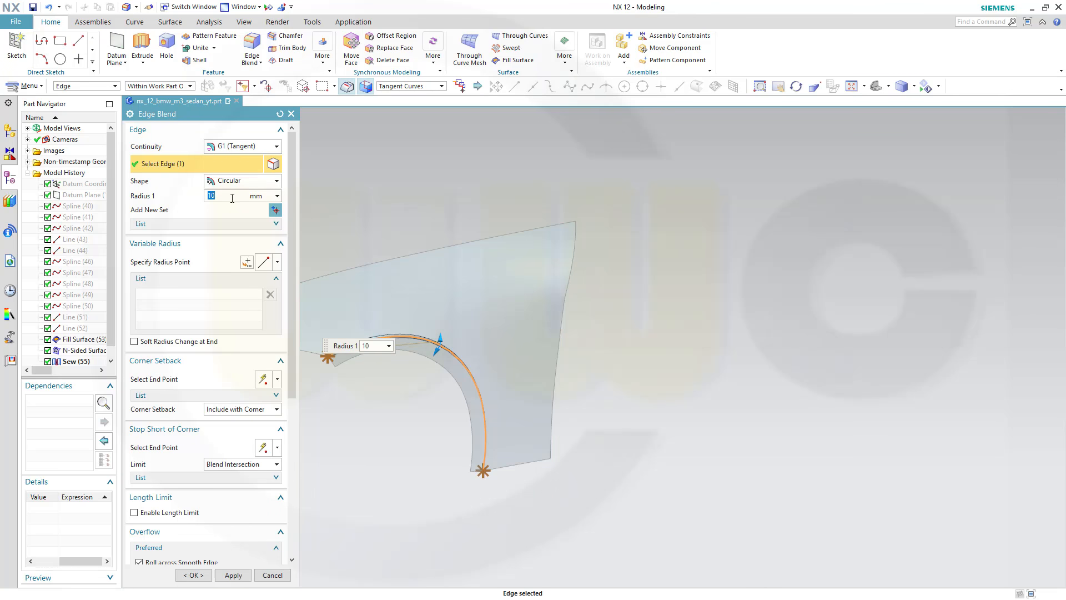
pyautogui.write('30')
pyautogui.press('Return')
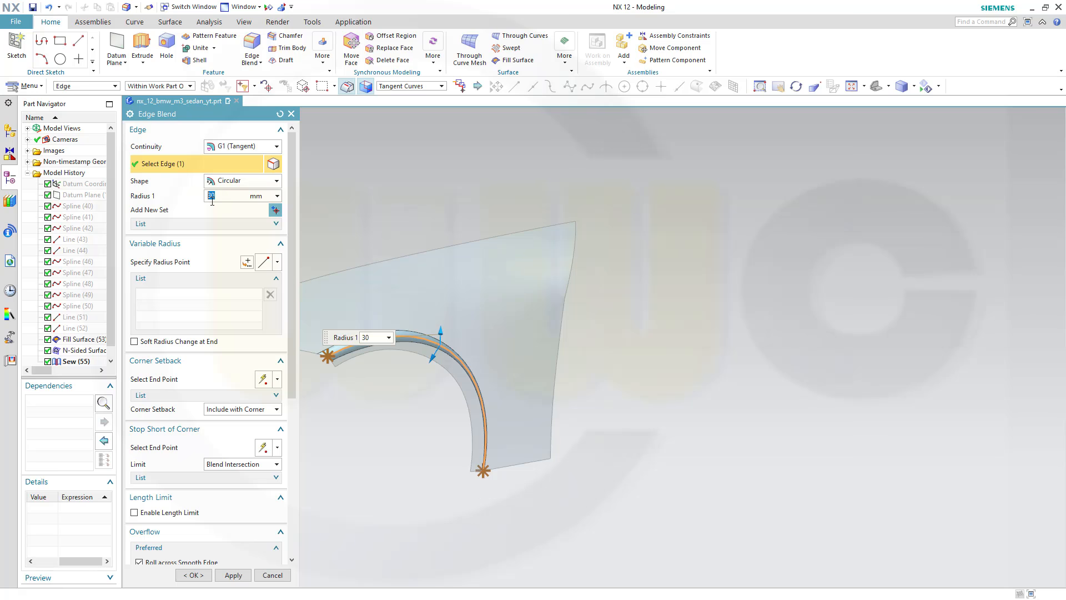
pyautogui.write('20')
pyautogui.press('Return')
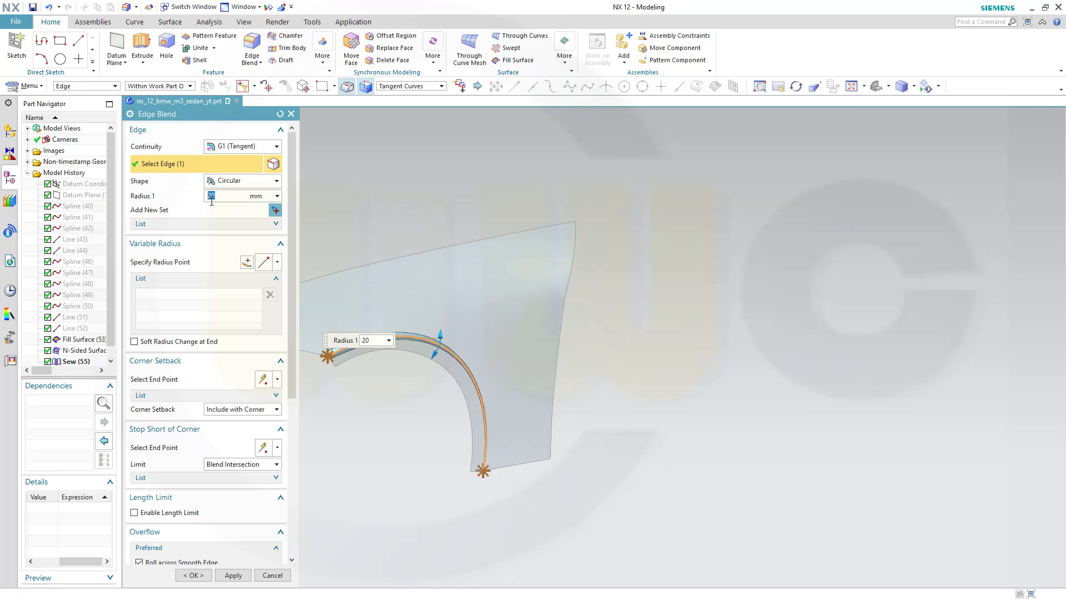
pyautogui.click(197, 574)
# Step: Examine the blended wheel-arch edge and the overall fender shape from several angles
pyautogui.moveTo(354, 500); pyautogui.dragTo(343, 435, button='middle')
pyautogui.scroll(5, 304, 318)
pyautogui.scroll(-5, 304, 319)
pyautogui.moveTo(369, 362); pyautogui.dragTo(419, 384, button='middle')
pyautogui.scroll(3, 295, 261)
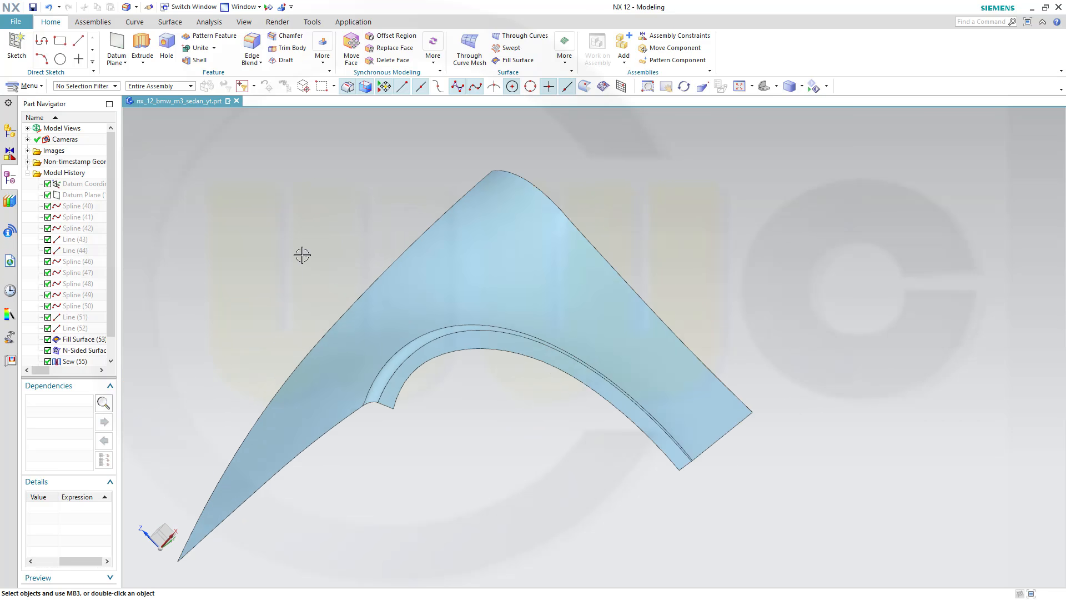
pyautogui.scroll(-3, 302, 254)
pyautogui.keyDown('shift'); pyautogui.moveTo(359, 281); pyautogui.dragTo(578, 409, button='middle'); pyautogui.keyUp('shift')
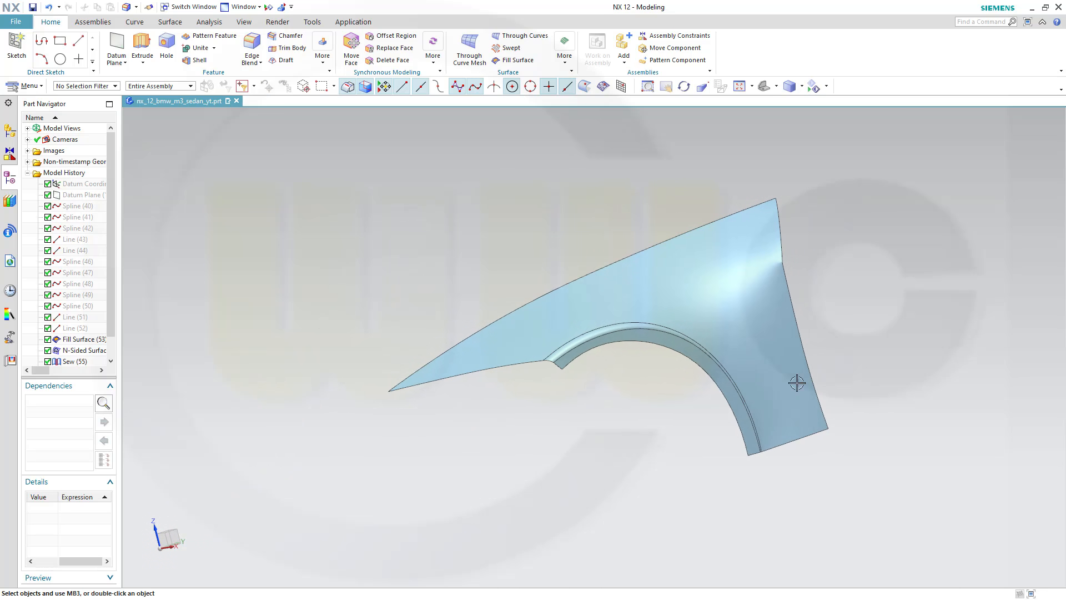
pyautogui.scroll(2, 862, 339)
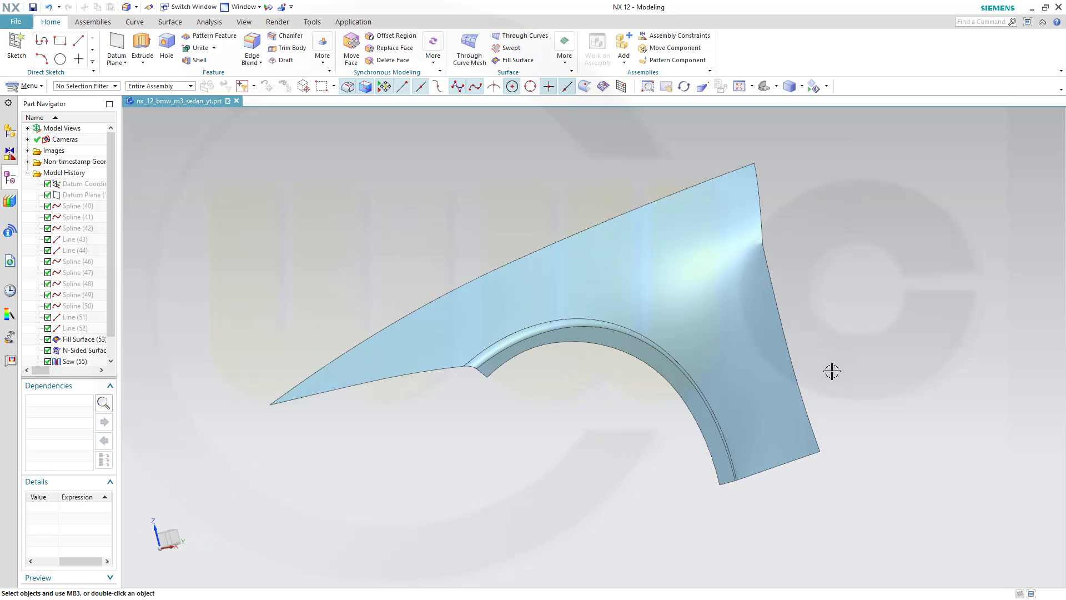